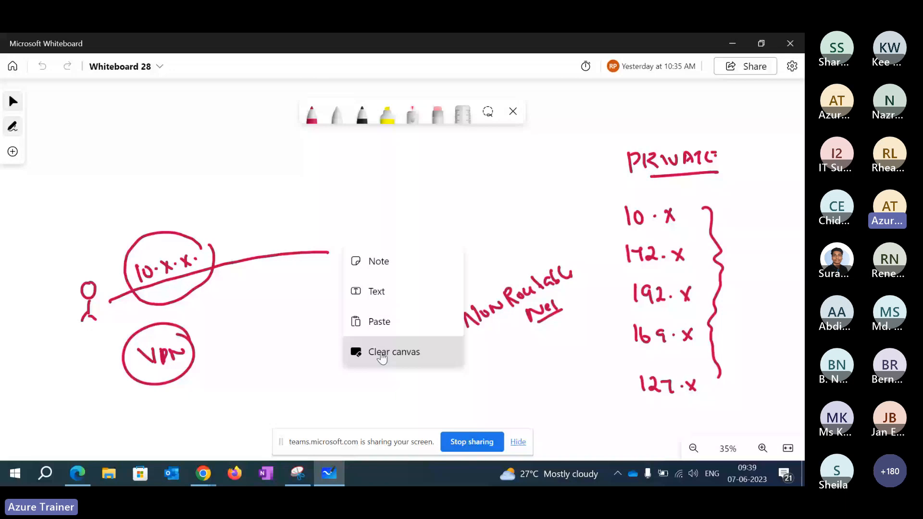
Clear the whole Whiteboard canvas and confirm removing the earlier network sketch
left_click(379, 356)
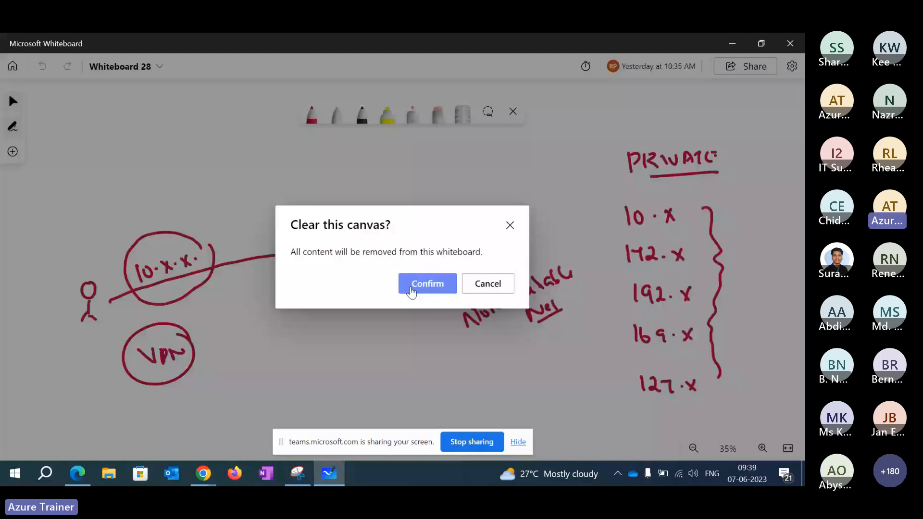
left_click(412, 289)
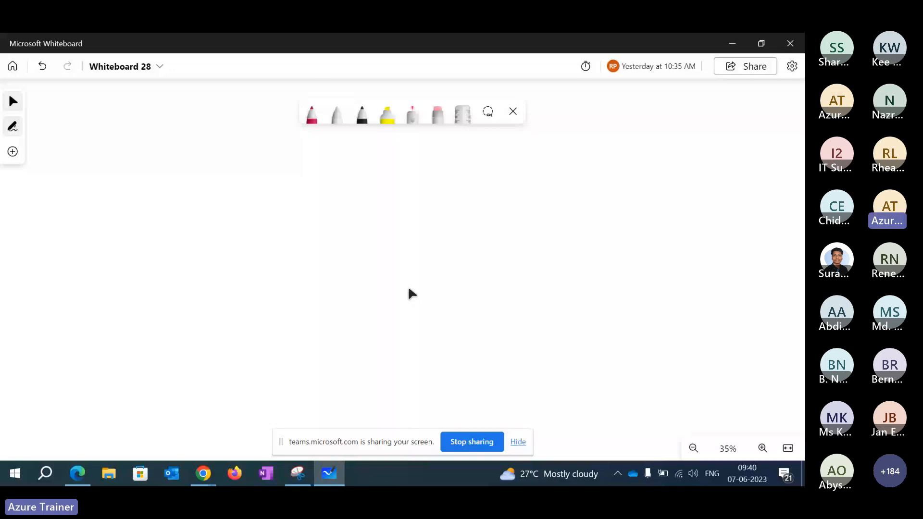
With the black pen, write 'EAST US' and draw a tall rectangle below it
left_click(362, 118)
left_click_drag(658, 115, 662, 131)
left_click(657, 124)
left_click_drag(669, 116, 667, 127)
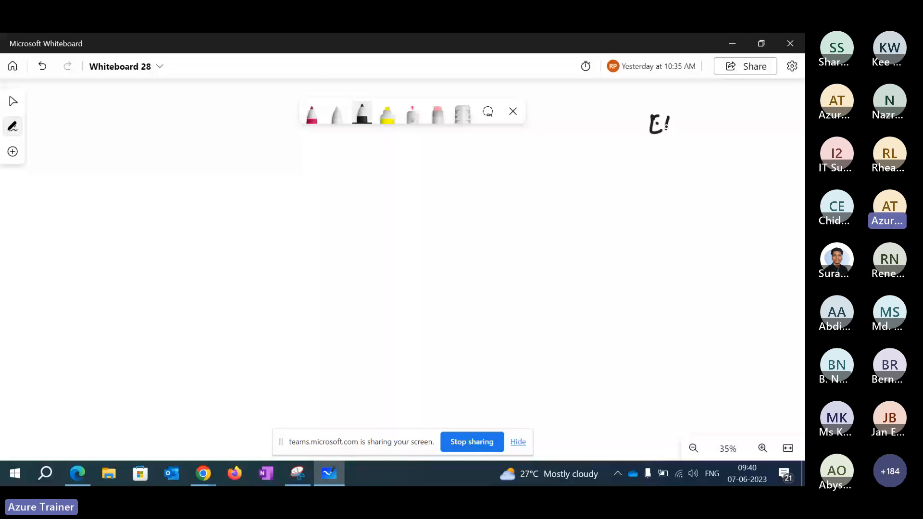
left_click_drag(669, 117, 674, 131)
left_click_drag(666, 126, 672, 126)
left_click_drag(683, 116, 679, 131)
left_click_drag(692, 119, 694, 132)
left_click_drag(687, 120, 697, 117)
left_click_drag(705, 119, 715, 119)
left_click_drag(728, 115, 724, 128)
mouse_move(663, 177)
left_mouse_down()
mouse_move(666, 317)
mouse_move(722, 318)
left_mouse_up()
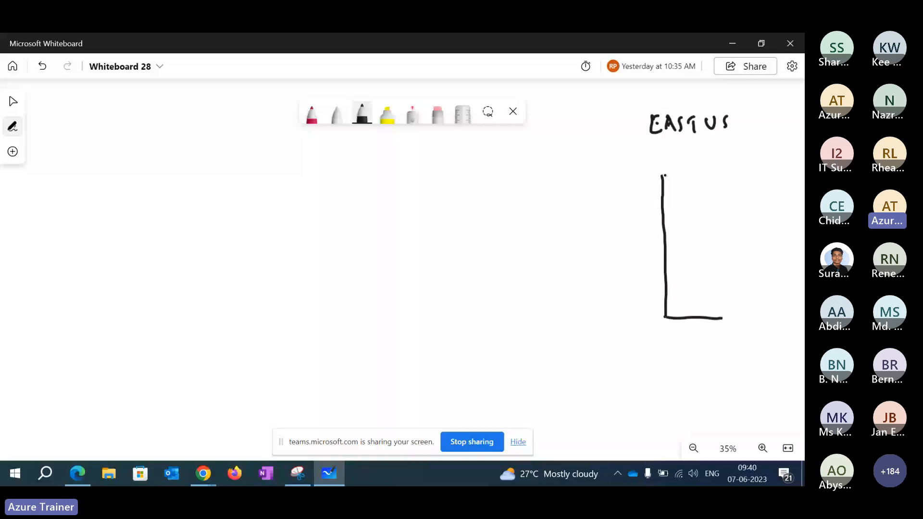
left_click_drag(666, 176, 729, 317)
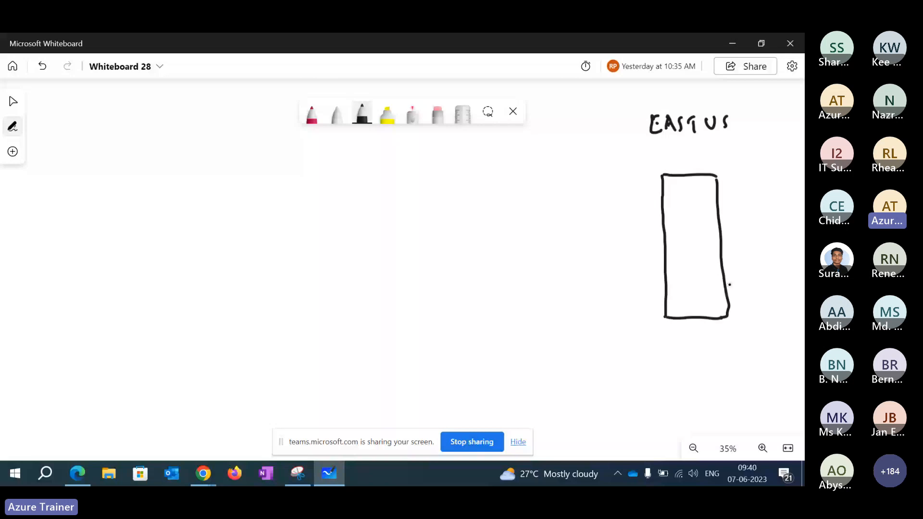
Mark a circled X beside the rectangle and draw a stick figure with an arc to it
left_click_drag(723, 202, 732, 202)
left_click_drag(742, 198, 750, 215)
left_click_drag(750, 198, 743, 215)
left_click_drag(744, 194, 743, 222)
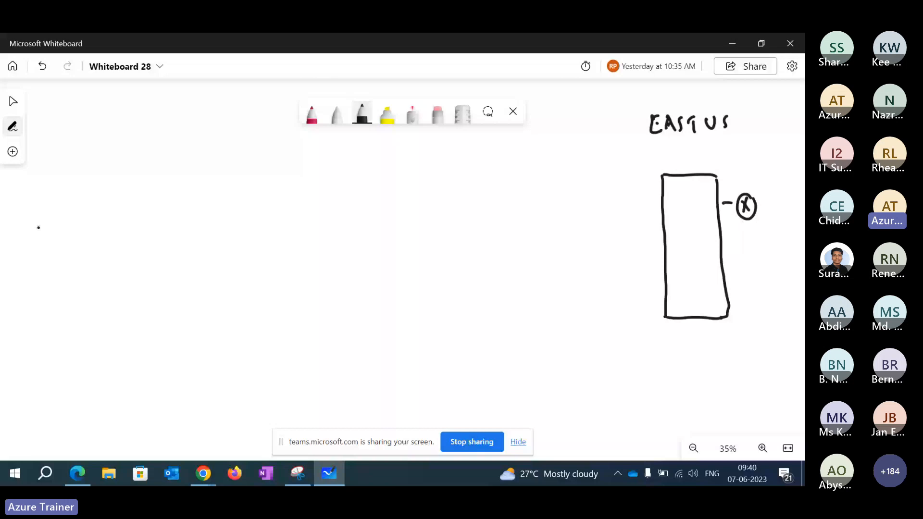
left_click_drag(39, 228, 34, 267)
left_click_drag(33, 251, 50, 249)
left_click_drag(40, 258, 50, 262)
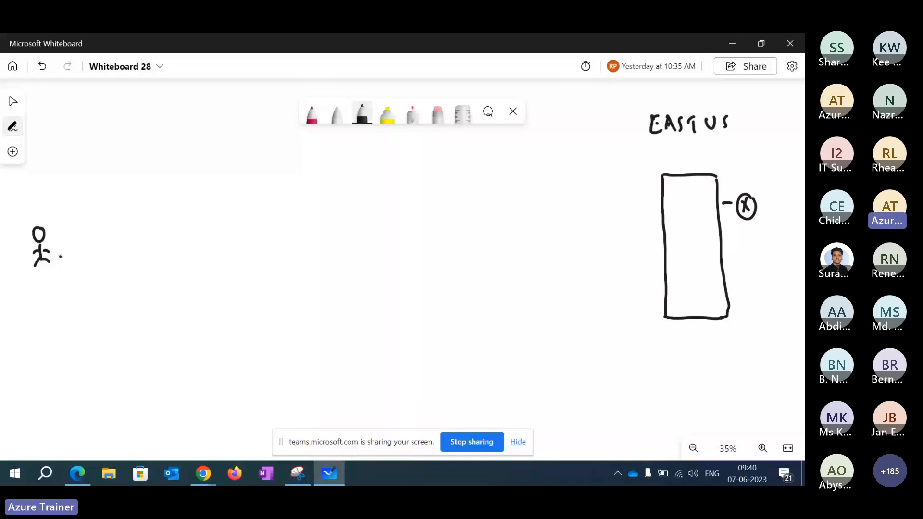
mouse_move(58, 238)
left_mouse_down()
mouse_move(116, 212)
mouse_move(332, 178)
mouse_move(638, 219)
left_mouse_up()
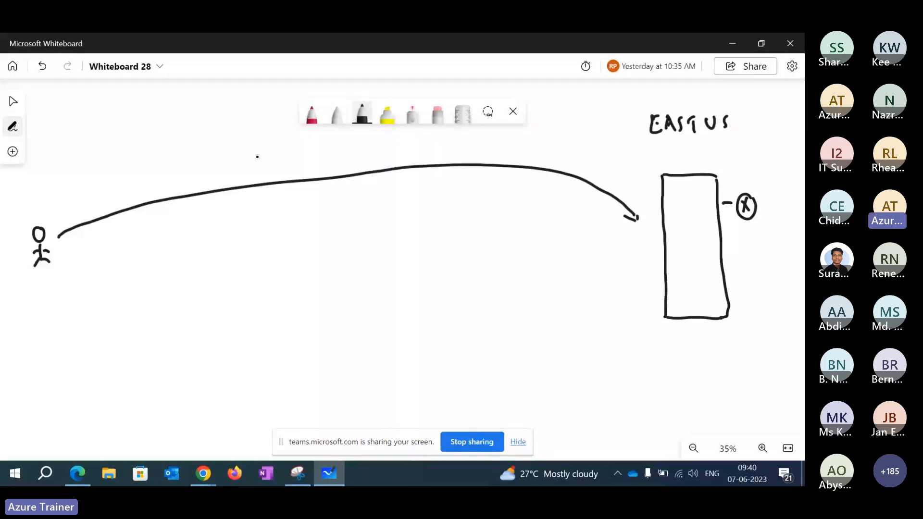
Label the arc 'public_IP'
left_click_drag(257, 157, 264, 162)
left_click_drag(267, 155, 275, 163)
left_click_drag(277, 149, 280, 161)
left_click_drag(287, 146, 291, 159)
left_click_drag(294, 153, 307, 157)
left_click_drag(310, 167, 318, 166)
left_click_drag(318, 143, 324, 160)
left_click_drag(328, 144, 330, 158)
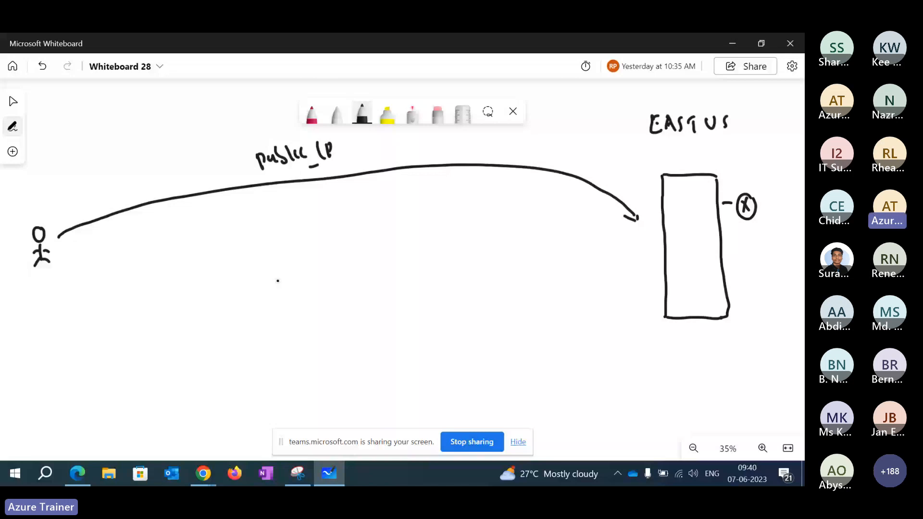
Clear the canvas and confirm wiping all drawings
right_click(259, 265)
left_click(267, 285)
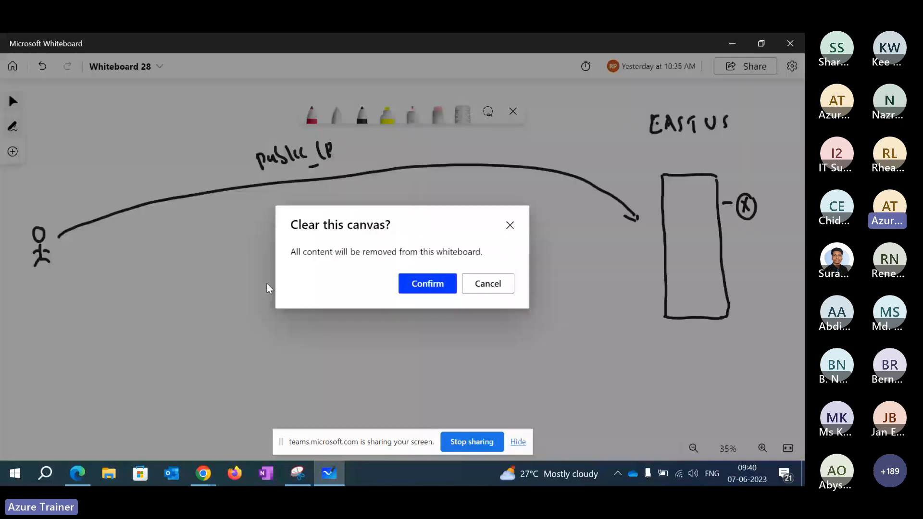
left_click(428, 283)
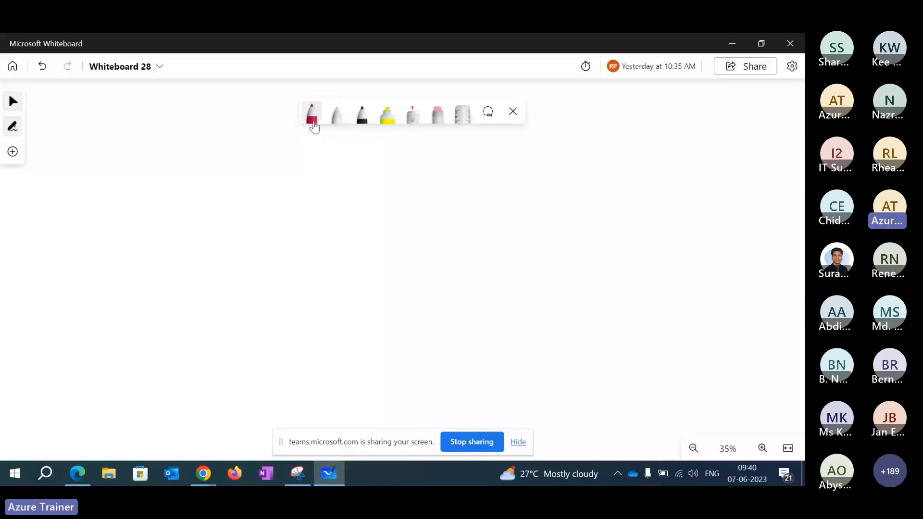
In red ink, write 'public IP' double-underlined with an arrow pointing to 'cost'
left_click(313, 124)
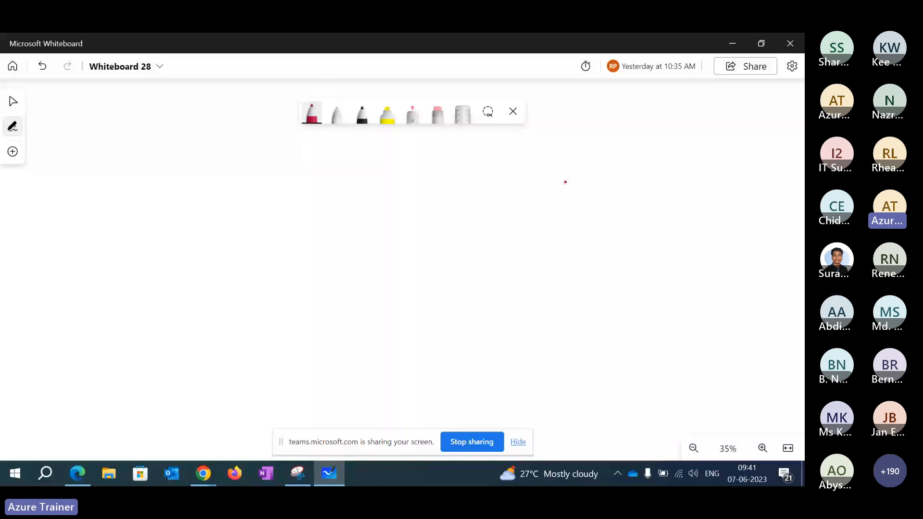
mouse_move(597, 104)
left_mouse_down()
mouse_move(608, 115)
mouse_move(649, 115)
left_mouse_up()
mouse_move(668, 107)
left_mouse_down()
mouse_move(670, 124)
mouse_move(675, 118)
left_mouse_up()
left_click_drag(625, 143, 677, 136)
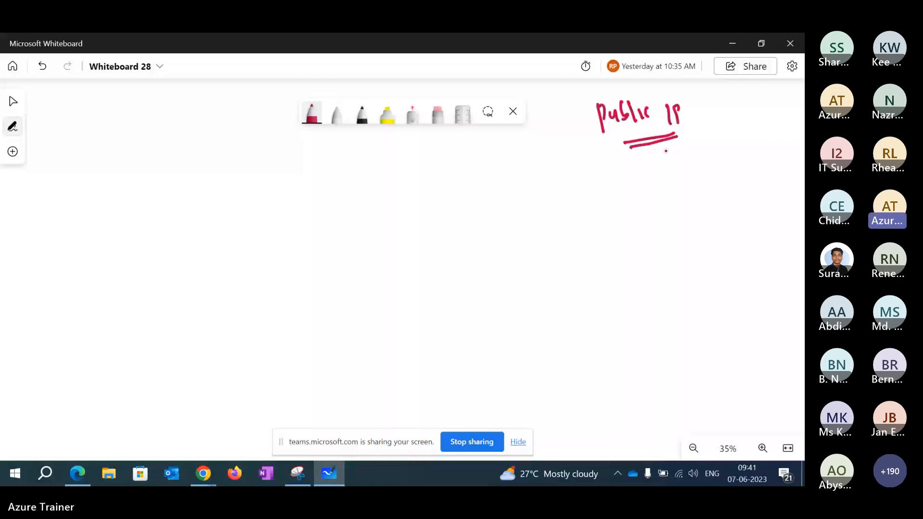
left_click_drag(691, 116, 722, 107)
left_click_drag(709, 101, 718, 115)
left_click_drag(735, 98, 734, 111)
left_click_drag(741, 100, 741, 101)
left_click_drag(752, 97, 745, 110)
left_click_drag(757, 90, 765, 107)
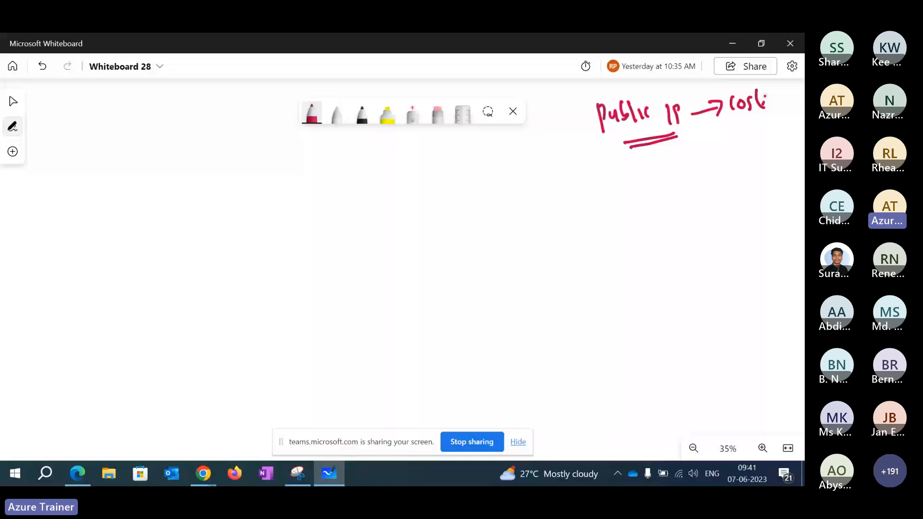
Write 'PRIVAT IP' below it and draw a small square representing a VM
left_click_drag(598, 178, 600, 199)
left_click_drag(598, 180, 600, 193)
mouse_move(612, 180)
left_mouse_down()
mouse_move(613, 193)
mouse_move(628, 192)
left_mouse_up()
left_click_drag(634, 178, 635, 192)
left_click_drag(638, 176, 646, 192)
left_click_drag(647, 192, 666, 192)
left_click_drag(674, 179, 683, 193)
left_click_drag(682, 176, 683, 185)
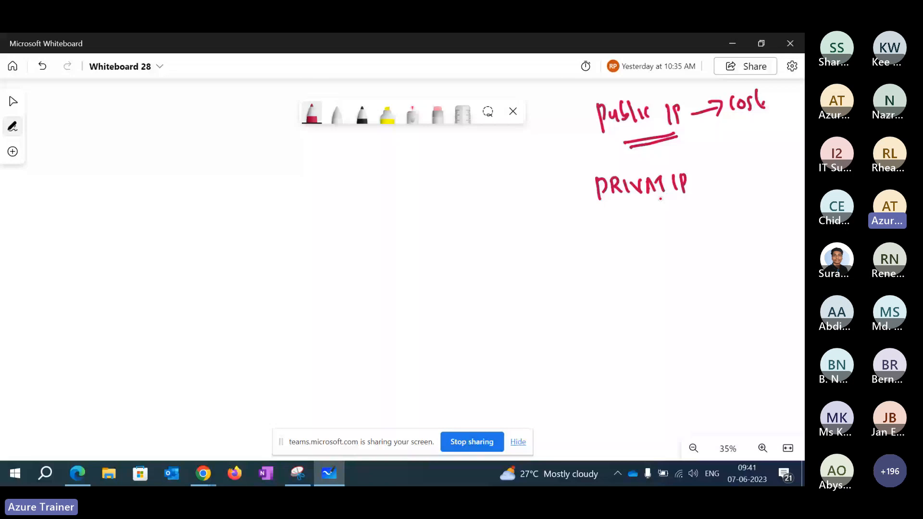
mouse_move(298, 180)
left_mouse_down()
mouse_move(338, 191)
mouse_move(341, 229)
left_mouse_up()
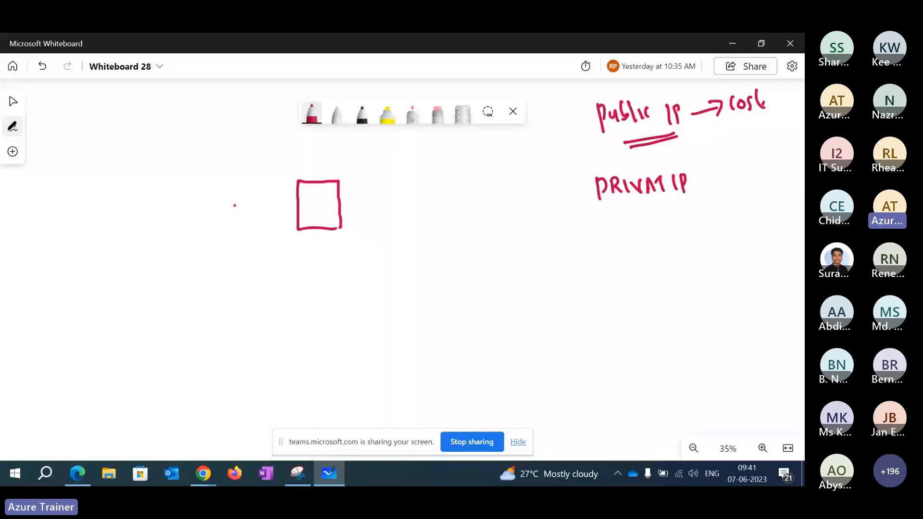
Draw a line through the square, labelling its left side 'Public IP' and right side 'PRIVATE IP'
left_click_drag(234, 206, 427, 204)
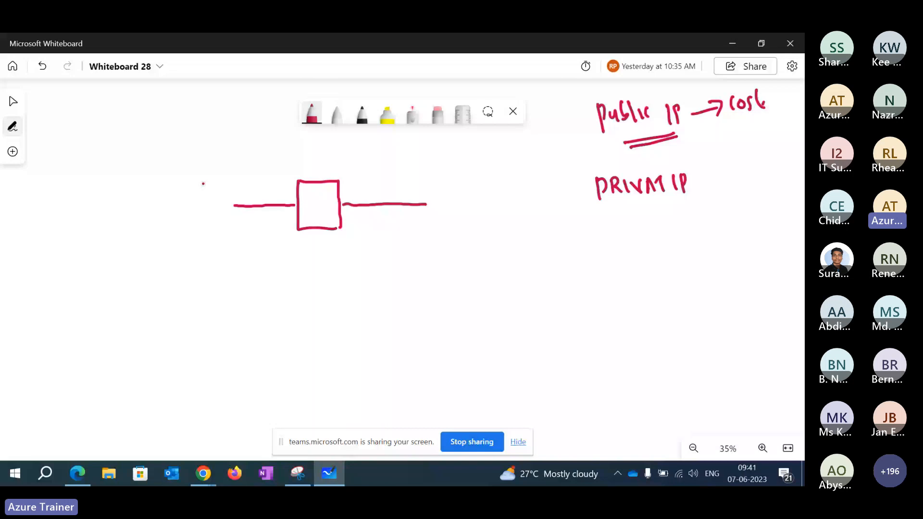
left_click_drag(217, 167, 260, 166)
left_click_drag(240, 187, 243, 195)
left_click_drag(249, 197, 251, 191)
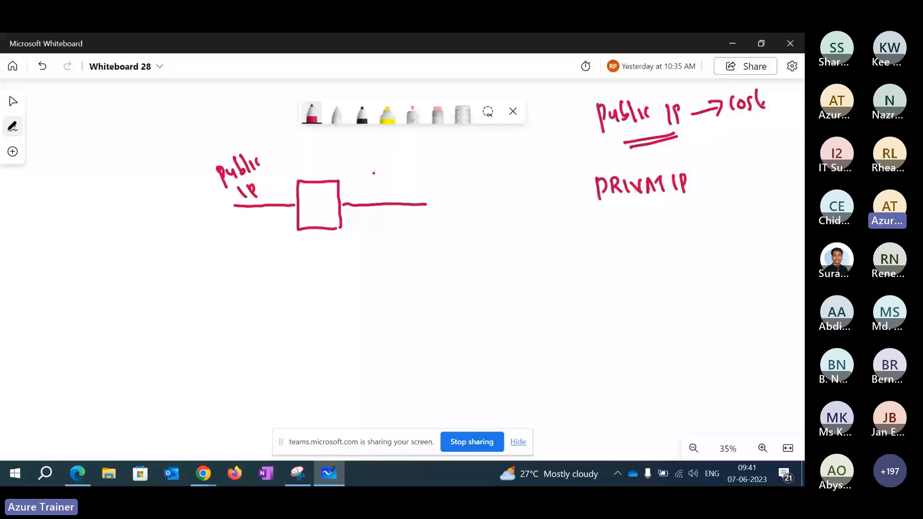
left_click_drag(372, 181, 381, 169)
left_click_drag(384, 179, 393, 177)
left_click_drag(396, 163, 398, 175)
left_click_drag(400, 163, 411, 160)
left_click_drag(414, 169, 429, 165)
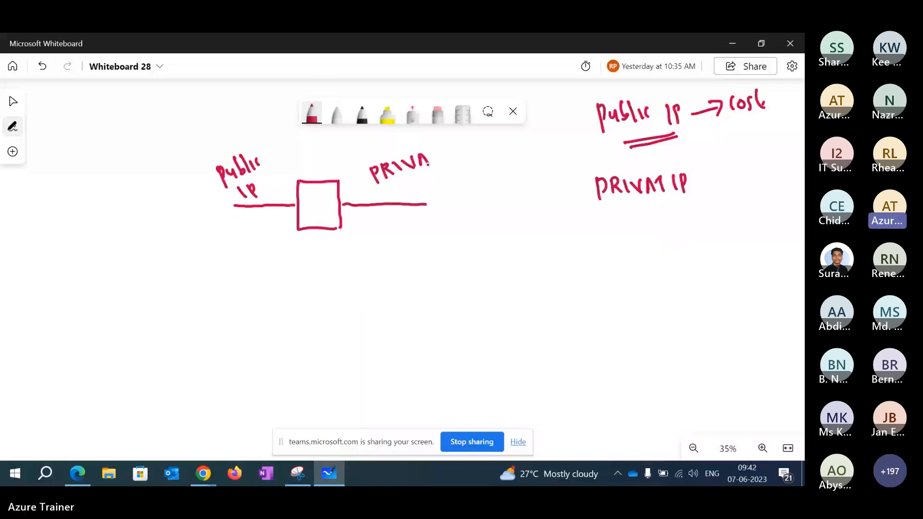
left_click_drag(435, 151, 435, 159)
left_click_drag(448, 147, 449, 156)
left_click_drag(454, 146, 456, 156)
left_click_drag(461, 146, 462, 153)
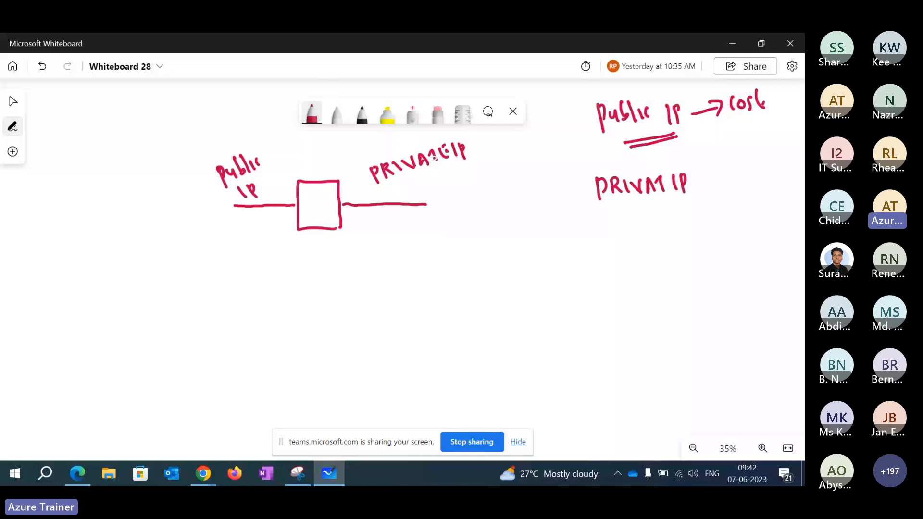
Write '5000VM' double-underlined beneath the private IP note
left_click_drag(662, 240, 676, 231)
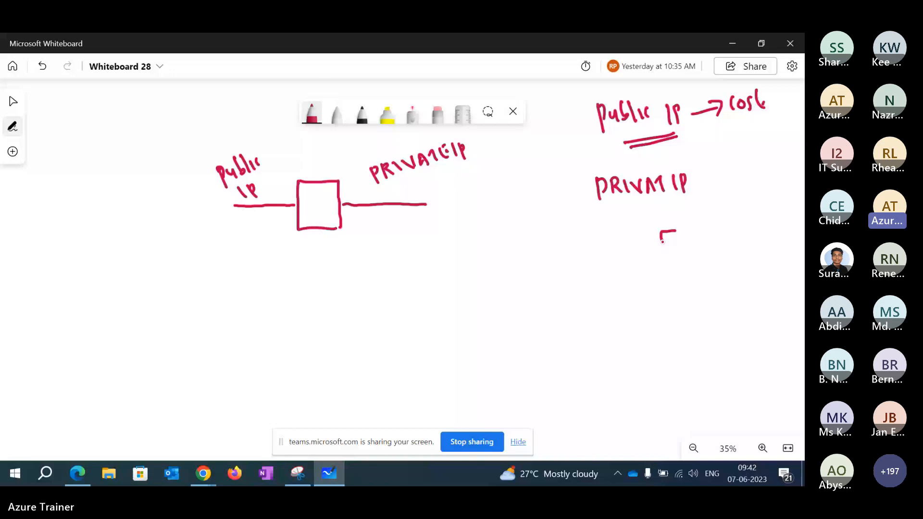
left_click_drag(663, 242, 667, 250)
left_click_drag(681, 235, 681, 236)
left_click_drag(691, 234, 692, 235)
left_click_drag(706, 236, 706, 237)
left_click_drag(715, 235, 726, 231)
left_click(732, 236)
left_click_drag(732, 239, 743, 245)
left_click_drag(696, 269, 743, 268)
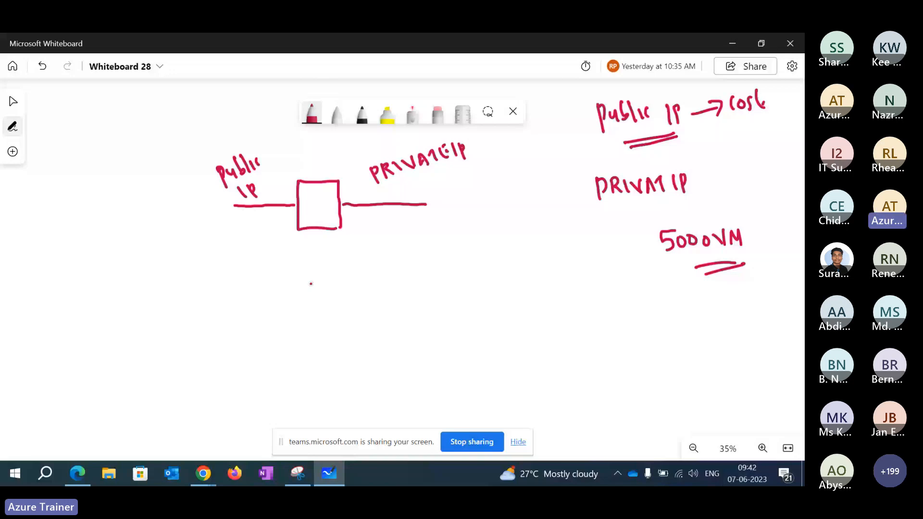
Draw a second, smaller VM square with side lines and label the right one 'PRO'
left_click_drag(301, 273, 321, 294)
left_click_drag(302, 273, 323, 292)
left_click_drag(298, 290, 233, 293)
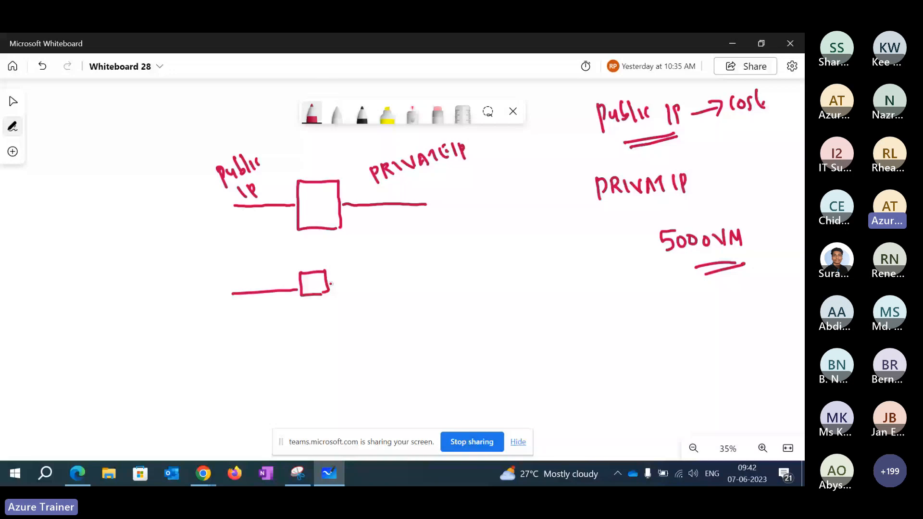
left_click_drag(331, 284, 404, 279)
left_click_drag(368, 252, 370, 268)
left_click_drag(369, 253, 370, 261)
left_click_drag(377, 253, 387, 264)
left_click_drag(391, 250, 390, 250)
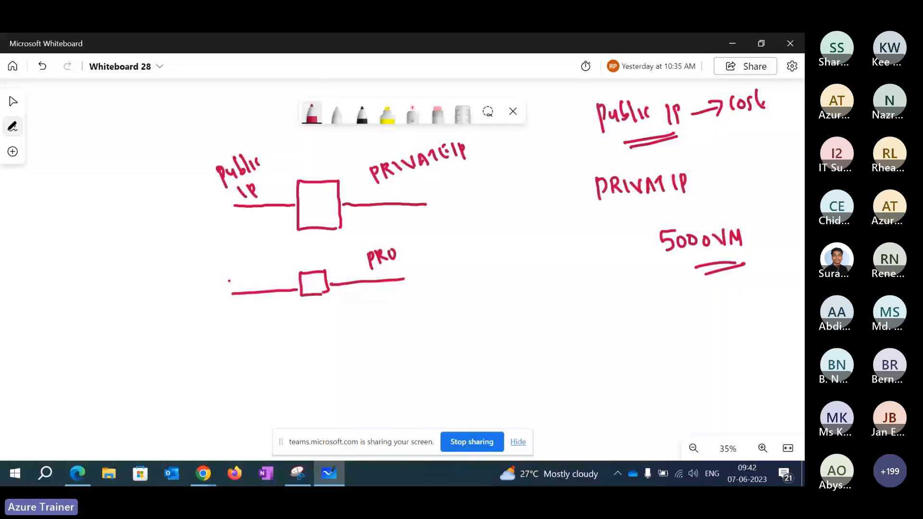
Label the lower left line 'public' and group both VM sketches with a curly brace
left_click_drag(224, 282, 231, 271)
left_click_drag(234, 269, 241, 272)
left_click_drag(245, 263, 248, 273)
left_click_drag(254, 255, 256, 267)
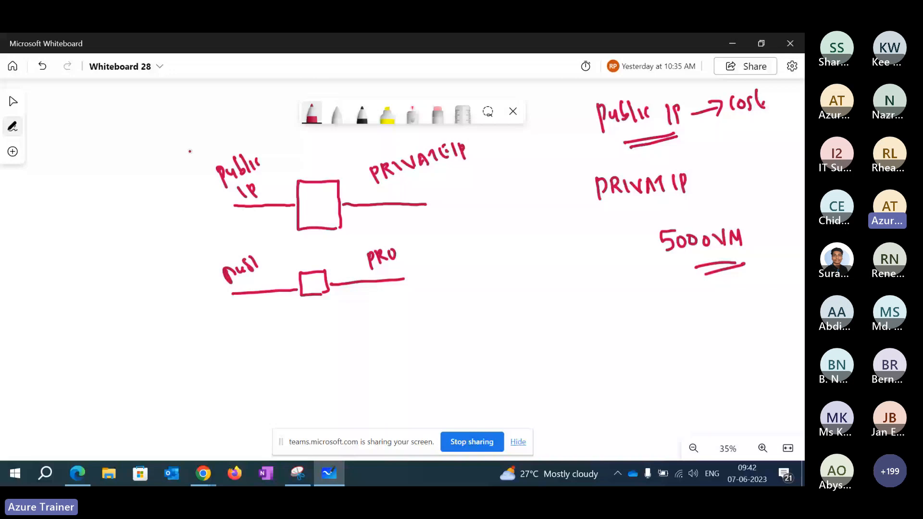
mouse_move(195, 147)
left_mouse_down()
mouse_move(192, 276)
mouse_move(214, 317)
left_mouse_up()
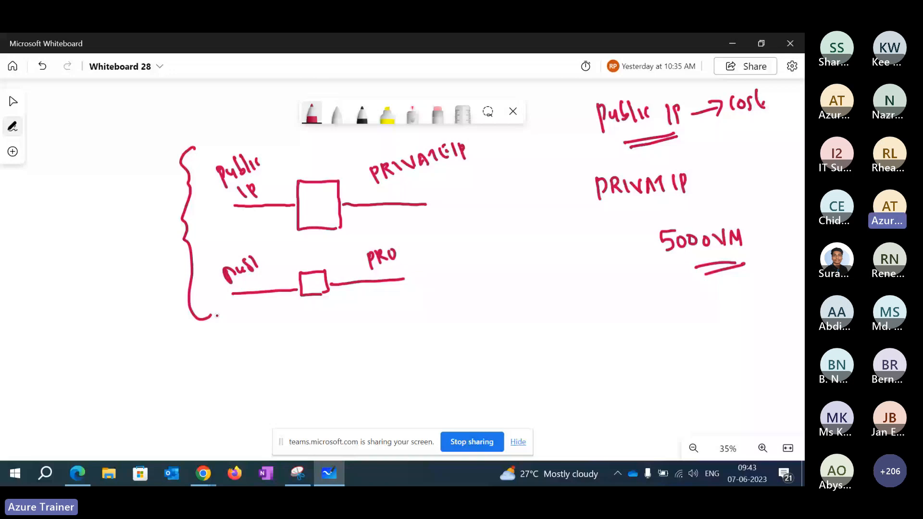
Switch the ink to light blue and circle '5000VM' and 'cost'
left_click(312, 114)
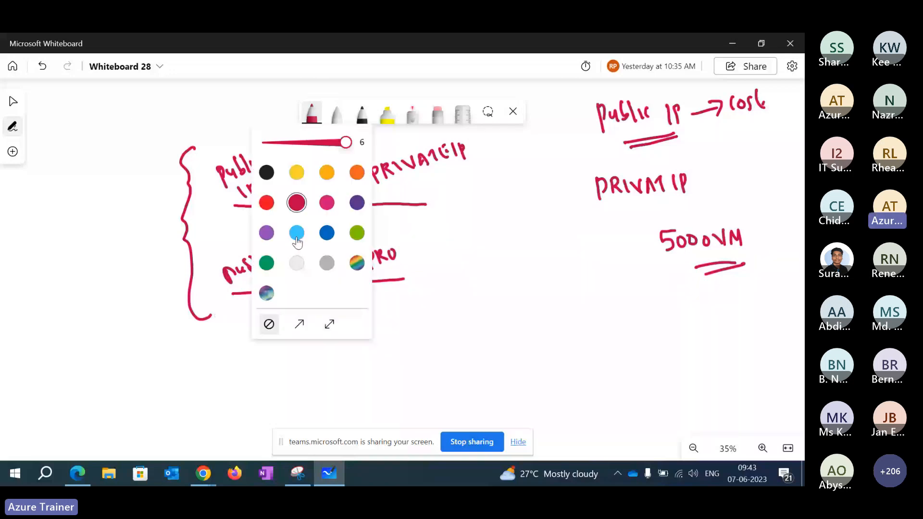
left_click(297, 238)
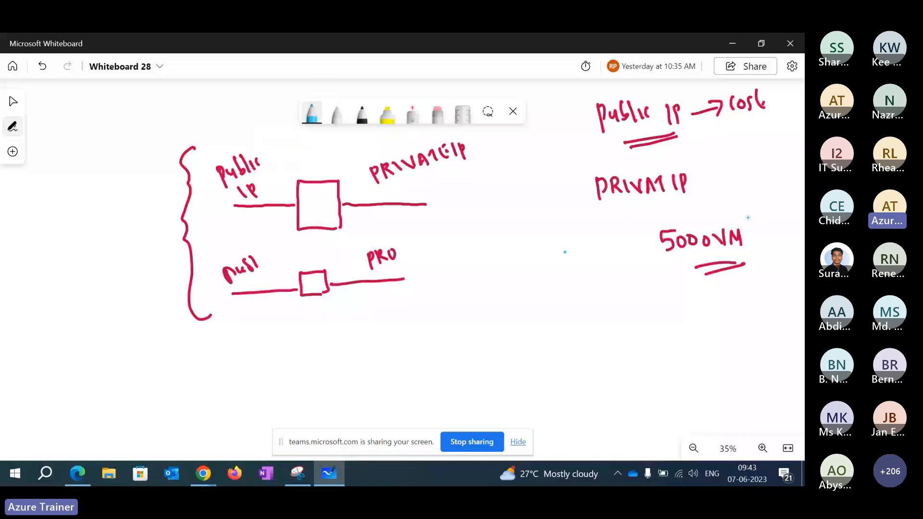
left_click_drag(748, 217, 753, 216)
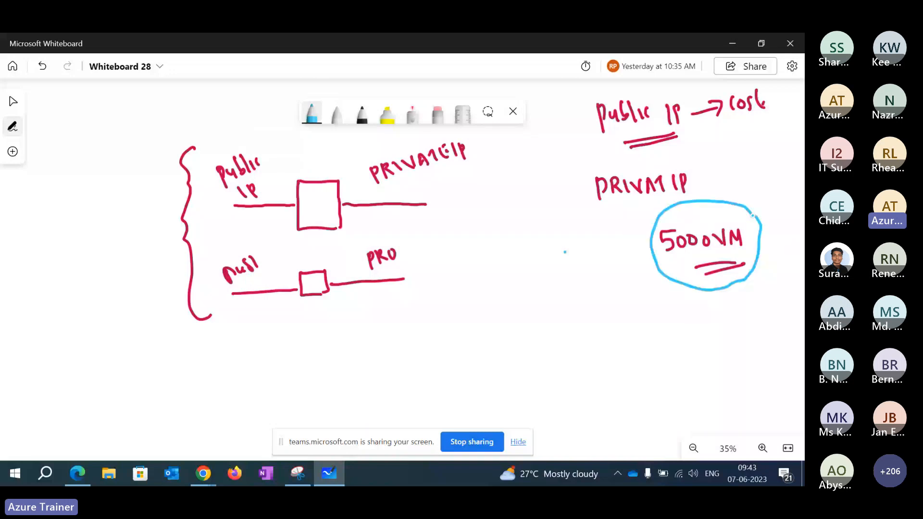
mouse_move(776, 101)
left_mouse_down()
mouse_move(748, 138)
mouse_move(768, 124)
left_mouse_up()
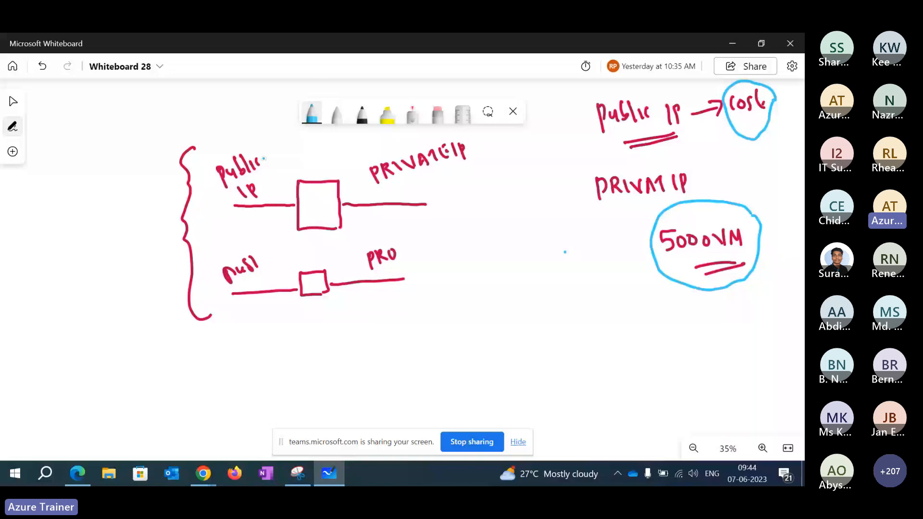
Circle both public IP labels in blue and draw an arrow down at the upper one
mouse_move(263, 158)
left_mouse_down()
mouse_move(213, 182)
mouse_move(264, 160)
left_mouse_up()
mouse_move(267, 270)
left_mouse_down()
mouse_move(234, 296)
mouse_move(230, 256)
left_mouse_up()
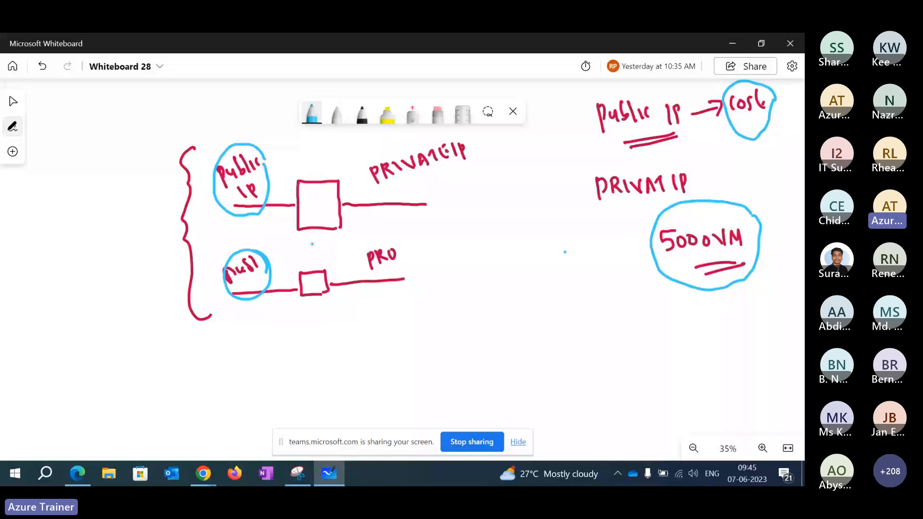
left_click_drag(229, 87, 244, 120)
Clear the canvas and draw black boxes labelled VM1 and VM2
right_click(530, 331)
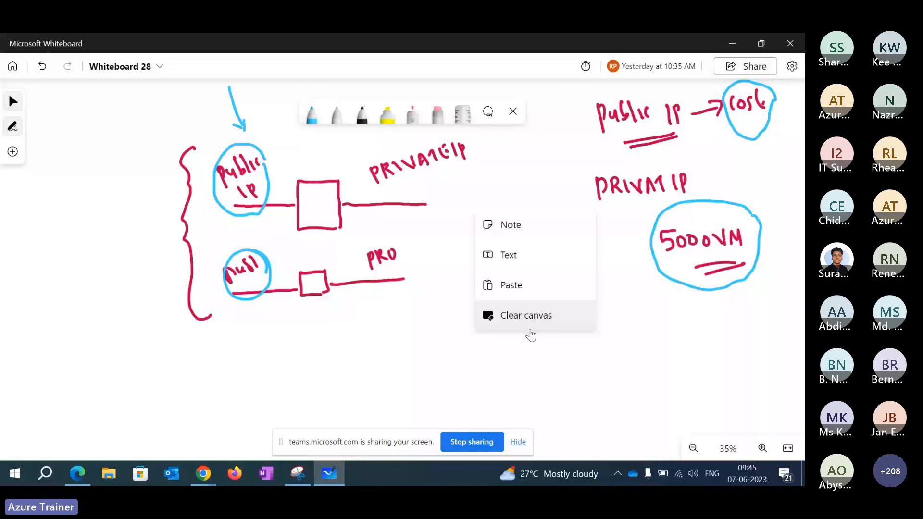
left_click(526, 315)
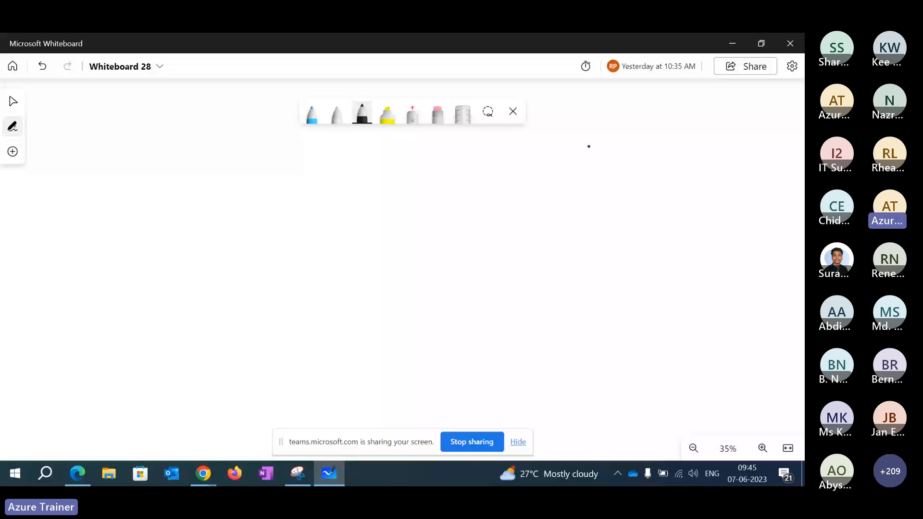
left_click_drag(586, 143, 598, 143)
left_click(620, 150)
left_click(620, 155)
mouse_move(603, 160)
left_mouse_down()
mouse_move(617, 145)
mouse_move(621, 163)
left_mouse_up()
left_click_drag(627, 140, 631, 178)
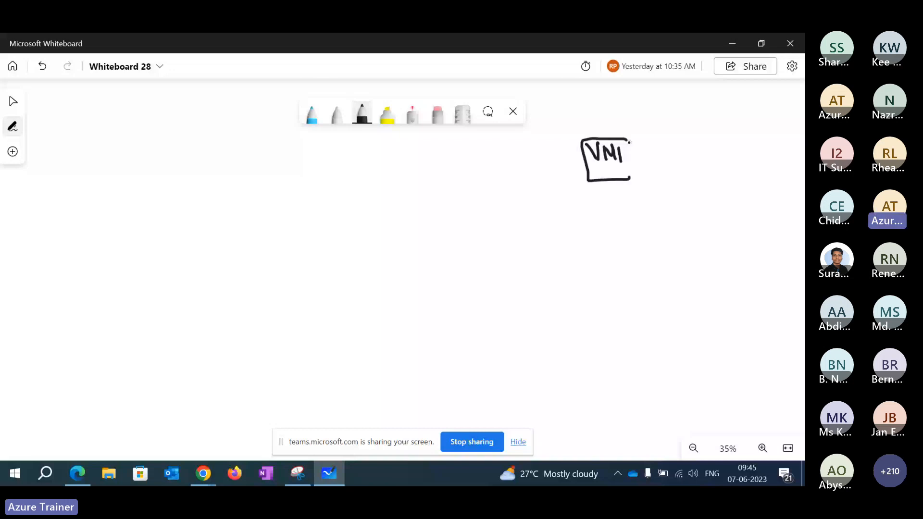
left_click_drag(630, 143, 633, 180)
left_click_drag(603, 281, 617, 279)
left_click_drag(622, 295, 642, 291)
left_click_drag(592, 275, 657, 307)
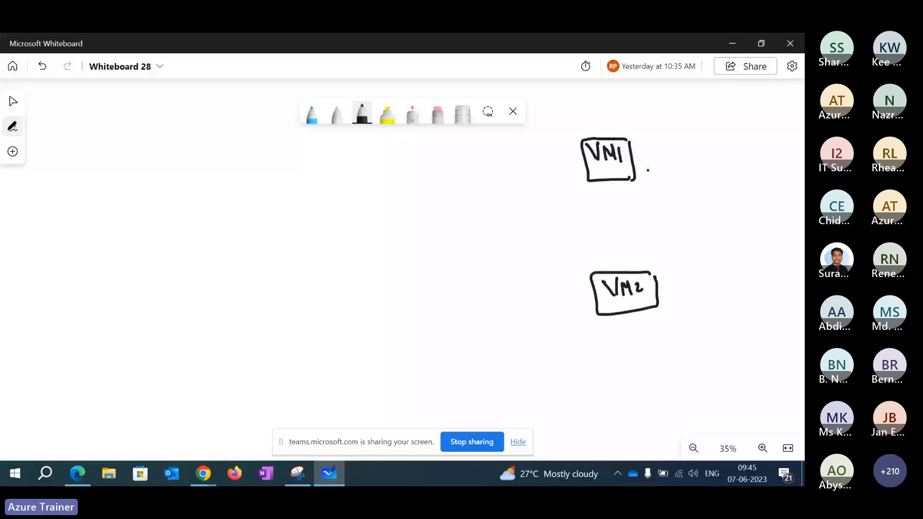
Draw a line out of each VM box and label them 'PRIVATE IP'
left_click_drag(634, 155, 691, 150)
left_click_drag(657, 287, 714, 283)
mouse_move(650, 133)
left_mouse_down()
mouse_move(648, 113)
mouse_move(704, 102)
mouse_move(712, 112)
left_mouse_up()
left_click_drag(716, 101, 717, 111)
left_click_drag(722, 111, 723, 105)
mouse_move(682, 259)
left_mouse_down()
mouse_move(685, 276)
mouse_move(705, 267)
left_mouse_up()
left_click_drag(713, 254, 723, 252)
left_click_drag(725, 262, 736, 260)
left_click_drag(744, 247, 756, 257)
left_click_drag(762, 260, 763, 251)
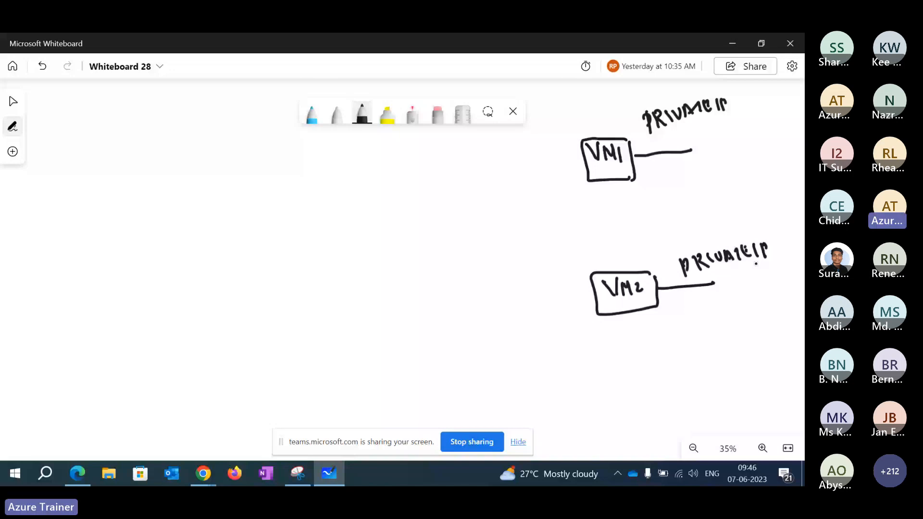
In Chrome, enter the emailed verification code, verify, and choose to stay signed in
left_click(204, 474)
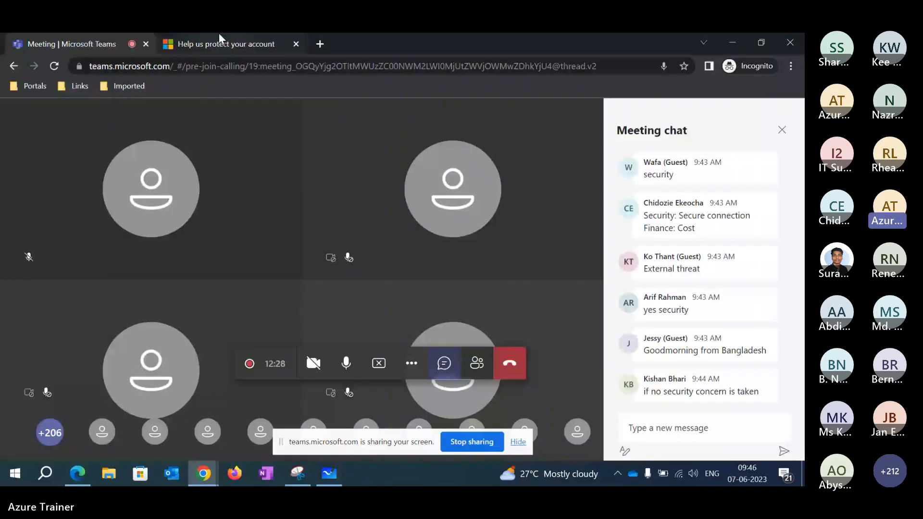
left_click(219, 34)
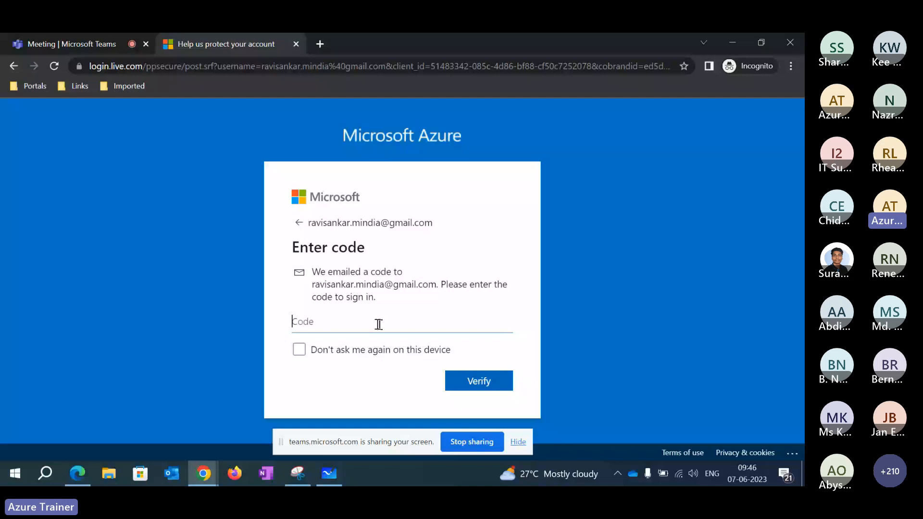
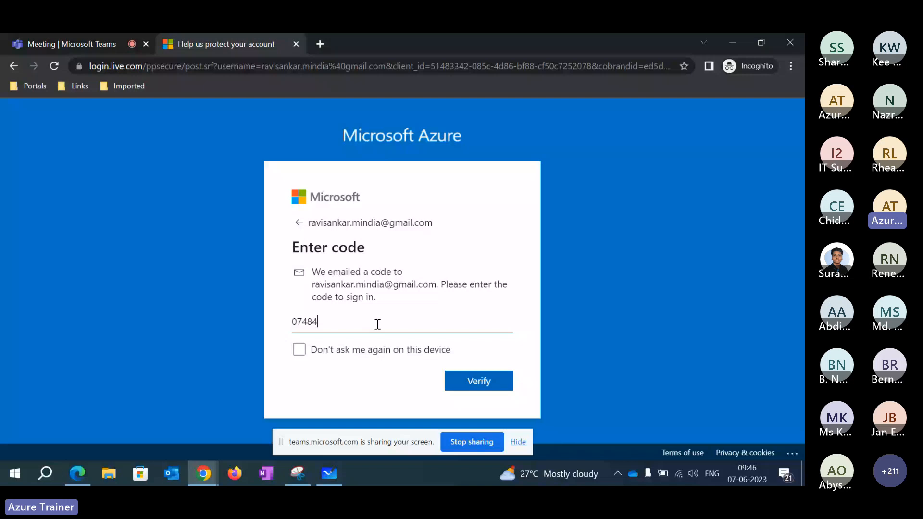
left_click(458, 383)
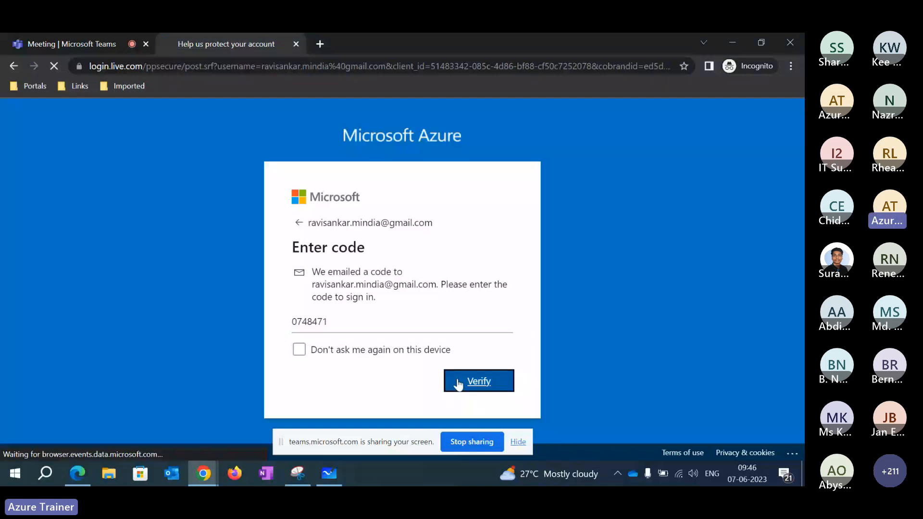
left_click(468, 364)
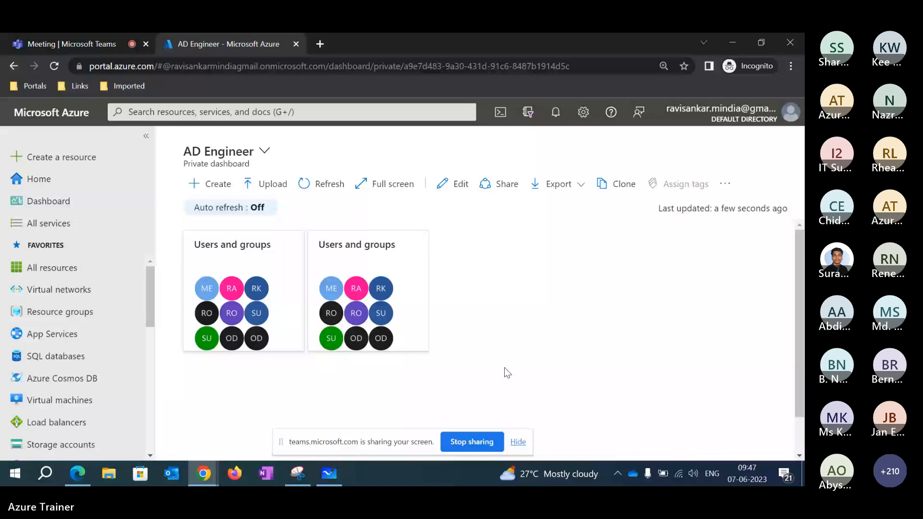
In portal Appearance + startup views, choose the Blue theme and docked menu, then apply
key("ctrl+plus")
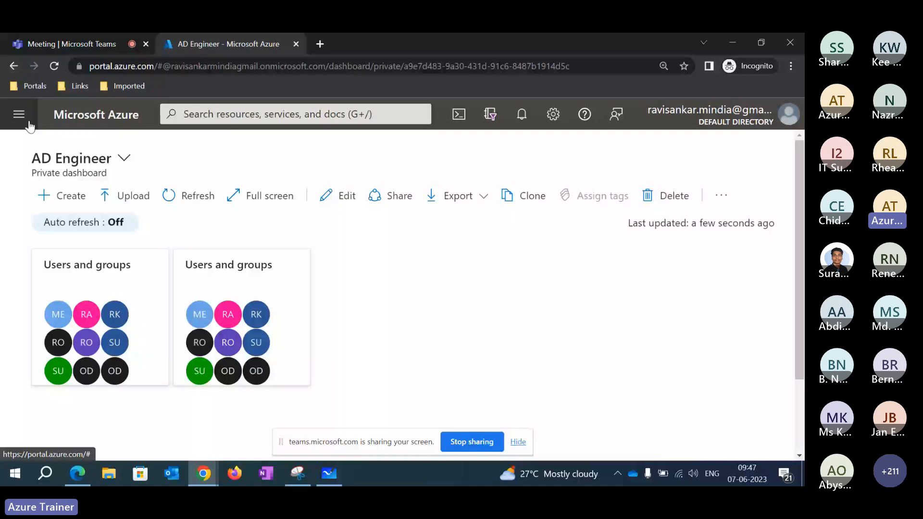
left_click(553, 114)
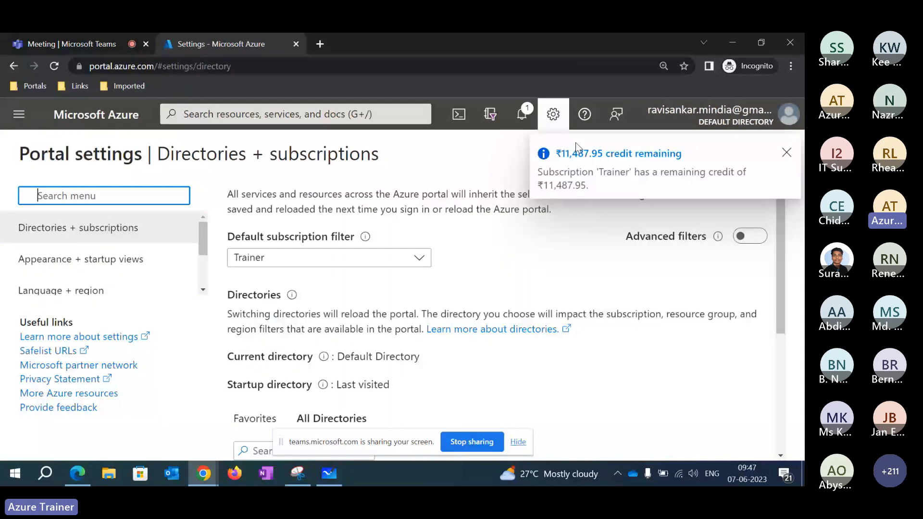
left_click(81, 260)
scroll(565, 354, "down", 5)
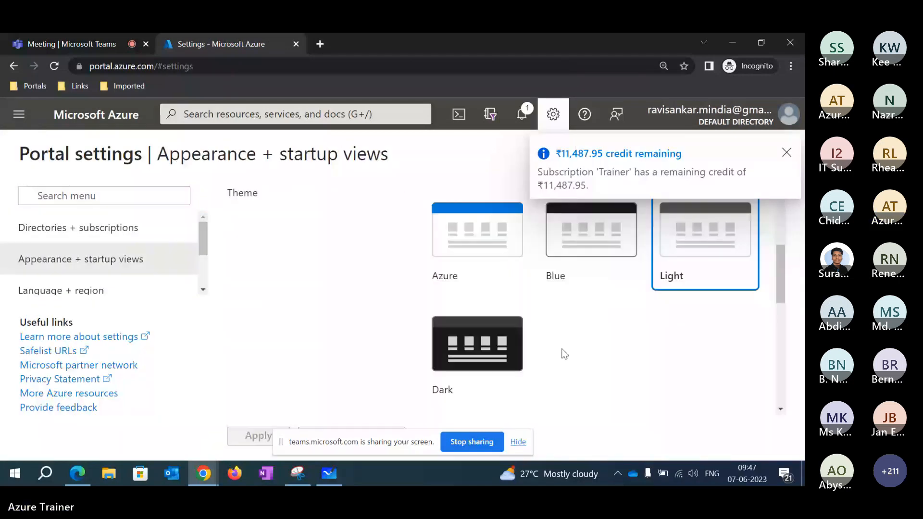
scroll(565, 354, "down", 5)
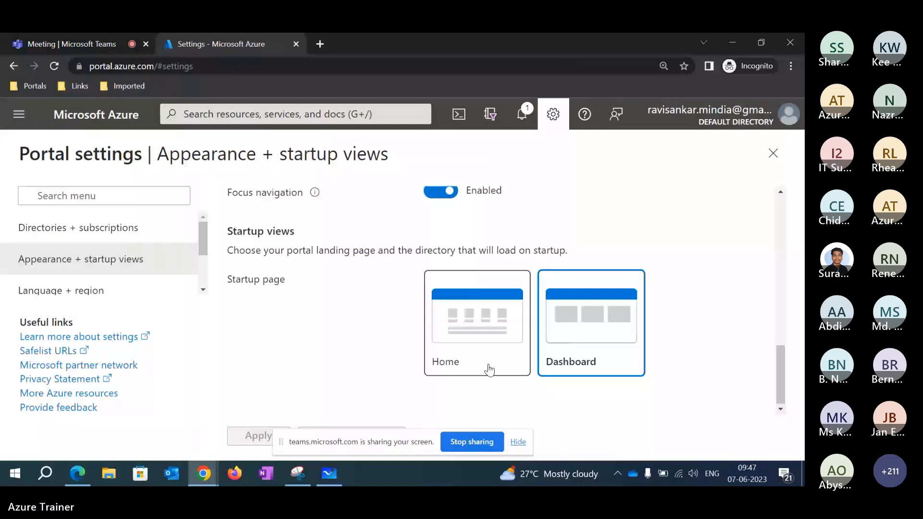
scroll(451, 279, "up", 3)
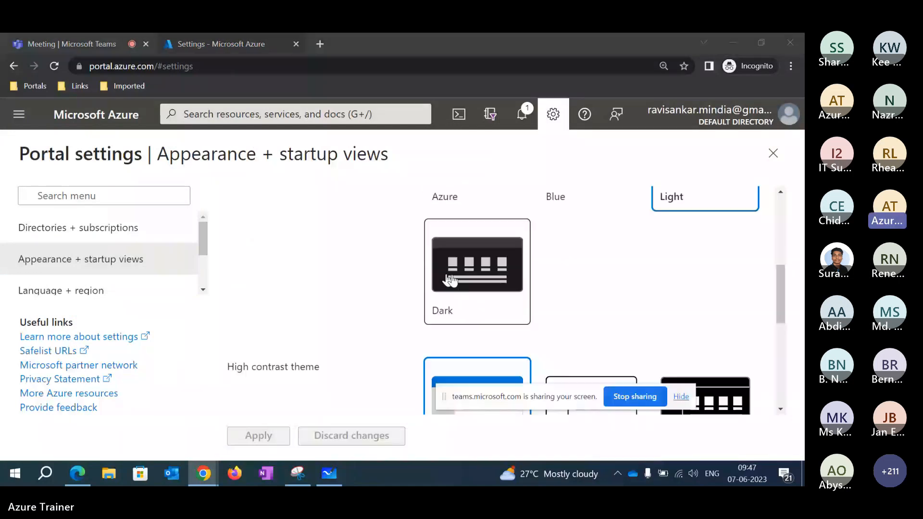
left_click(451, 280)
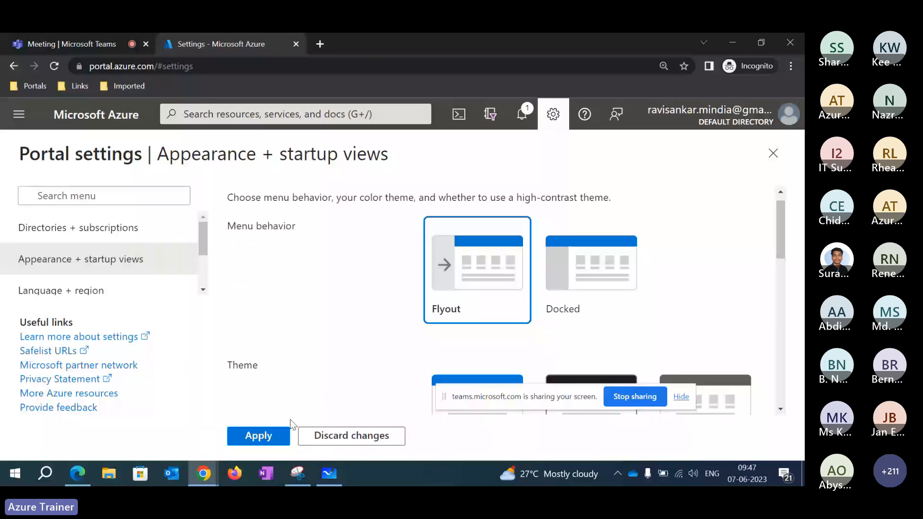
left_click(558, 269)
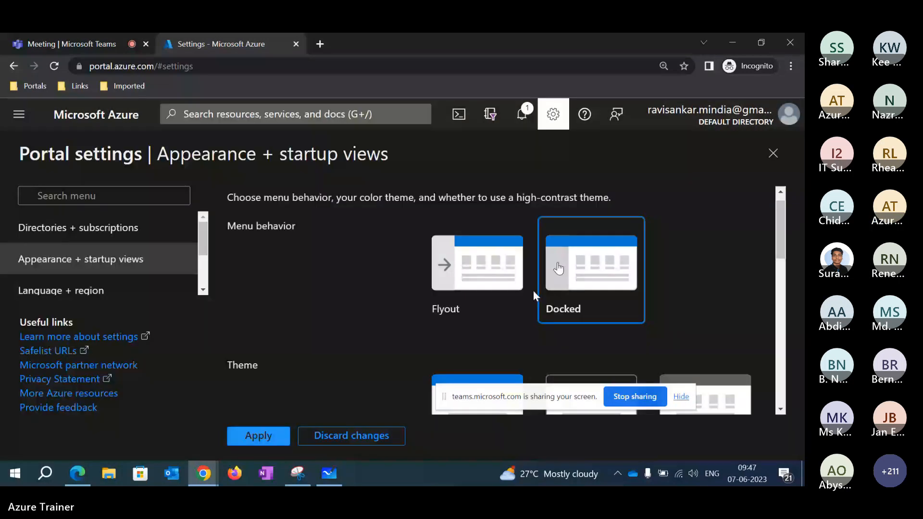
scroll(557, 268, "down", 4)
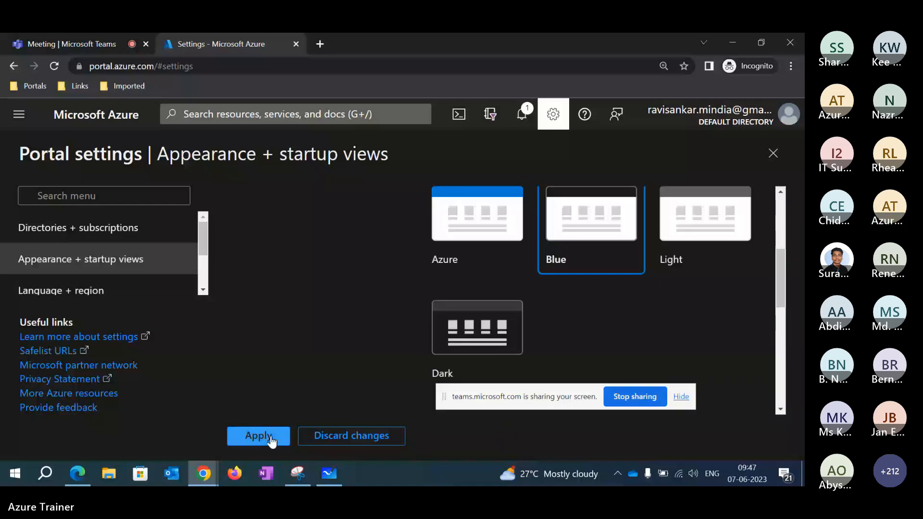
left_click(260, 436)
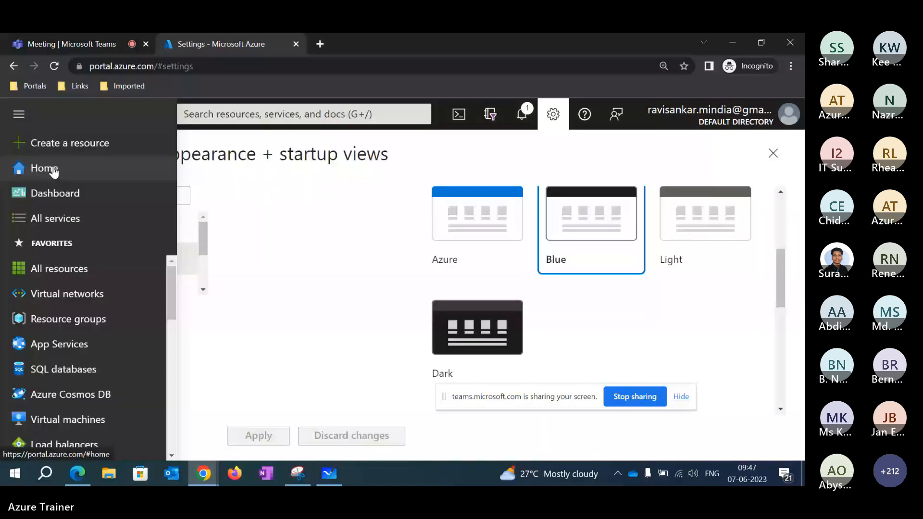
From Home, open the Production resource group under Resource groups and start Delete resource group
left_click(54, 171)
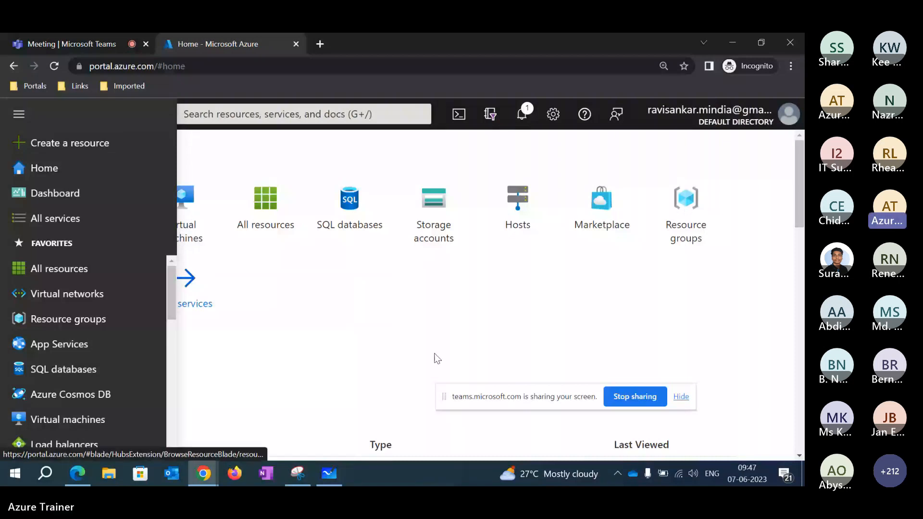
key("ctrl+minus")
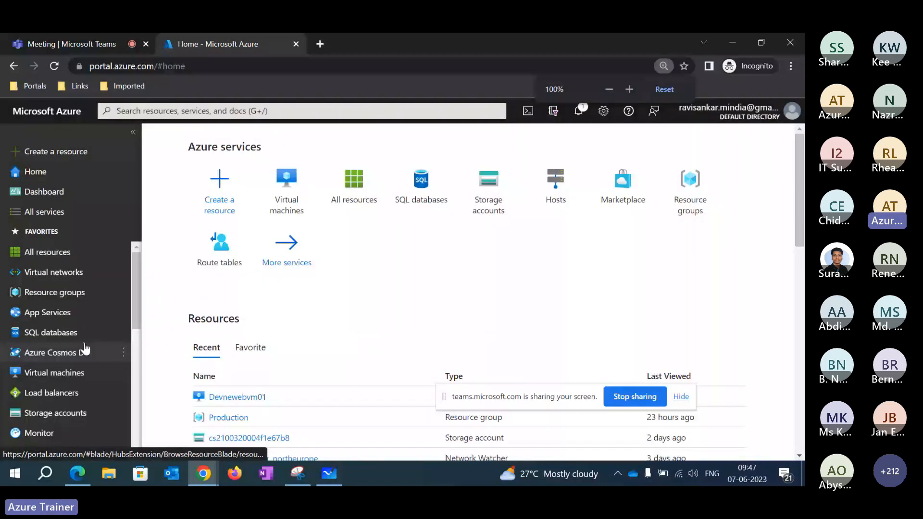
left_click(54, 292)
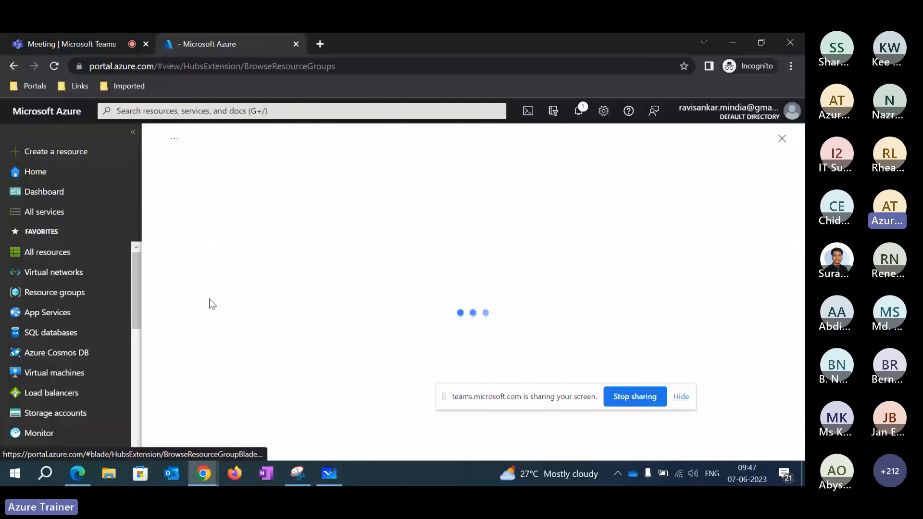
left_click(227, 337)
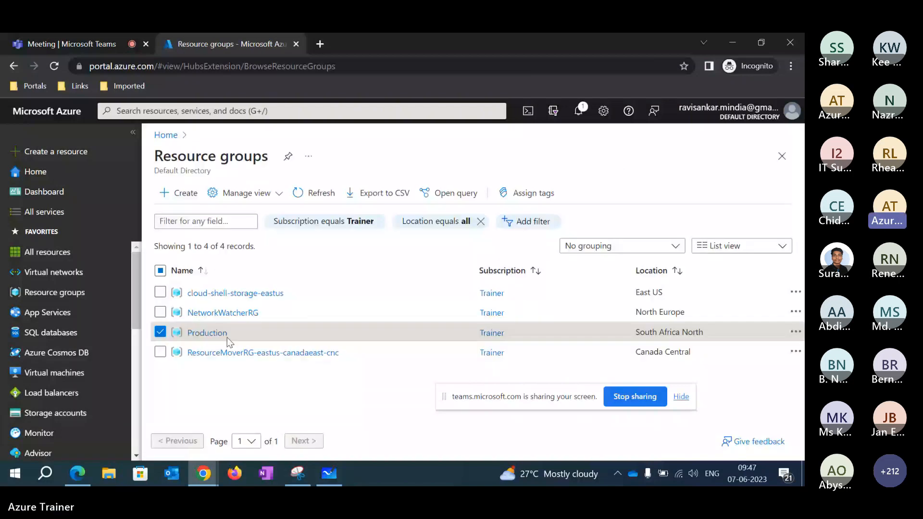
left_click(224, 334)
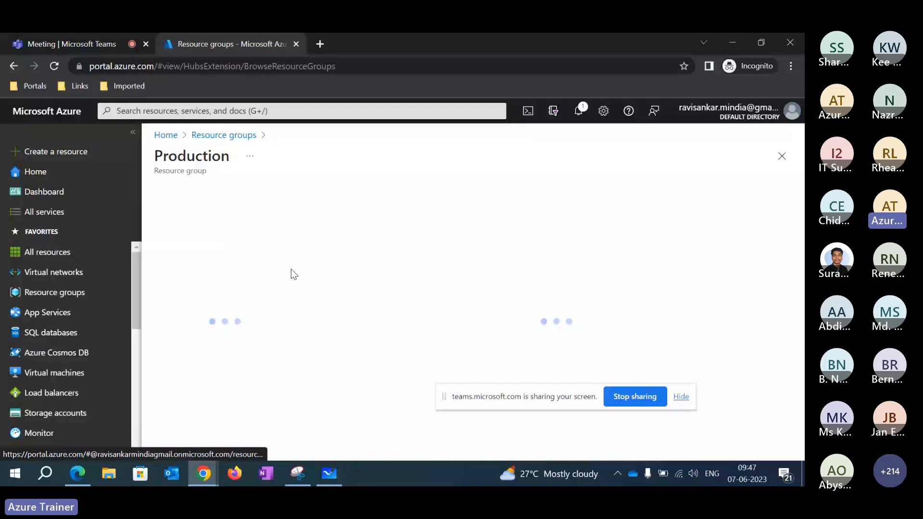
left_click(536, 207)
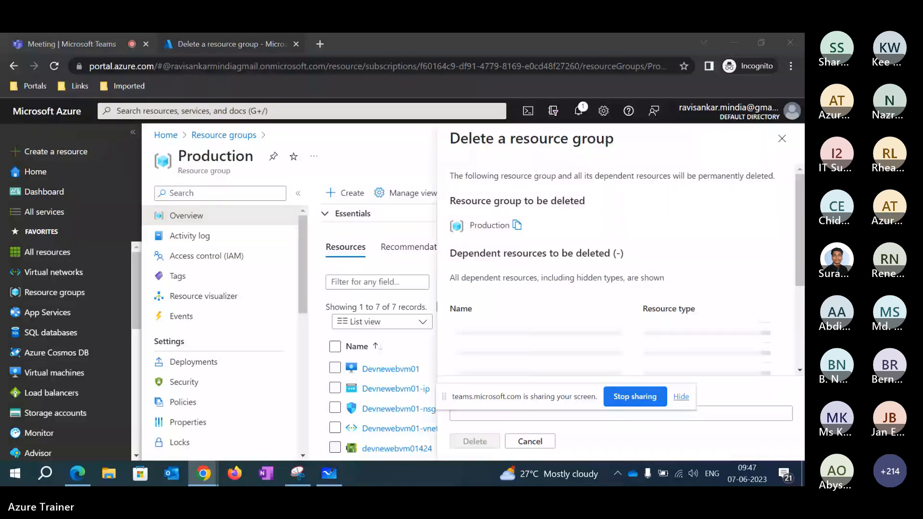
Paste the Production group name, enable force delete for its VMs, and confirm permanent deletion
left_click_drag(524, 397, 547, 471)
left_click(511, 415)
type("Production")
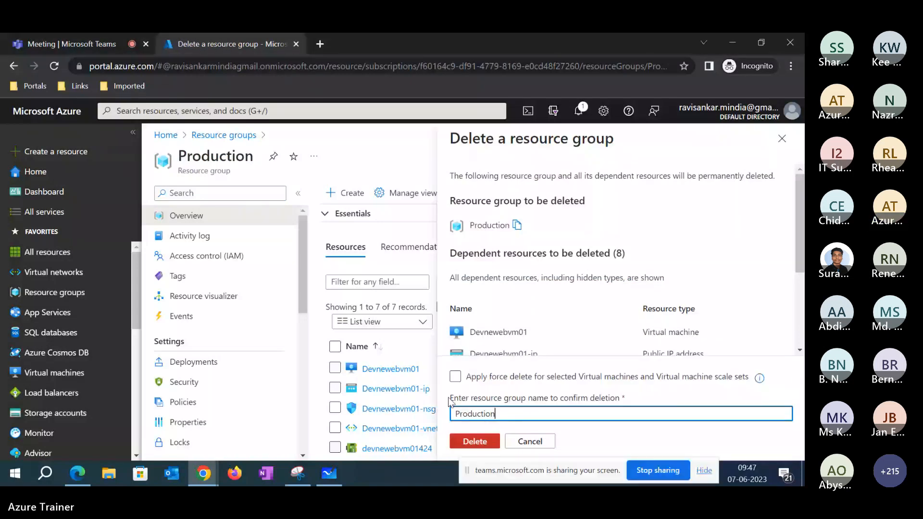
left_click(455, 376)
left_click(456, 438)
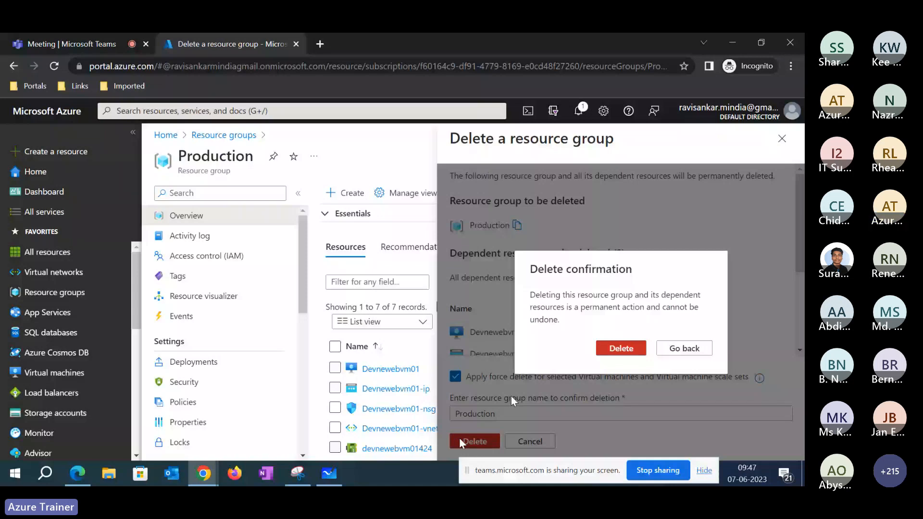
left_click(621, 348)
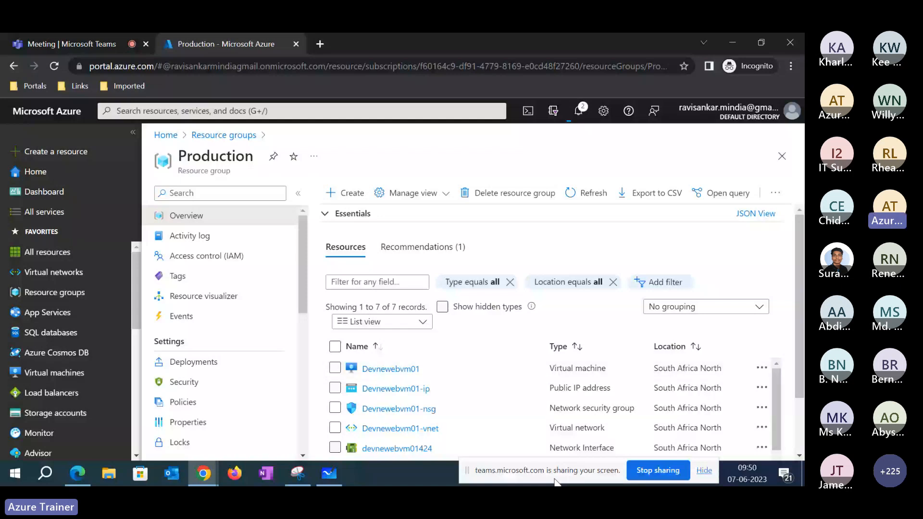
Hide the Teams screen-sharing notice and check Notifications for the Production group's deletion
left_click_drag(555, 482, 487, 490)
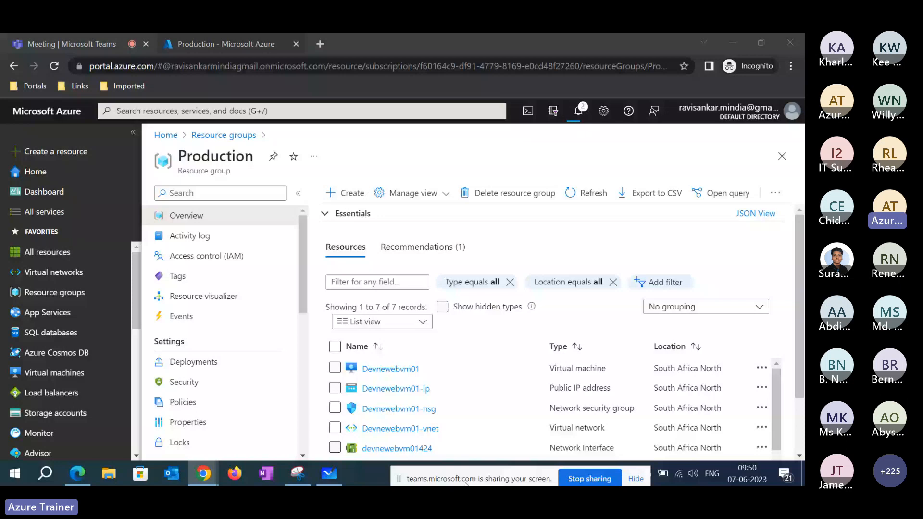
left_click(636, 480)
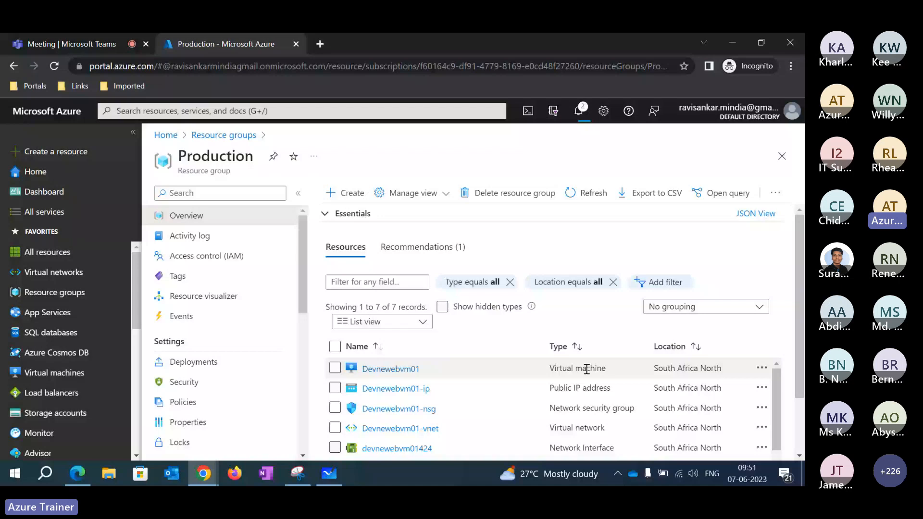
left_click(579, 111)
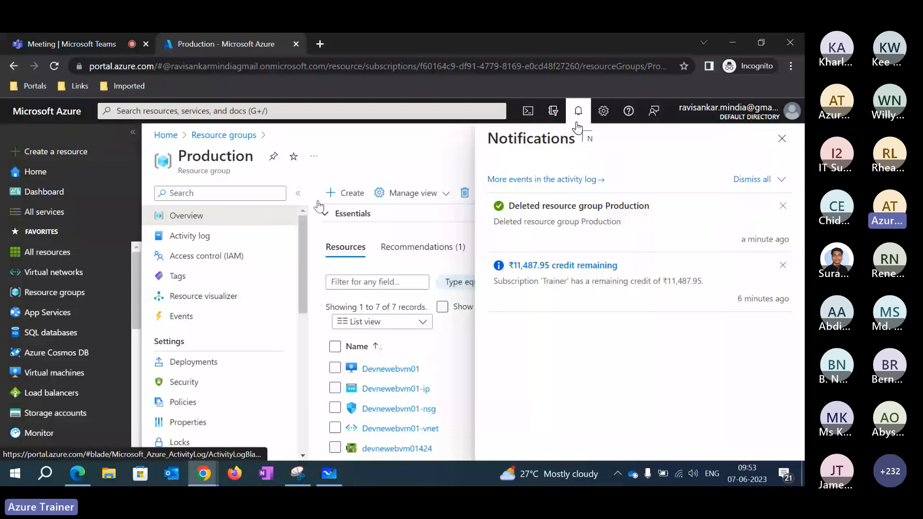
Open the cloud-shell-storage-eastus resource group from the Resource groups list
left_click(54, 292)
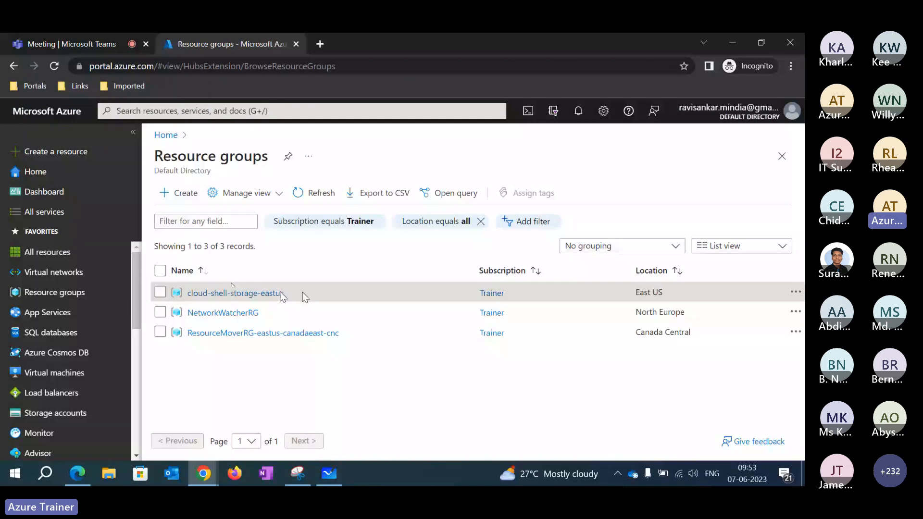
left_click(302, 290)
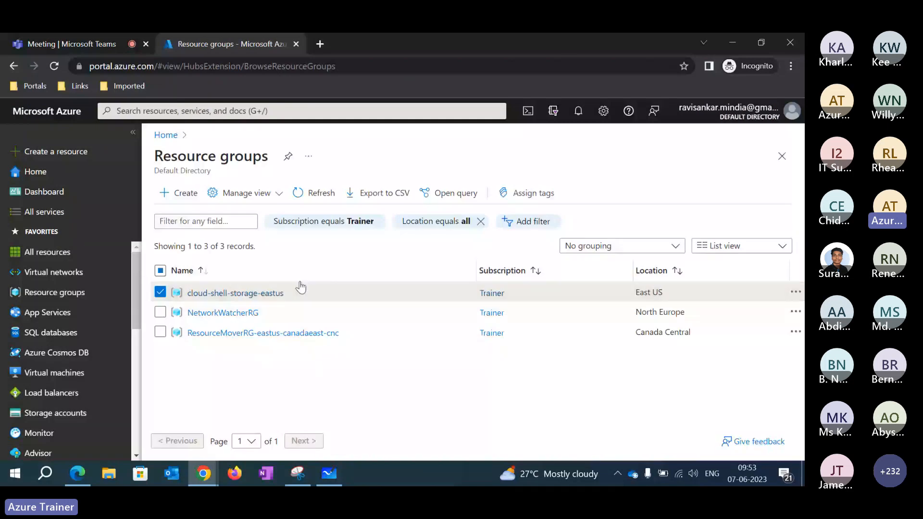
left_click(262, 293)
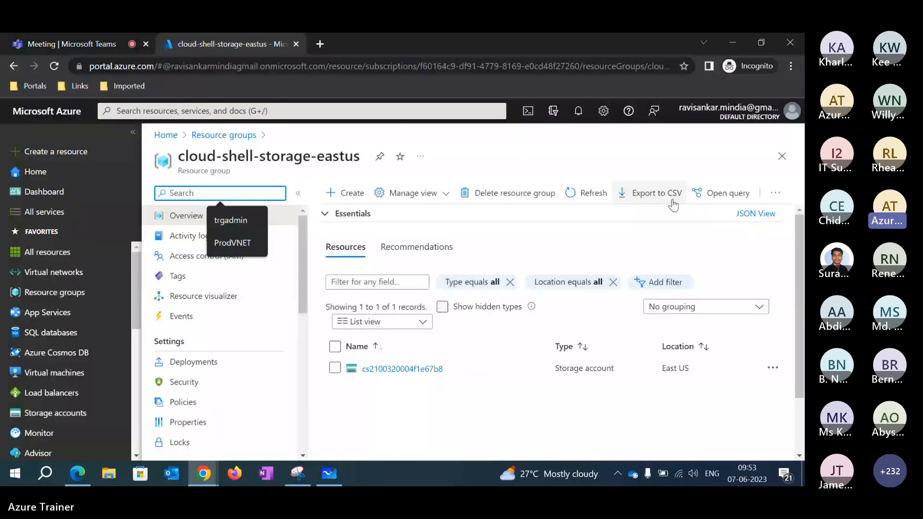
Delete cloud-shell-storage-eastus, pasting its copied name to confirm permanent deletion
left_click(673, 204)
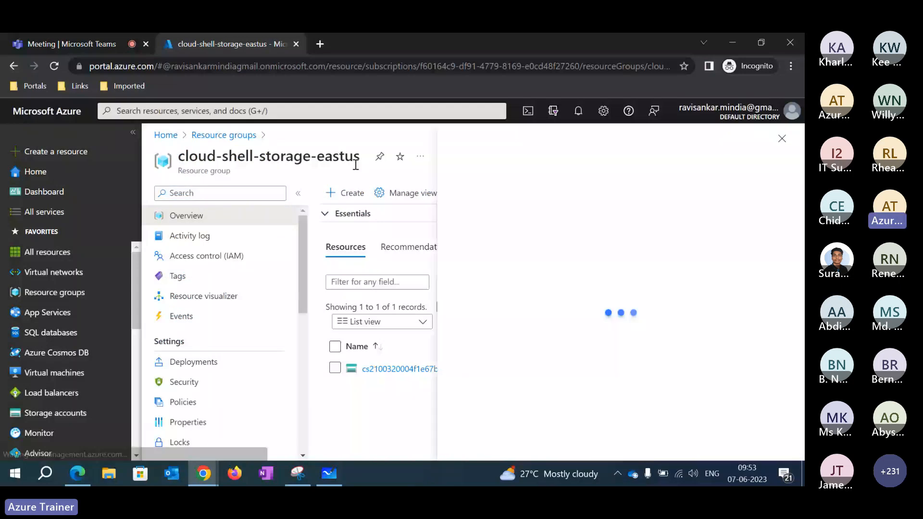
left_click_drag(356, 165, 176, 167)
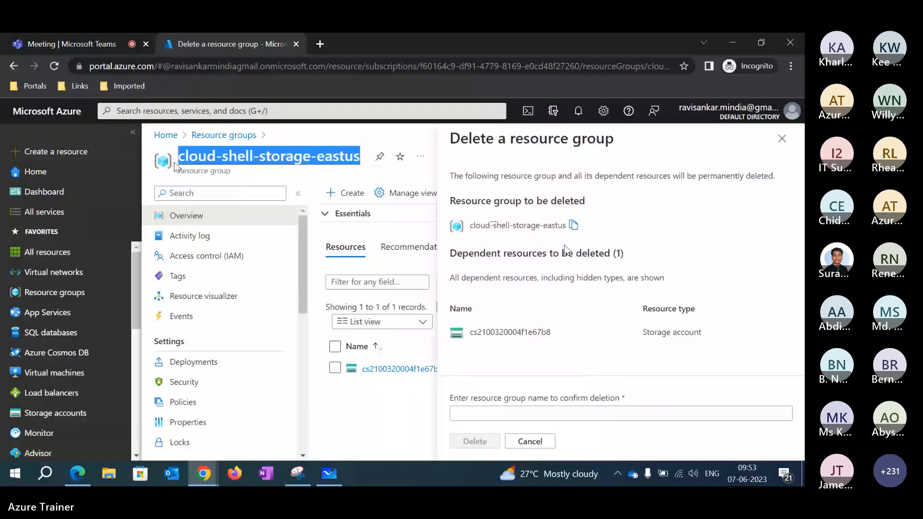
left_click(506, 414)
type("cloud-shell-storage-eastus")
key("Return")
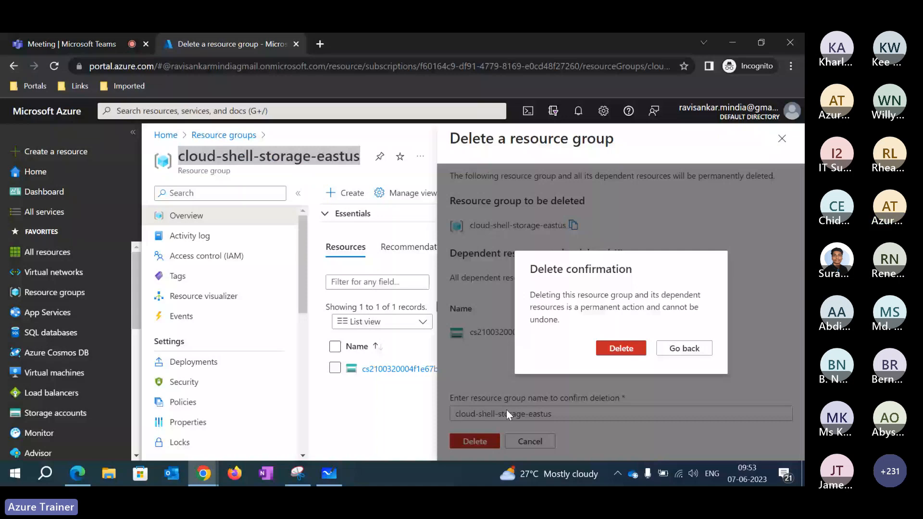
left_click(621, 349)
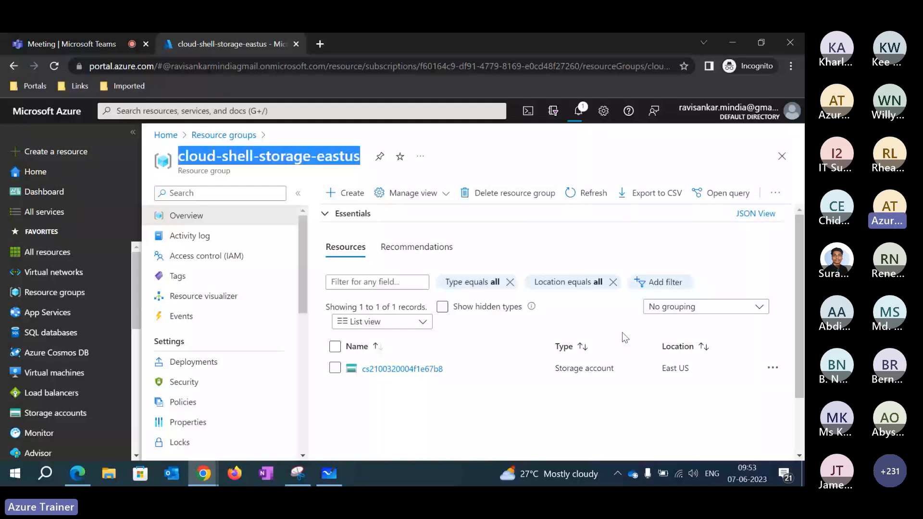
Copy the NetworkWatcherRG name, open the group and start its deletion
left_click(247, 139)
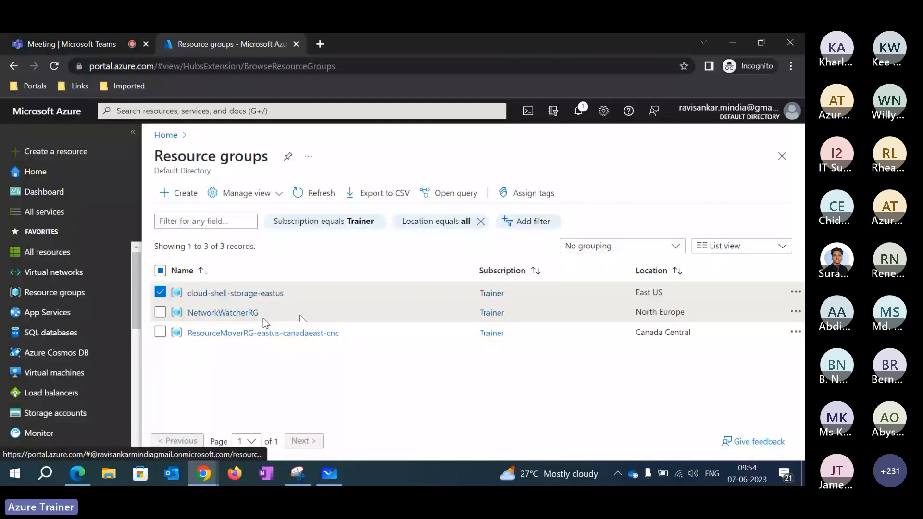
left_click_drag(263, 321, 193, 313)
key("ctrl+c")
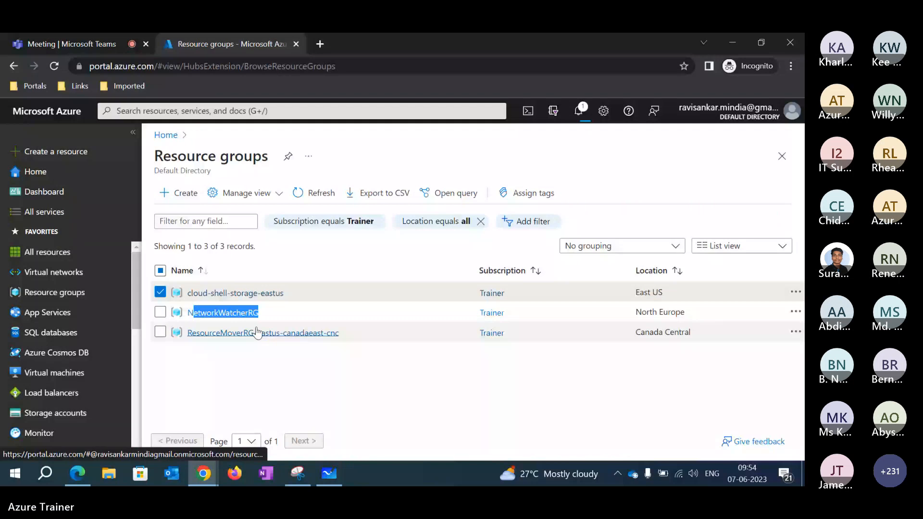
left_click(231, 314)
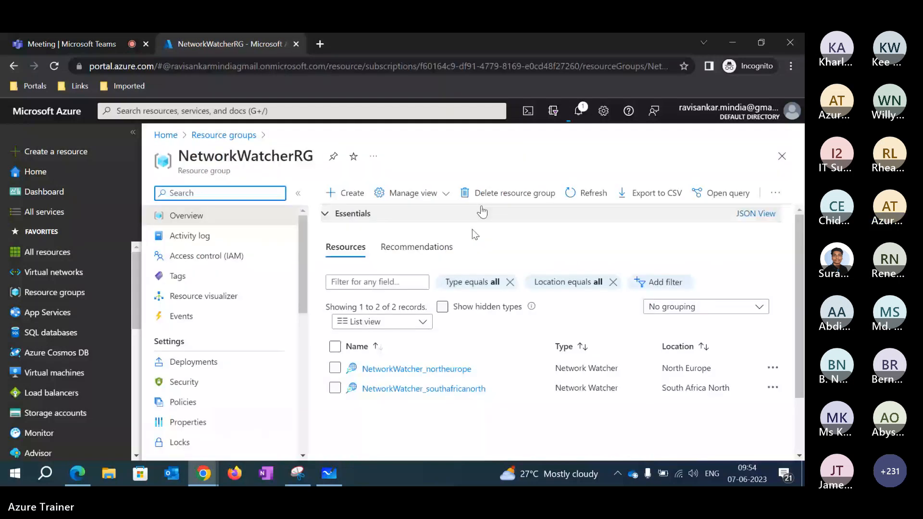
left_click(481, 193)
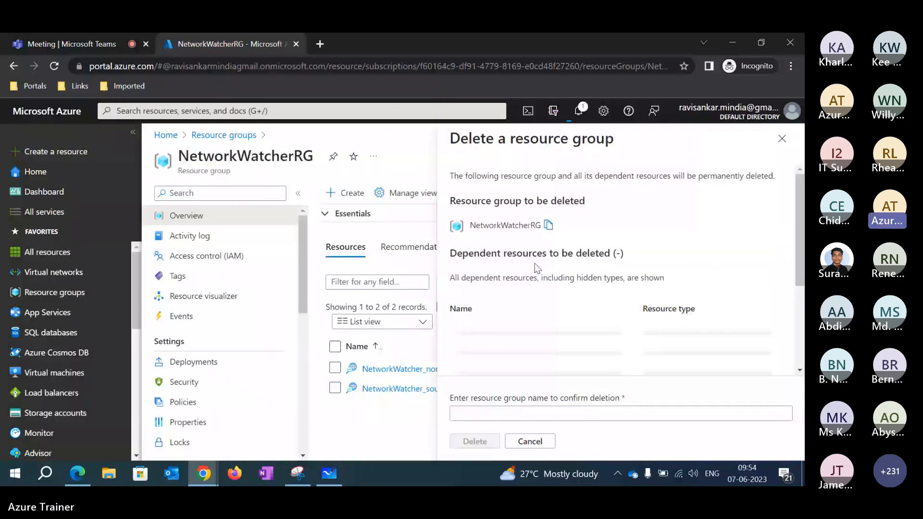
Enter the full name NetworkWatcherRG in the confirmation field and delete the group
key("ctrl+v")
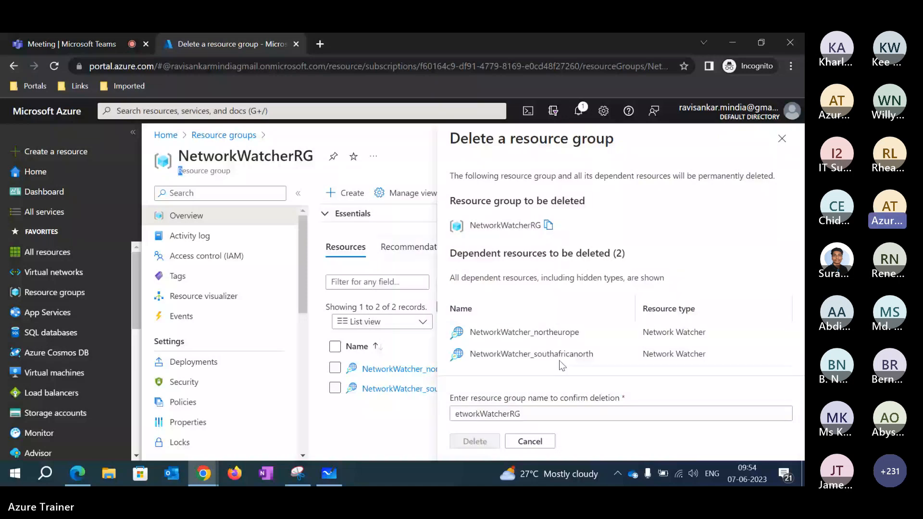
left_click_drag(537, 415, 440, 456)
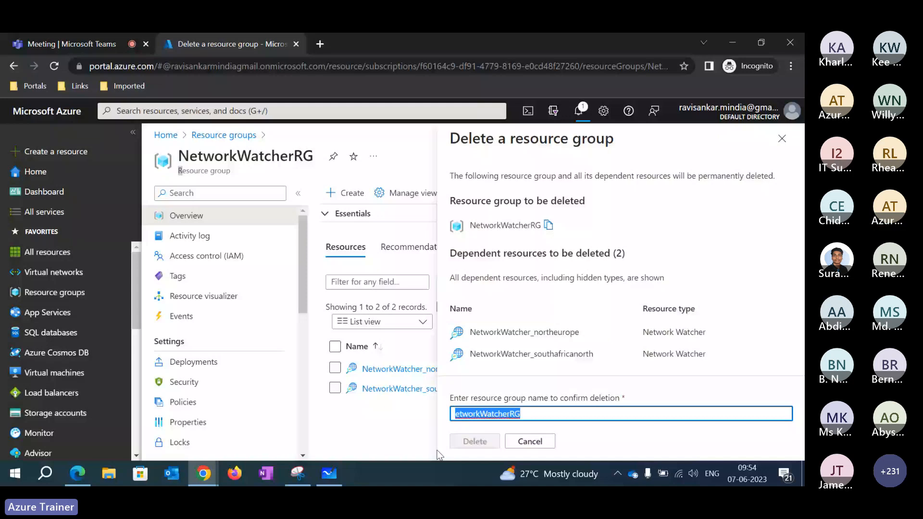
type("R")
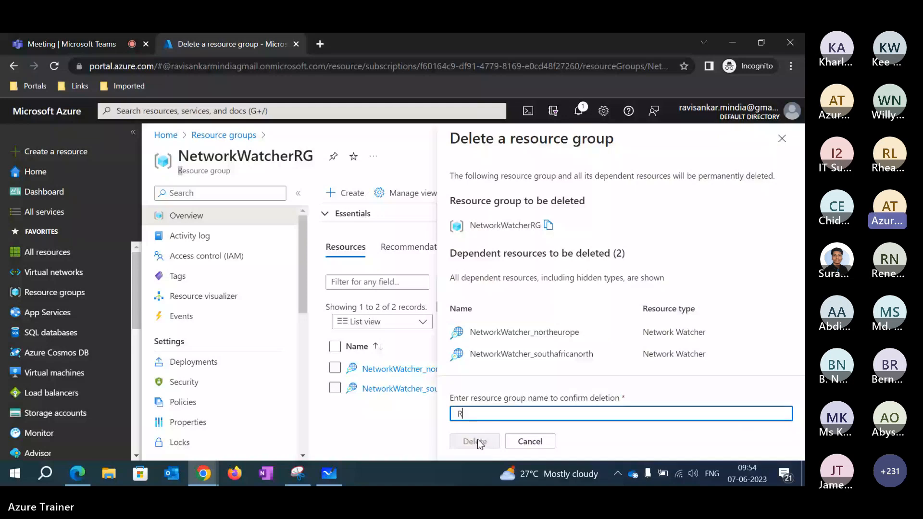
left_click(183, 160)
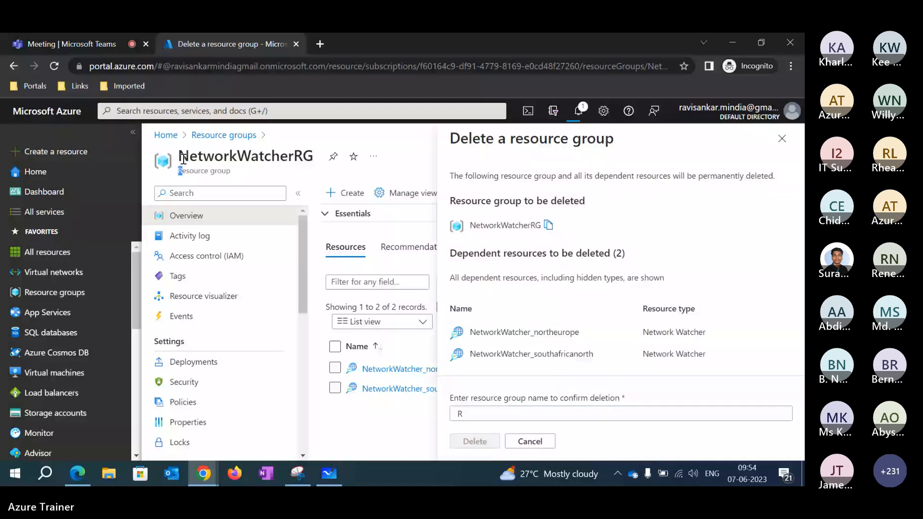
double_click(183, 159)
key("ctrl+c")
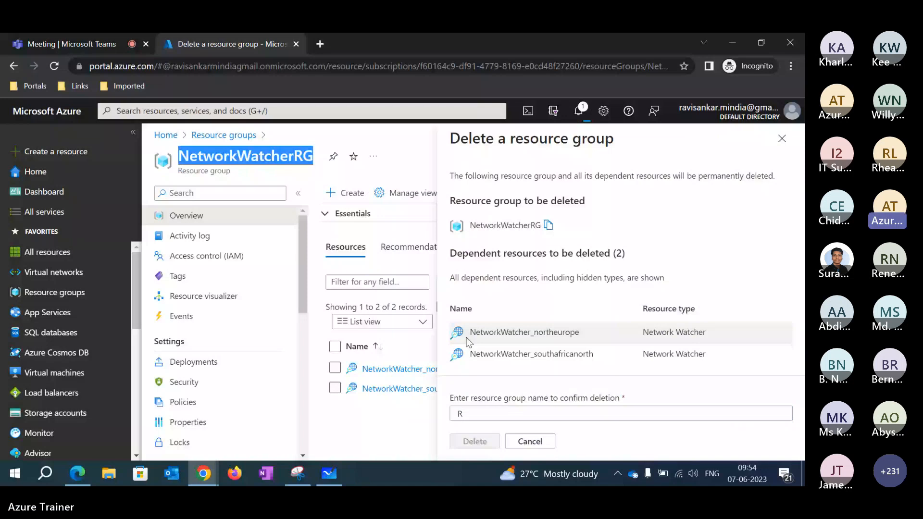
double_click(476, 413)
key("ctrl+v")
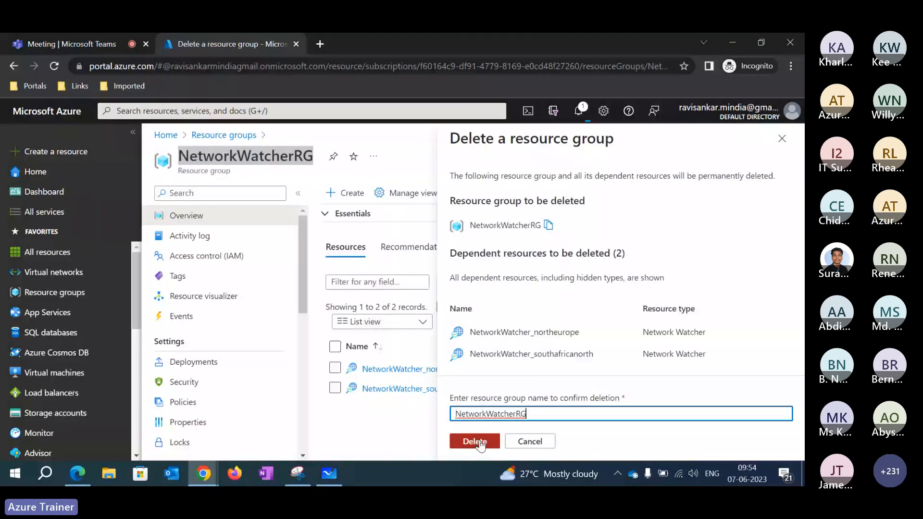
left_click(480, 443)
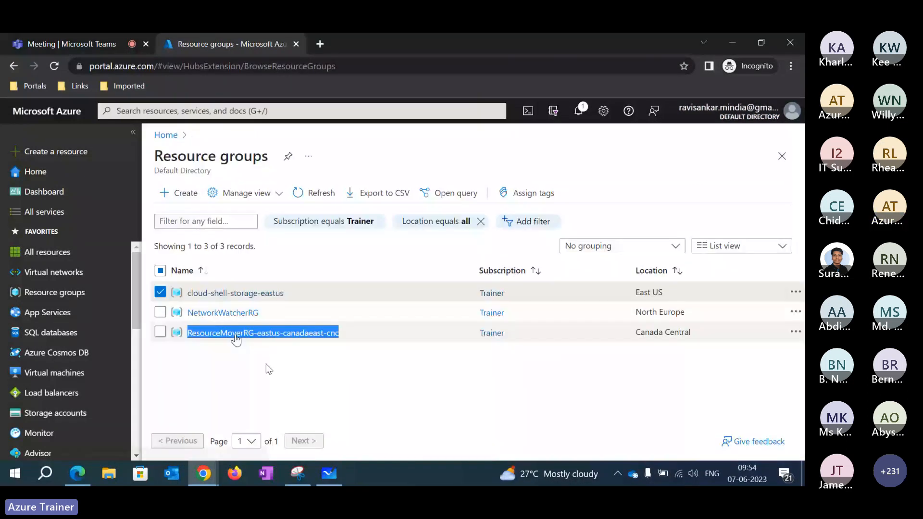
Delete ResourceMoverRG-eastus-canadaeast-cnc by pasting its name and confirming permanent deletion
left_click(236, 333)
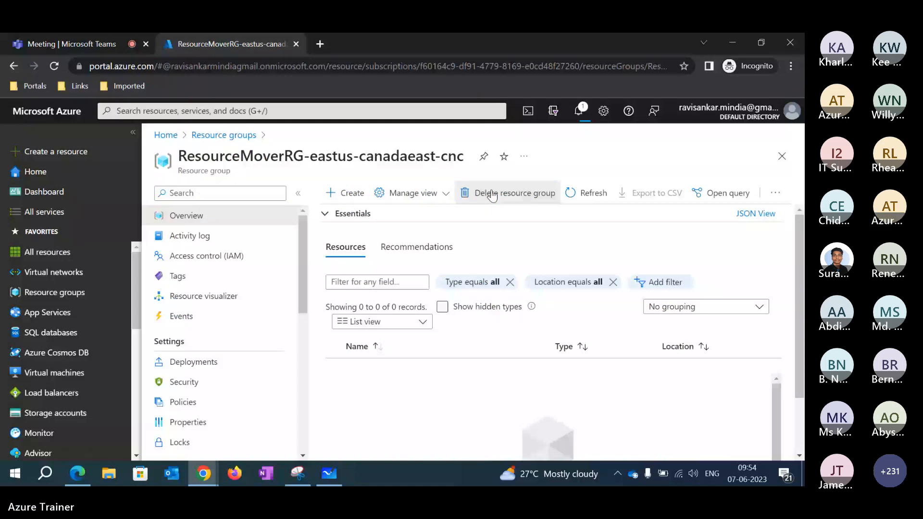
left_click(492, 194)
type("ResourceMoverRG-eastus-canadaeast-cnc")
left_click(475, 441)
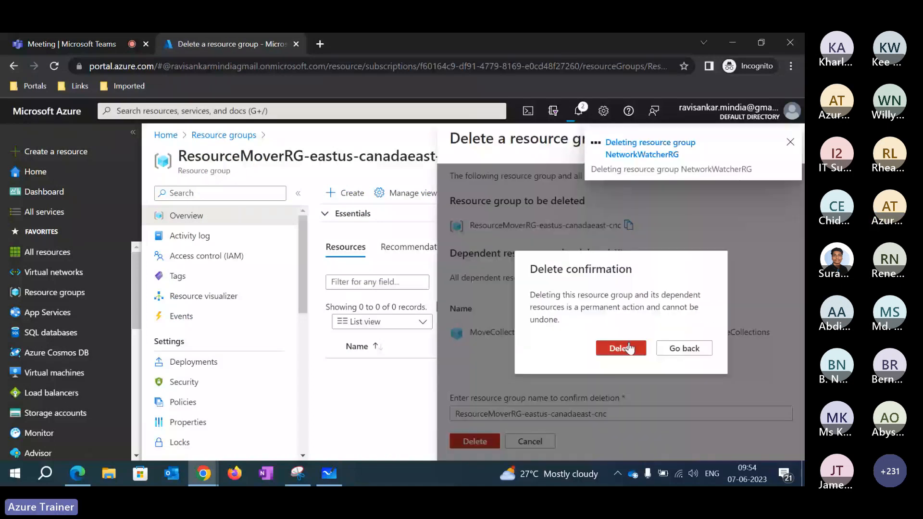
left_click(622, 349)
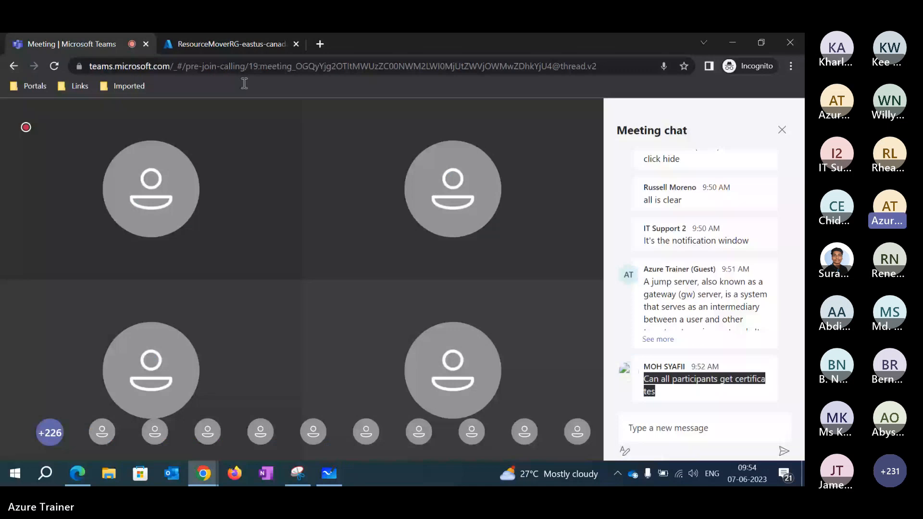
Return to the Azure portal and view the three running resource group deletions in Notifications
mouse_move(504, 320)
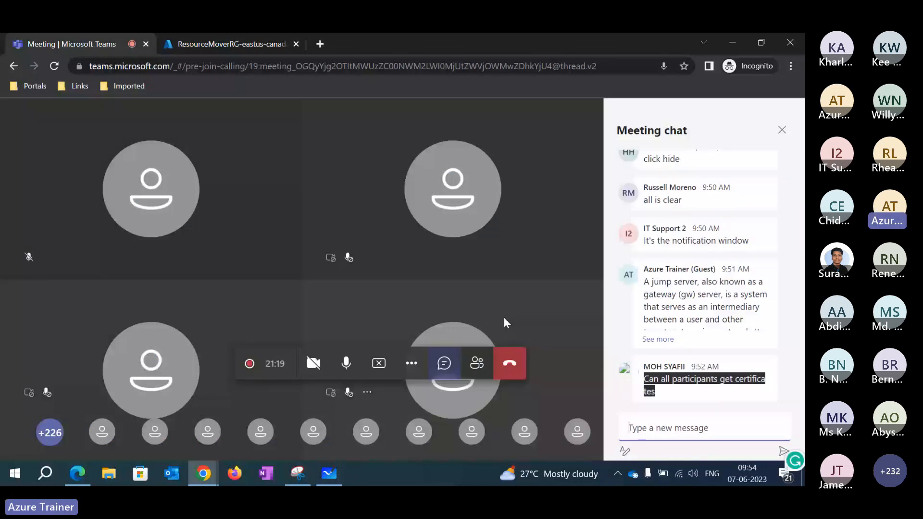
key("ctrl+Tab")
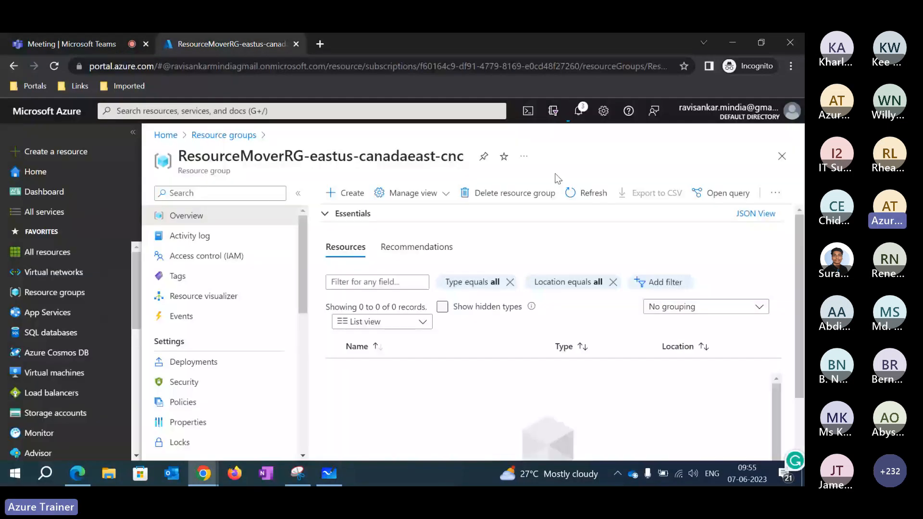
left_click(579, 111)
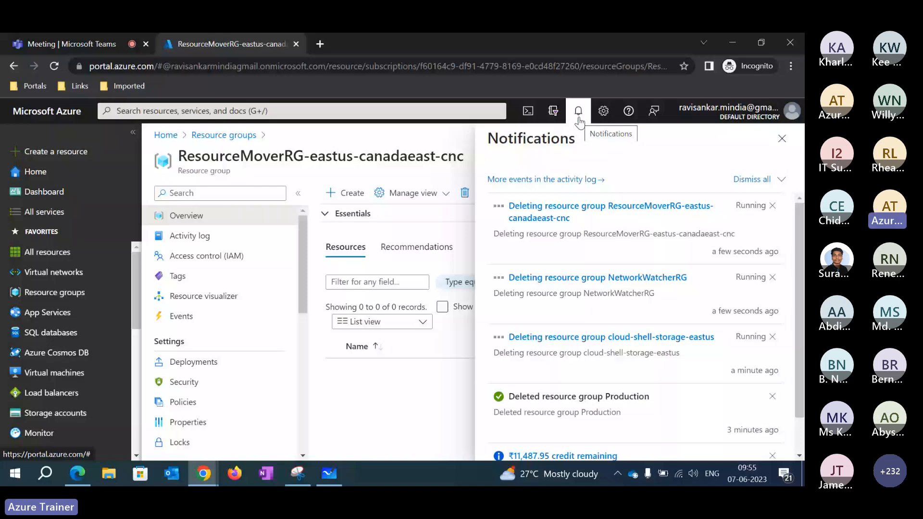
Bring up Whiteboard, clear the VM1/VM2 sketch, and choose the black pen
left_click(340, 473)
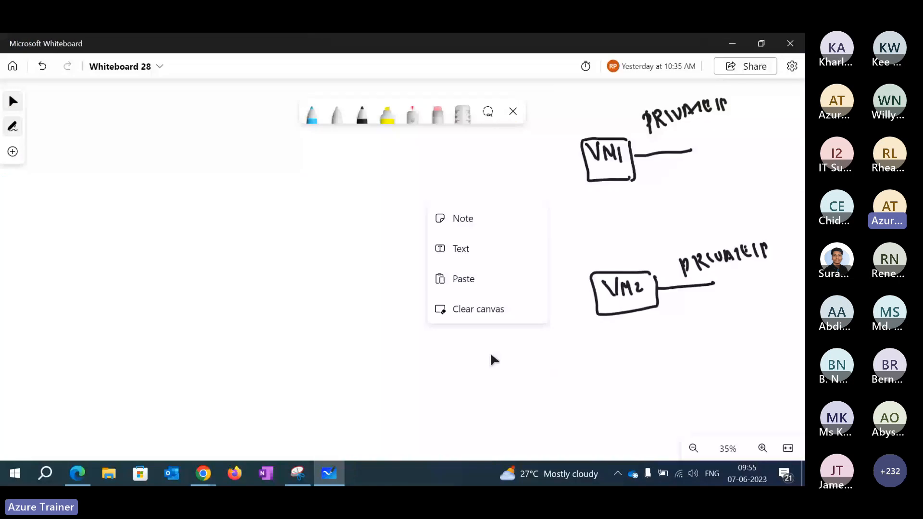
left_click(457, 309)
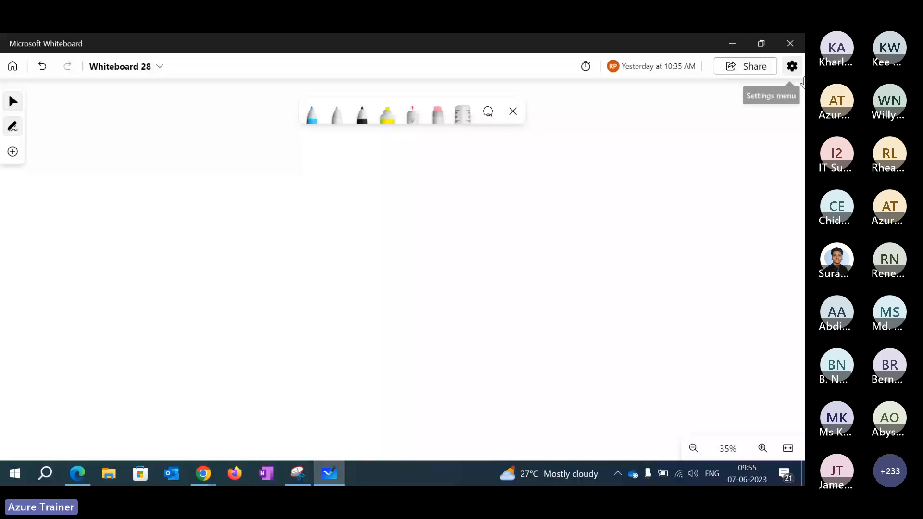
left_click(362, 115)
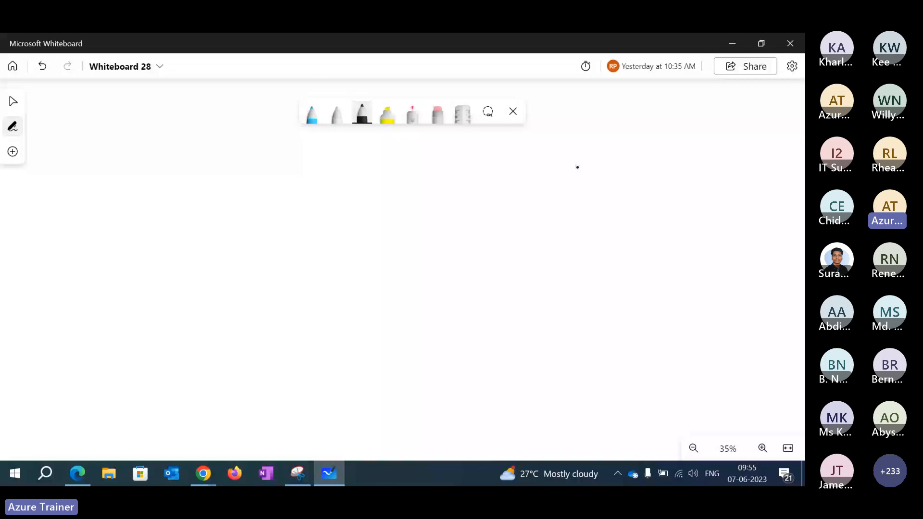
Draw a box labelled VM1 and a box labelled VM2 below it
left_click_drag(579, 154, 595, 156)
mouse_move(599, 156)
left_mouse_down()
mouse_move(598, 168)
mouse_move(609, 169)
left_mouse_up()
left_click_drag(614, 158, 614, 170)
left_click_drag(623, 139, 609, 206)
left_click_drag(625, 139, 618, 208)
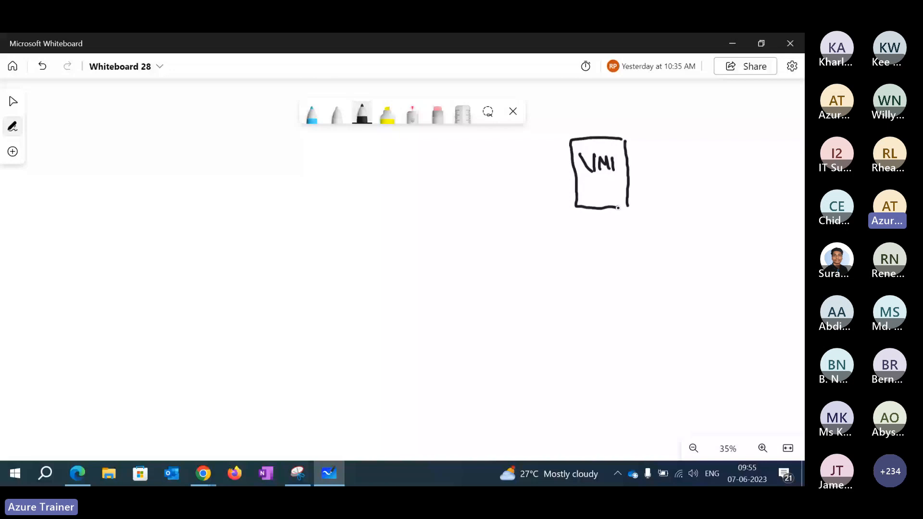
left_click_drag(591, 326, 622, 340)
left_click_drag(627, 329, 636, 339)
mouse_move(644, 315)
left_mouse_down()
mouse_move(589, 368)
mouse_move(647, 316)
left_mouse_up()
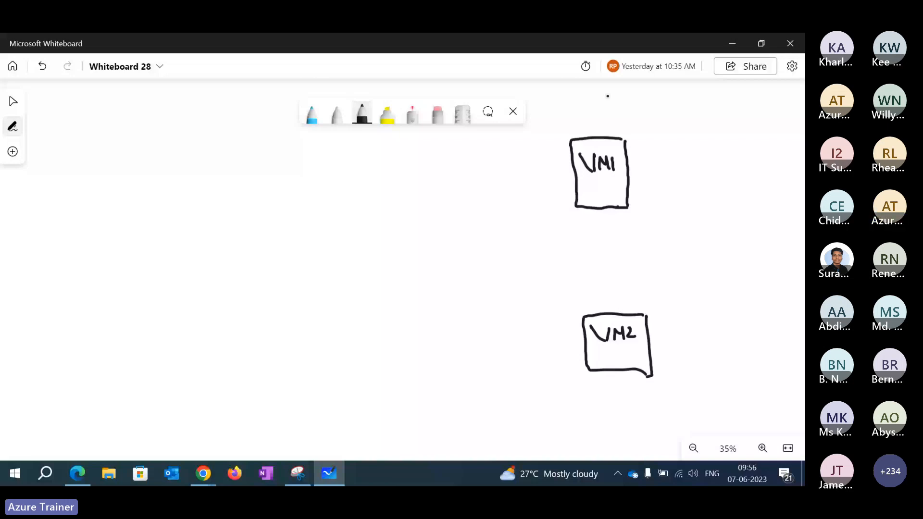
Write the EASTUS region heading above the VMs
left_click_drag(608, 85, 623, 91)
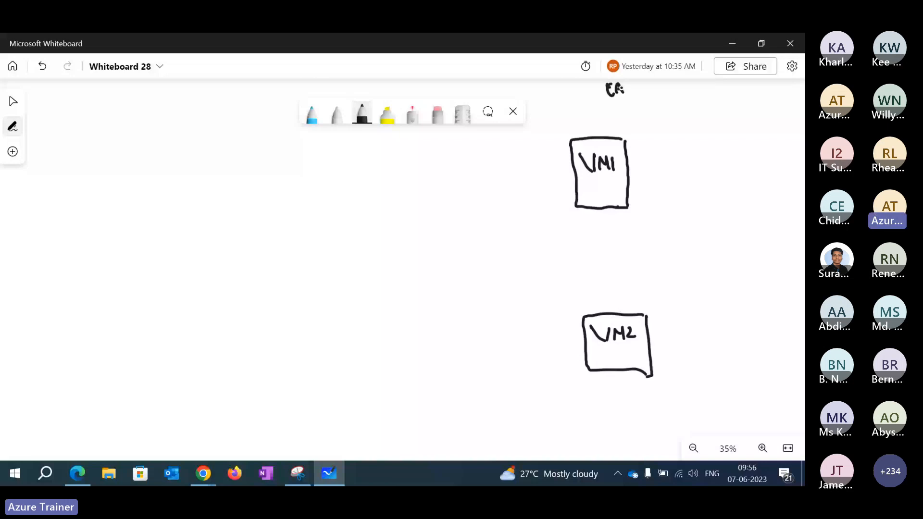
left_click_drag(629, 85, 624, 93)
left_click_drag(632, 86, 636, 93)
Draw a line out to the right of each VM and label both PIP
left_click_drag(639, 85, 645, 87)
left_click_drag(654, 84, 648, 91)
left_click_drag(631, 167, 703, 163)
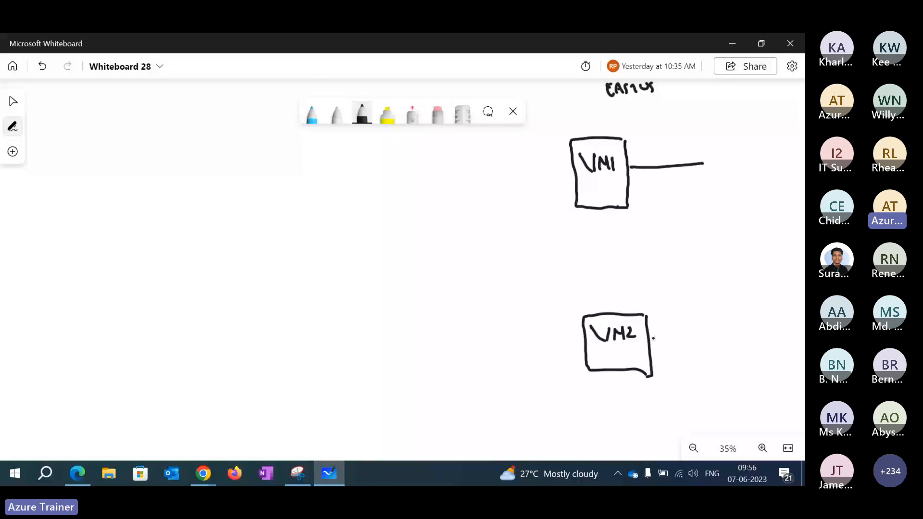
left_click_drag(652, 339, 712, 339)
left_click_drag(672, 145, 696, 131)
left_click_drag(664, 317, 670, 308)
mouse_move(678, 303)
left_mouse_down()
mouse_move(678, 311)
mouse_move(682, 303)
left_mouse_up()
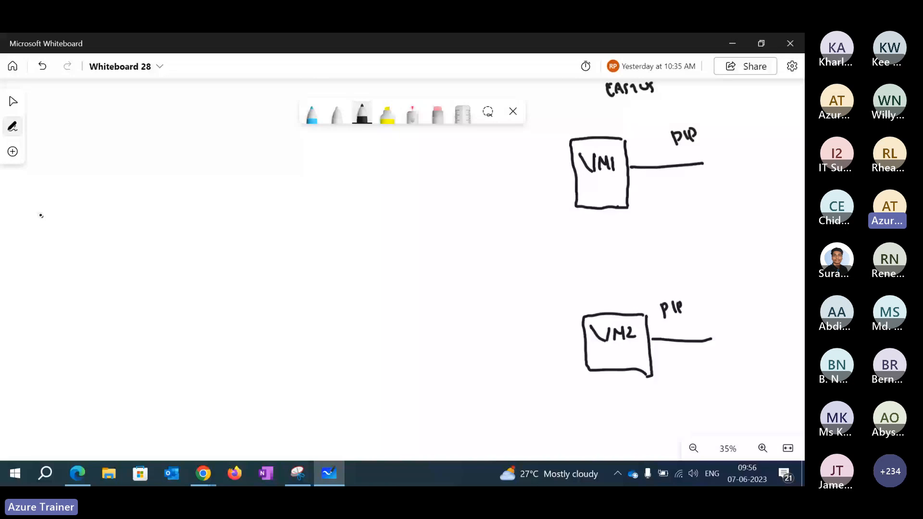
Draw a user stick figure with lines into VM1 and VM2, crossing VM2's line with an x
left_click_drag(41, 215, 32, 240)
left_click_drag(455, 176, 570, 173)
left_click_drag(477, 343, 581, 348)
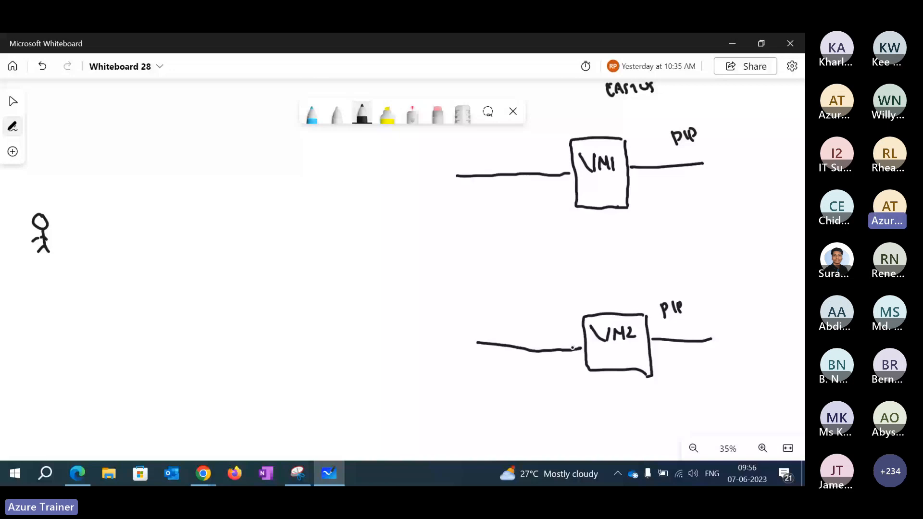
left_click_drag(547, 319, 555, 332)
left_click_drag(555, 319, 547, 332)
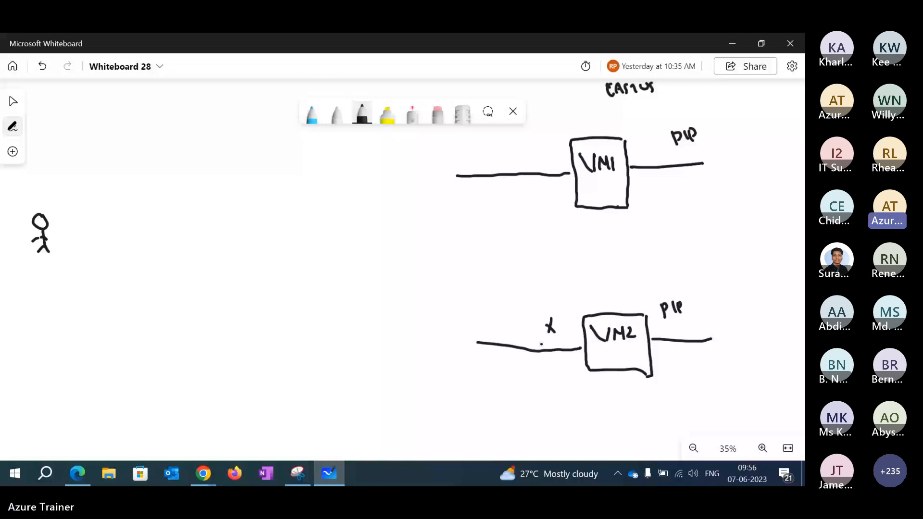
key("alt+Tab")
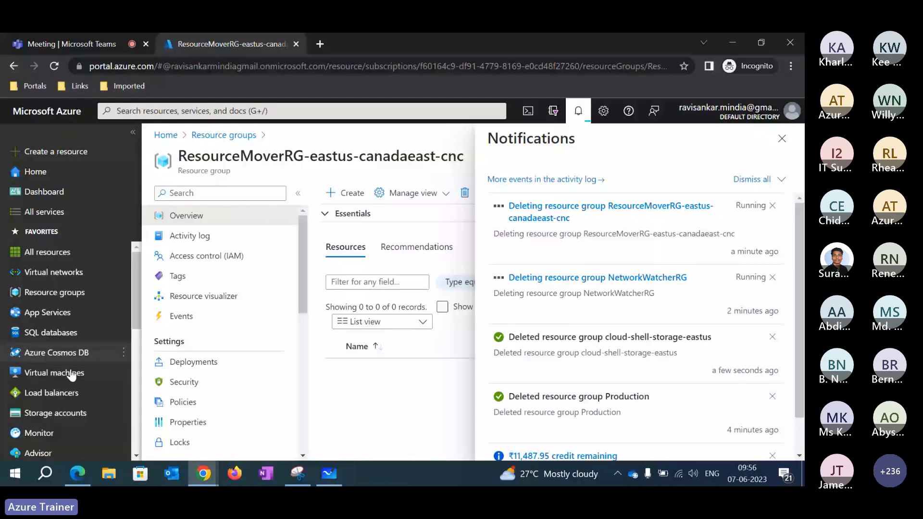
Start creating an Azure virtual machine from the Virtual machines list
left_click(71, 375)
left_click(185, 193)
left_click(443, 259)
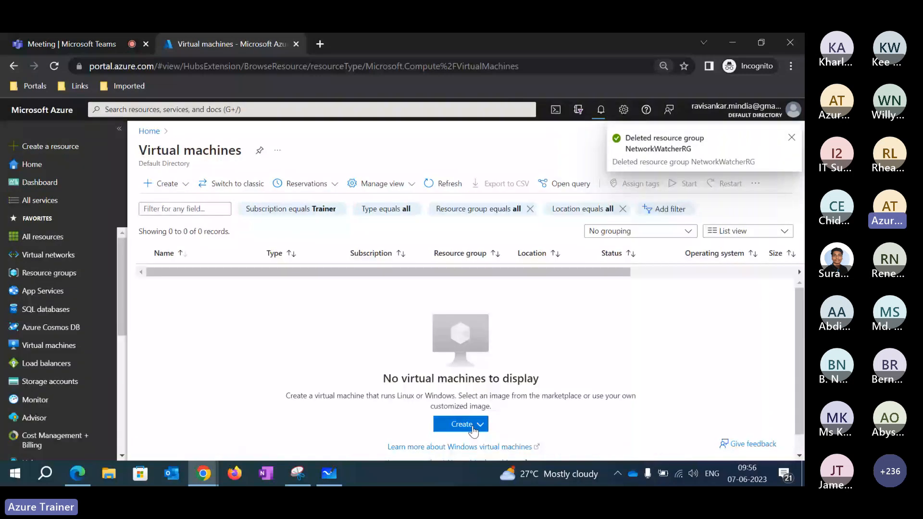
left_click(473, 427)
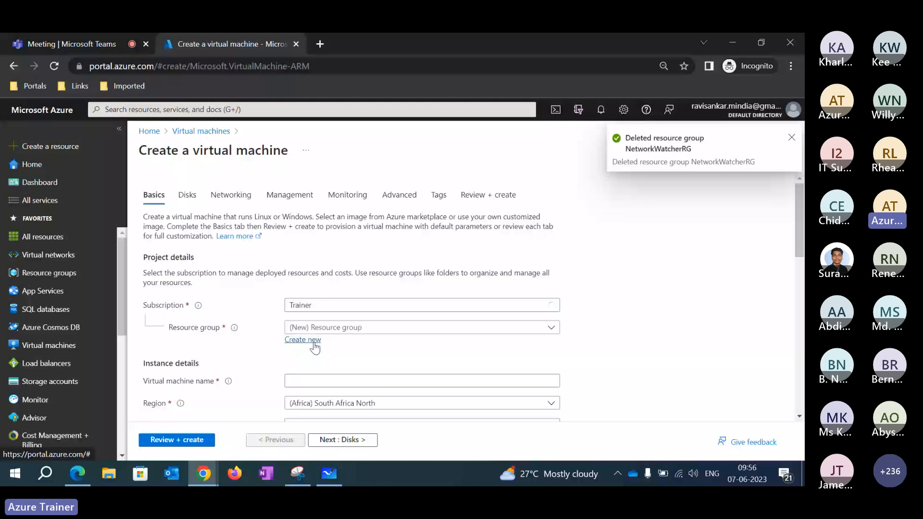
Create a new resource group named Training for the VM
left_click(314, 342)
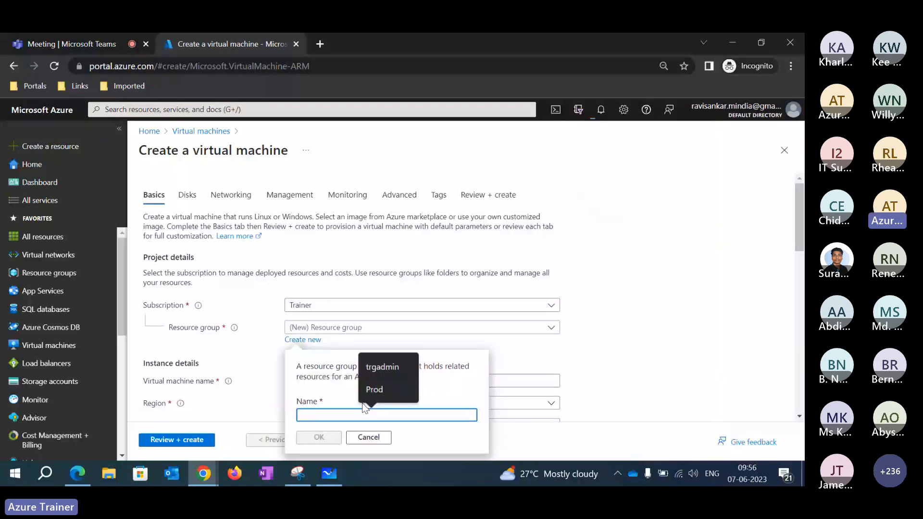
type("Train")
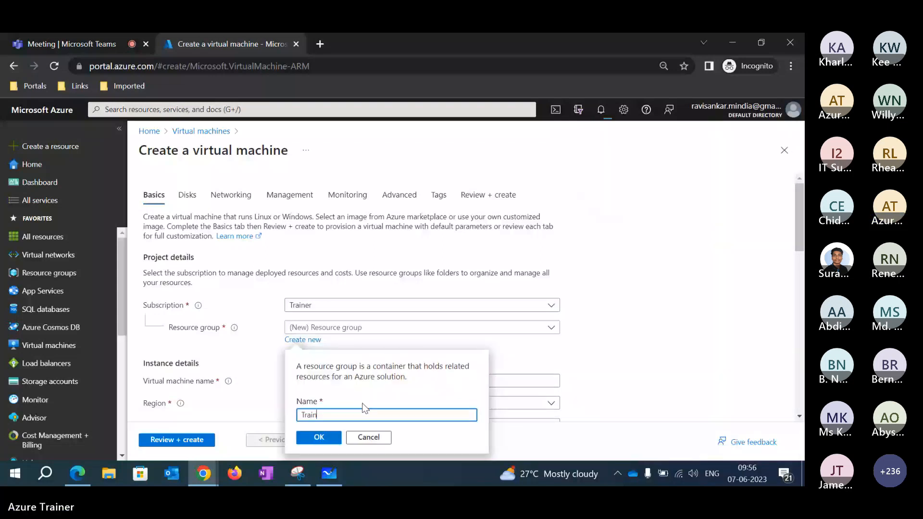
type("ing")
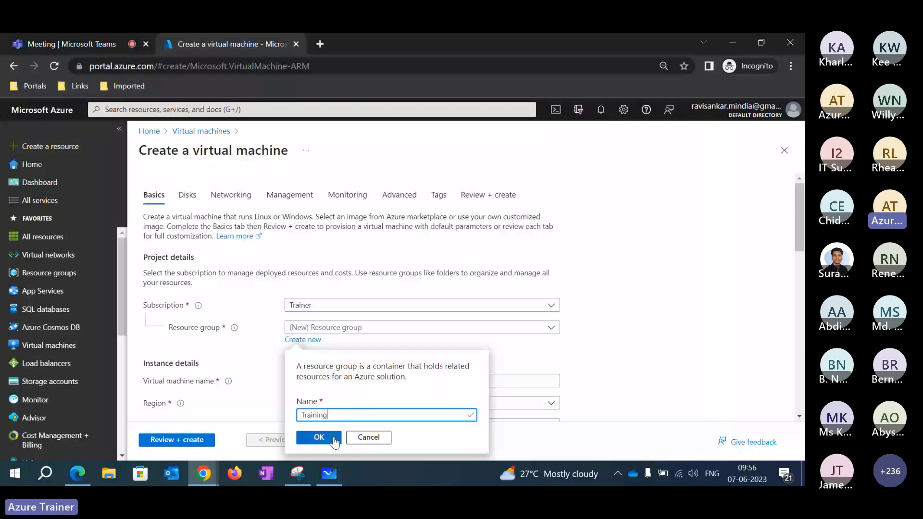
left_click(335, 438)
left_click(344, 381)
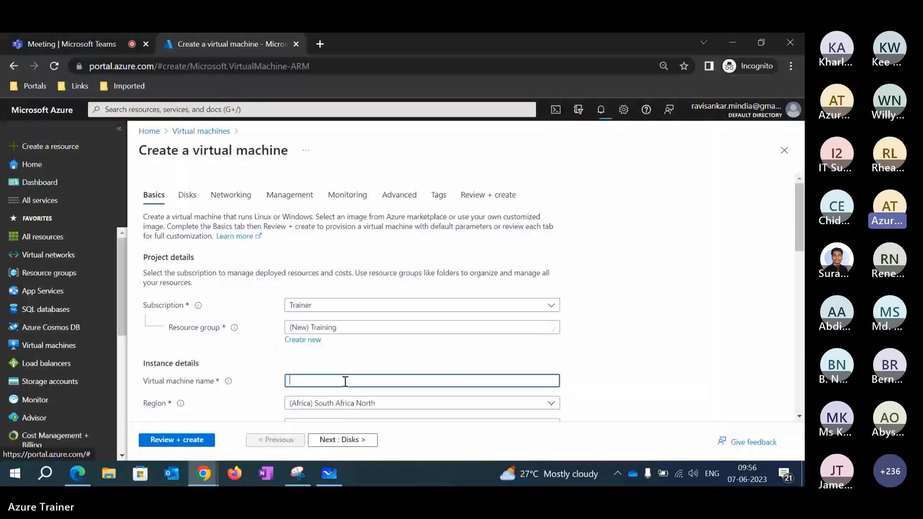
Name the VM Demovm and set its region to (US) East US
type("De")
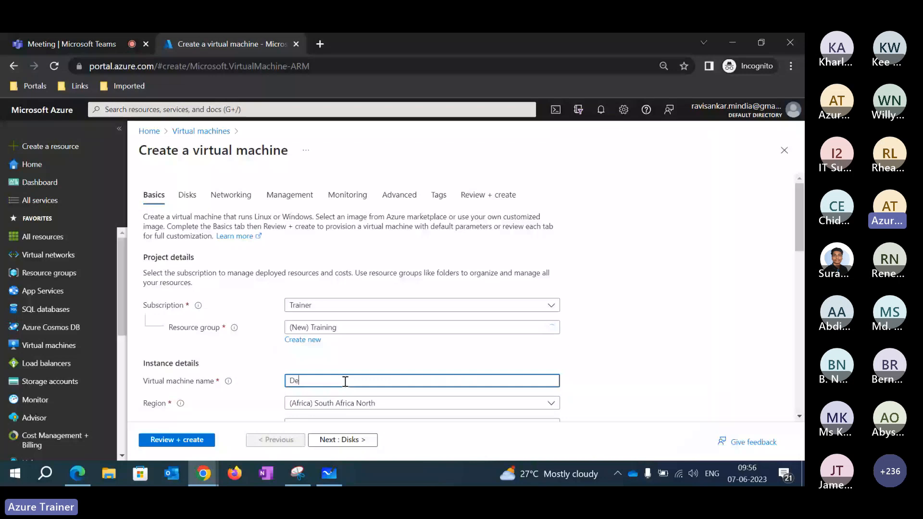
type("movm")
scroll(345, 381, "down", 3)
left_click(373, 278)
type("eas")
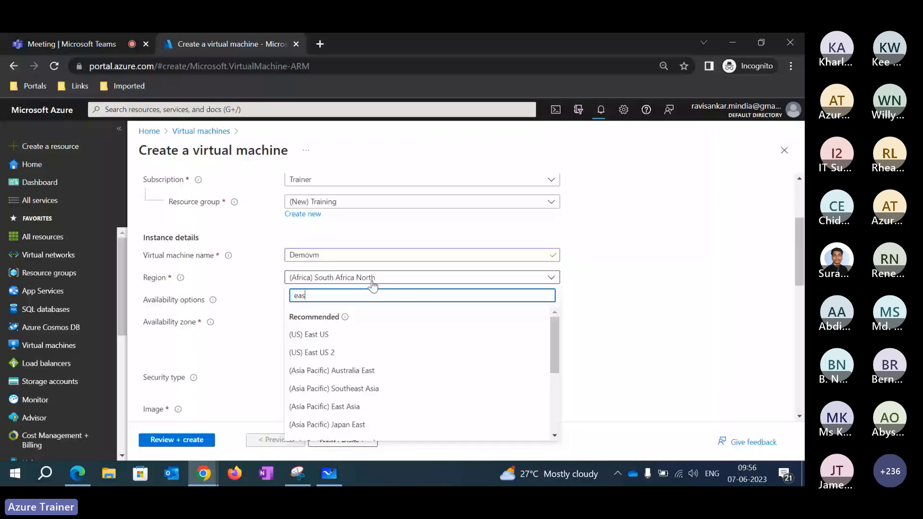
left_click(340, 337)
Choose a Windows Server image for the VM
scroll(365, 288, "down", 1)
left_click(364, 241)
scroll(393, 327, "down", 3)
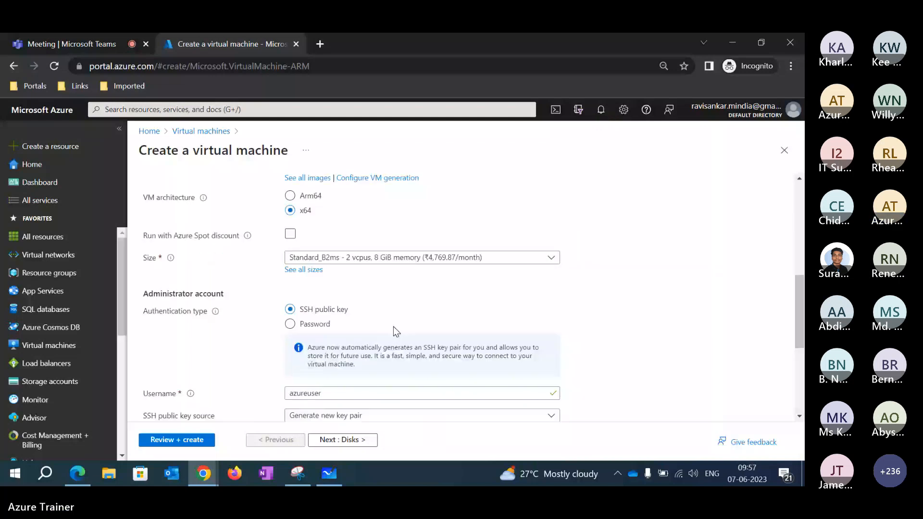
scroll(393, 327, "up", 1)
left_click(385, 228)
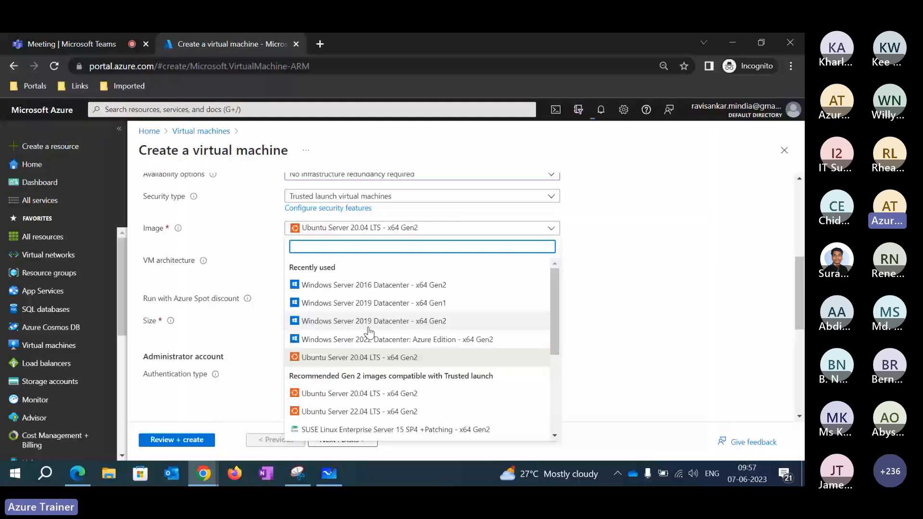
scroll(369, 330, "down", 2)
left_click(337, 264)
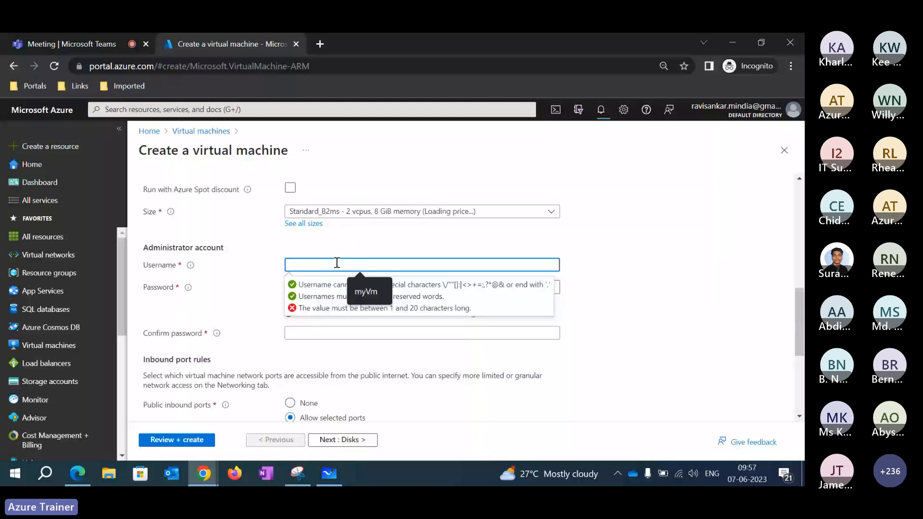
Fill in the administrator username, password and password confirmation
type("trgadmin")
key("Tab")
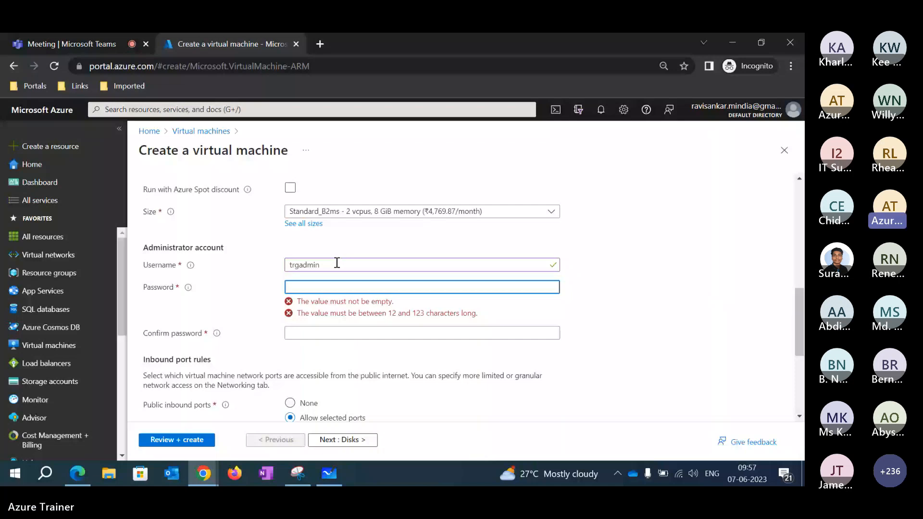
key("ctrl+v")
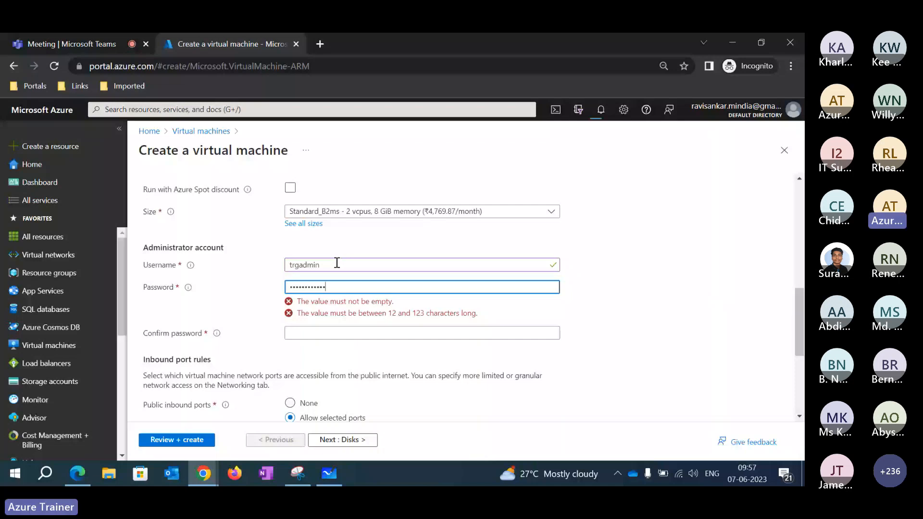
type("•")
key("Tab")
type("•••••••")
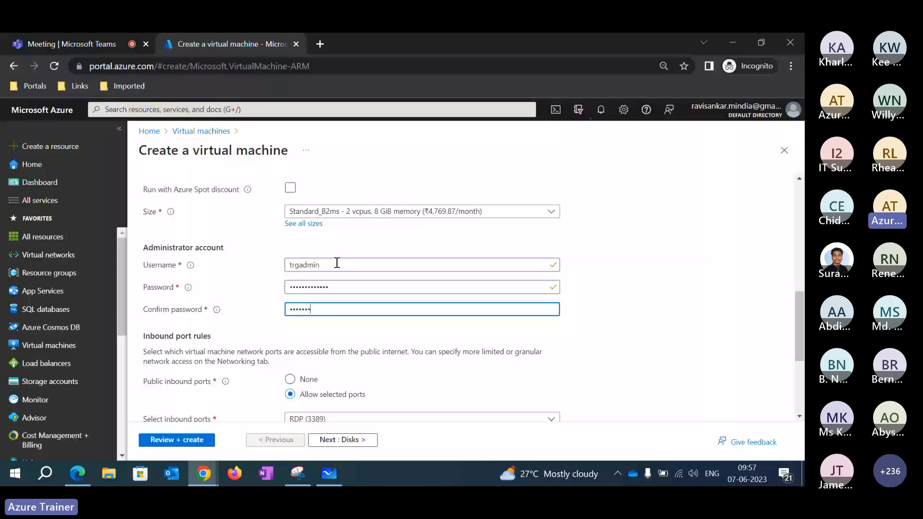
type("••••••")
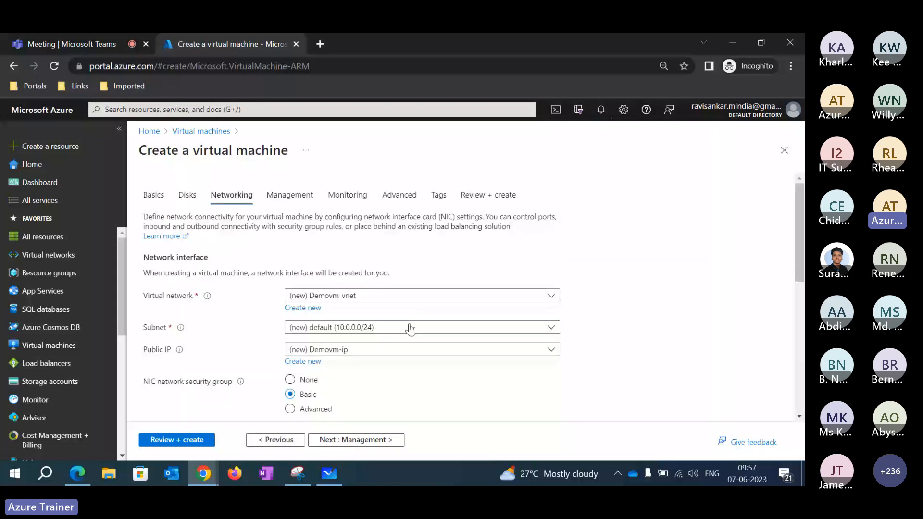
Validate Demovm's settings (Standard B2ms, 6.5341 INR/hr) and submit it for creation
scroll(410, 329, "down", 1)
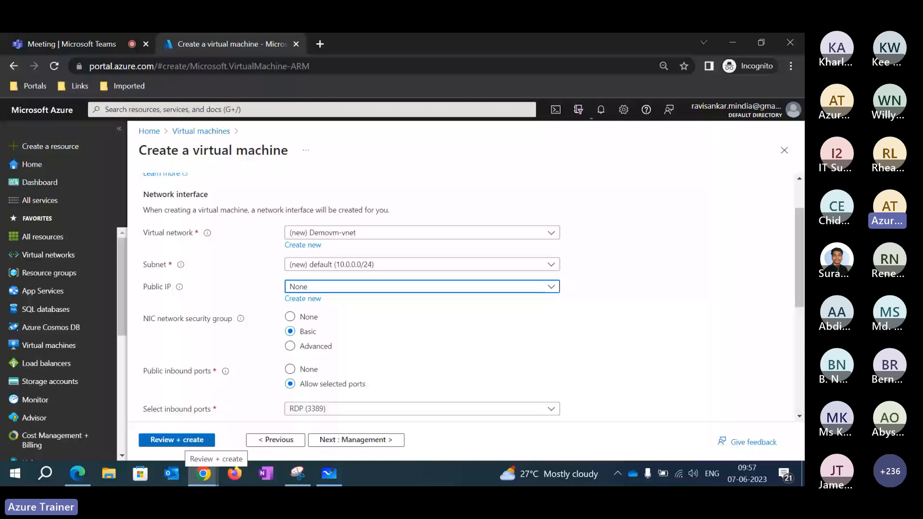
left_click(176, 439)
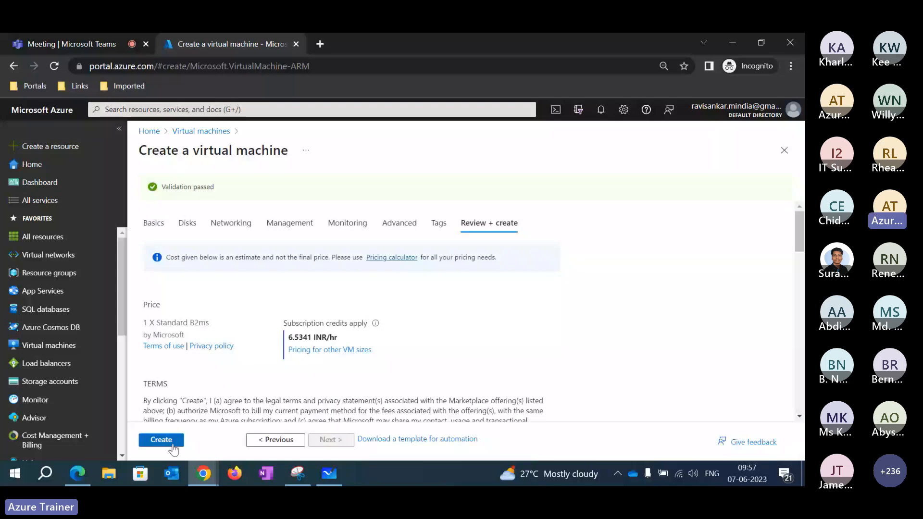
left_click(161, 440)
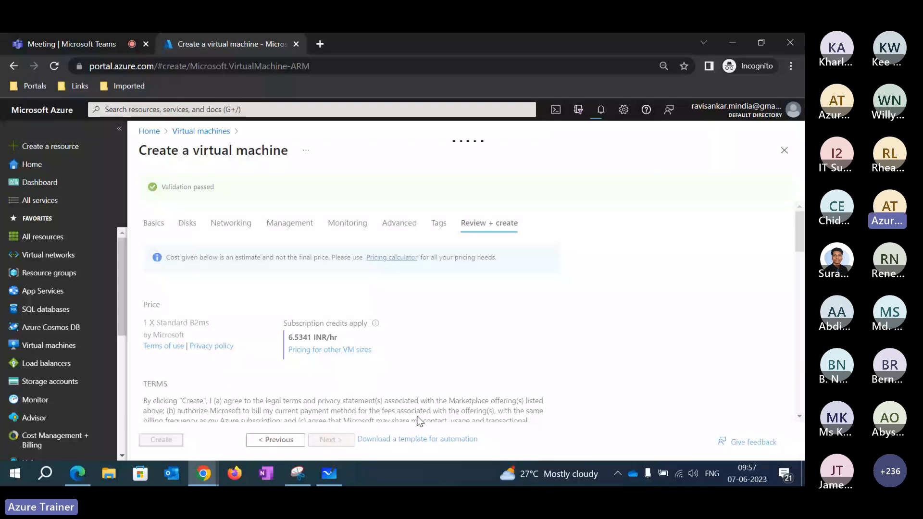
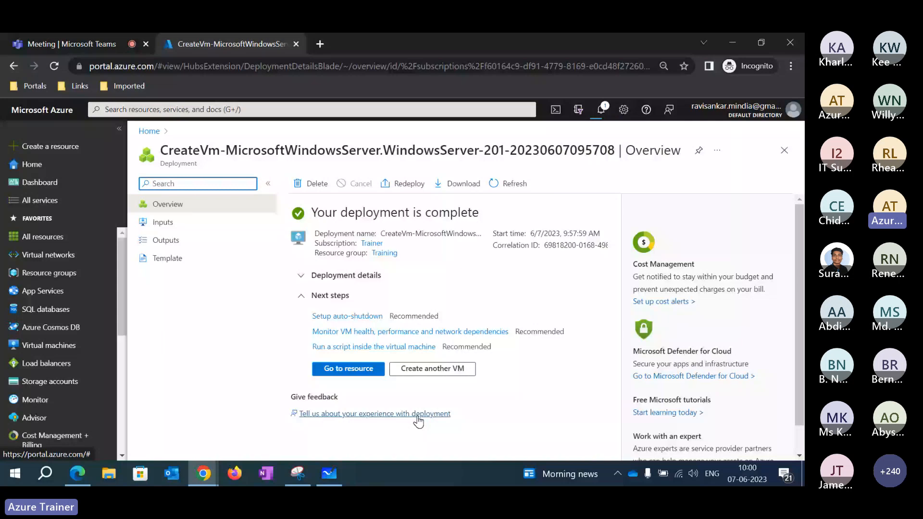
Start a new Azure virtual machine named DemoVm2 in the Training resource group
left_click(79, 356)
left_click(163, 183)
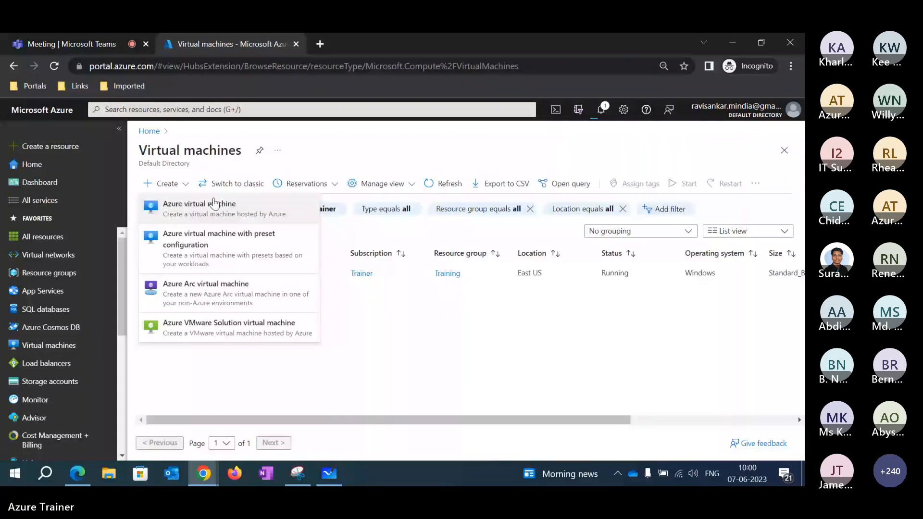
left_click(214, 204)
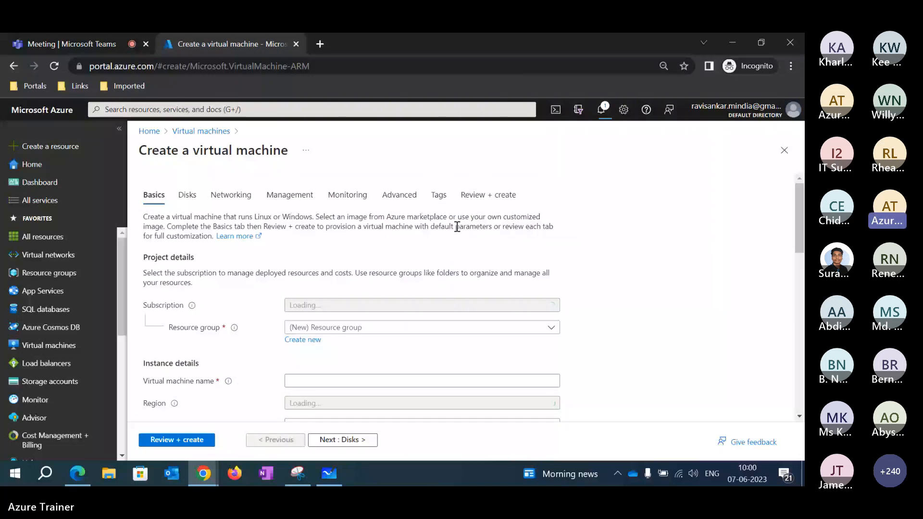
left_click(347, 327)
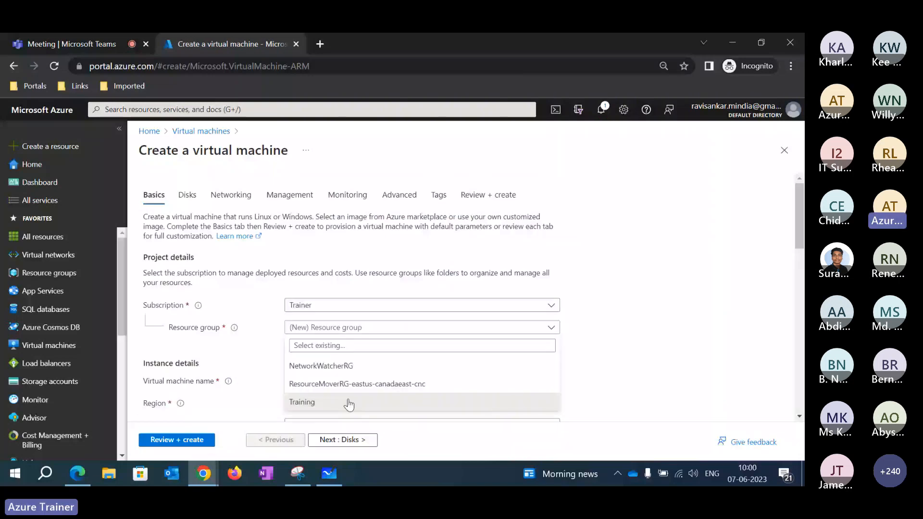
left_click(349, 402)
left_click(341, 380)
type("DemoVm2")
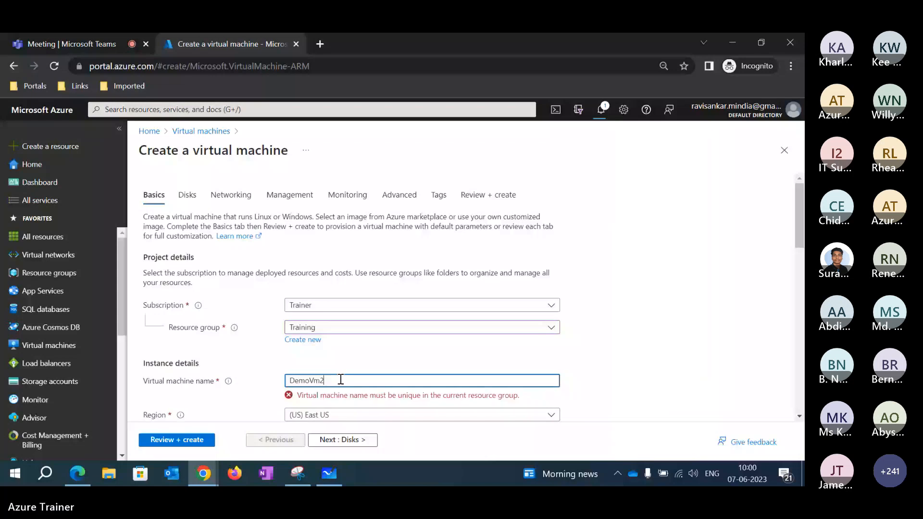
Review availability options, then enter the administrator username, password and password confirmation
scroll(341, 380, "down", 1)
left_click(354, 363)
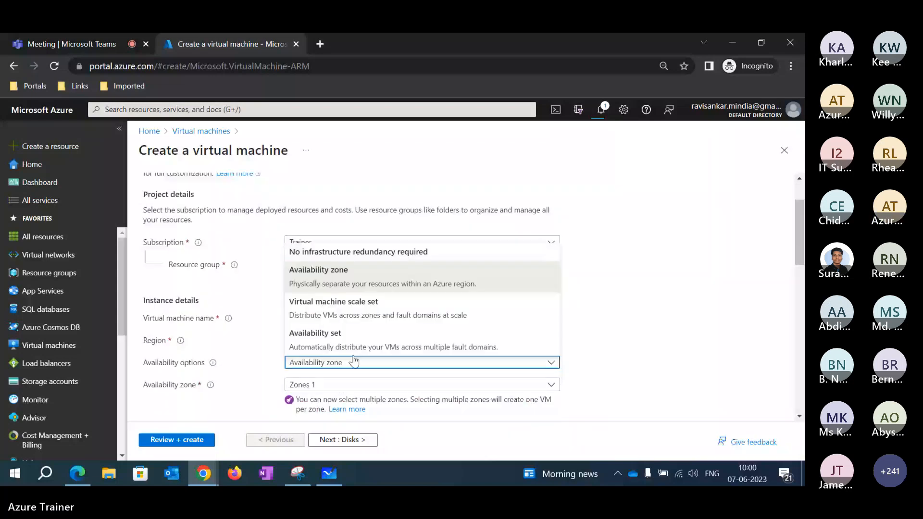
scroll(354, 363, "down", 5)
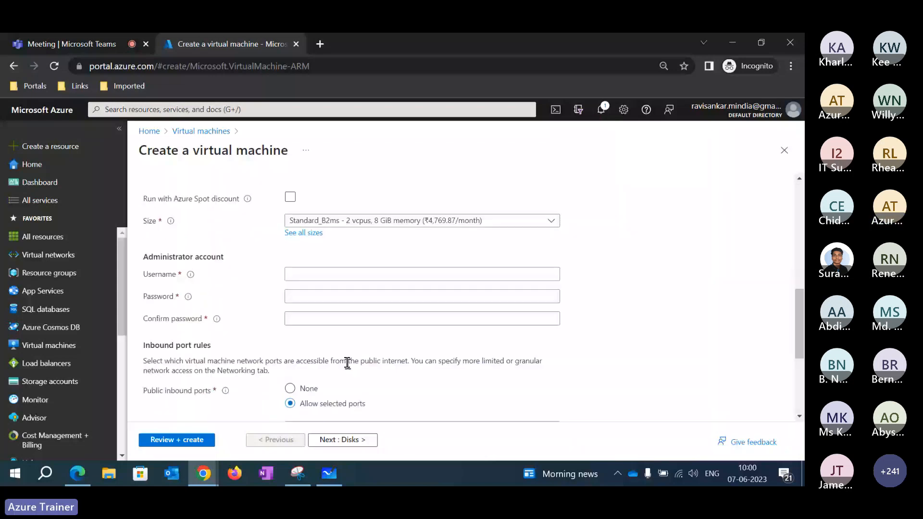
left_click(336, 274)
type("trga")
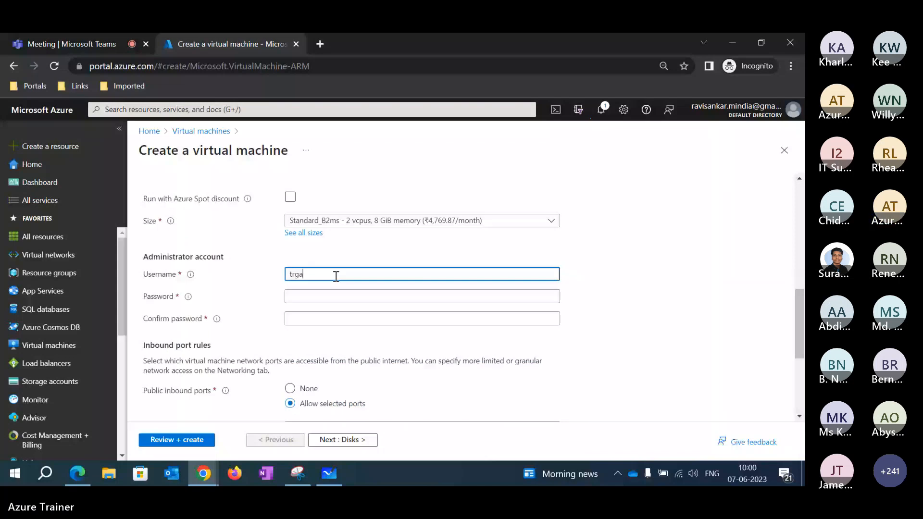
type("dmin")
key("Tab")
type("••")
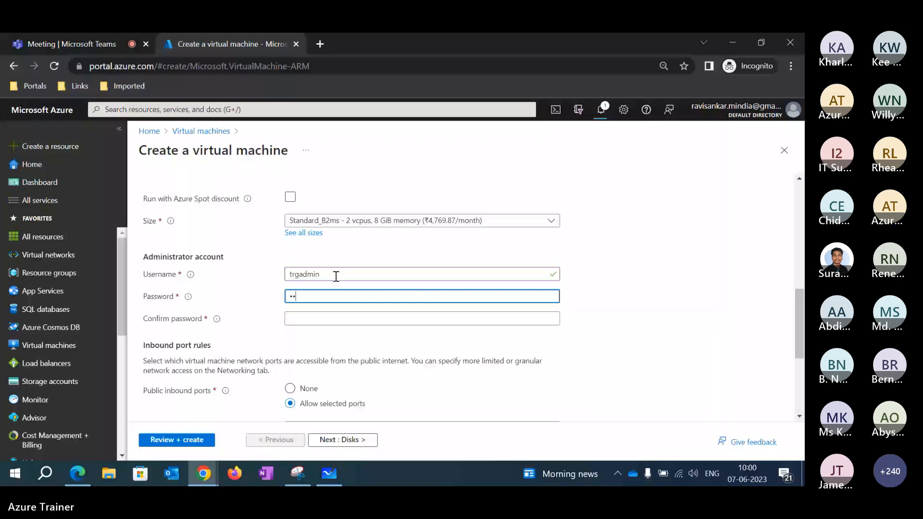
type("••••••••••")
key("Tab")
type("••••••••••••")
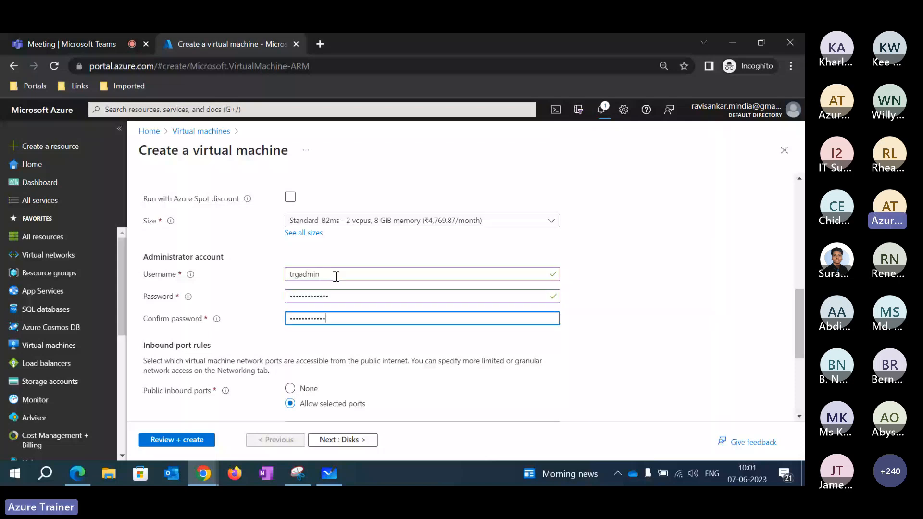
type("•")
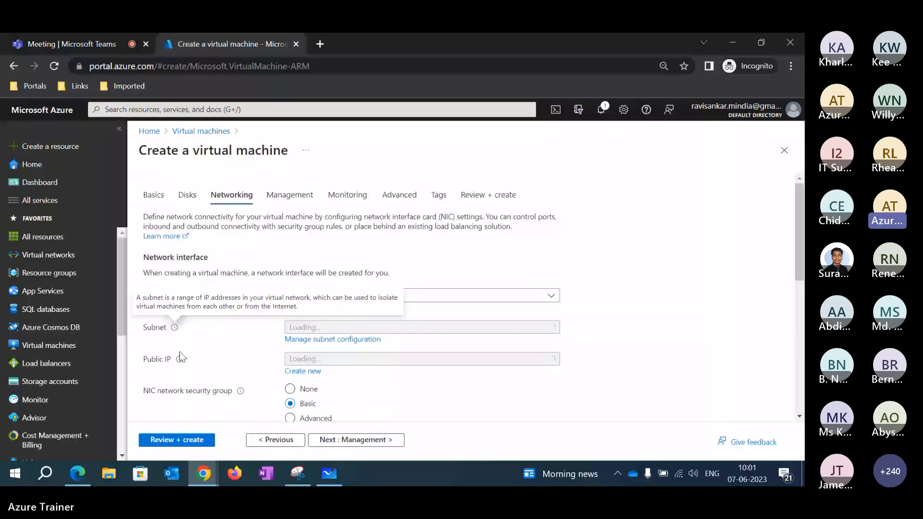
Check the public IP setting and validate DemoVm2 at 6.5341 INR/hr for Standard B2ms
left_click(313, 360)
left_click(190, 442)
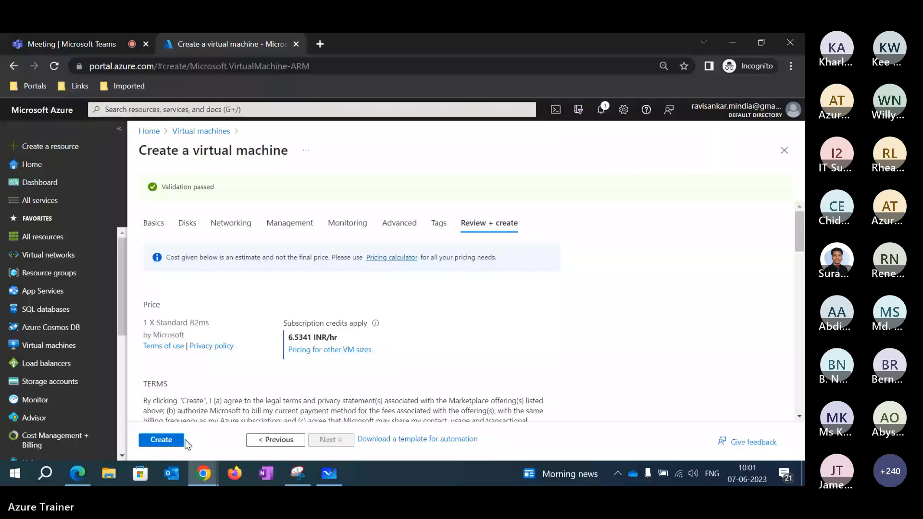
left_click(185, 441)
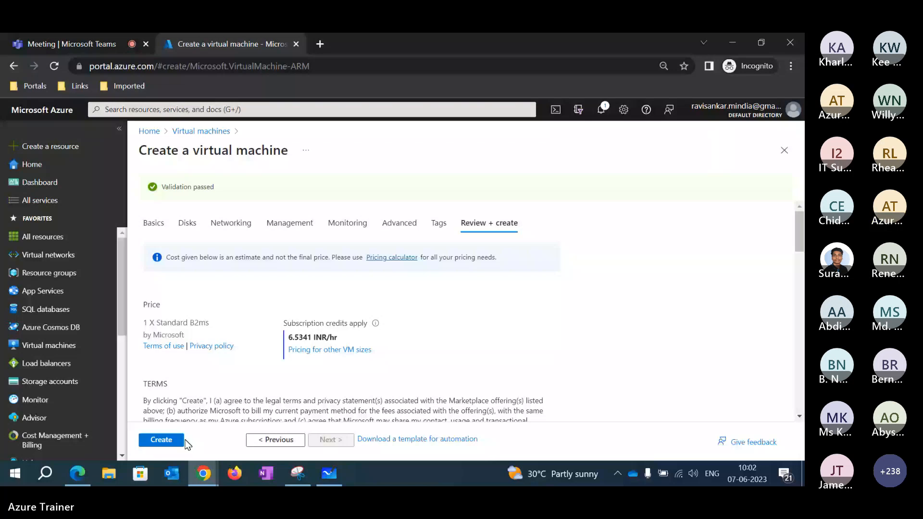
Deploy DemoVm2 so it runs in East US alongside Demovm
left_click(181, 444)
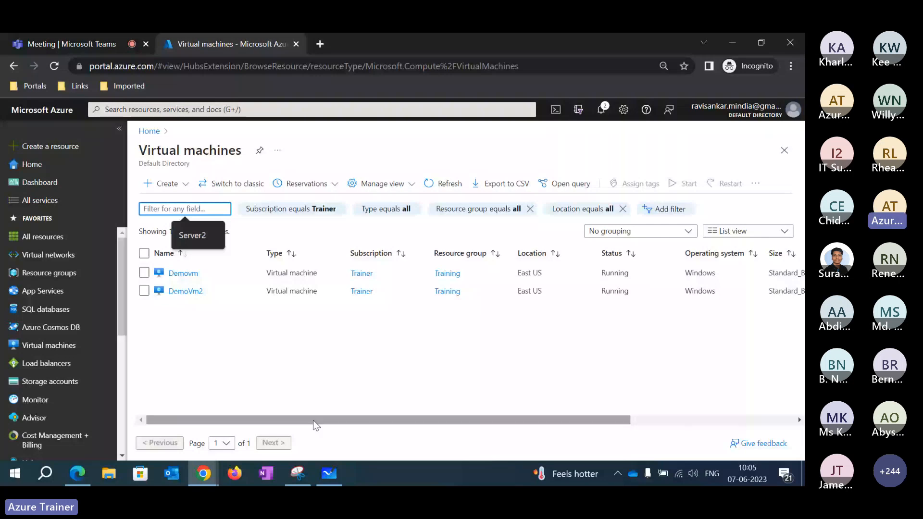
Scroll the VM table to see Size and Disks, then bring up the VM1/VM2 whiteboard sketch
left_click_drag(313, 420, 445, 418)
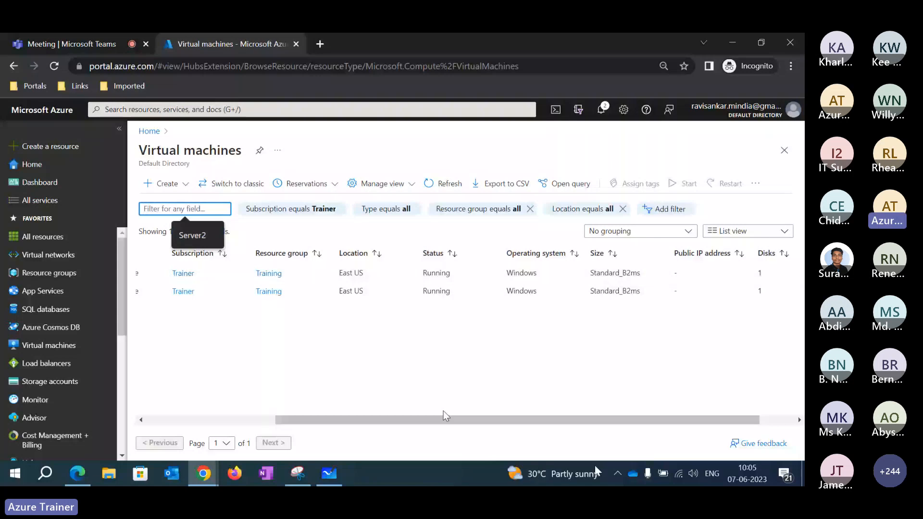
left_click(325, 476)
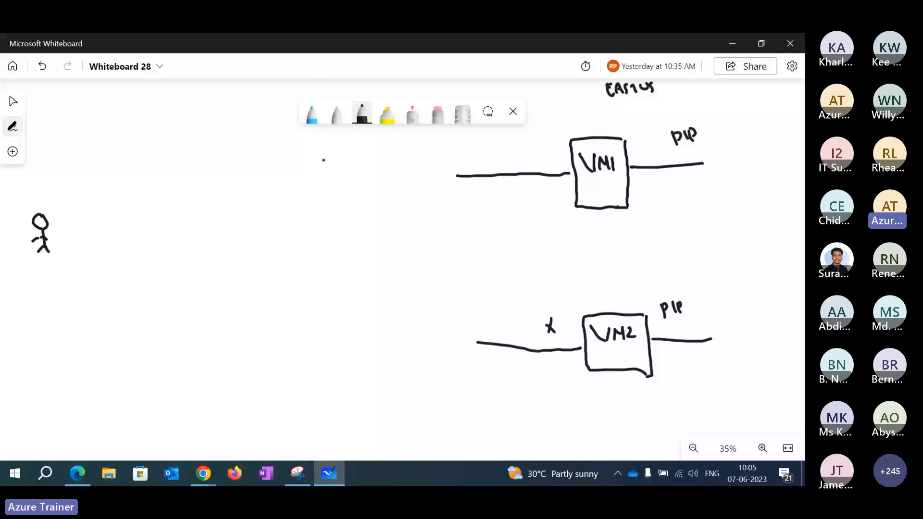
With a red pen, draw a jump server box linked to the user and labelled 'Jump server'
left_click(320, 117)
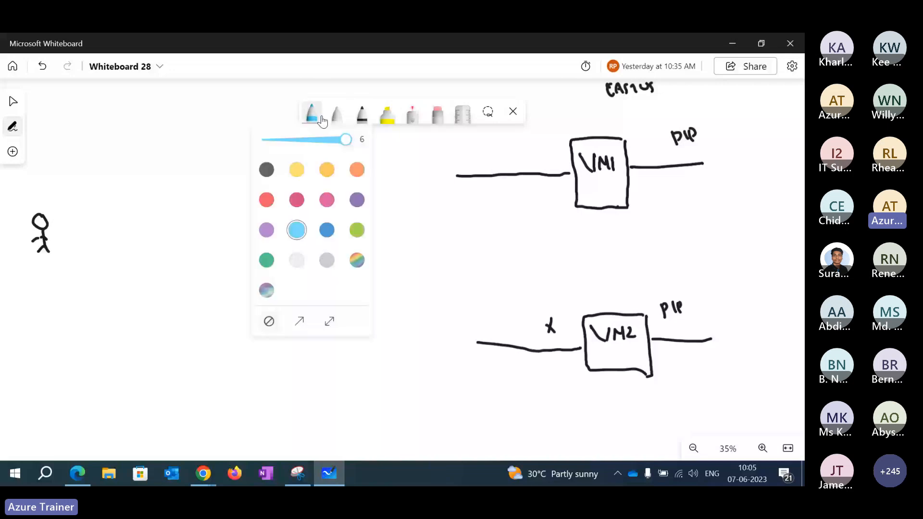
left_click(266, 200)
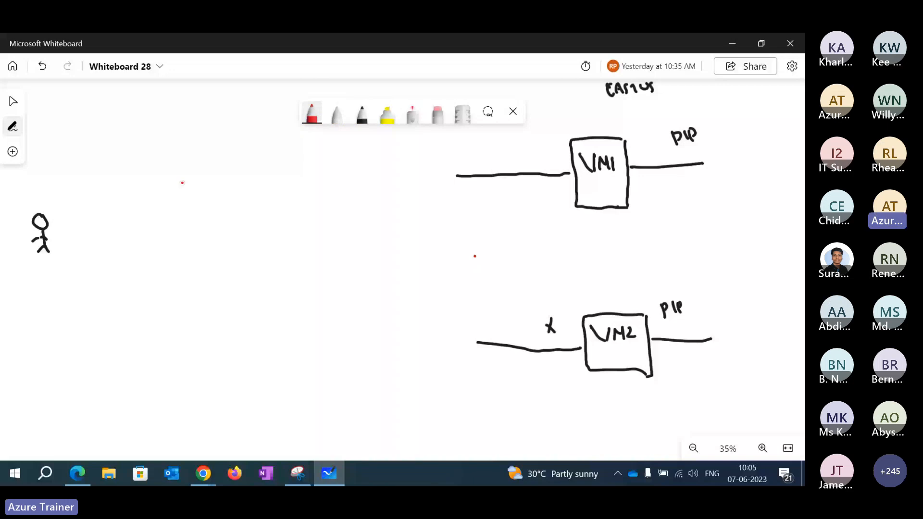
left_click_drag(185, 176, 230, 330)
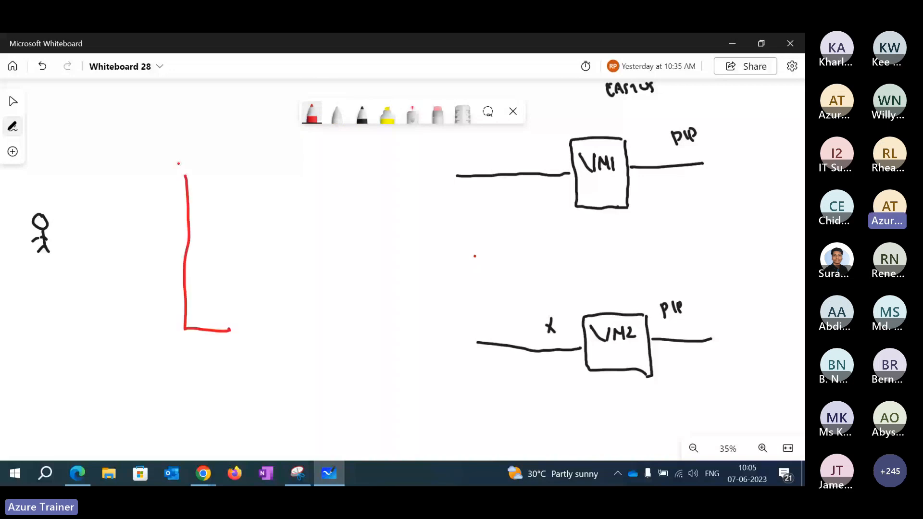
mouse_move(187, 174)
left_mouse_down()
mouse_move(238, 173)
mouse_move(229, 331)
left_mouse_up()
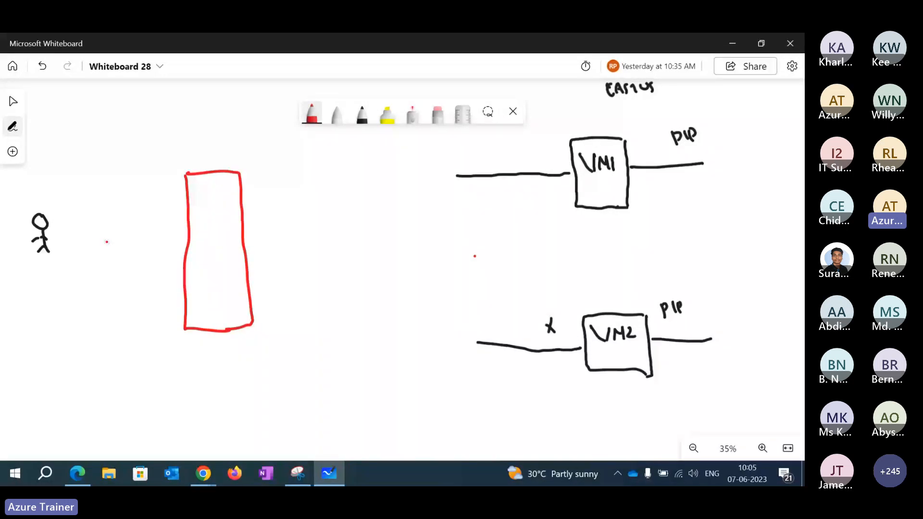
left_click_drag(101, 243, 186, 248)
left_click_drag(200, 114, 198, 136)
left_click_drag(208, 120, 231, 126)
left_click_drag(234, 110, 226, 149)
left_click_drag(230, 144, 237, 143)
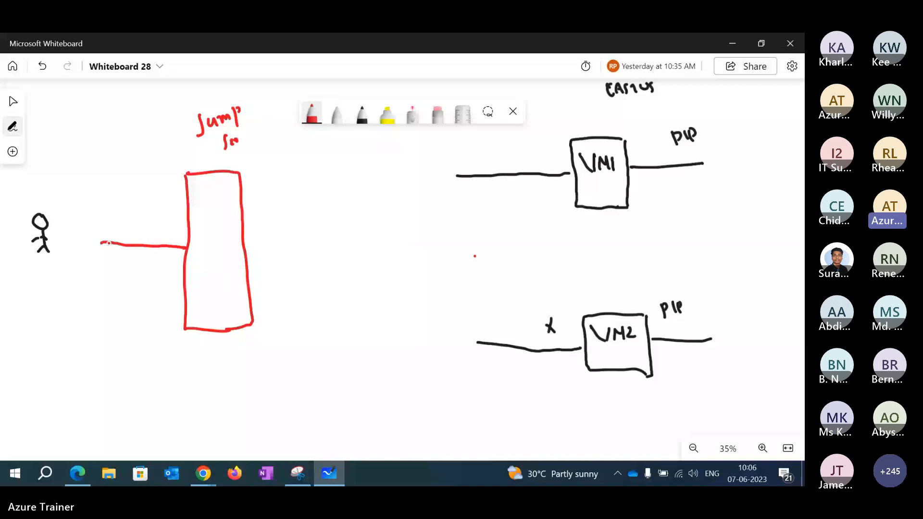
Label the incoming line 'public IP' and the outgoing line 'PRIV', connecting it to VM1
left_click_drag(99, 199, 137, 186)
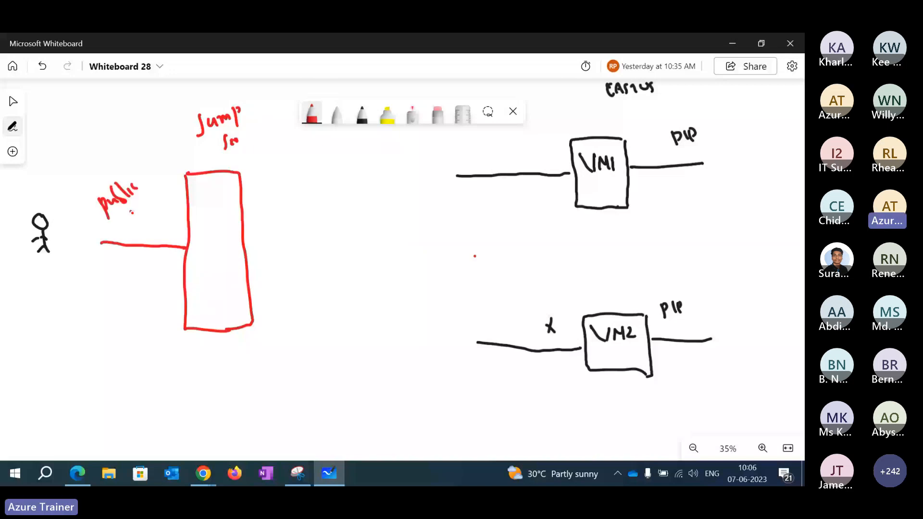
left_click_drag(138, 208, 139, 220)
left_click_drag(143, 220, 144, 211)
left_click_drag(245, 247, 377, 235)
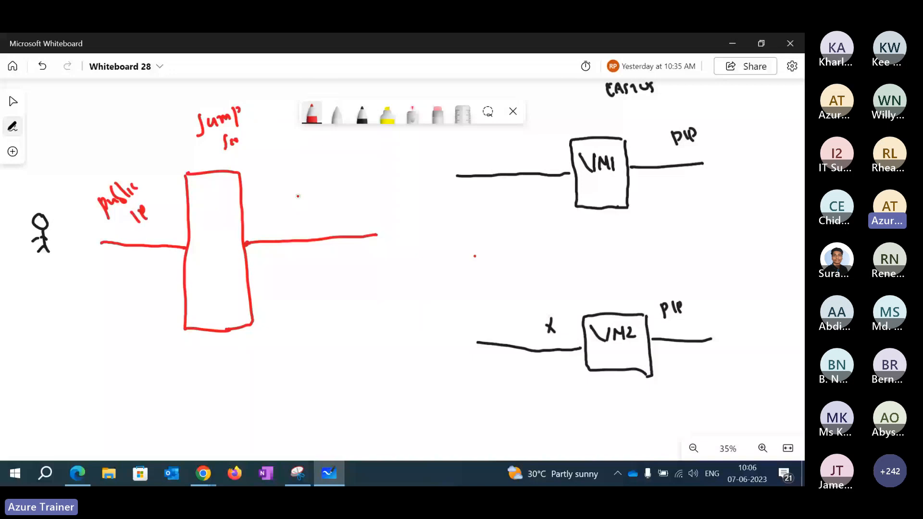
left_click_drag(283, 212, 321, 185)
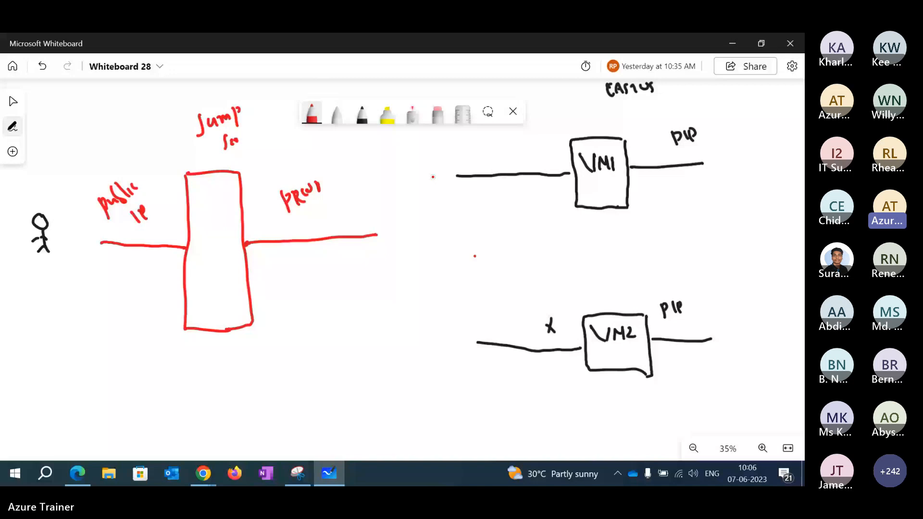
mouse_move(459, 174)
left_mouse_down()
mouse_move(382, 231)
mouse_move(478, 345)
left_mouse_up()
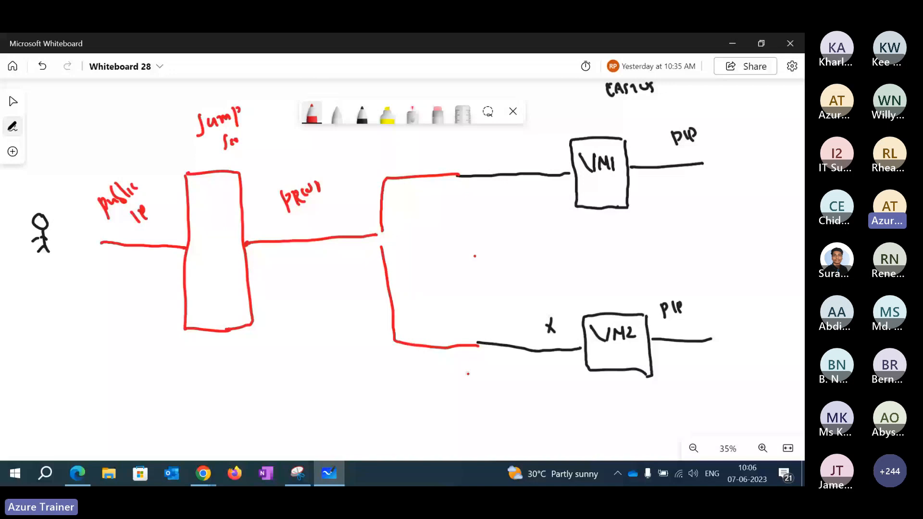
Underline the jump server, draw an arrow under public IP, tick VM1 and VM2, and circle Jump
left_click(226, 155)
left_click_drag(226, 159, 256, 144)
left_click_drag(225, 163, 253, 152)
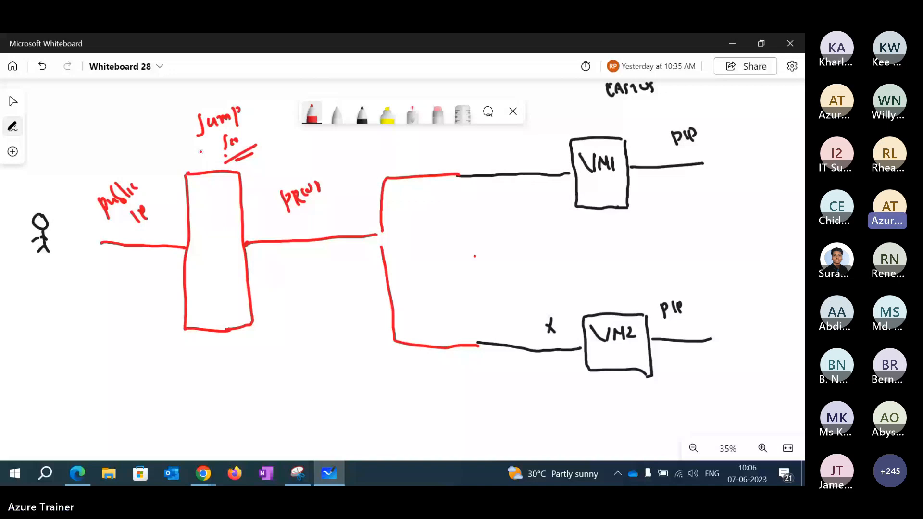
left_click_drag(124, 232, 127, 335)
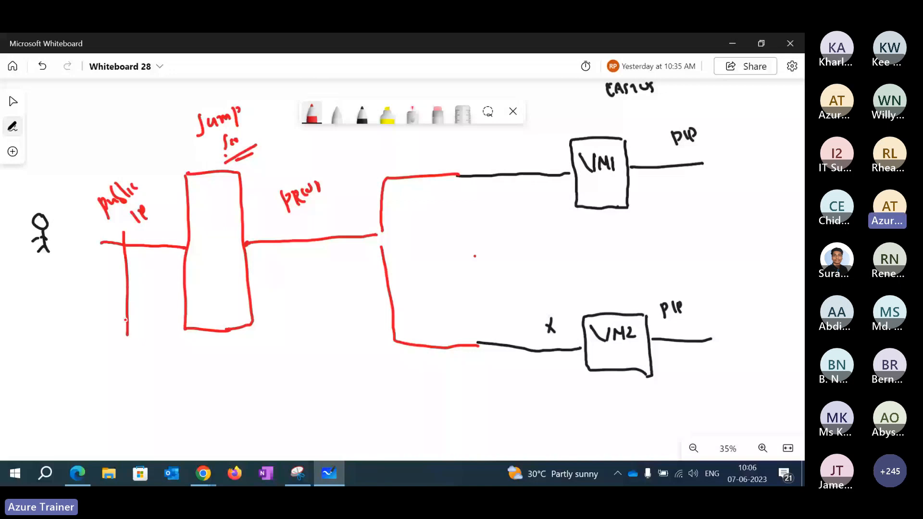
mouse_move(114, 255)
left_mouse_down()
mouse_move(123, 232)
mouse_move(134, 253)
left_mouse_up()
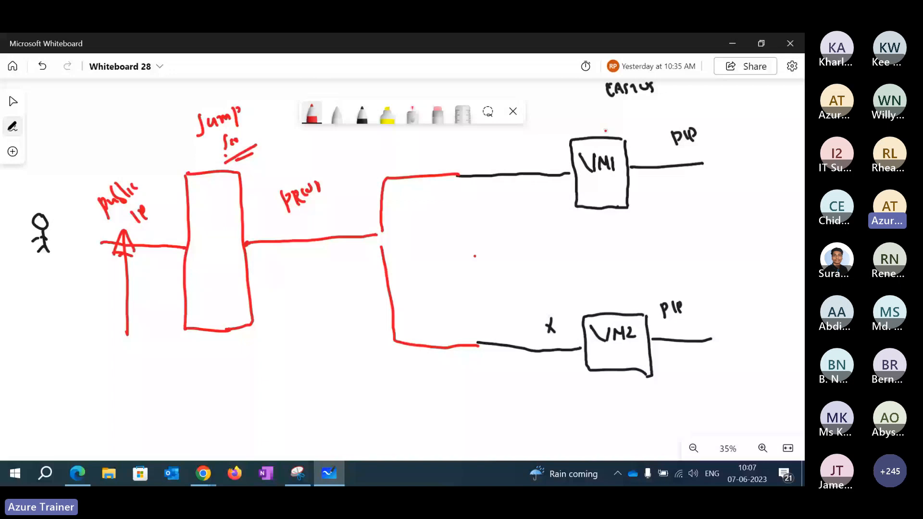
left_click_drag(601, 117, 627, 111)
left_click_drag(609, 287, 634, 280)
mouse_move(254, 104)
left_mouse_down()
mouse_move(236, 168)
mouse_move(264, 103)
left_mouse_up()
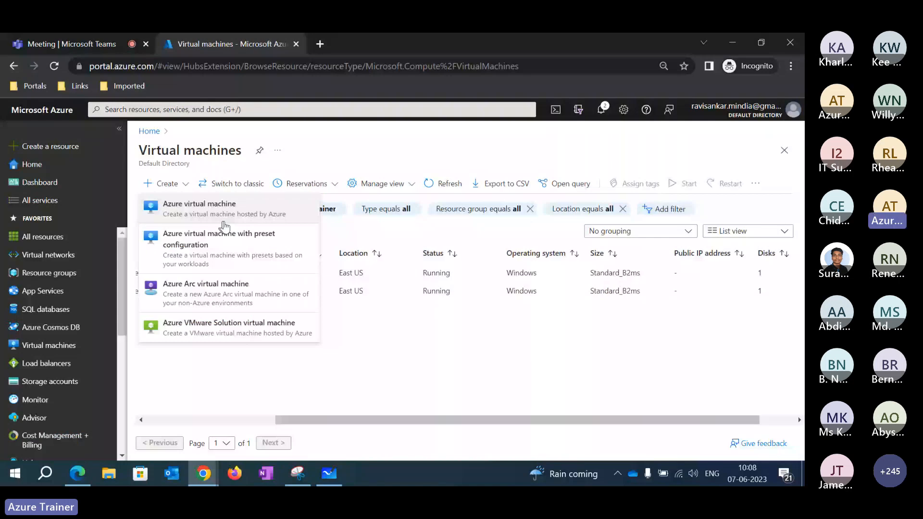
Begin a new Azure virtual machine from the Virtual machines page
left_click(223, 221)
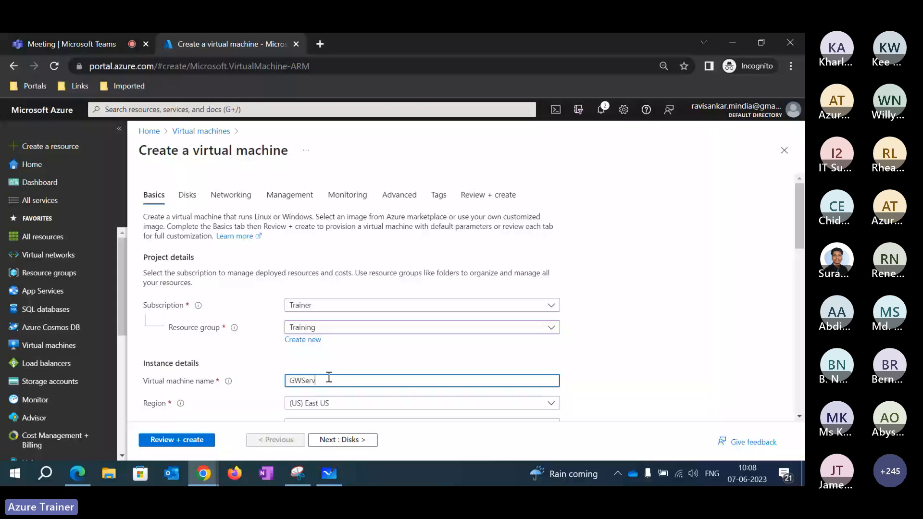
Set GWServer's availability options and enter its administrator username, password and confirmation
scroll(329, 377, "down", 1)
scroll(329, 377, "down", 2)
left_click(337, 299)
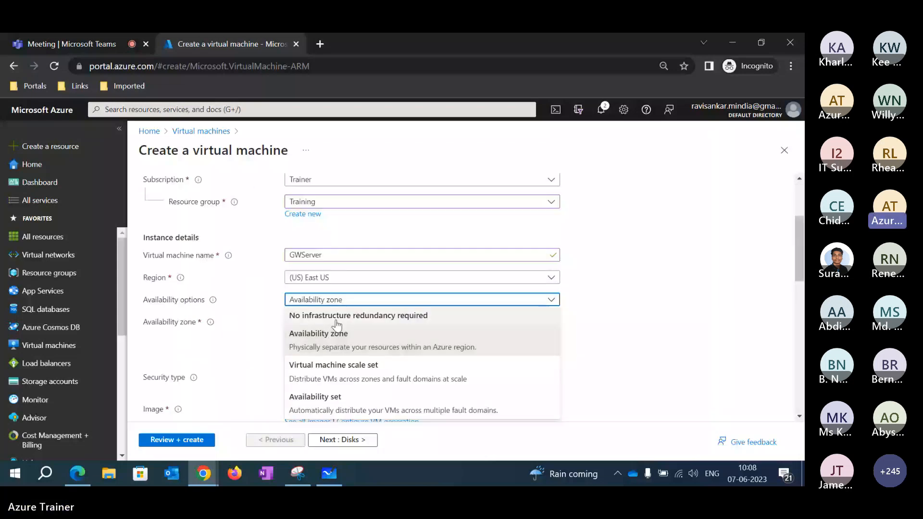
left_click(332, 337)
type("t")
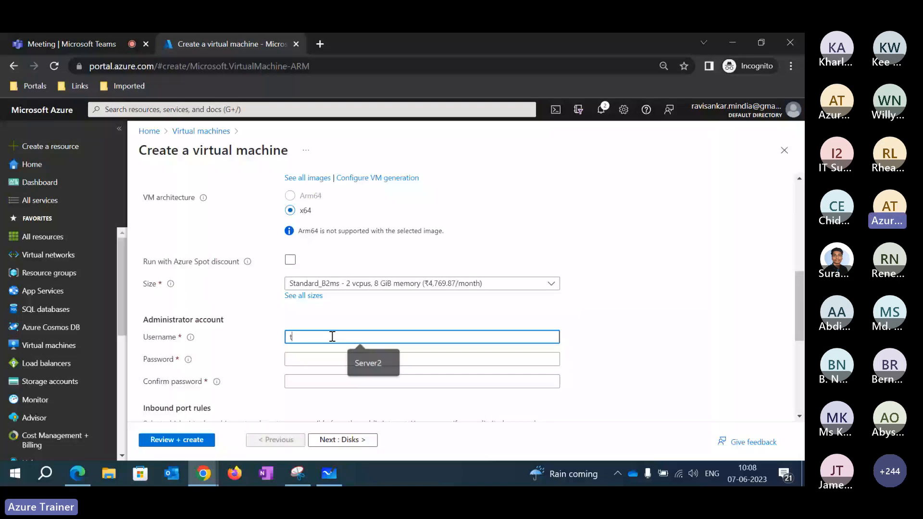
type("rgadmin")
key("Tab")
type("*******")
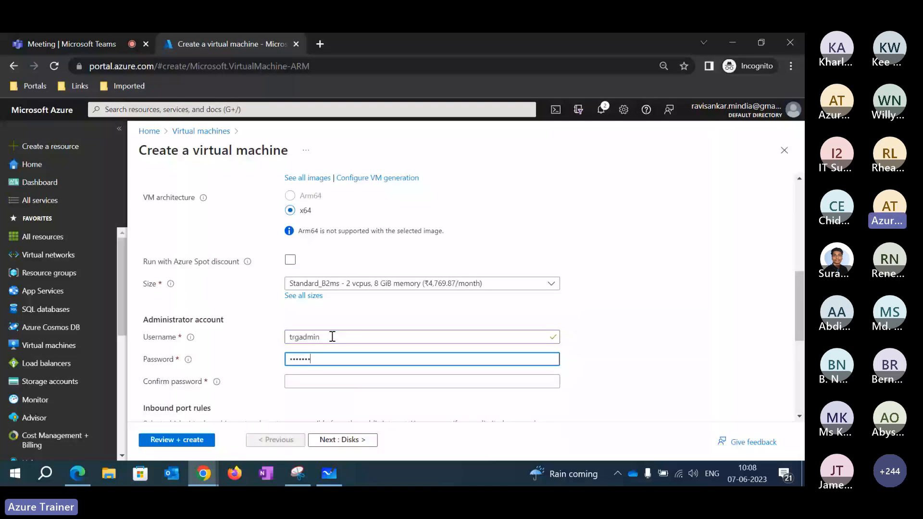
type("******")
key("Tab")
type("*****")
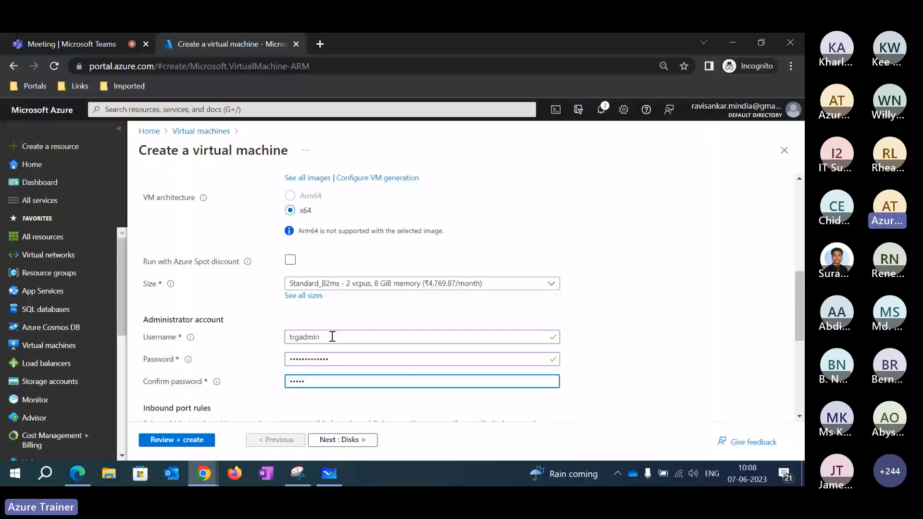
type("******")
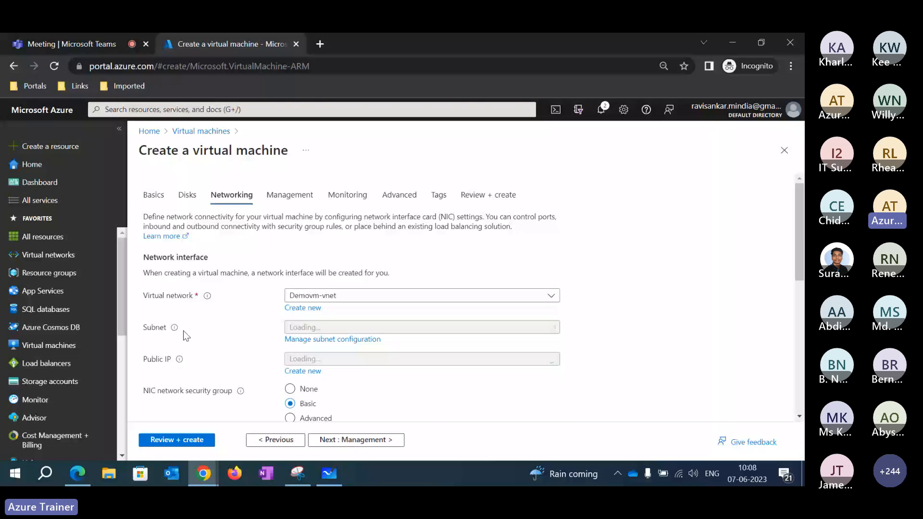
Validate GWServer's configuration and submit its deployment to the Training resource group
left_click(186, 443)
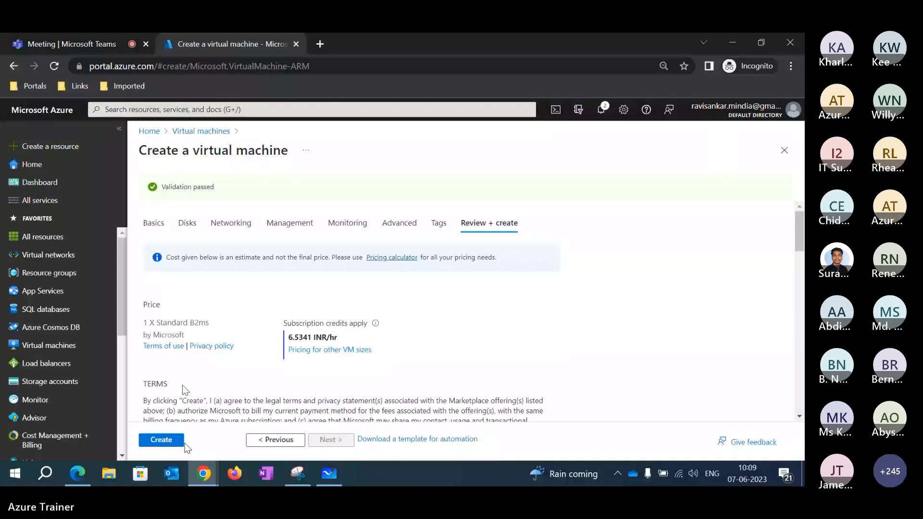
left_click(177, 440)
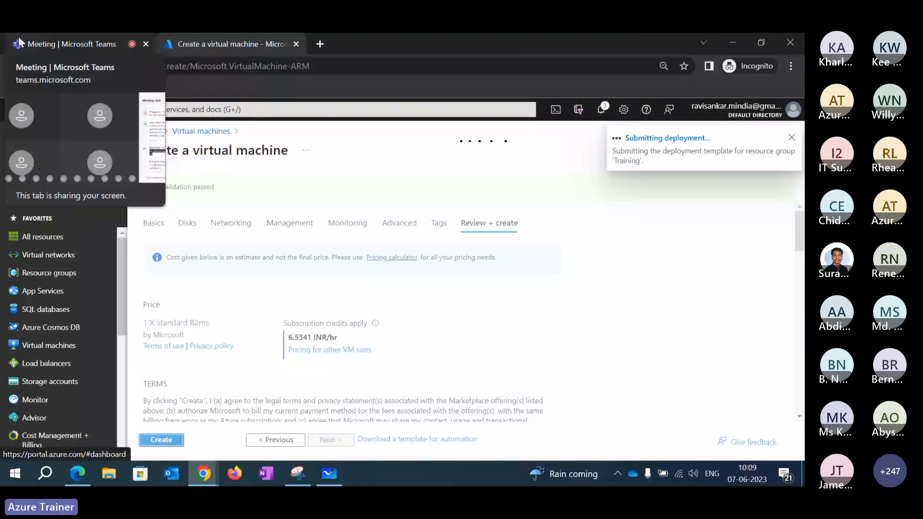
Glance at the Teams meeting chat, then return to GWServer's deployment progress
left_click(19, 43)
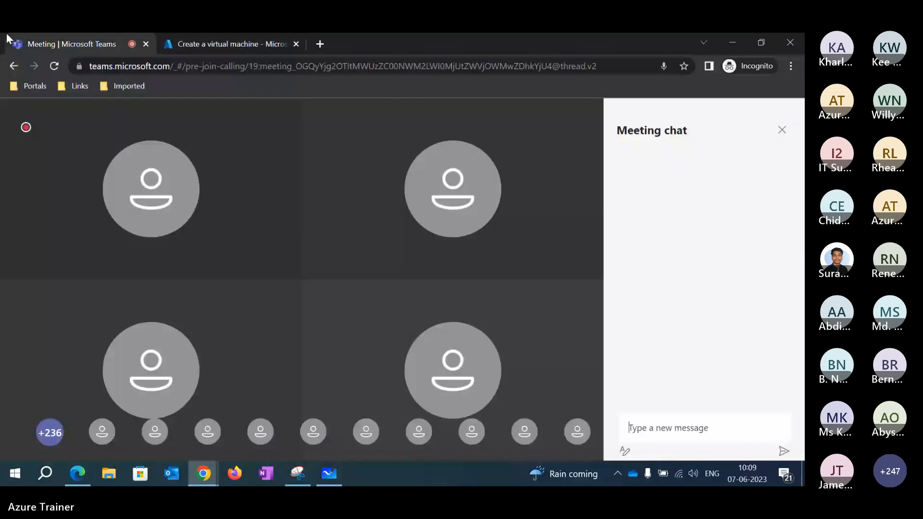
left_click(212, 51)
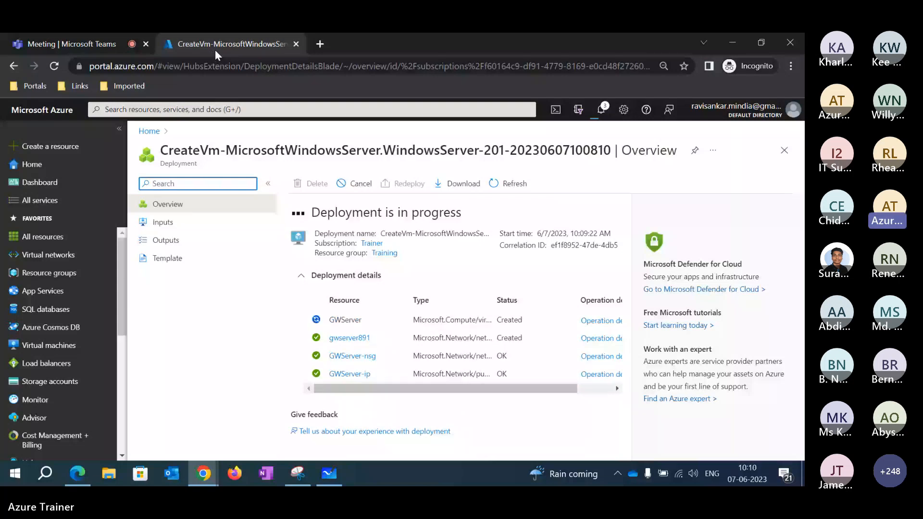
Alternate between Teams chat and the Azure deployment page until GWServer's deployment completes
left_click(77, 44)
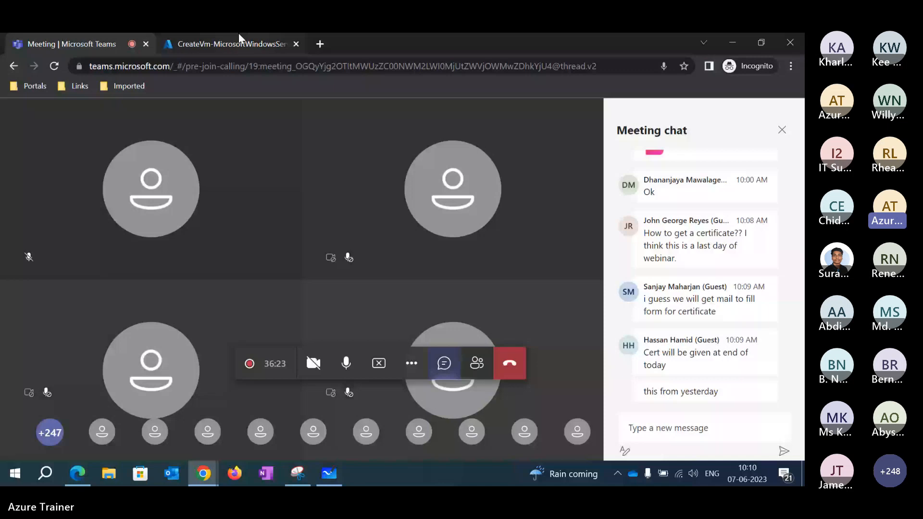
left_click(238, 33)
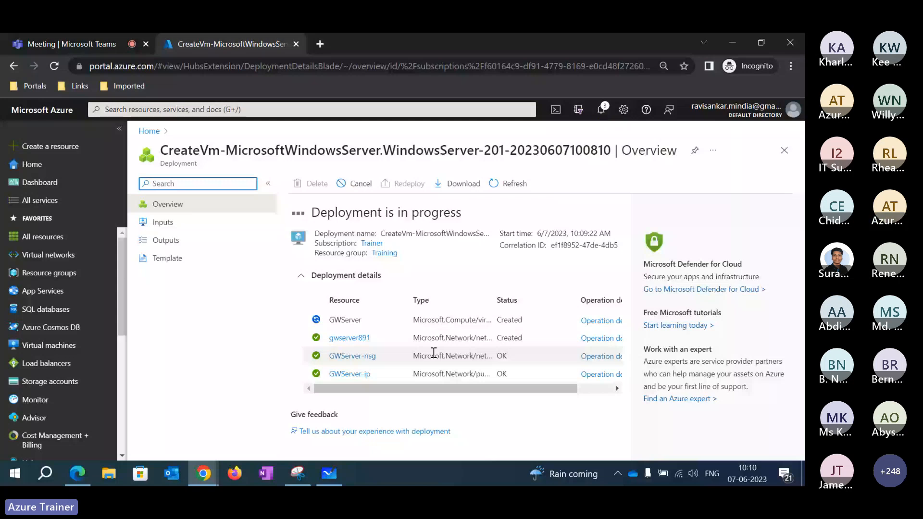
key("ctrl+Tab")
left_click(217, 42)
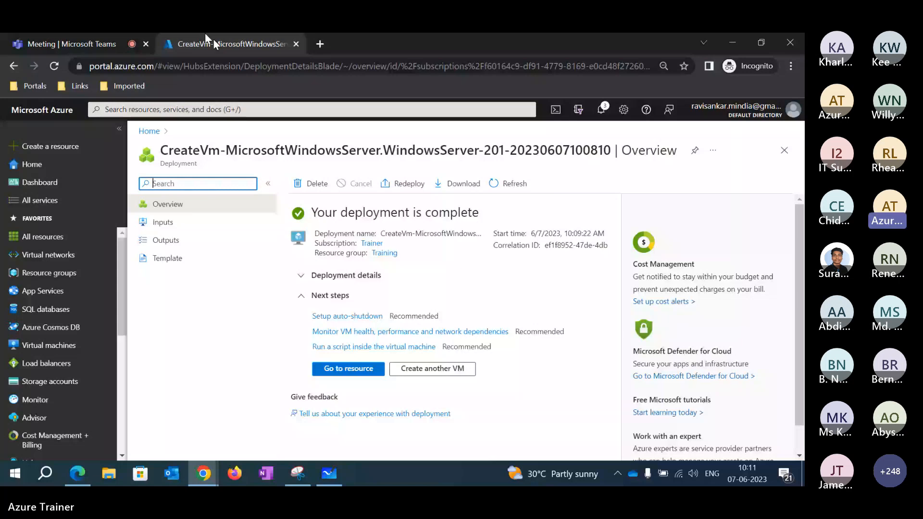
Confirm GWServer is running next to Demovm and DemoVm2 in Azure, then return to the whiteboard
left_click(87, 45)
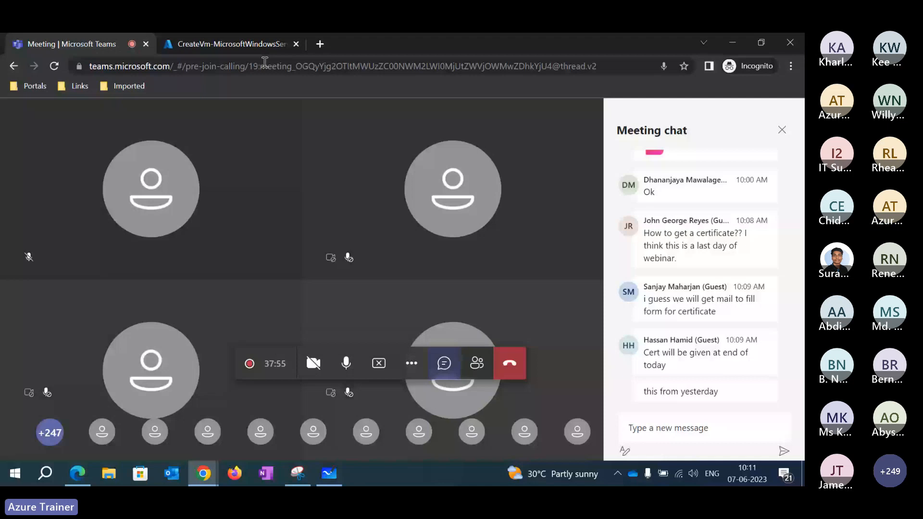
key("ctrl+Tab")
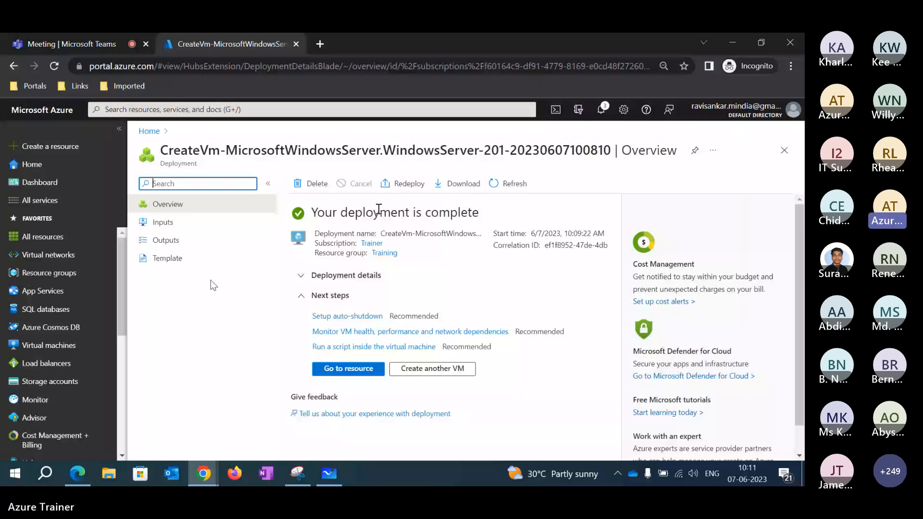
left_click(62, 347)
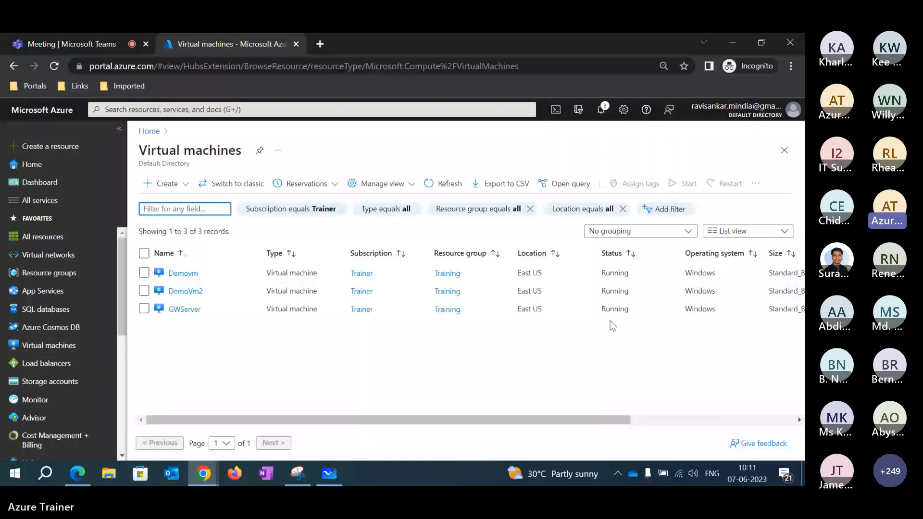
key("alt+Tab")
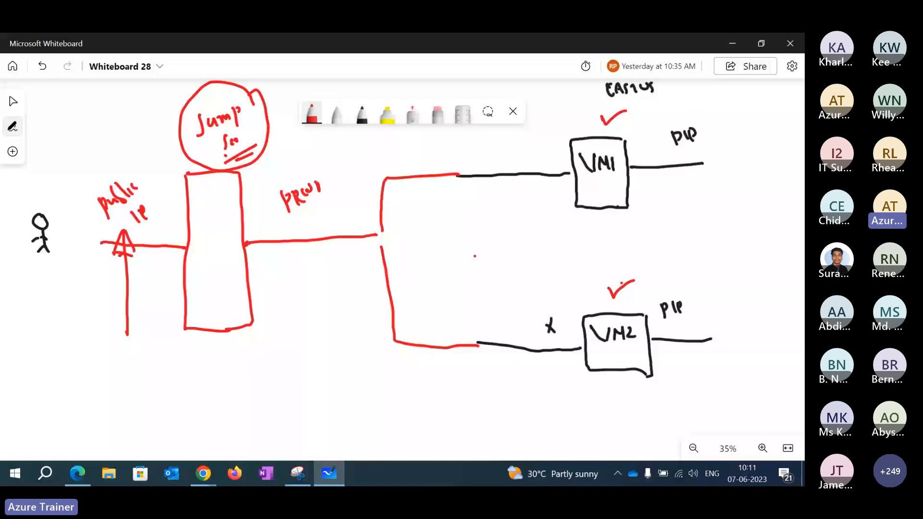
Highlight the VM1, VM2 and Jump labels in yellow and circle both PIPs and public IP
left_click(387, 114)
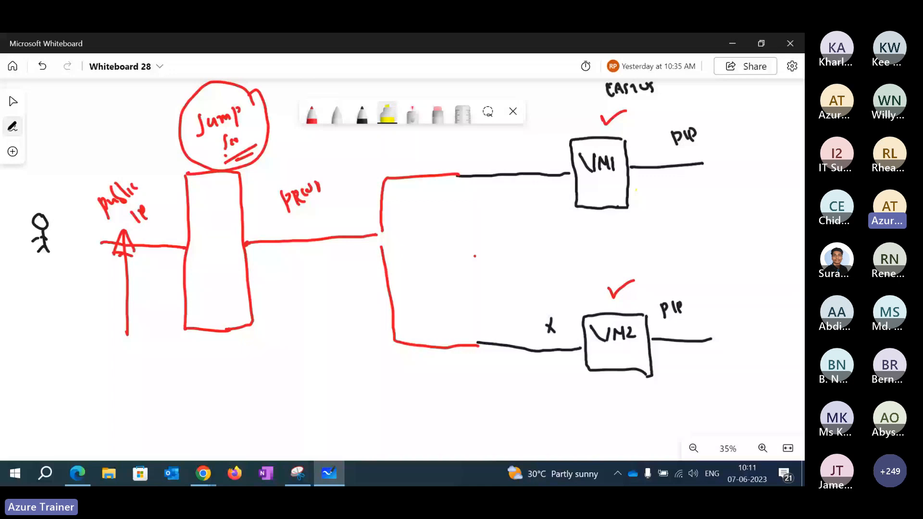
left_click_drag(580, 154, 610, 172)
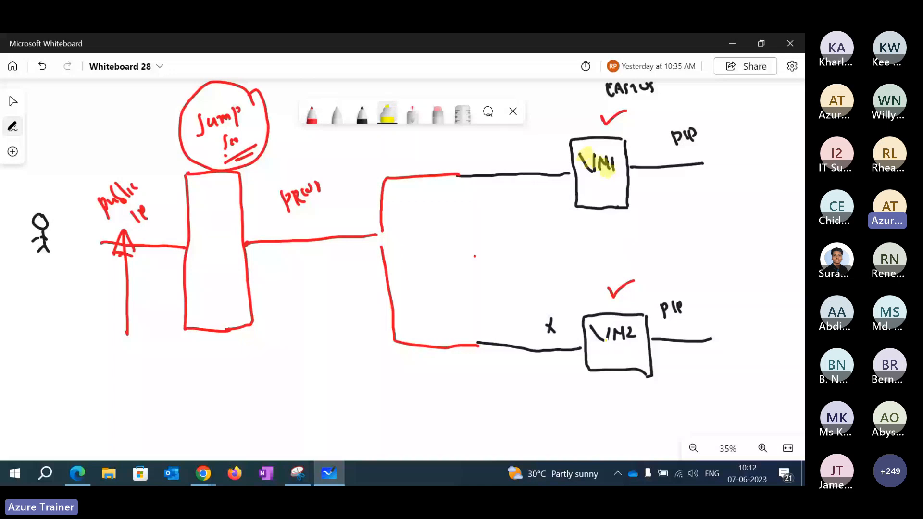
left_click_drag(597, 331, 641, 345)
mouse_move(705, 114)
left_mouse_down()
mouse_move(713, 132)
mouse_move(692, 111)
left_mouse_up()
left_click_drag(655, 297, 690, 299)
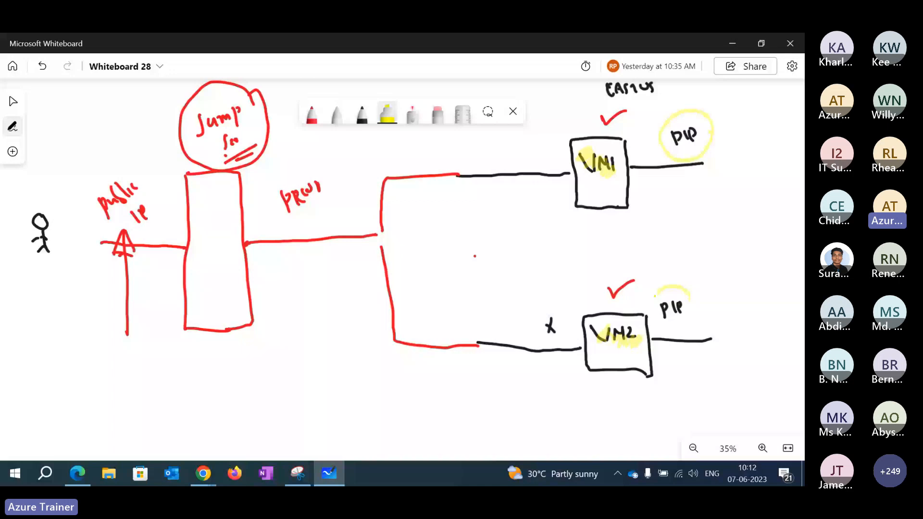
left_click_drag(690, 299, 655, 295)
left_click_drag(207, 126, 228, 129)
mouse_move(93, 216)
left_mouse_down()
mouse_move(152, 192)
mouse_move(103, 224)
left_mouse_up()
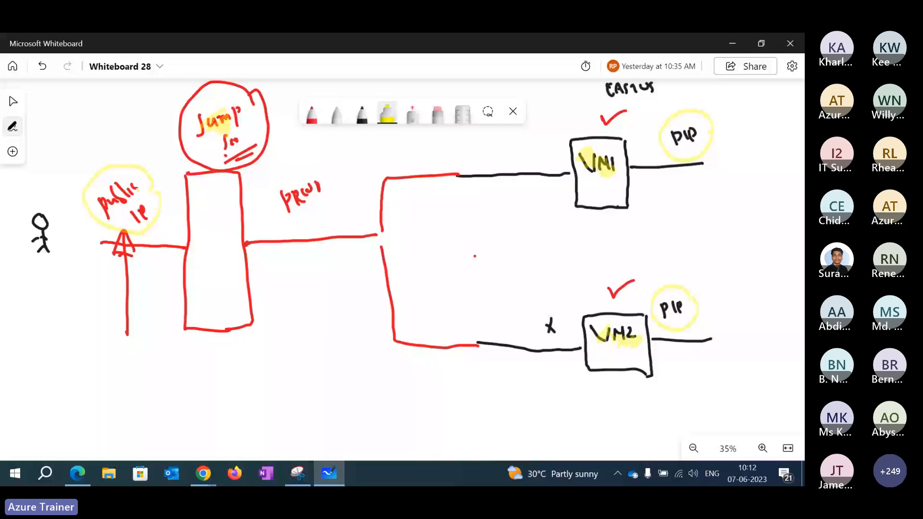
Add yellow equals marks below VM1 and VM2 and an arrow pointing down to public IP
left_click_drag(616, 226, 649, 215)
left_click_drag(624, 236, 640, 228)
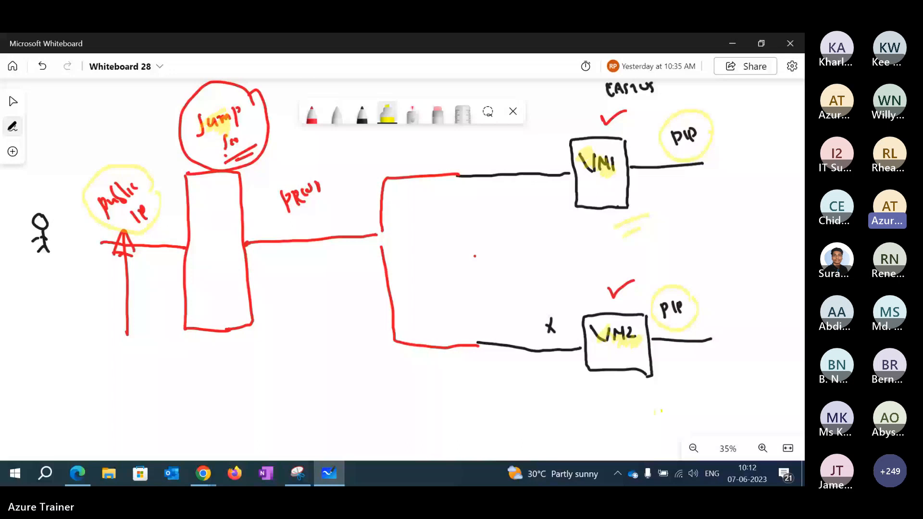
left_click_drag(655, 412, 677, 404)
left_click_drag(657, 418, 677, 409)
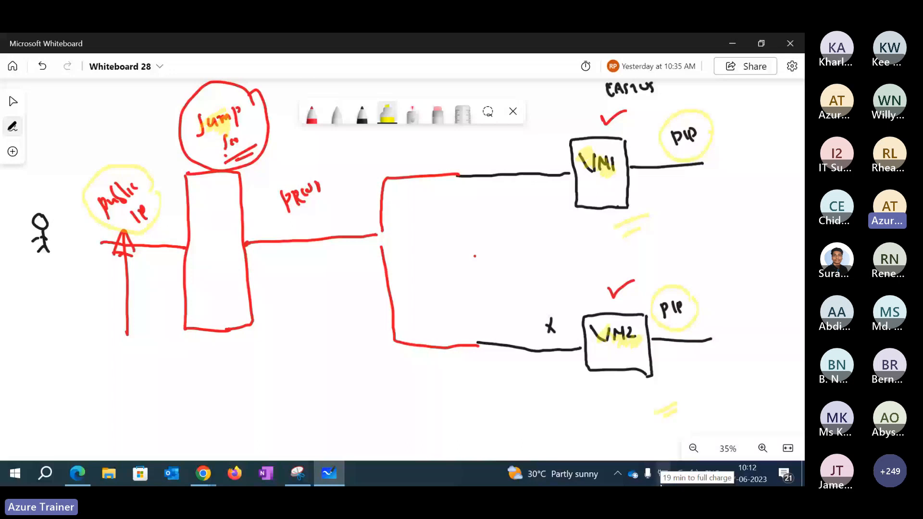
left_click_drag(110, 163, 115, 158)
left_click_drag(87, 102, 106, 142)
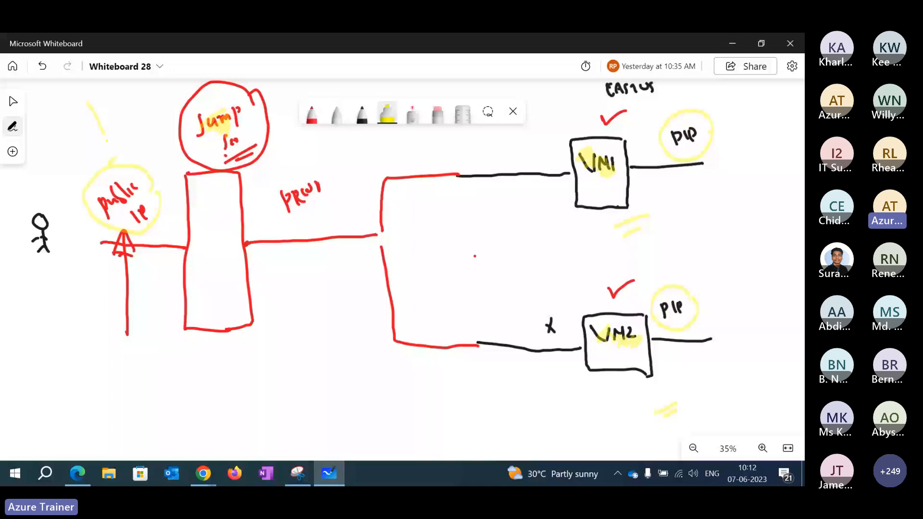
left_click_drag(107, 141, 111, 159)
left_click_drag(103, 153, 115, 138)
With light blue ink, circle VM1's pip and add a down arrow with a note below it
left_click(305, 119)
left_click(297, 233)
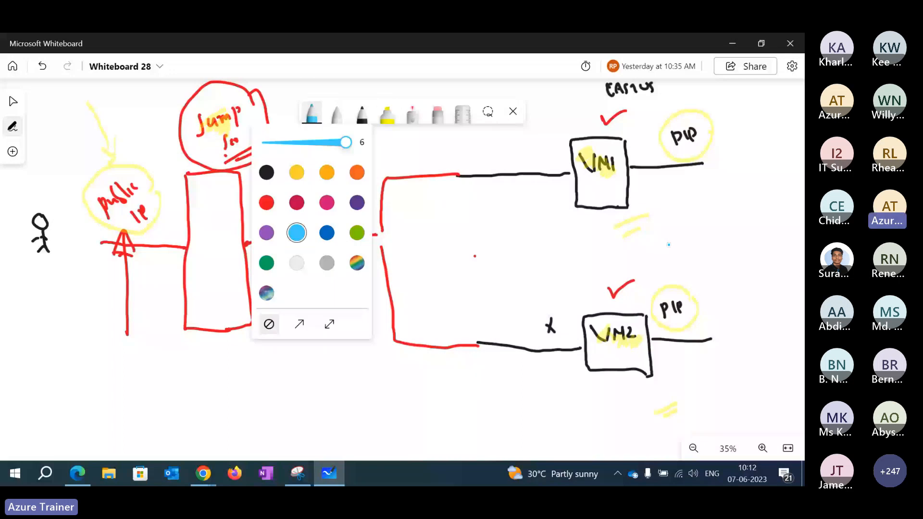
left_click_drag(724, 118, 723, 174)
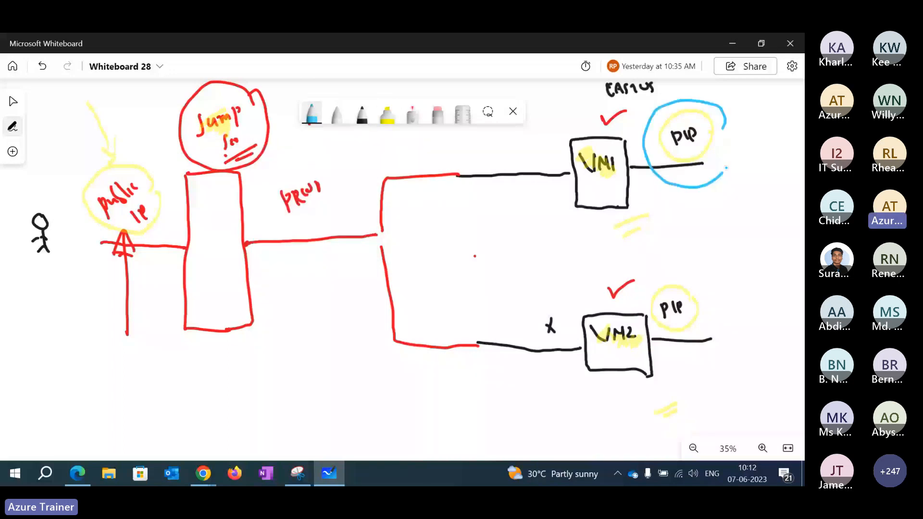
left_click_drag(726, 167, 716, 212)
left_click_drag(698, 250, 716, 244)
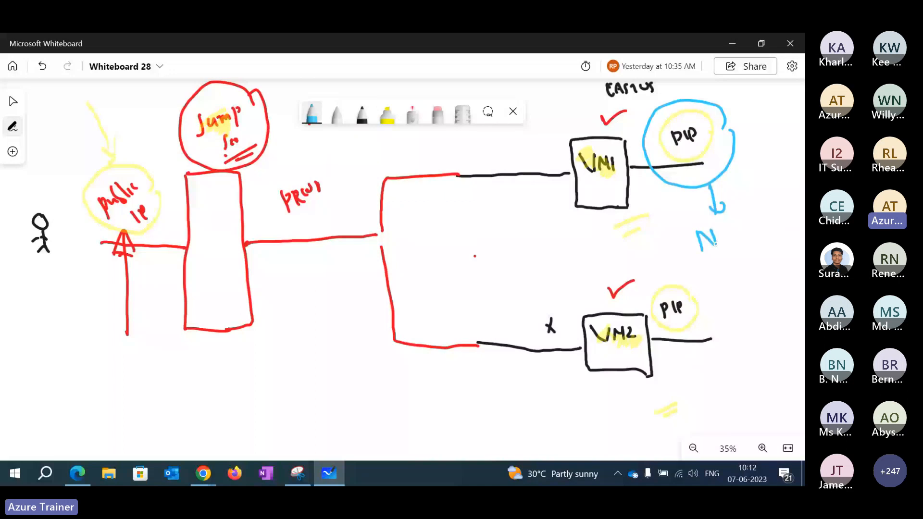
left_click_drag(716, 244, 736, 237)
left_click_drag(739, 236, 754, 232)
Draw a blue arrow from the stick figure to public IP and label it RDP
left_click_drag(62, 250, 50, 158)
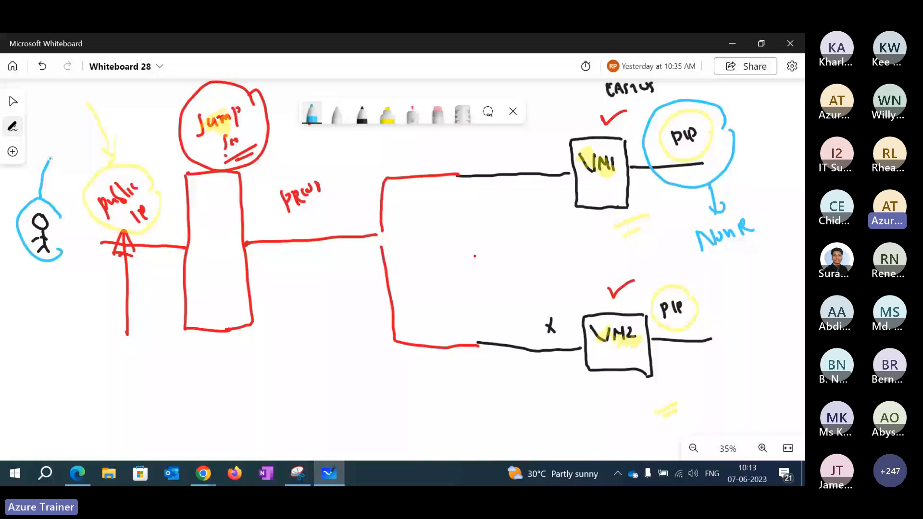
left_click_drag(50, 158, 104, 174)
left_click_drag(83, 171, 104, 174)
left_click_drag(98, 155, 102, 177)
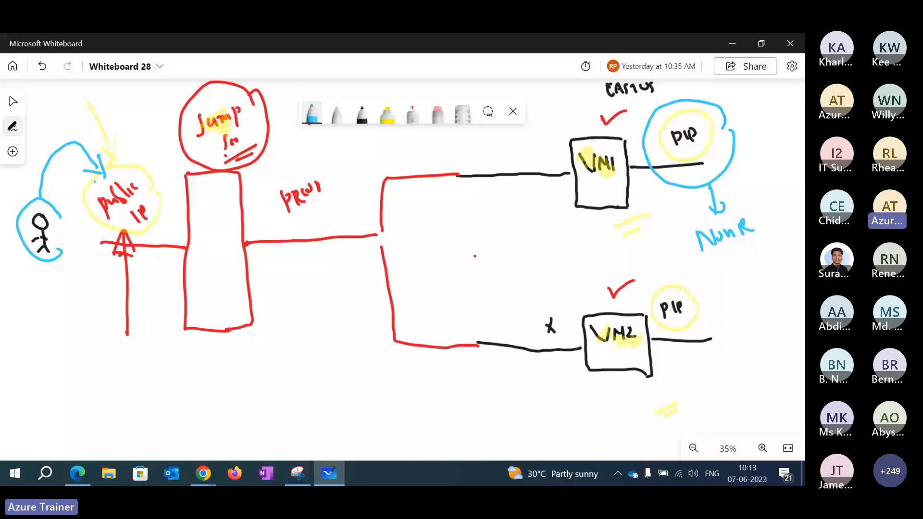
left_click_drag(50, 118, 54, 132)
left_click_drag(49, 119, 65, 126)
left_click_drag(61, 111, 64, 121)
left_click_drag(61, 112, 64, 120)
left_click_drag(72, 109, 74, 118)
left_click_drag(71, 109, 74, 114)
Draw blue arrows from the junction to VM1 and VM2, labelling the upper one
left_click_drag(386, 236, 539, 214)
left_click_drag(525, 208, 531, 222)
left_click_drag(397, 239, 536, 288)
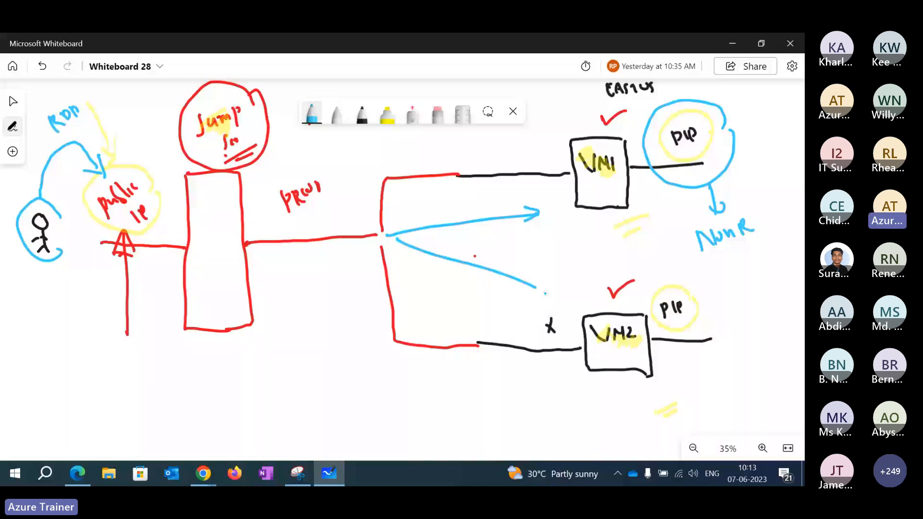
left_click_drag(536, 289, 567, 308)
left_click_drag(469, 201, 473, 219)
left_click_drag(477, 201, 479, 216)
left_click_drag(483, 204, 492, 207)
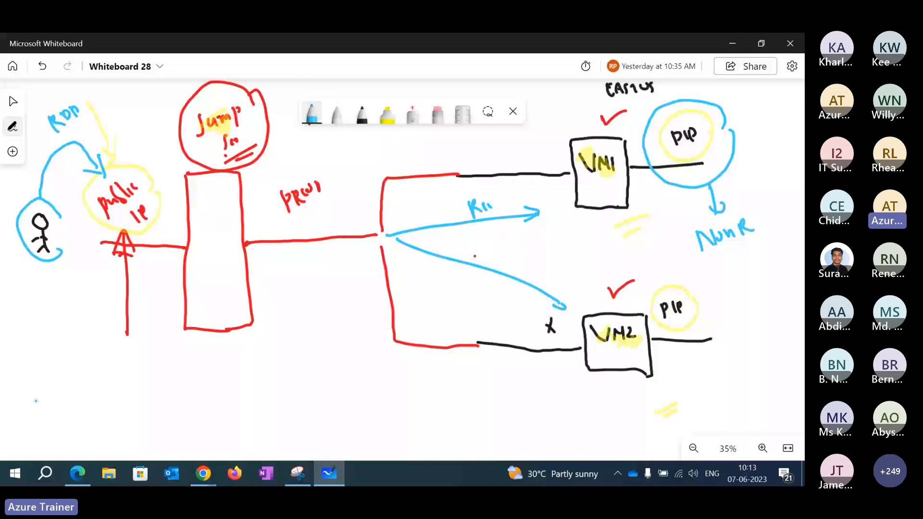
Write ISP at the lower left in blue and circle it
left_click_drag(22, 373, 20, 392)
left_click_drag(39, 371, 29, 387)
left_click_drag(45, 378, 47, 388)
left_click_drag(42, 375, 48, 377)
left_click_drag(48, 360, 50, 370)
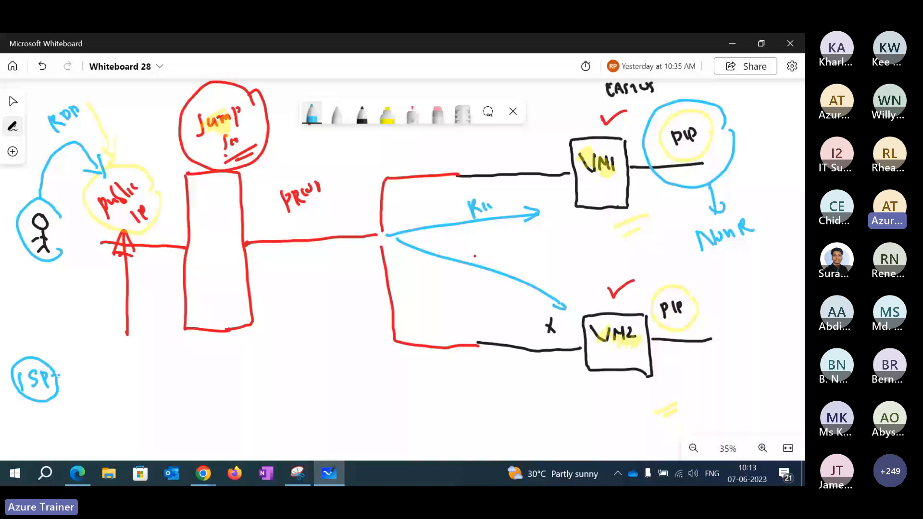
Draw an arrow from ISP to a handwritten, circled Csp with an arrow continuing onward
left_click_drag(58, 374, 115, 372)
left_click_drag(107, 367, 109, 381)
left_click_drag(129, 364, 127, 375)
left_click_drag(136, 366, 144, 372)
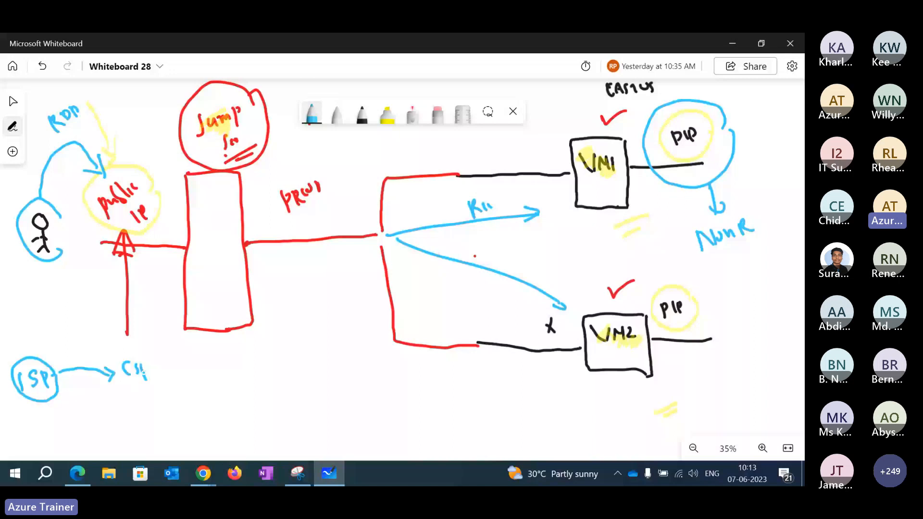
left_click_drag(140, 366, 144, 376)
left_click_drag(156, 368, 218, 381)
left_click_drag(206, 380, 220, 382)
left_click_drag(154, 368, 118, 376)
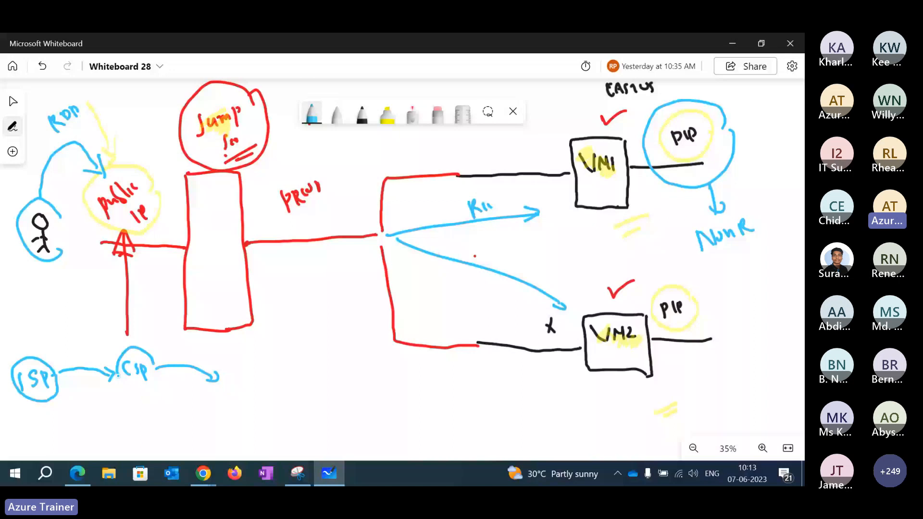
left_click_drag(118, 376, 154, 369)
Fork the arrow after Csp into two branches and handwrite a label on each
left_click_drag(220, 374, 272, 345)
left_click_drag(221, 376, 268, 400)
left_click_drag(284, 345, 337, 328)
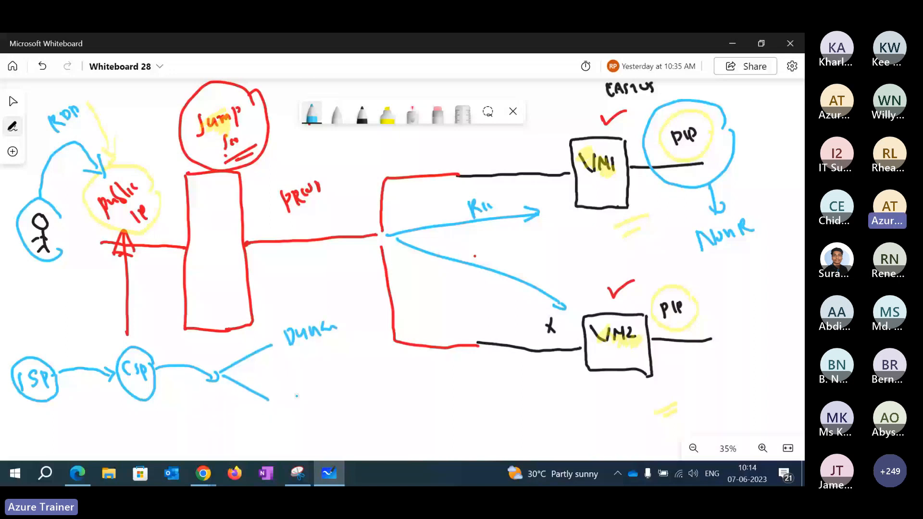
left_click_drag(302, 384, 295, 405)
left_click_drag(308, 402, 342, 383)
Point the tall jump box to a VM label and mark its base as OS
left_click_drag(241, 190, 264, 179)
left_click_drag(257, 177, 261, 184)
left_click_drag(268, 169, 278, 166)
left_click_drag(281, 178, 291, 174)
mouse_move(188, 306)
left_mouse_down()
mouse_move(248, 306)
mouse_move(207, 313)
left_mouse_up()
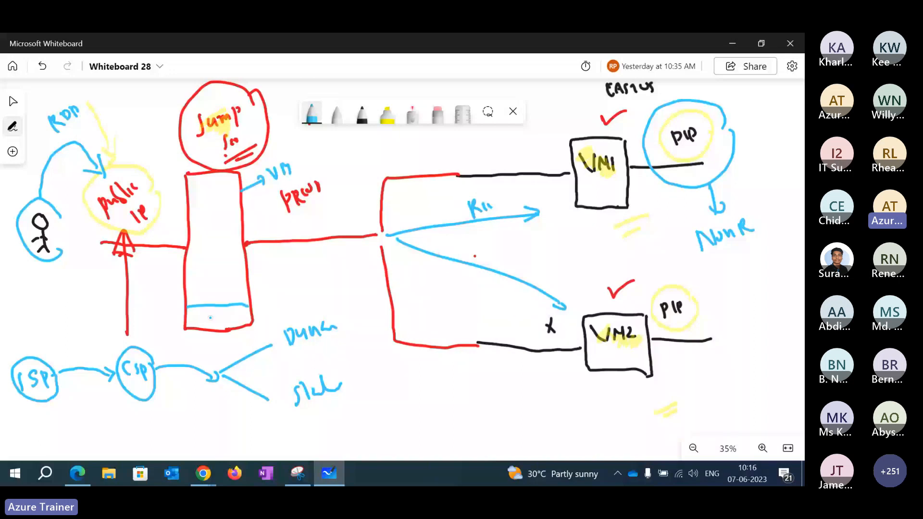
left_click_drag(221, 313, 214, 327)
Add blue arrow marks beside the public IP circle and near PROD
left_click_drag(160, 137, 157, 172)
left_click_drag(149, 166, 157, 174)
left_click_drag(323, 149, 318, 173)
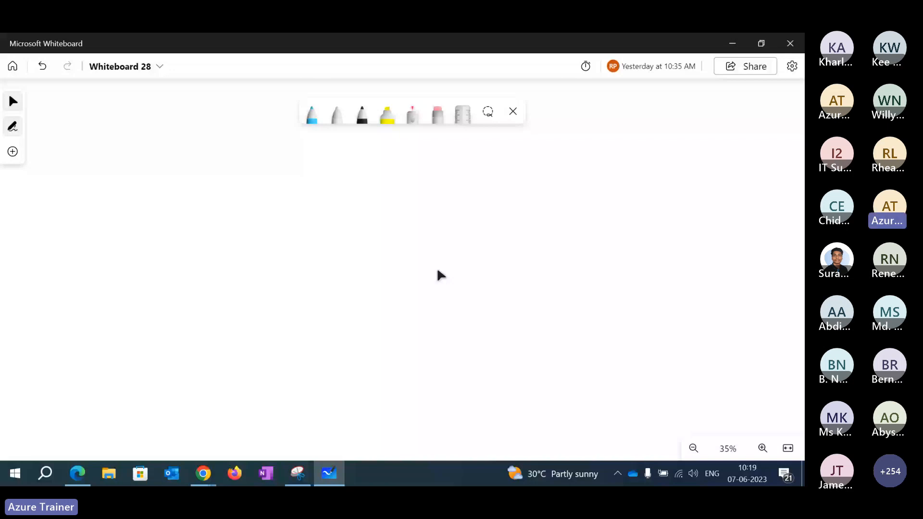
Draw a blue stick figure at the left of the board
left_click(313, 118)
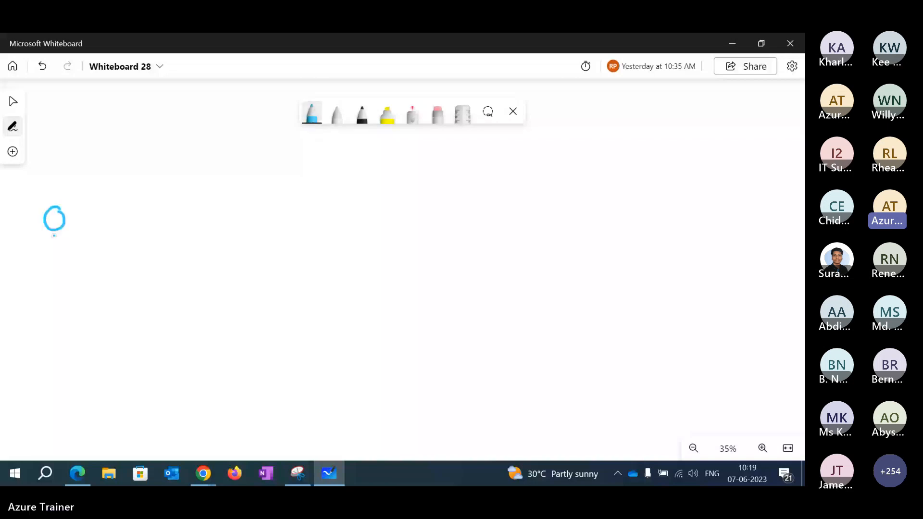
left_click_drag(54, 234, 54, 248)
left_click_drag(45, 260, 62, 259)
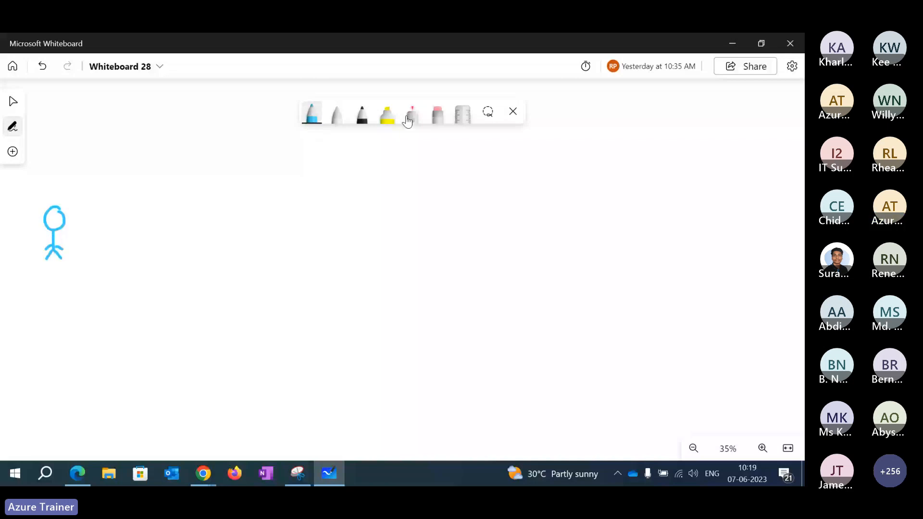
Write DemoVM and DemoVM2 in black at the right, box the second, then return to Azure
left_click(362, 115)
left_click_drag(617, 150, 623, 170)
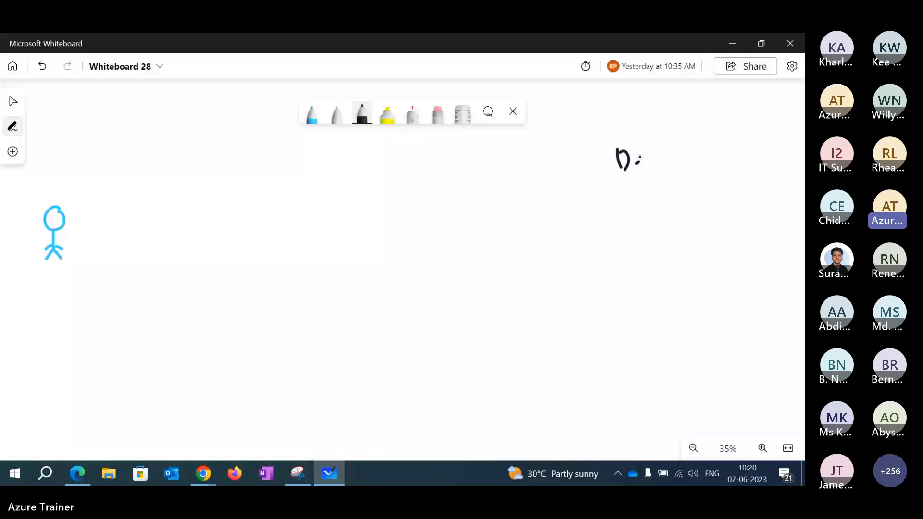
left_click_drag(640, 158, 643, 168)
left_click_drag(647, 167, 661, 166)
left_click_drag(669, 162, 670, 166)
left_click_drag(677, 156, 688, 153)
left_click_drag(691, 166, 705, 165)
left_click_drag(625, 316, 635, 333)
left_click_drag(642, 328, 648, 332)
left_click_drag(652, 324, 658, 324)
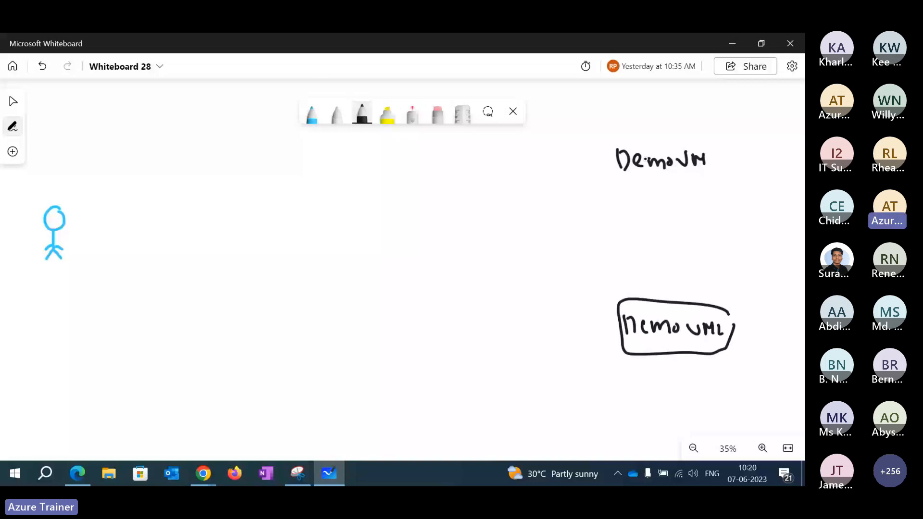
key("alt+Tab")
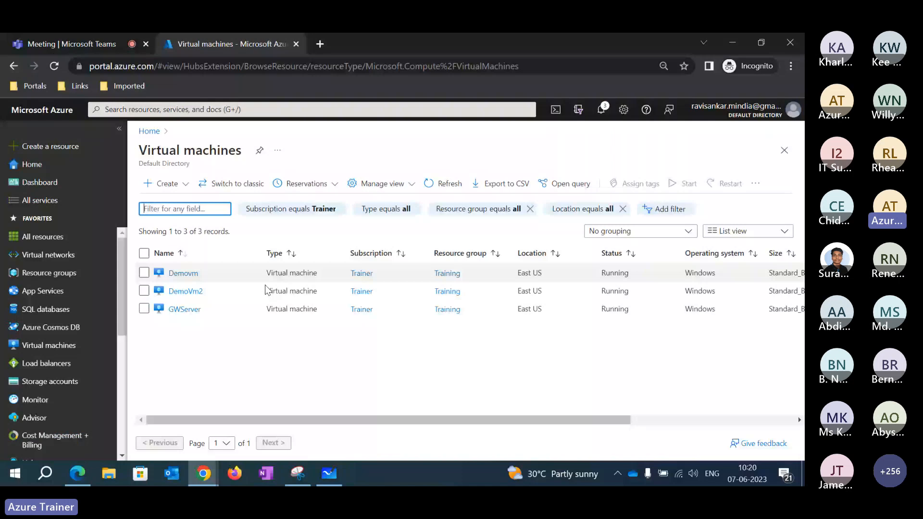
Select then deselect the DemoVm2 name in the Azure VM list, and go back to Whiteboard
left_click_drag(266, 290, 167, 291)
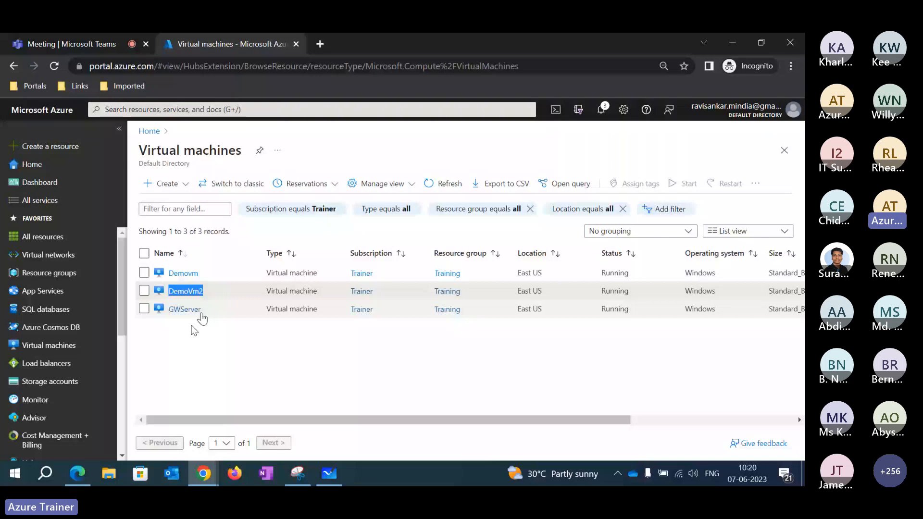
left_click(215, 349)
key("alt+Tab")
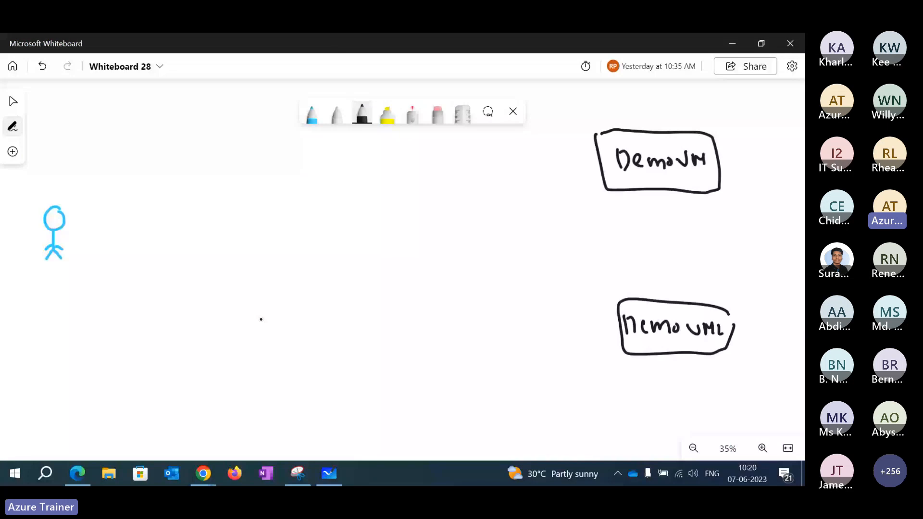
Draw a tall box left of centre and label it GW Server
left_click_drag(217, 189, 281, 196)
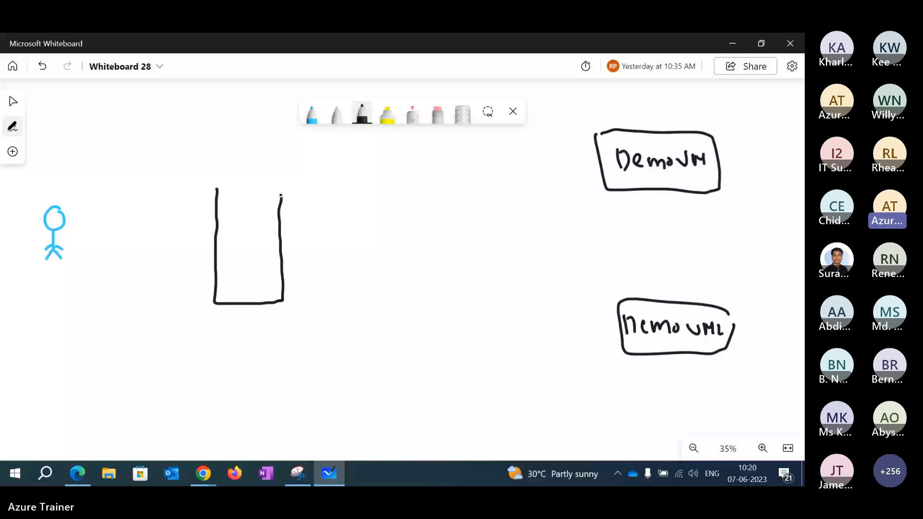
left_click_drag(281, 195, 217, 189)
left_click_drag(232, 218, 242, 230)
left_click_drag(246, 220, 259, 220)
left_click_drag(238, 248, 235, 260)
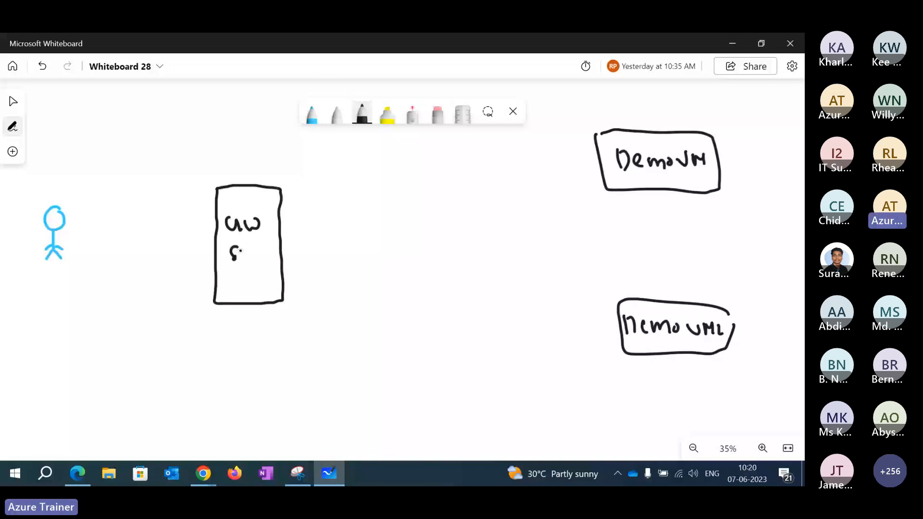
left_click_drag(240, 251, 273, 246)
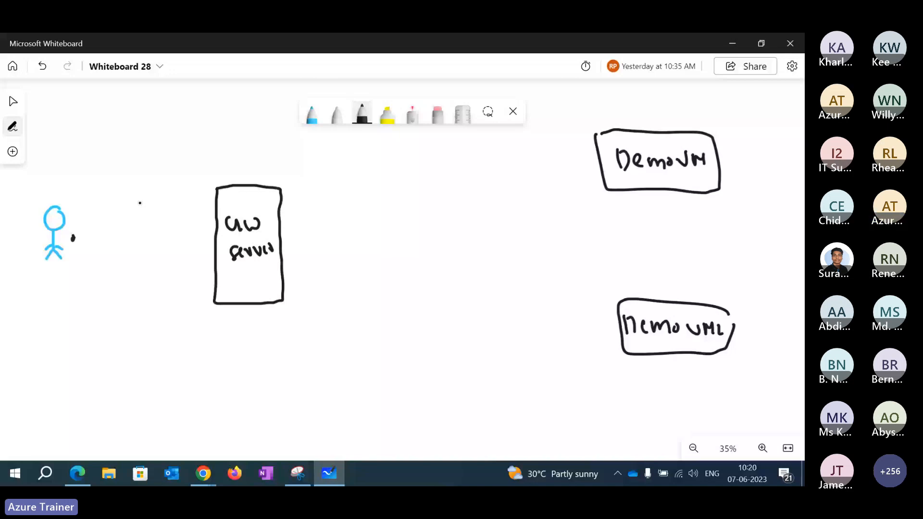
Sketch a trial arrow to DemoVM labelled public IP, then erase both
left_click_drag(78, 196, 595, 159)
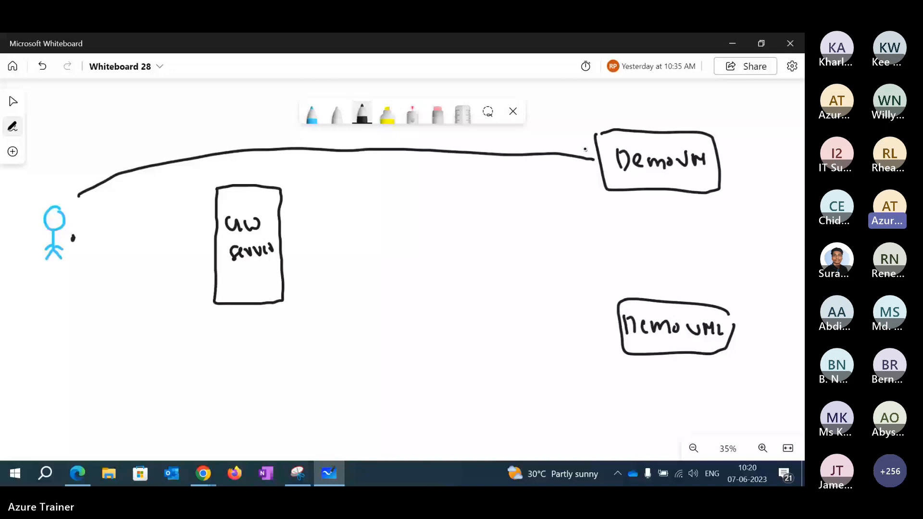
left_click_drag(580, 149, 580, 170)
mouse_move(203, 133)
left_mouse_down()
mouse_move(262, 102)
mouse_move(246, 121)
left_mouse_up()
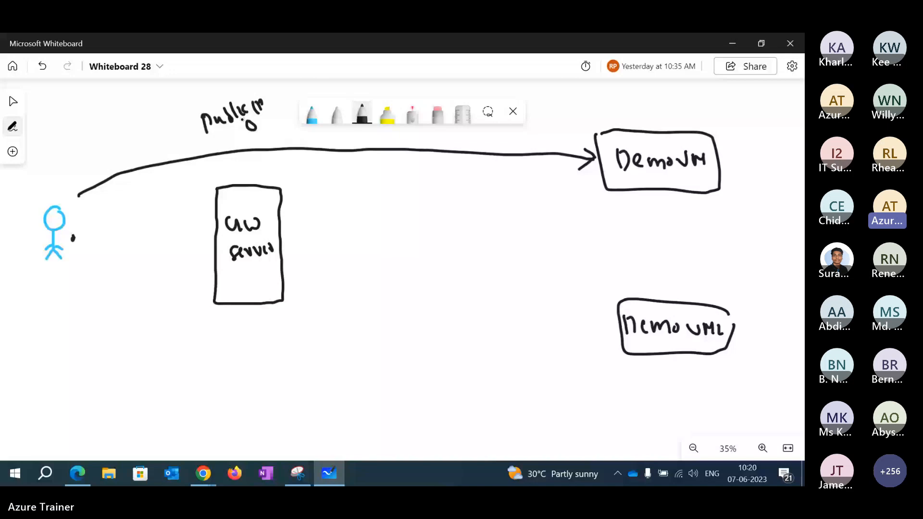
left_click(438, 114)
left_click_drag(427, 145, 425, 160)
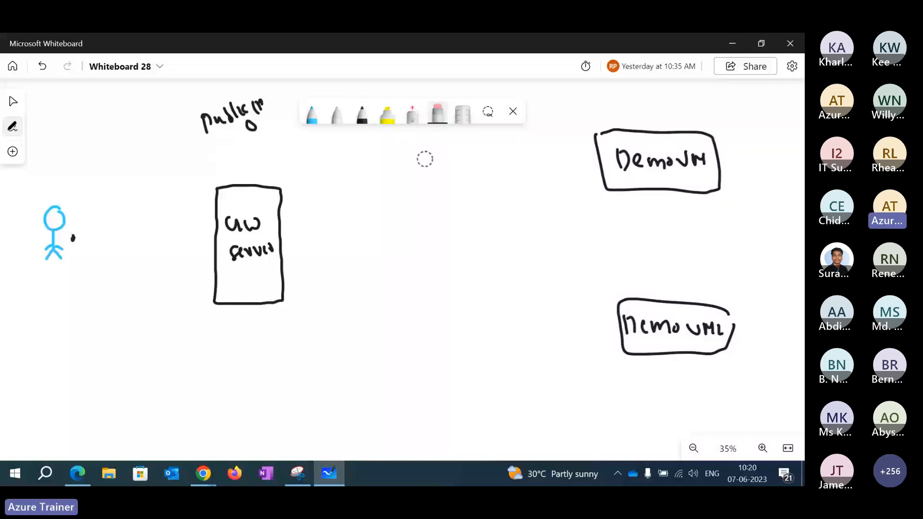
left_click_drag(202, 126, 262, 105)
left_click(311, 115)
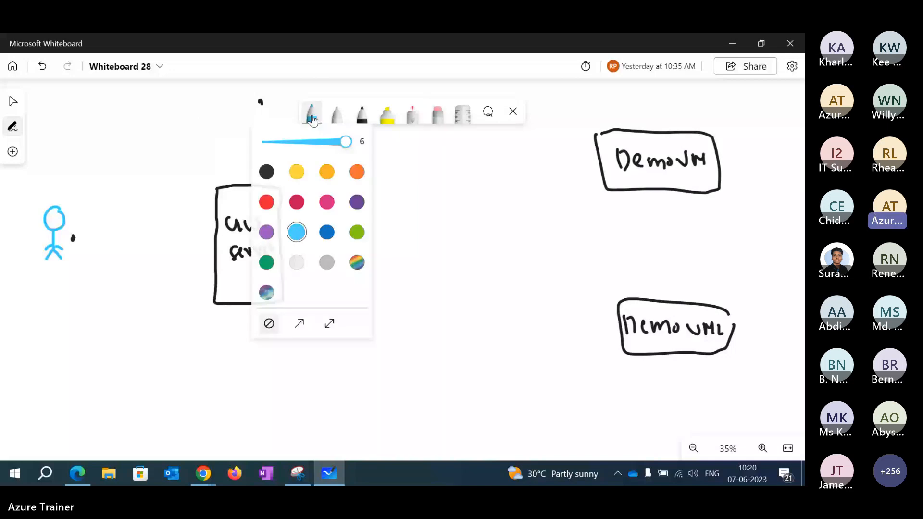
In crimson, connect the stick figure to the GW Server box and label it RDP-public IP
left_click(297, 202)
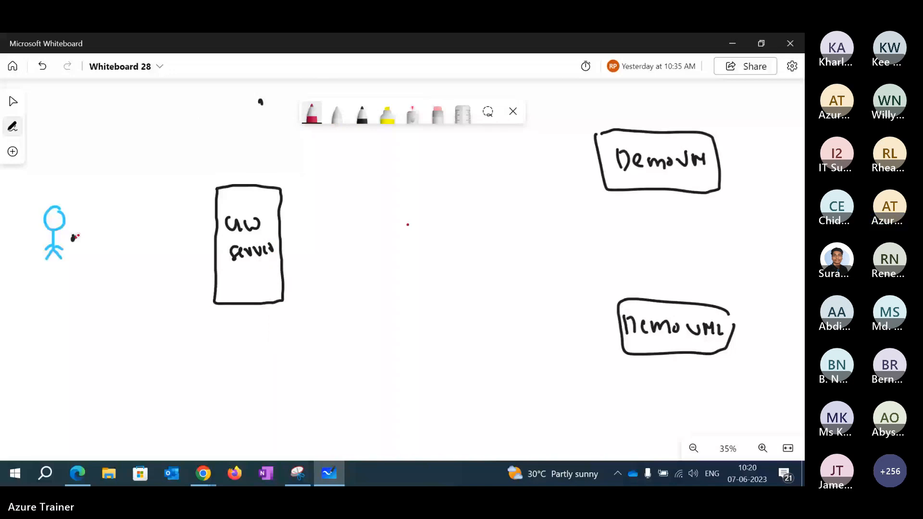
left_click_drag(78, 236, 215, 217)
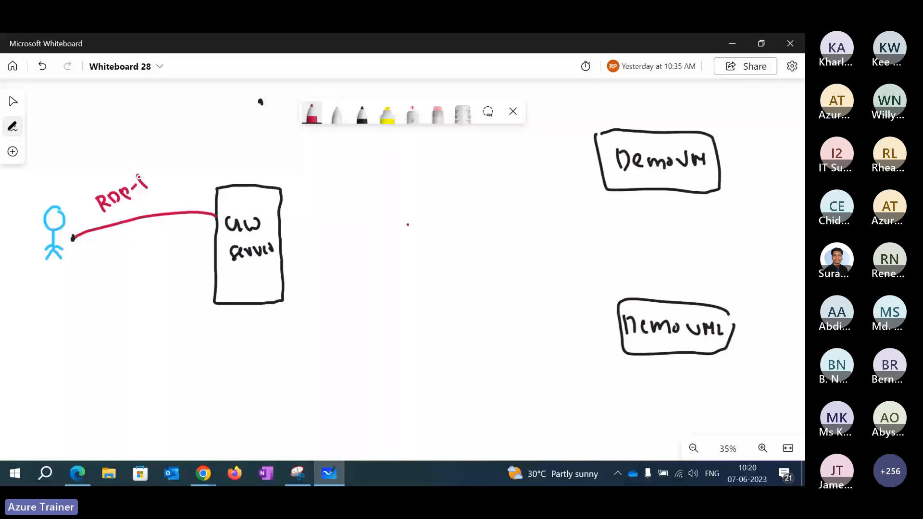
left_click_drag(139, 178, 145, 181)
left_click_drag(148, 174, 157, 177)
left_click_drag(152, 166, 160, 174)
left_click_drag(158, 162, 173, 167)
left_click_drag(158, 191, 162, 199)
left_click_drag(164, 189, 168, 197)
left_click_drag(166, 189, 169, 195)
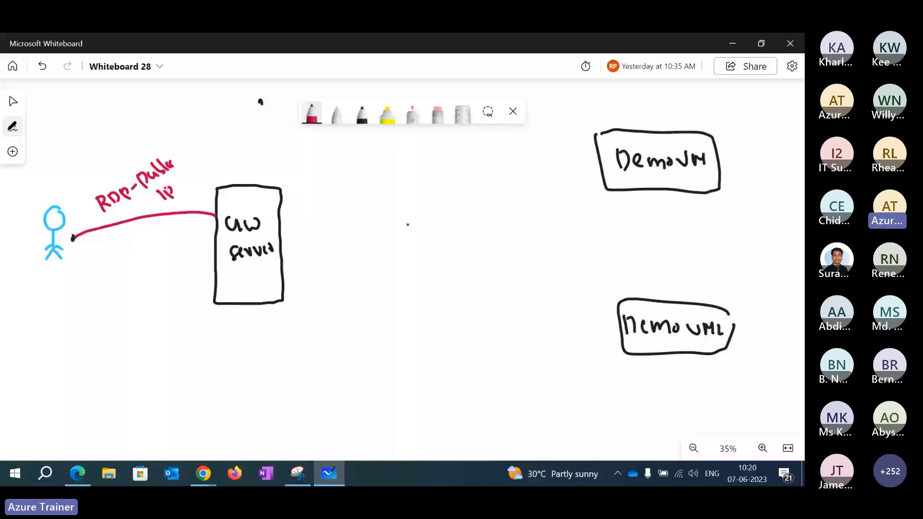
Draw crimson lines from GW Server to DemoVM and DemoVM2, labelling them RDP
left_click_drag(596, 169, 316, 234)
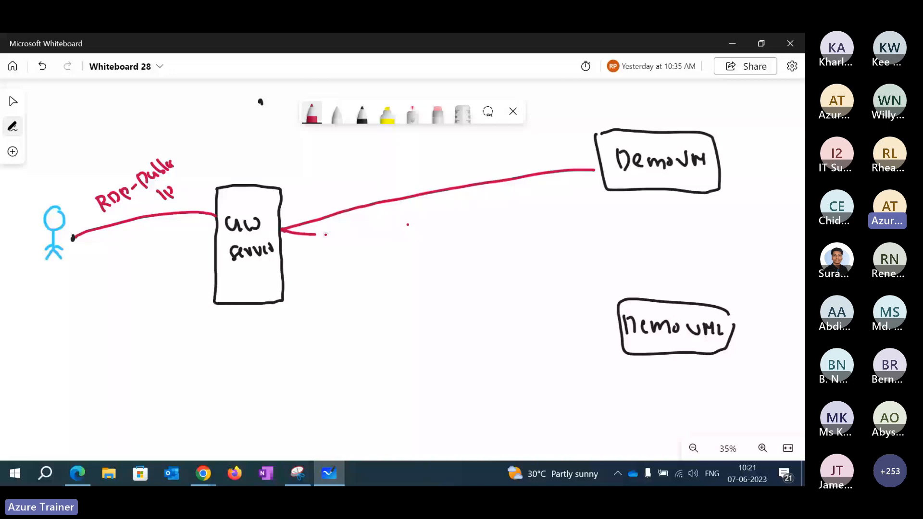
left_click_drag(325, 234, 613, 314)
left_click_drag(380, 173, 383, 188)
left_click_drag(379, 174, 392, 183)
left_click_drag(397, 169, 398, 177)
left_click_drag(396, 168, 399, 177)
left_click_drag(408, 165, 412, 174)
left_click_drag(408, 164, 412, 170)
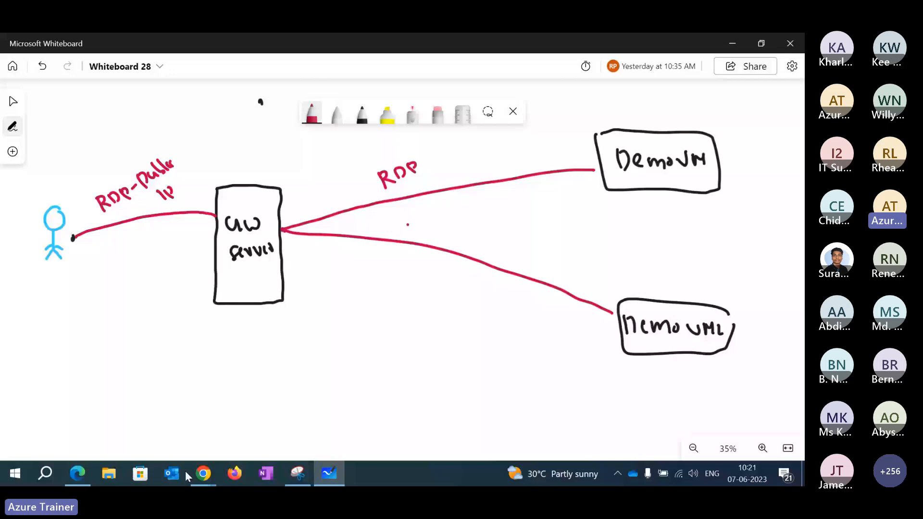
Open the Connect page of the GWServer virtual machine from the Azure VM list
left_click(202, 474)
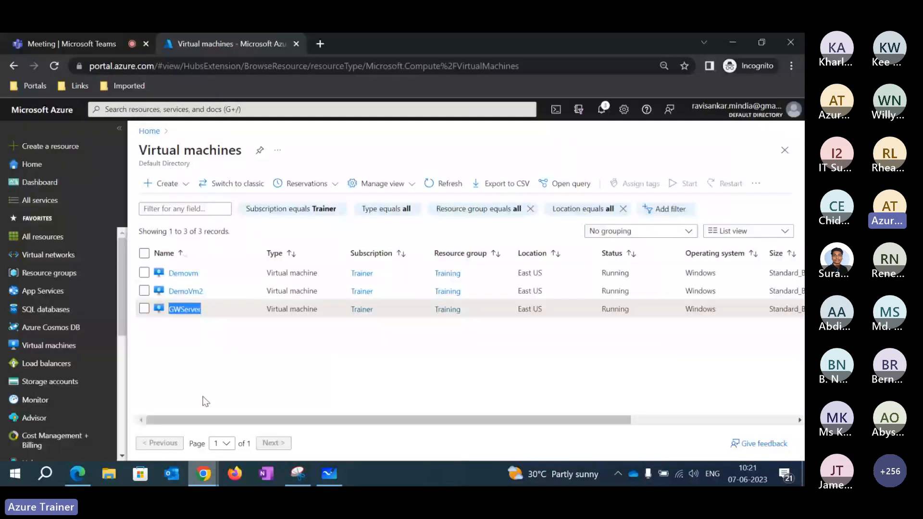
left_click(185, 310)
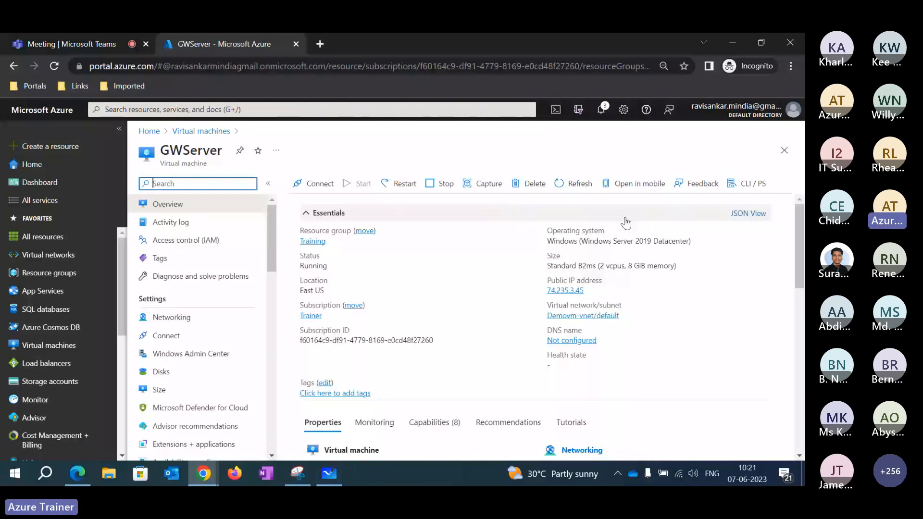
left_click(319, 184)
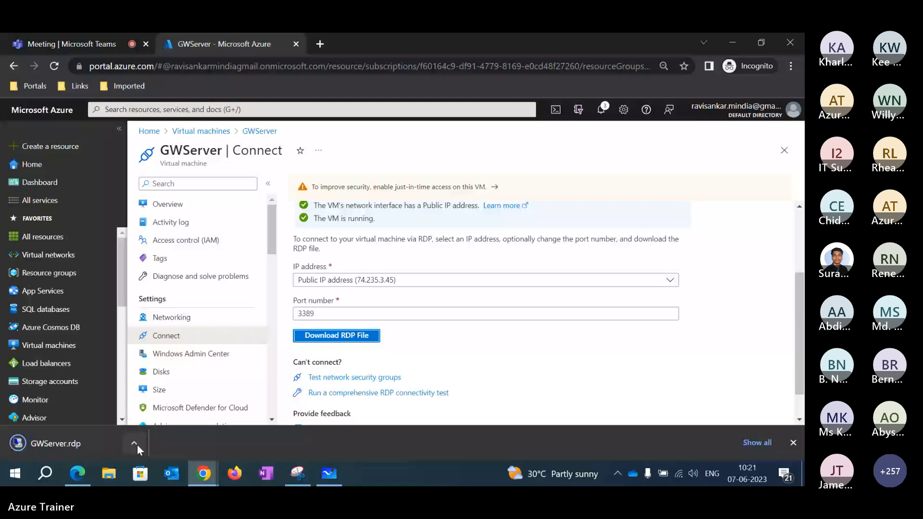
Return to the Teams meeting and mute the microphone
left_click(72, 43)
left_click(346, 327)
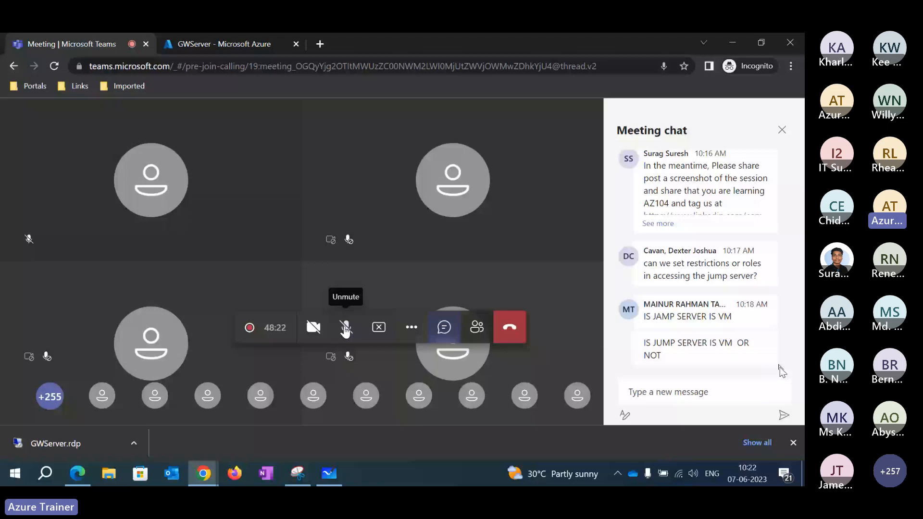
Unmute the microphone and bring the Whiteboard sketch back to the front
left_click(345, 328)
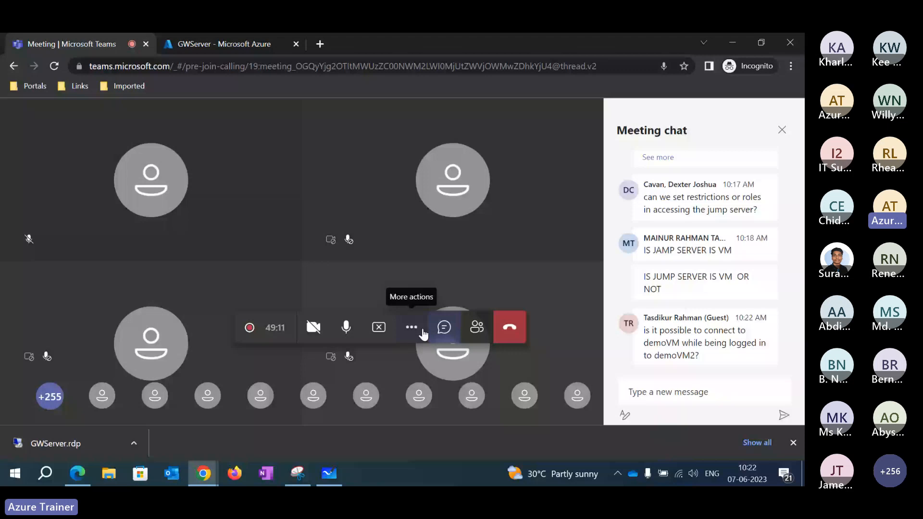
key("alt+Tab")
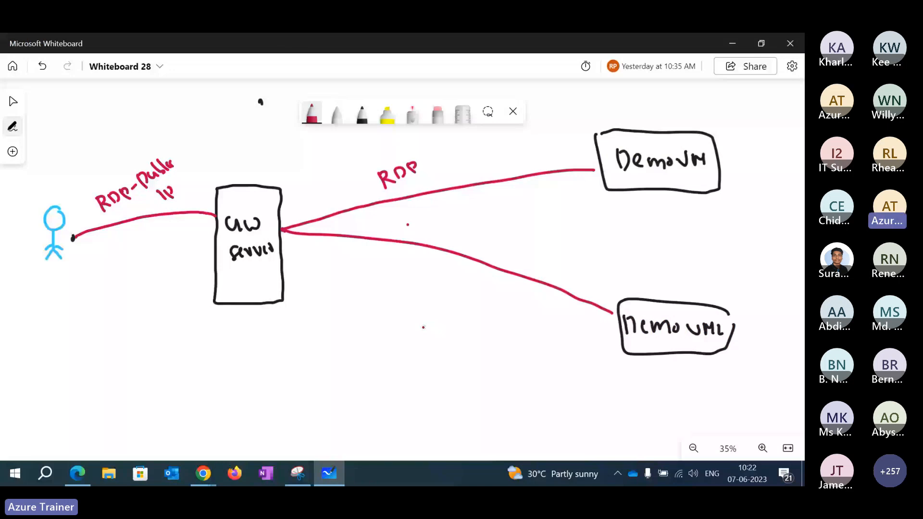
Switch back to the Teams meeting window from the taskbar
left_click(130, 443)
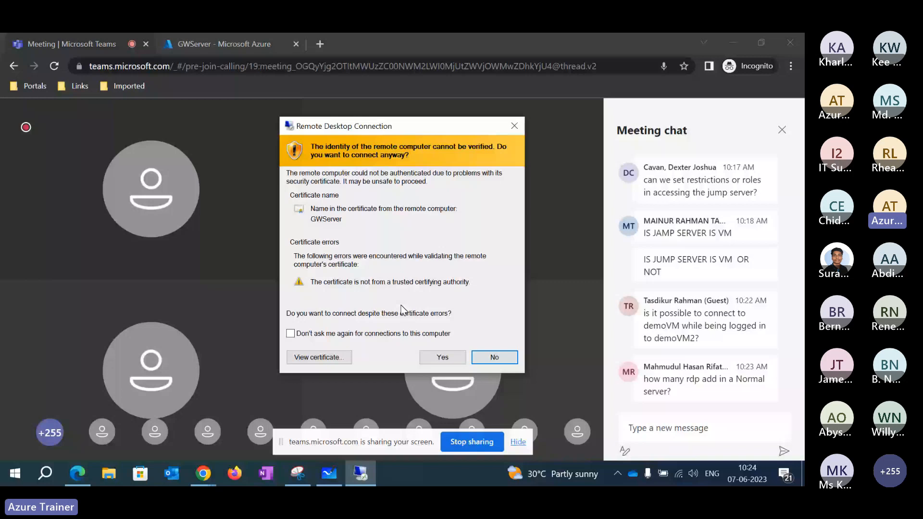
Accept the GWServer certificate, dismiss the network and Admin Center prompts, and close Server Manager
left_click(443, 358)
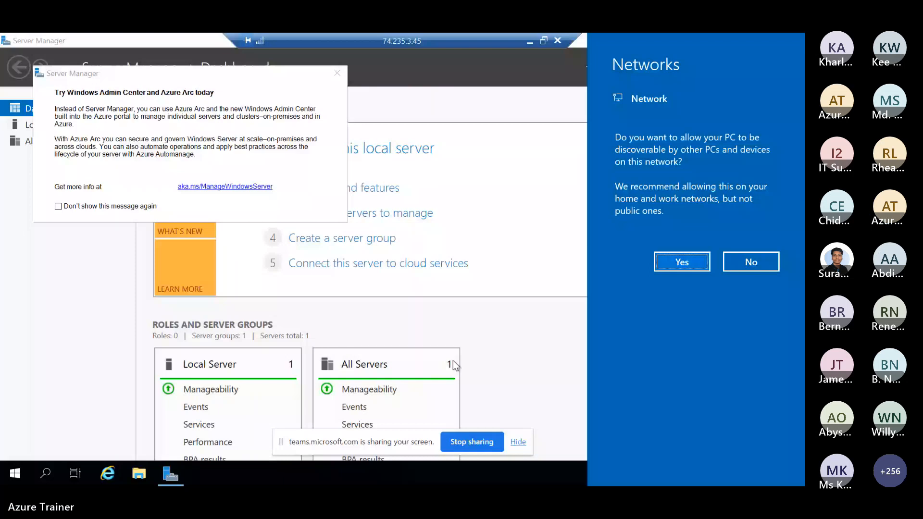
left_click(748, 271)
left_click(337, 73)
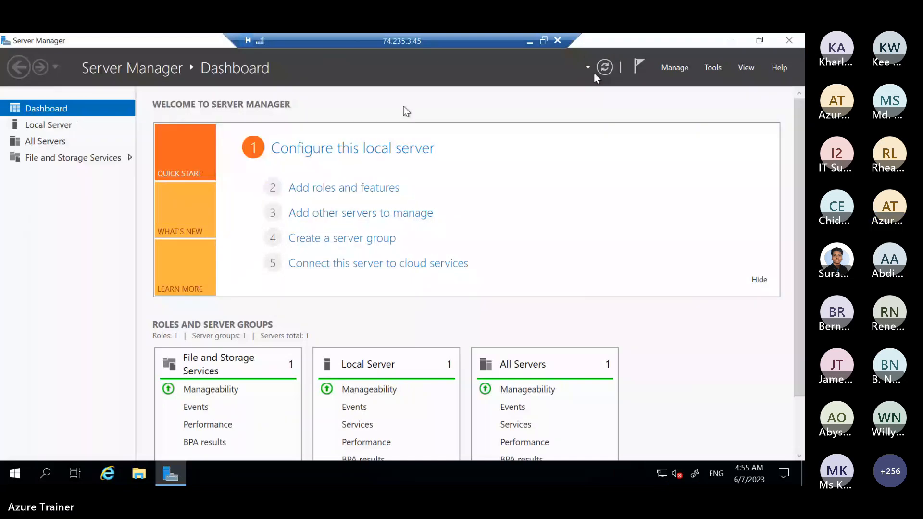
left_click(794, 40)
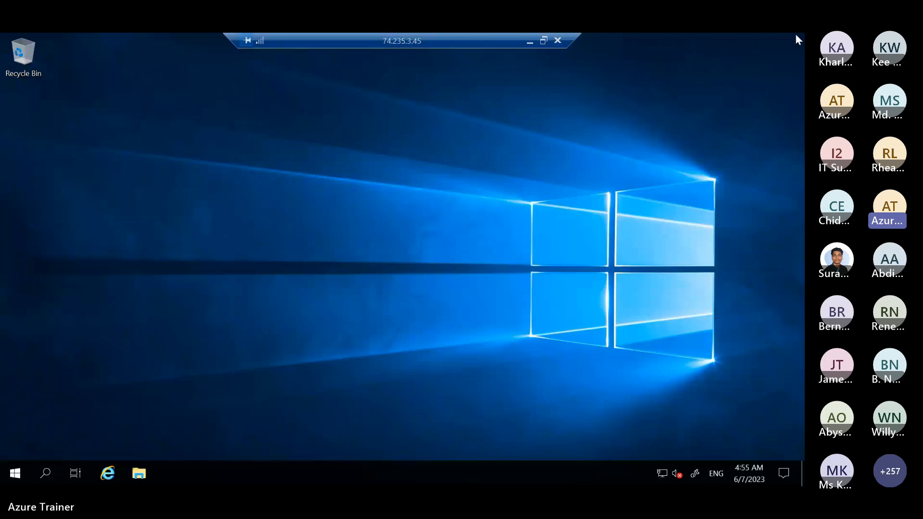
Launch mstsc inside GWServer, then minimise the session and bring up the Whiteboard sketch
key("super+r")
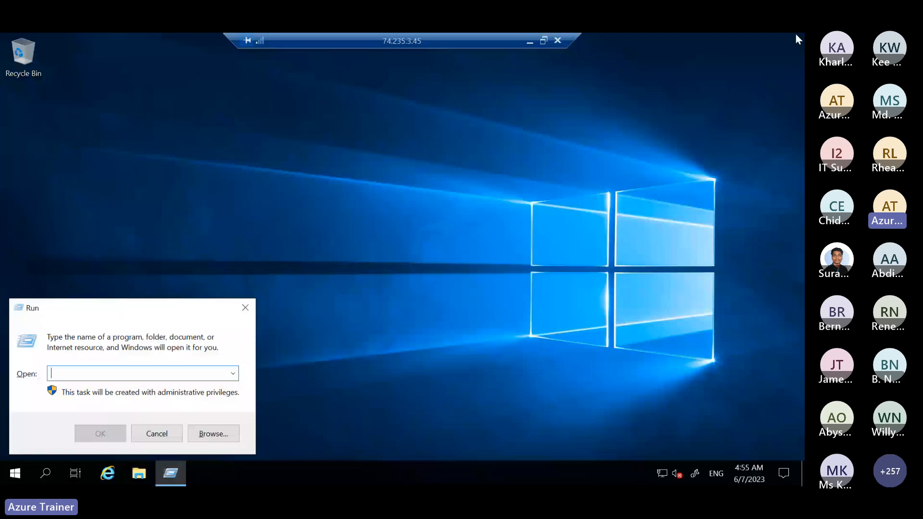
type("mstsc")
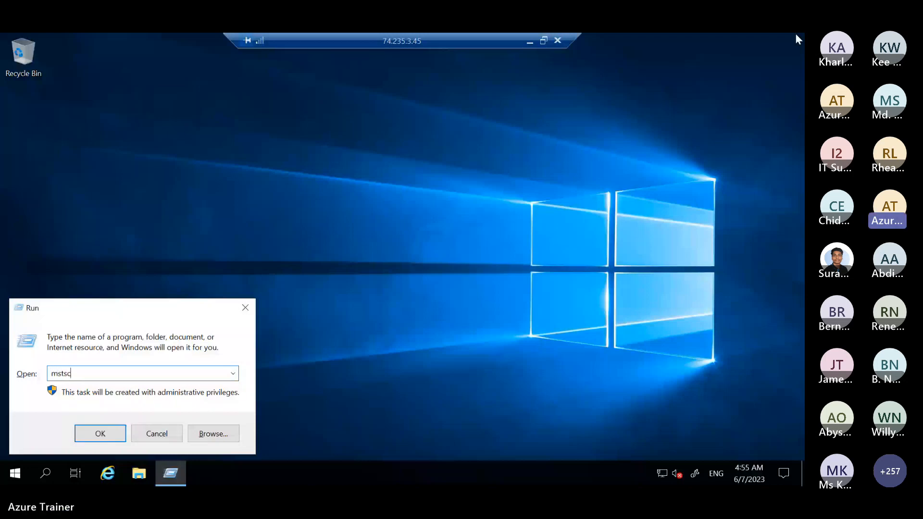
key("Return")
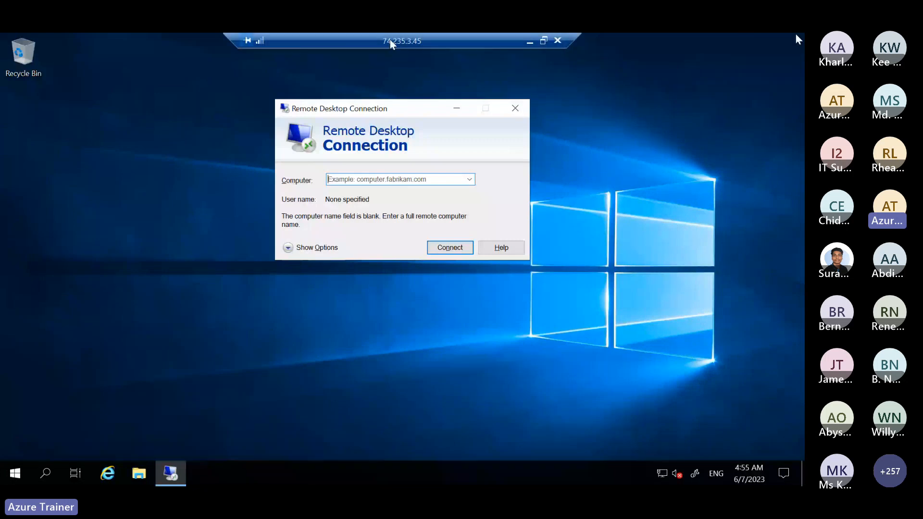
left_click(530, 42)
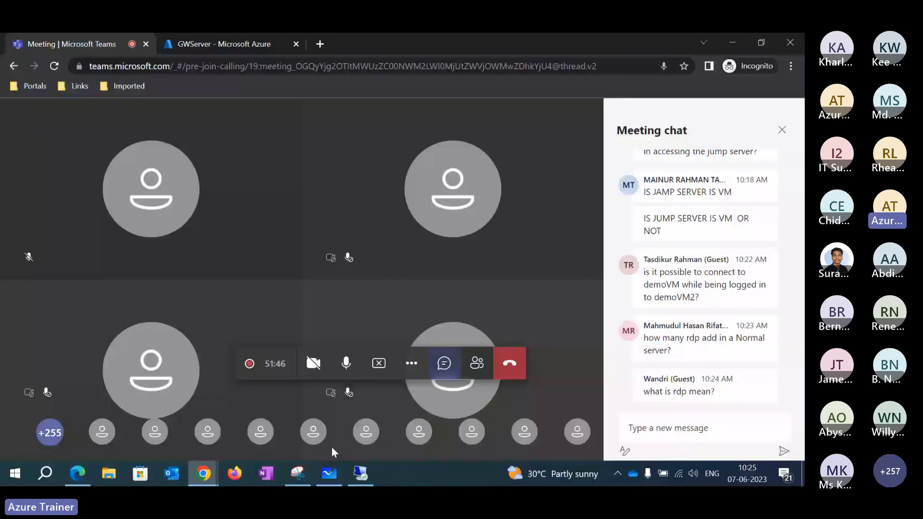
left_click(330, 473)
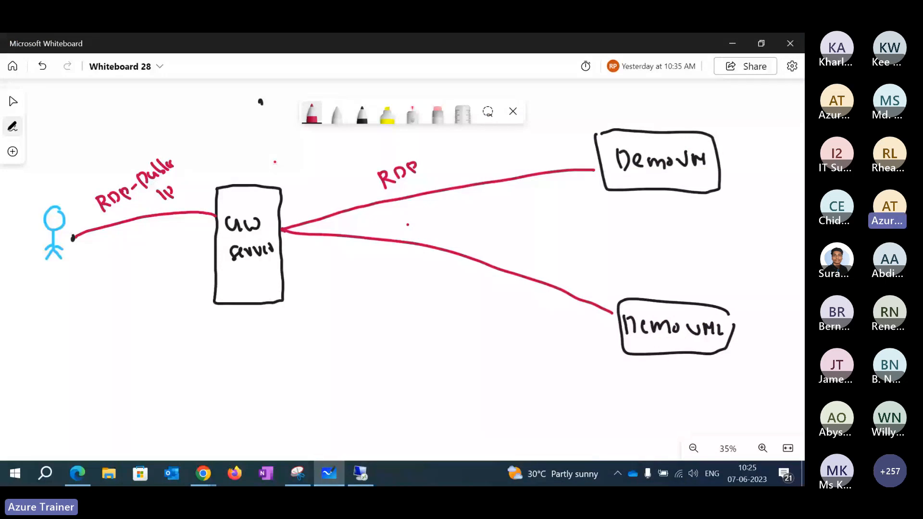
Circle the GW server box and RDP label in red, arc over RDP-Public IP, then return to Teams
left_click_drag(275, 162, 201, 293)
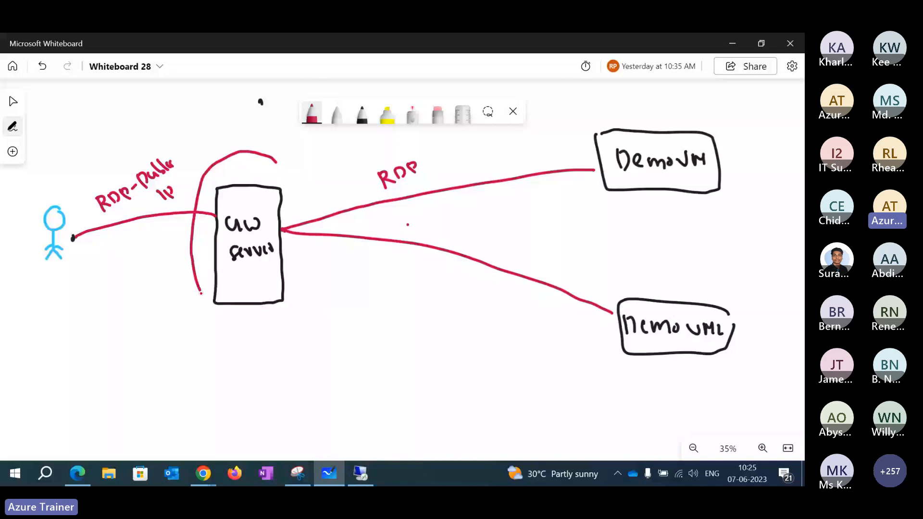
left_click_drag(201, 293, 280, 178)
left_click_drag(86, 177, 197, 163)
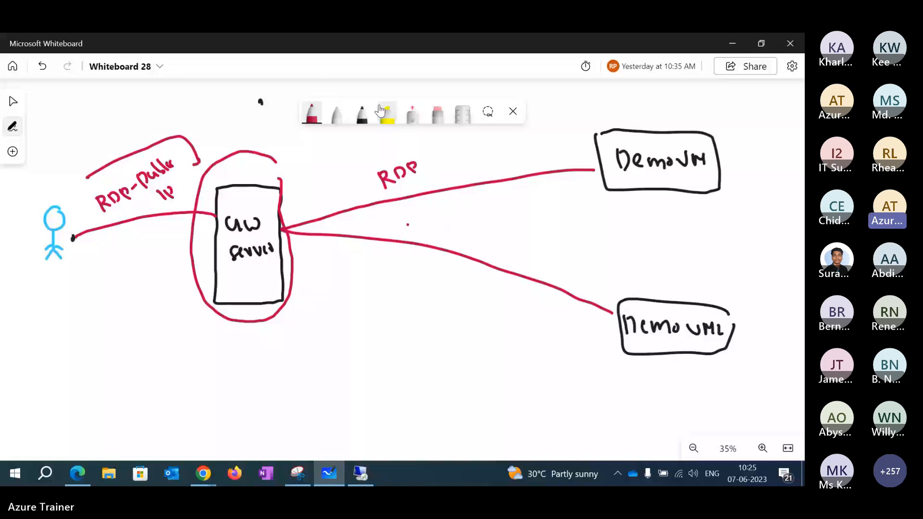
left_click_drag(422, 149, 400, 202)
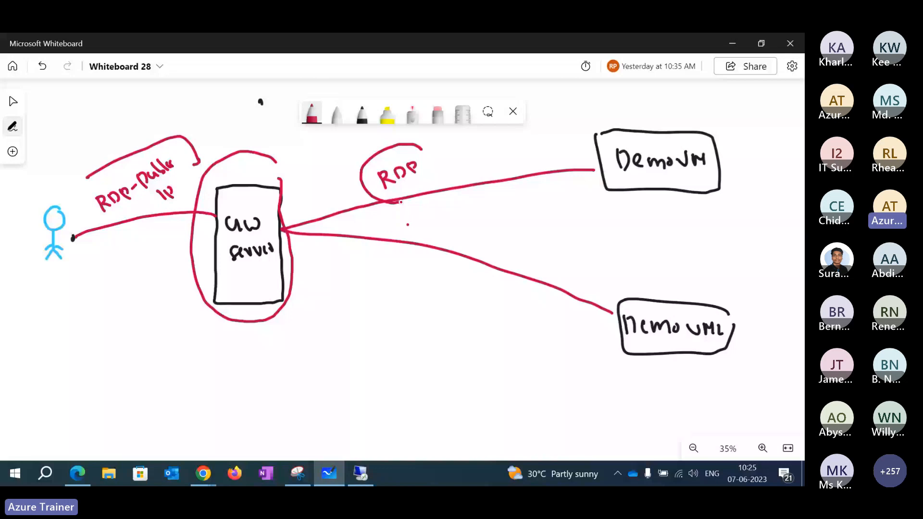
key("alt+Tab")
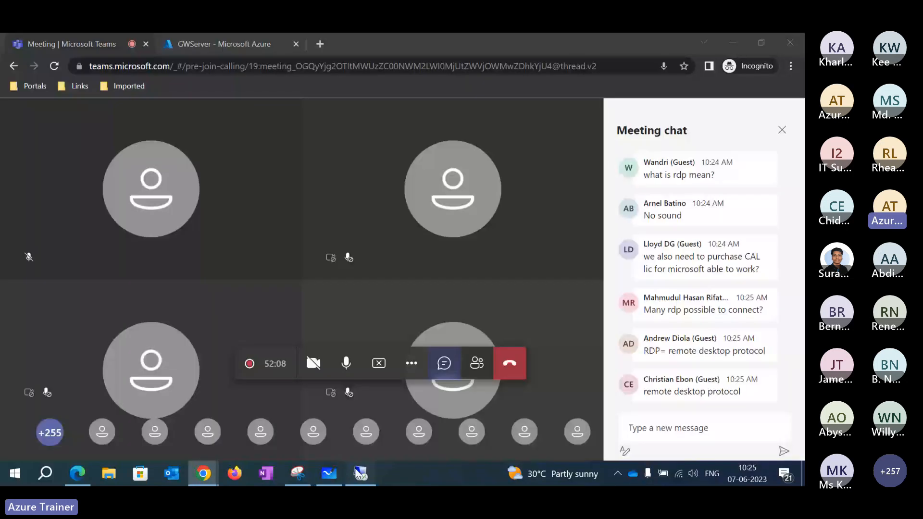
In the GWServer session, start a Remote Desktop connection to 10.0.0.4
left_click(360, 474)
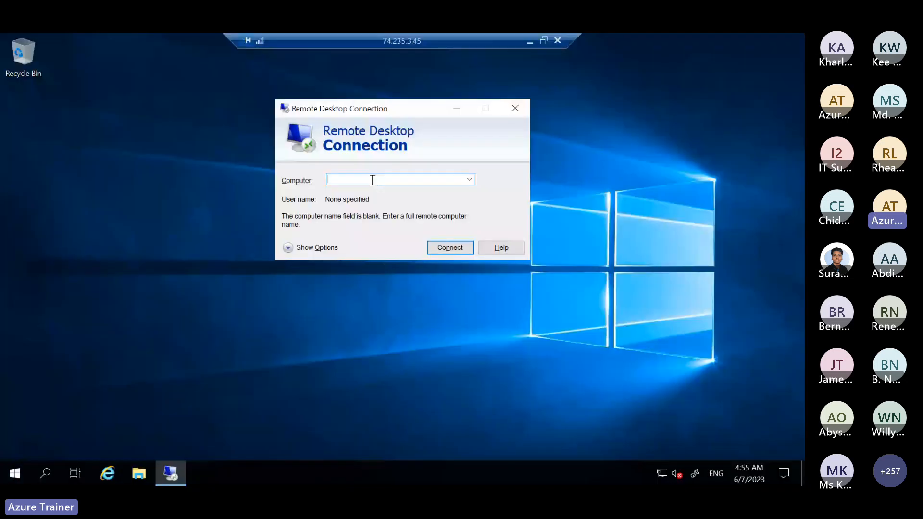
type("10.0.")
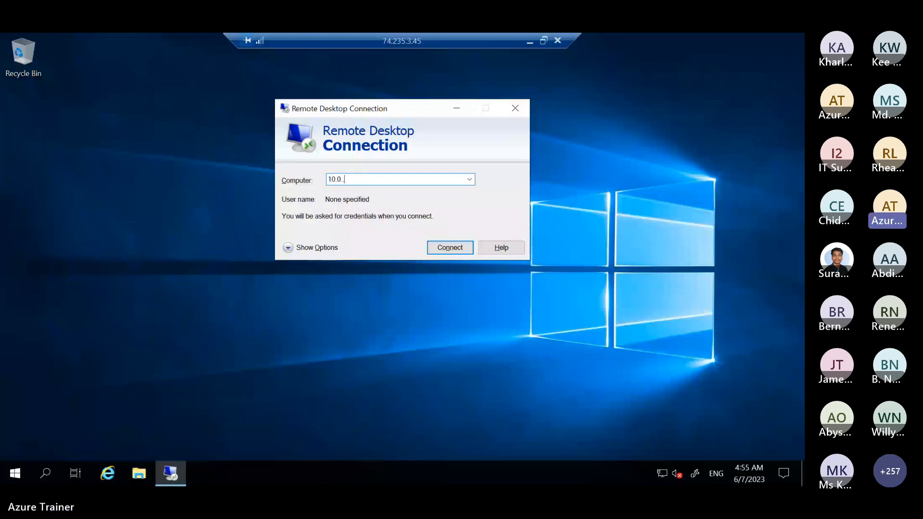
type("0")
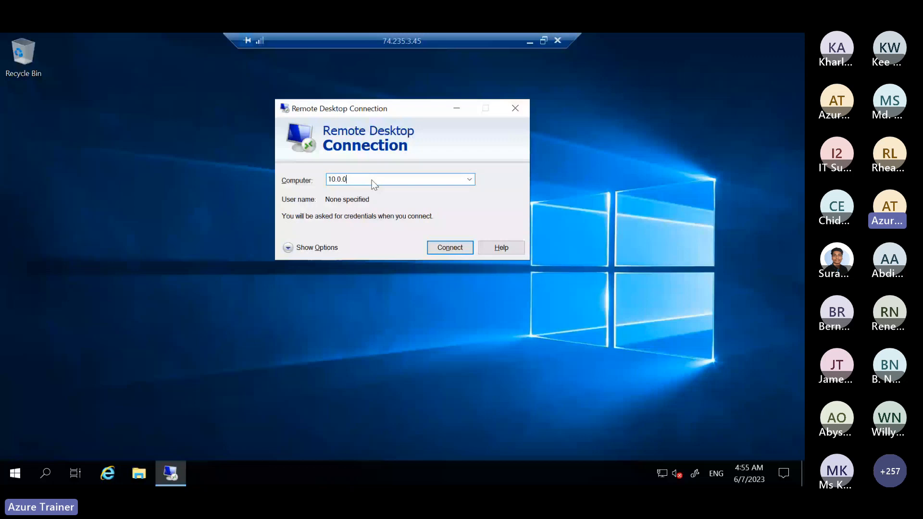
type(".4")
left_click(451, 250)
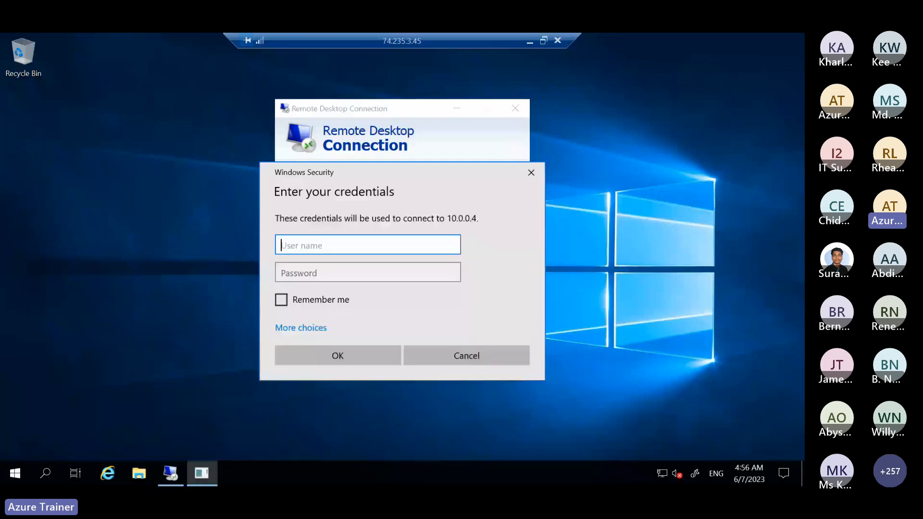
Sign in with the administrator user name and password, then accept the certificate warning
type(".\\trgadmin")
key("Tab")
type("••")
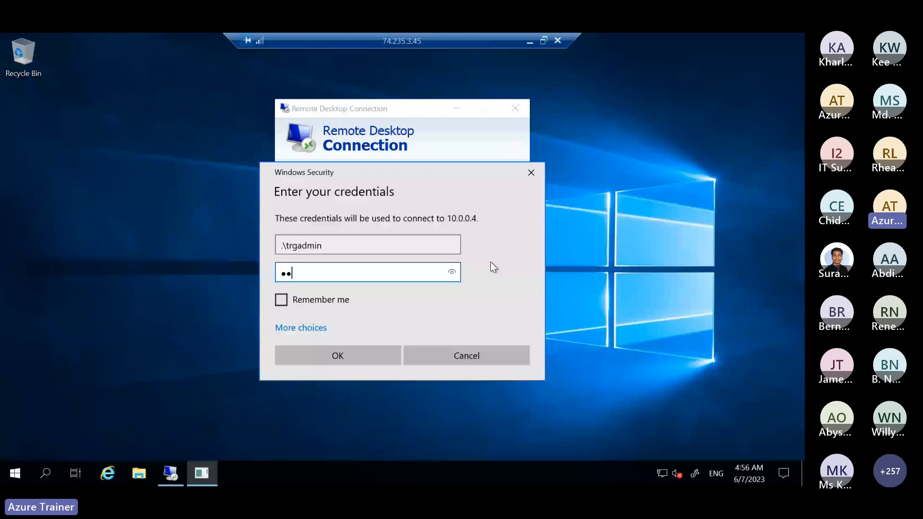
key("Return")
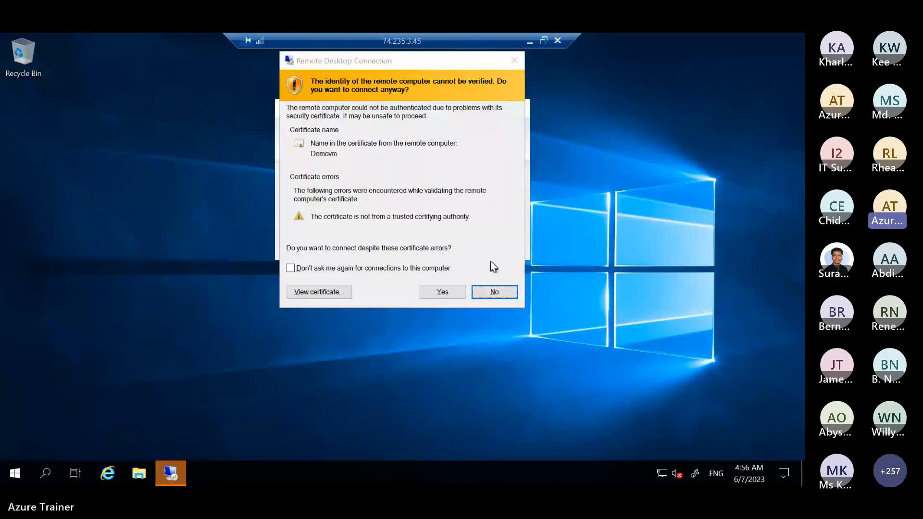
left_click(544, 40)
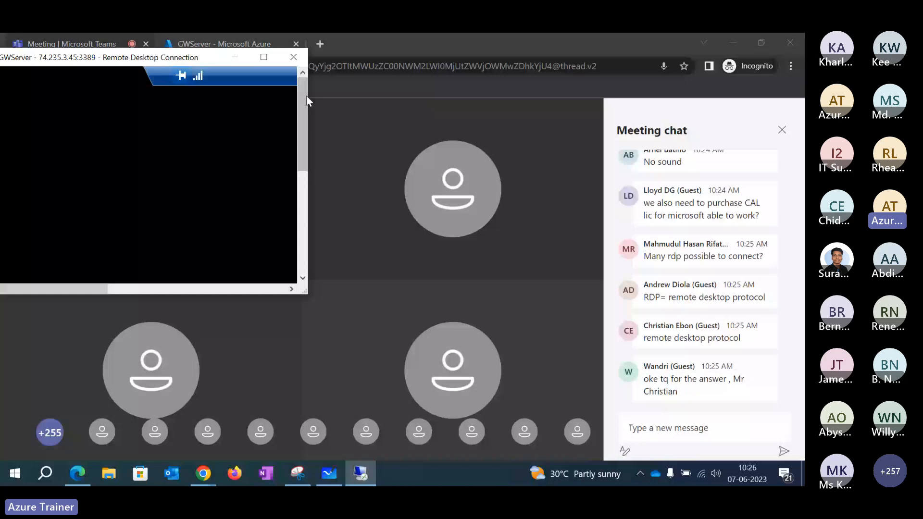
Maximise the nested 10.0.0.4 session, decline network discovery, close the Admin Center notice, then minimise it
left_click(263, 57)
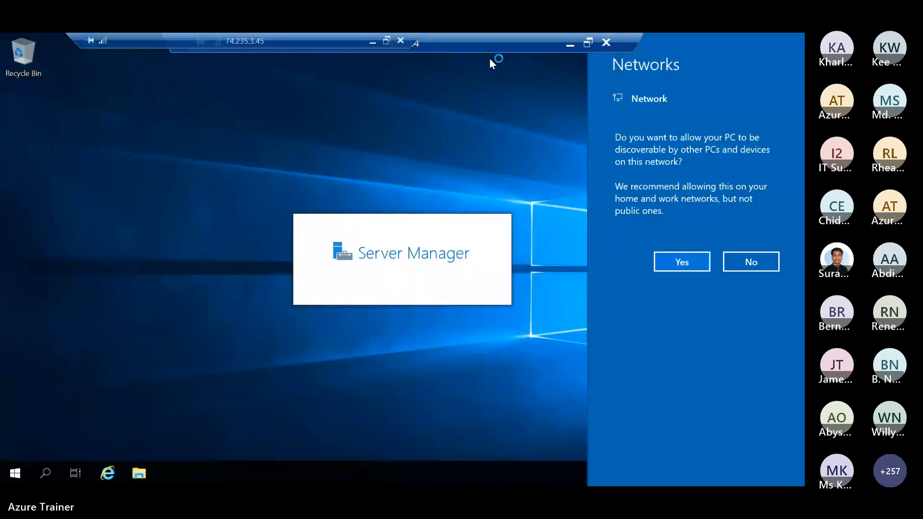
left_click(757, 269)
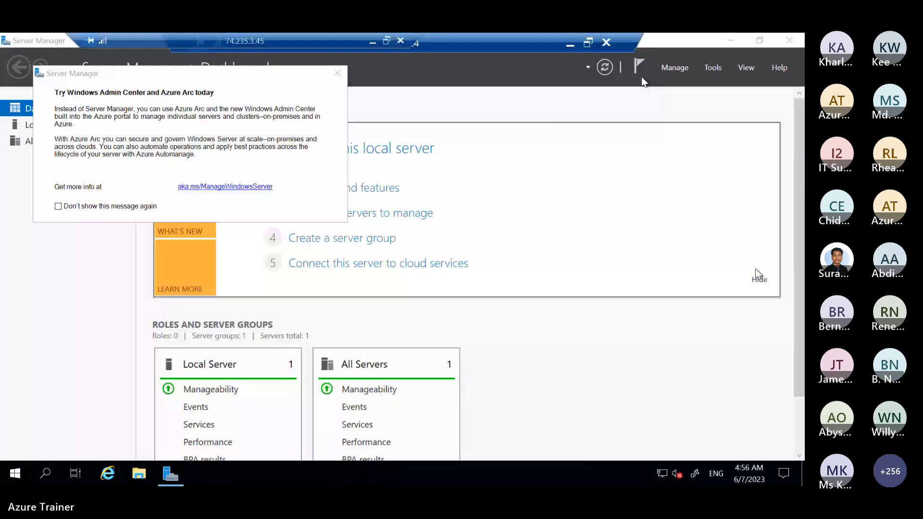
left_click(337, 73)
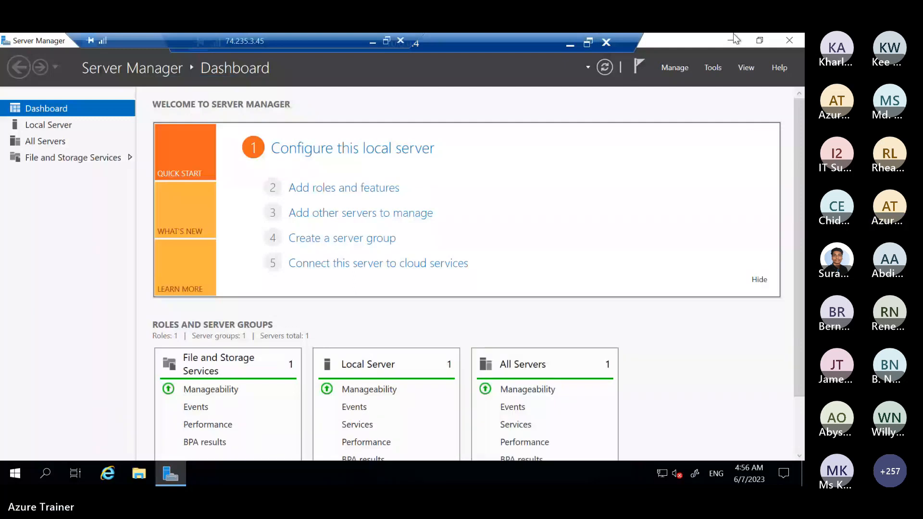
left_click(570, 44)
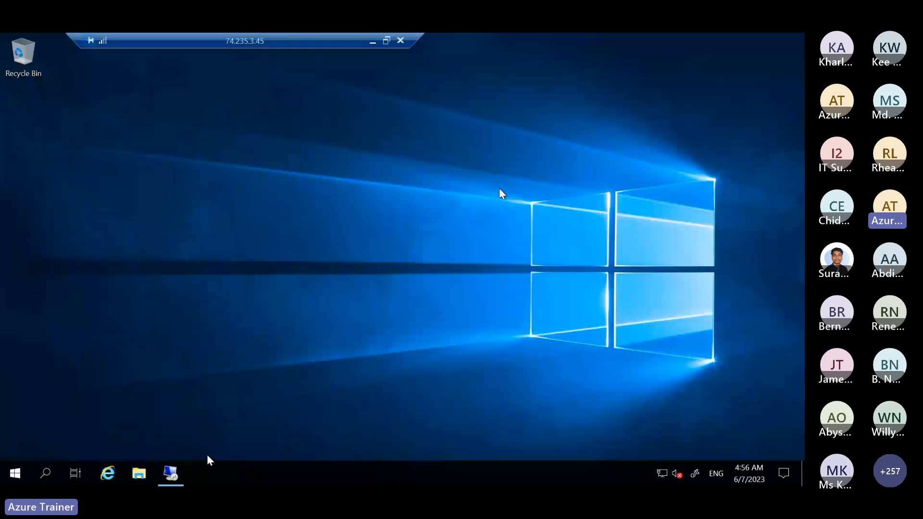
left_click(171, 474)
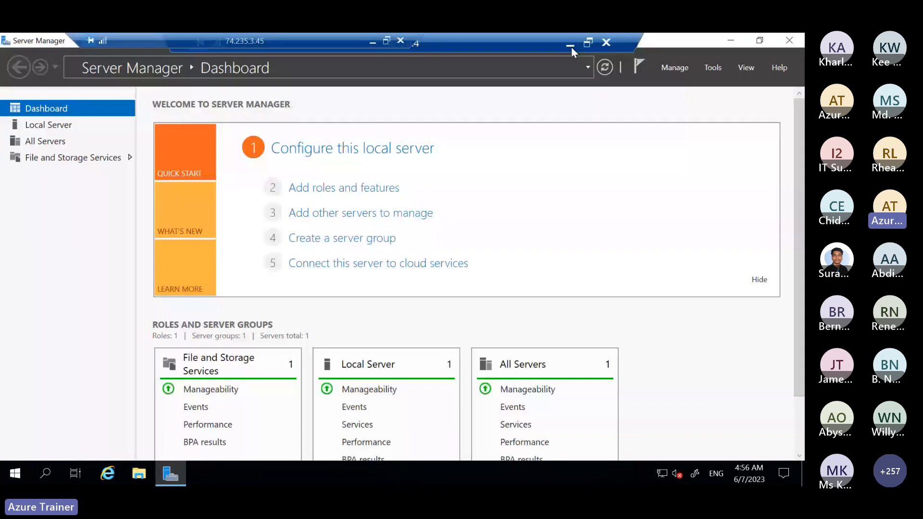
left_click(571, 46)
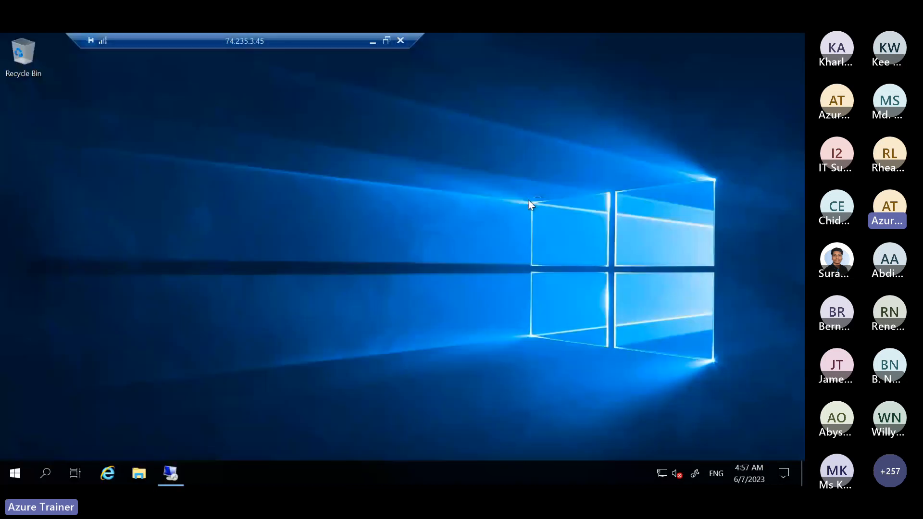
Connect to DemoVm2 at 10.0.0.5 with the administrator credentials, accepting its certificate warning
type("10.")
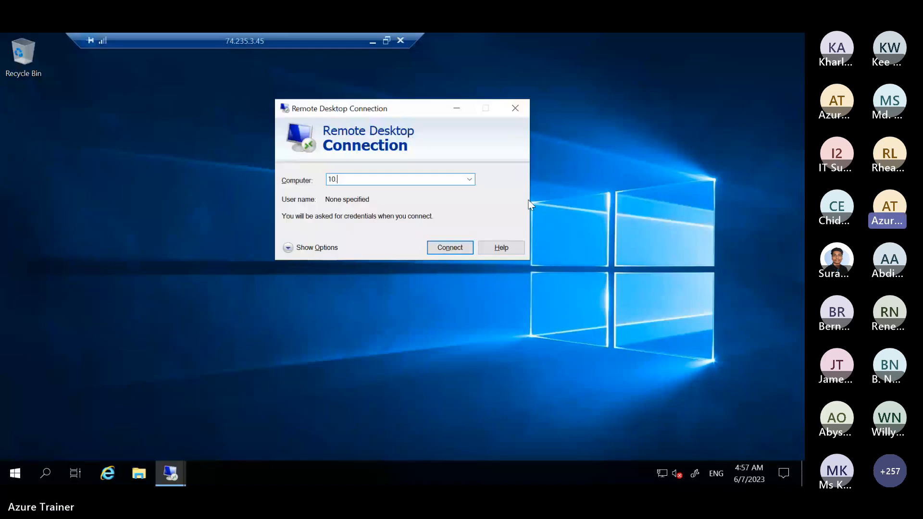
type("0.0.5")
key("Return")
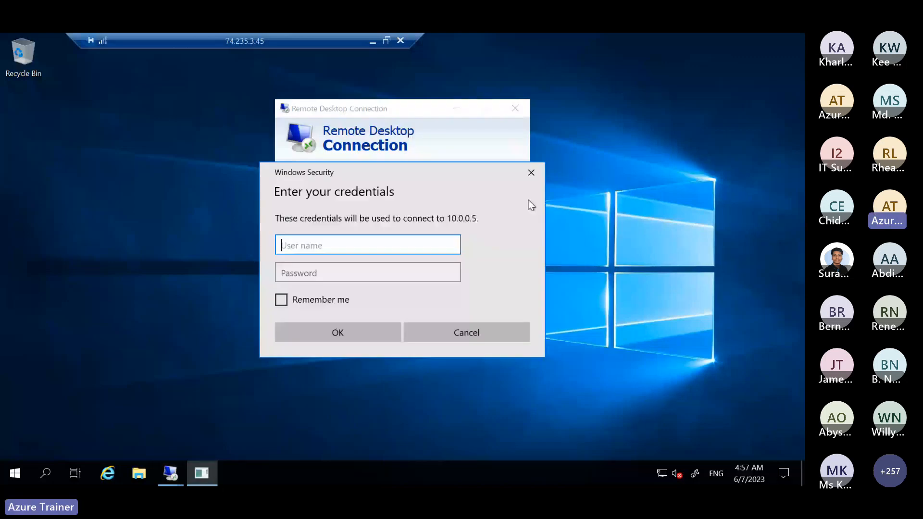
type(".\\trgadmi")
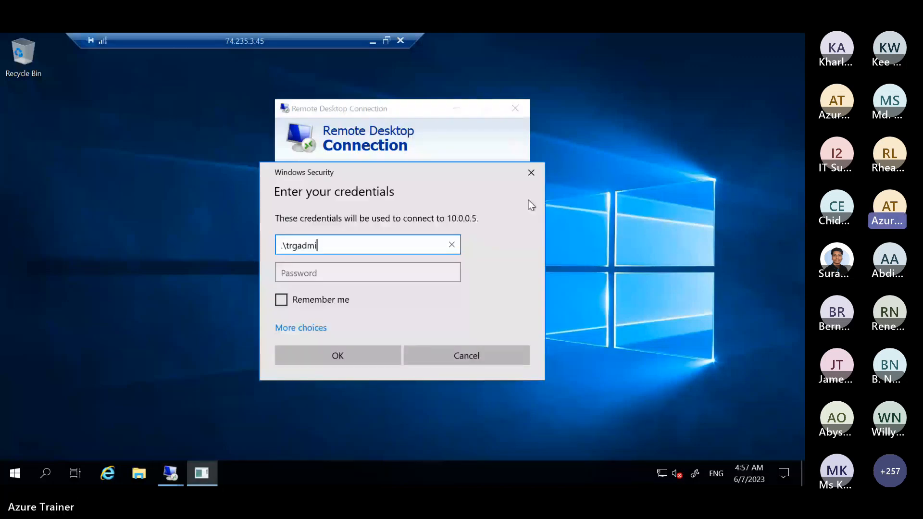
type("n")
key("Tab")
type("•••••")
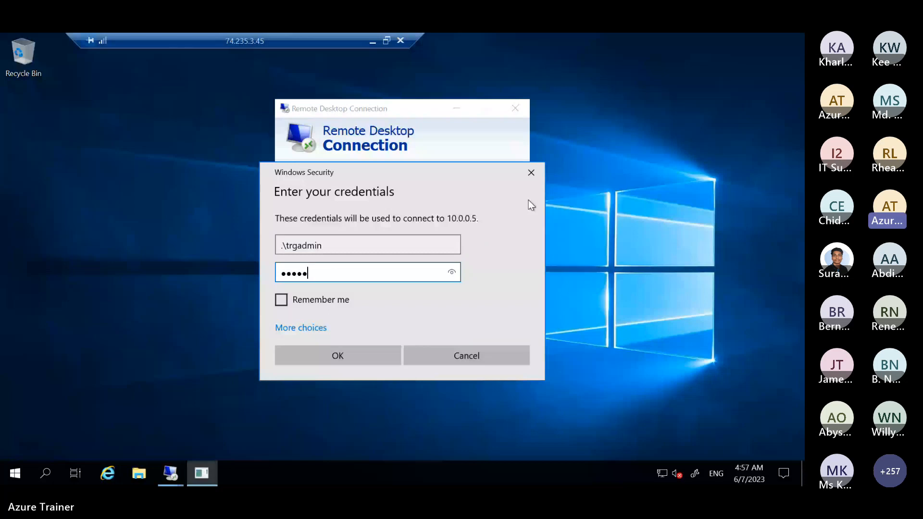
key("Return")
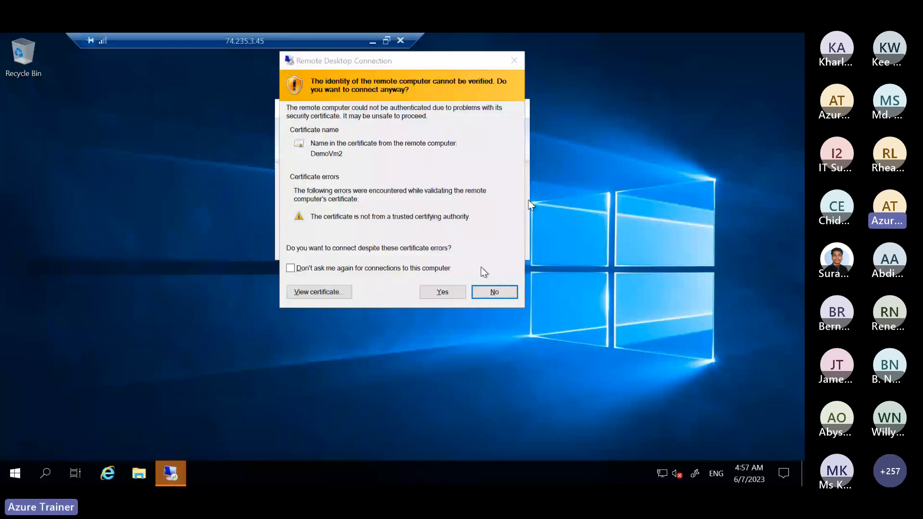
left_click(441, 292)
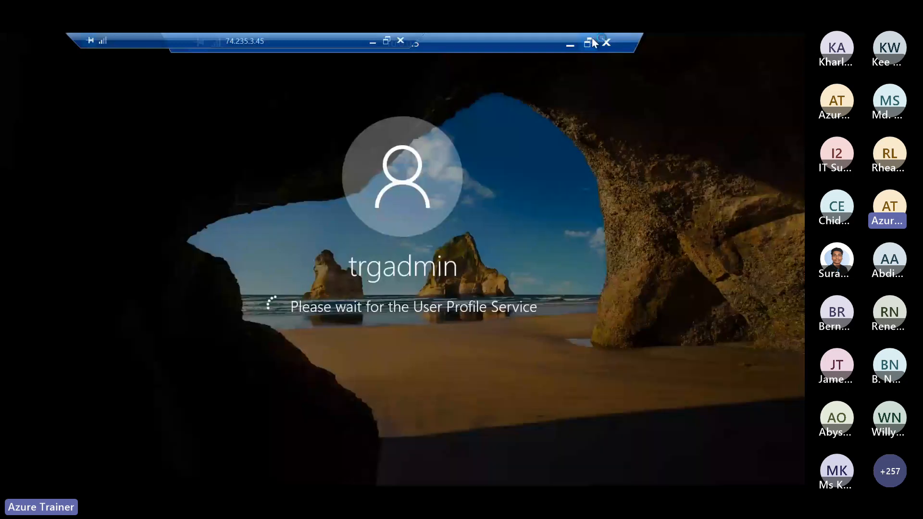
Window and minimise the 10.0.0.5 session, then minimise the GWServer session to reach Teams
left_click(590, 42)
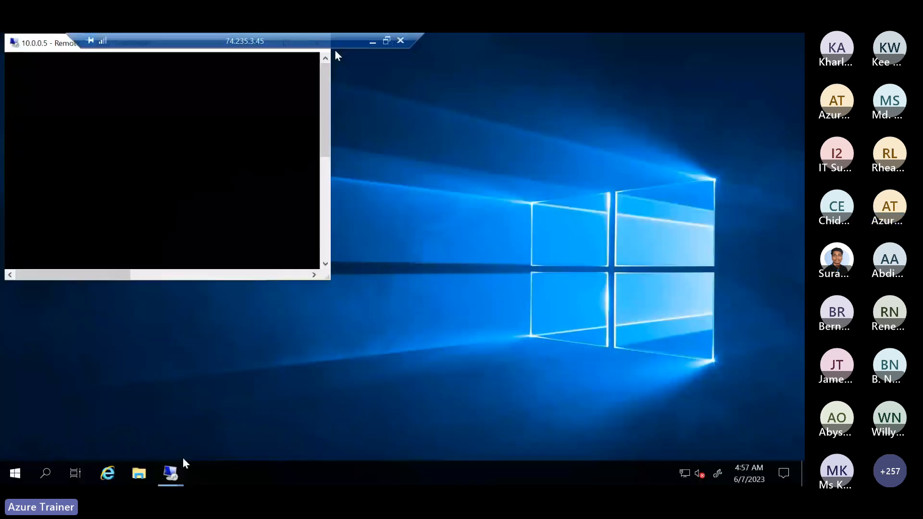
left_click_drag(139, 49, 503, 169)
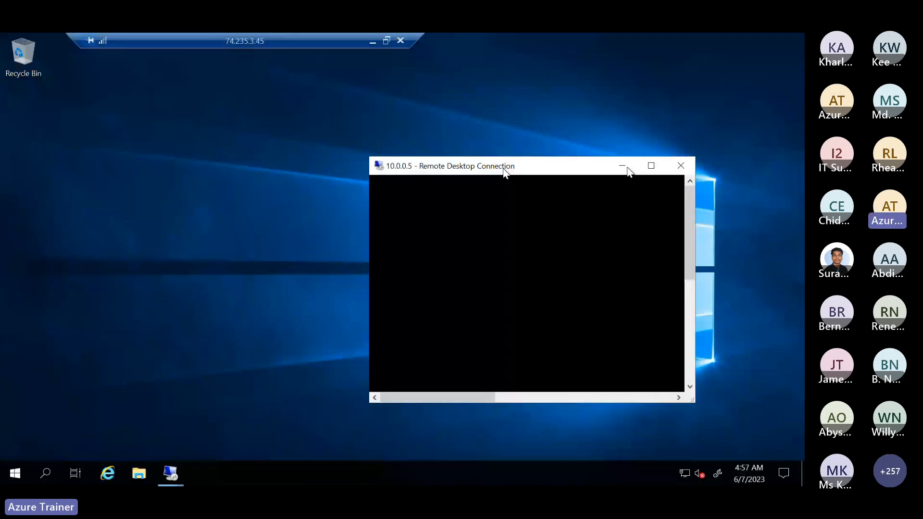
left_click(626, 168)
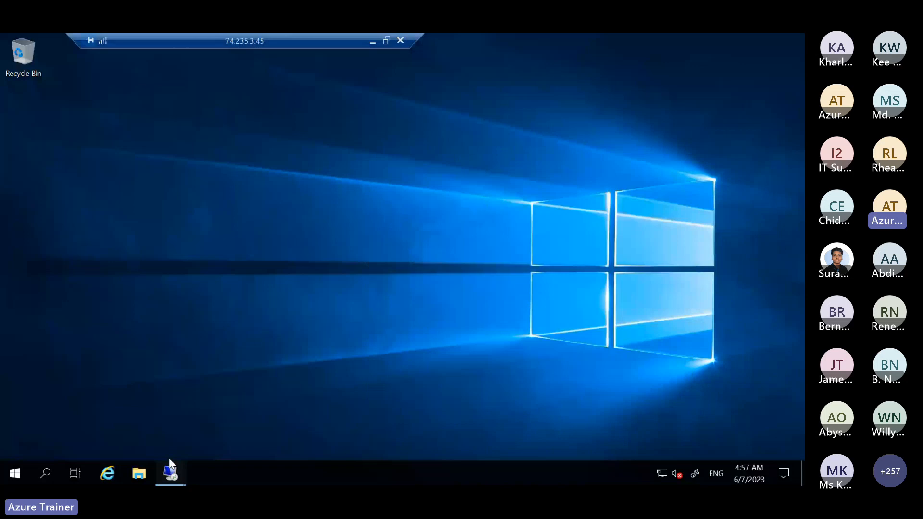
mouse_move(169, 458)
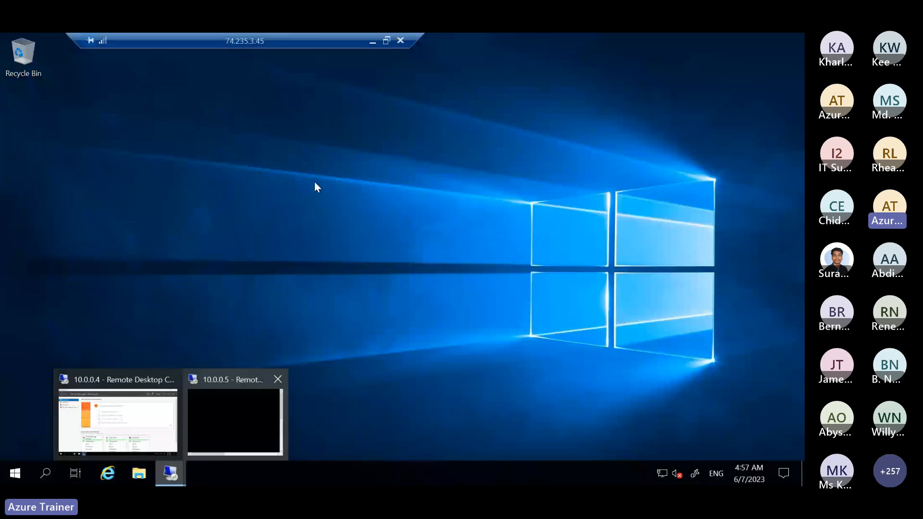
left_click(373, 42)
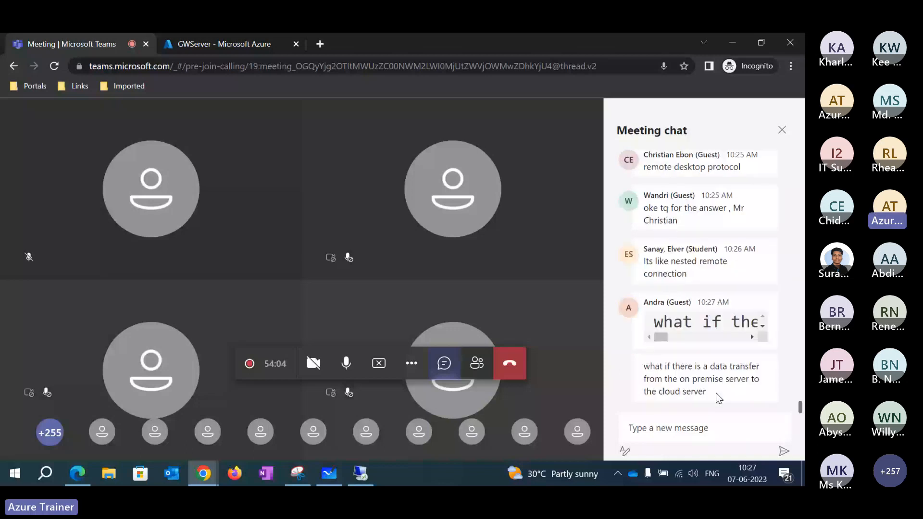
Highlight the chat question about on-premise-to-cloud data transfer, then switch to Whiteboard
left_click_drag(717, 394, 638, 374)
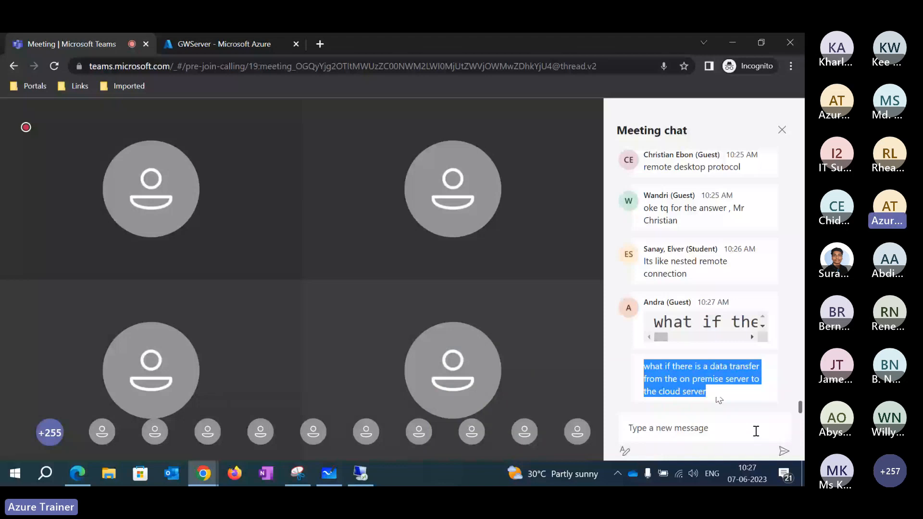
left_click(329, 474)
Clear the canvas, then write ONPREM above a rectangle for the on-prem server
right_click(343, 291)
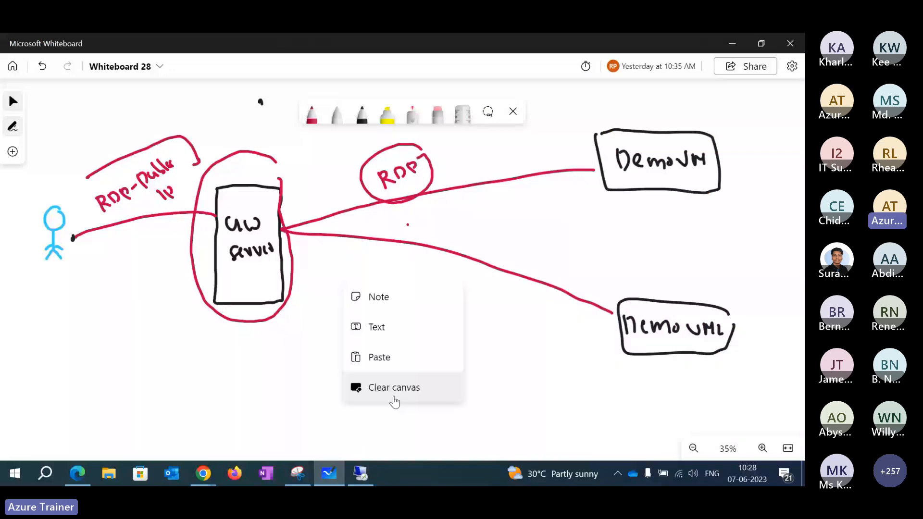
left_click(391, 388)
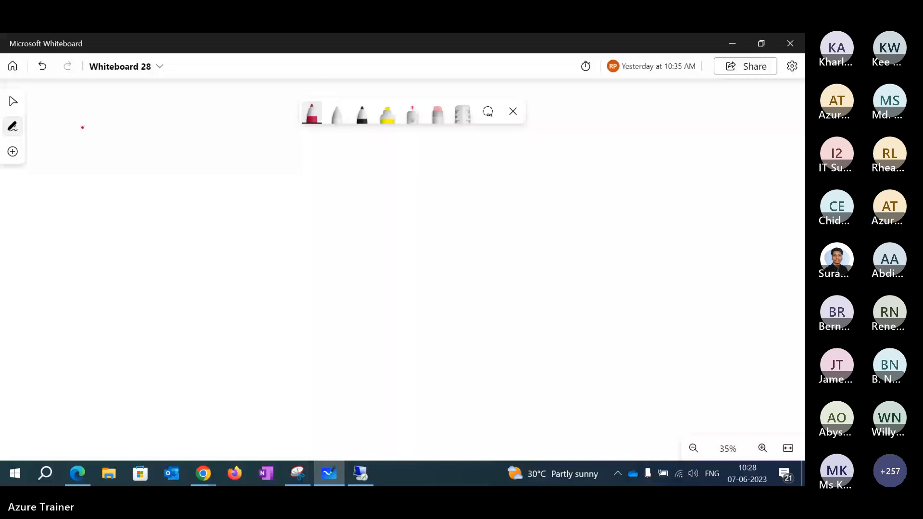
left_click_drag(82, 127, 142, 107)
left_click_drag(86, 169, 148, 302)
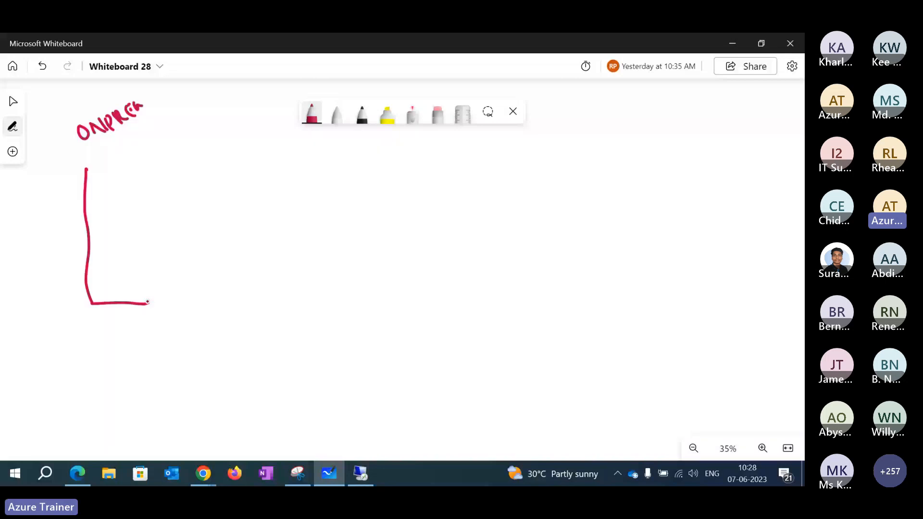
left_click_drag(87, 167, 155, 303)
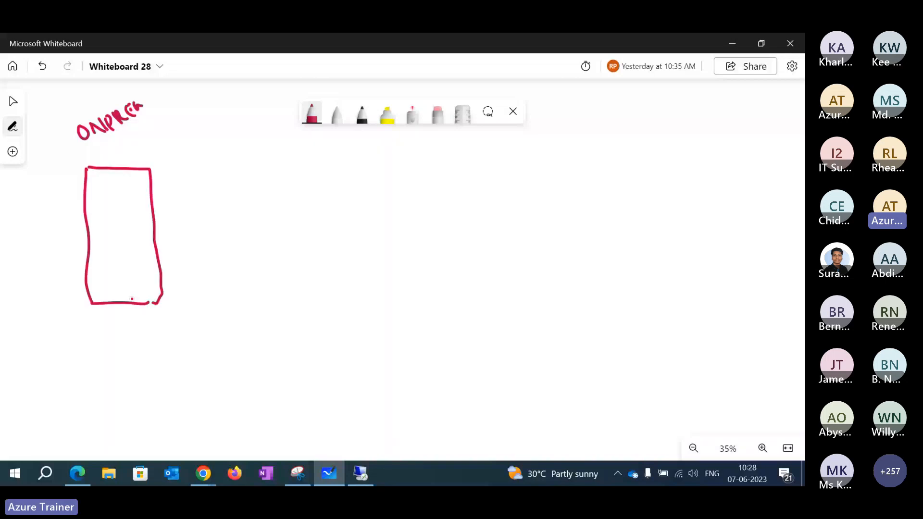
Draw a cloud on the right and write VPN beneath the connecting arrow
left_click_drag(543, 166, 628, 198)
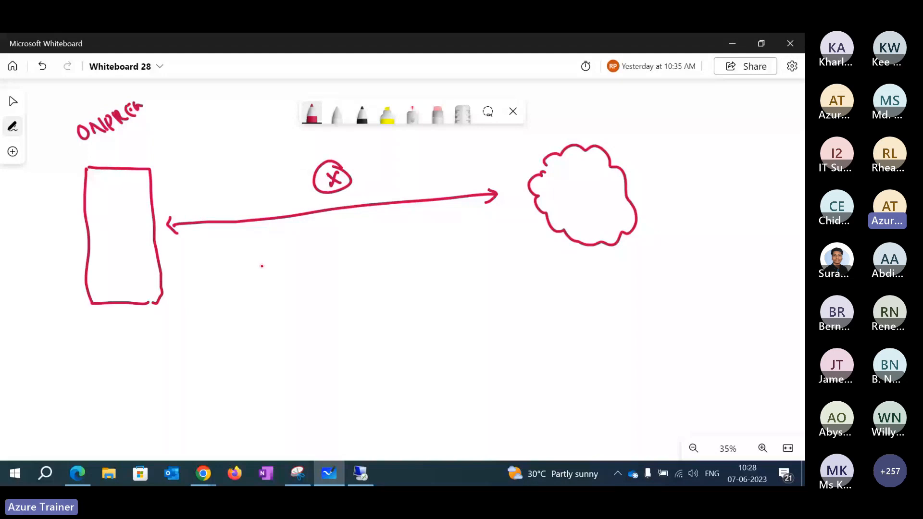
left_click_drag(267, 240, 280, 236)
left_click_drag(285, 238, 285, 246)
left_click_drag(294, 247, 306, 234)
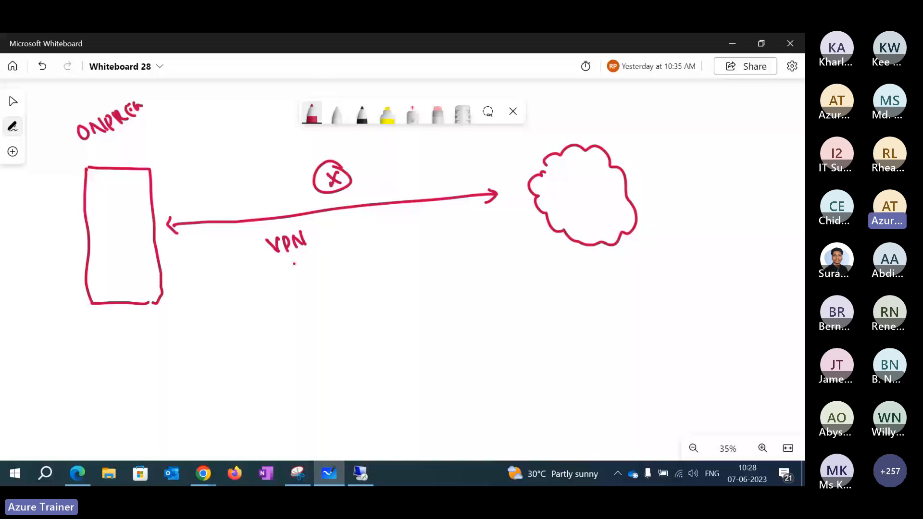
Draw three branches down from VPN labelled P2S, S2S and ExpR
left_click_drag(294, 260, 257, 319)
left_click_drag(293, 260, 317, 322)
left_click_drag(298, 261, 367, 310)
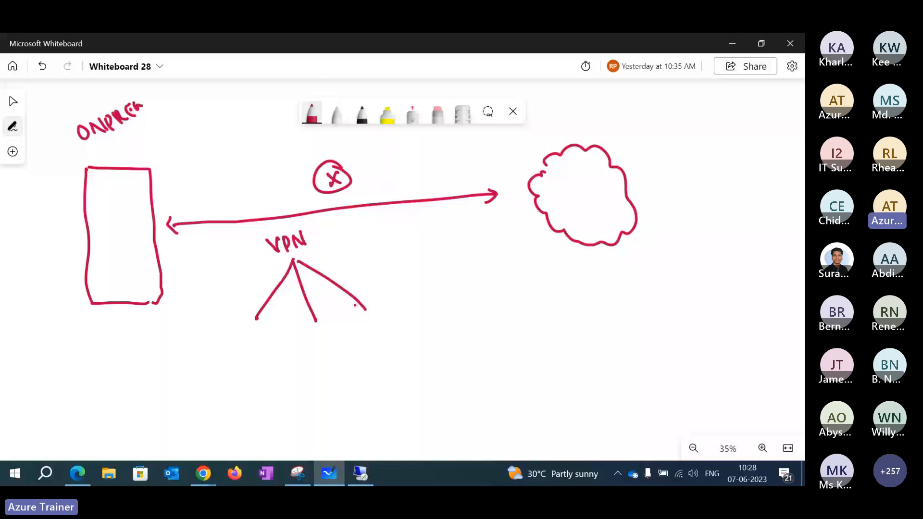
left_click_drag(233, 344, 237, 367)
left_click_drag(245, 349, 255, 357)
left_click_drag(263, 340, 257, 355)
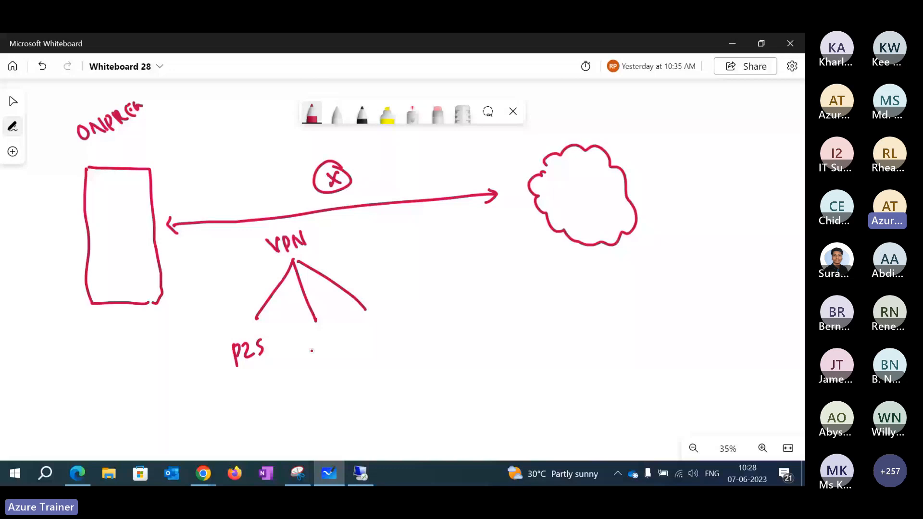
left_click_drag(301, 336, 295, 353)
left_click_drag(303, 339, 311, 344)
left_click_drag(320, 331, 314, 342)
left_click_drag(357, 319, 362, 335)
left_click_drag(357, 318, 371, 332)
left_click_drag(374, 313, 380, 329)
left_click_drag(385, 311, 398, 316)
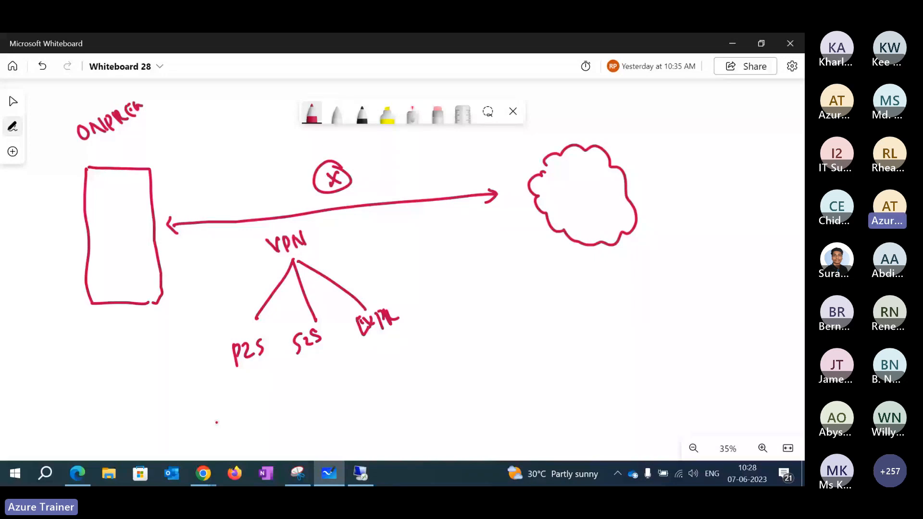
Circle P2S with a cross below it, and add downward arrows under S2S and ExpR
left_click_drag(245, 329, 267, 339)
left_click_drag(242, 329, 272, 339)
left_click_drag(252, 385, 250, 386)
left_click_drag(246, 390, 262, 404)
left_click_drag(259, 390, 248, 406)
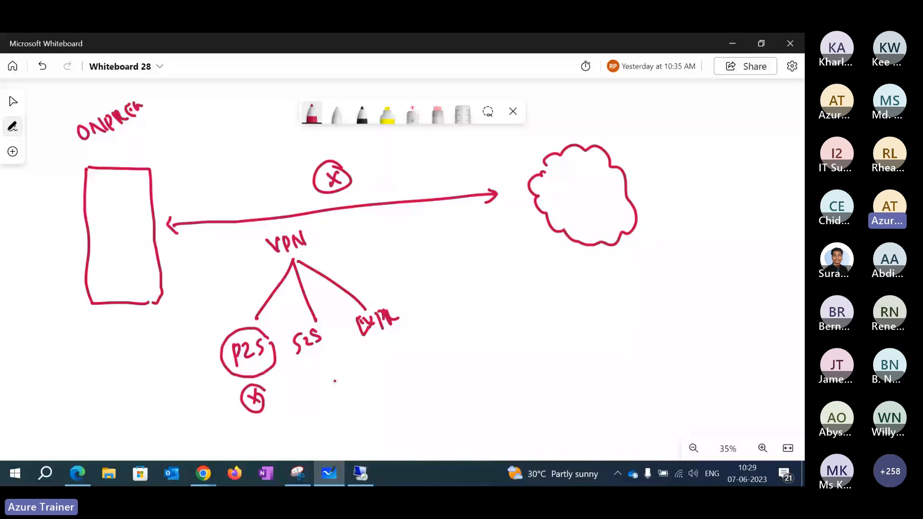
left_click_drag(304, 361, 331, 354)
left_click_drag(320, 364, 327, 387)
left_click_drag(321, 379, 332, 381)
left_click_drag(387, 336, 390, 359)
left_click_drag(384, 350, 395, 349)
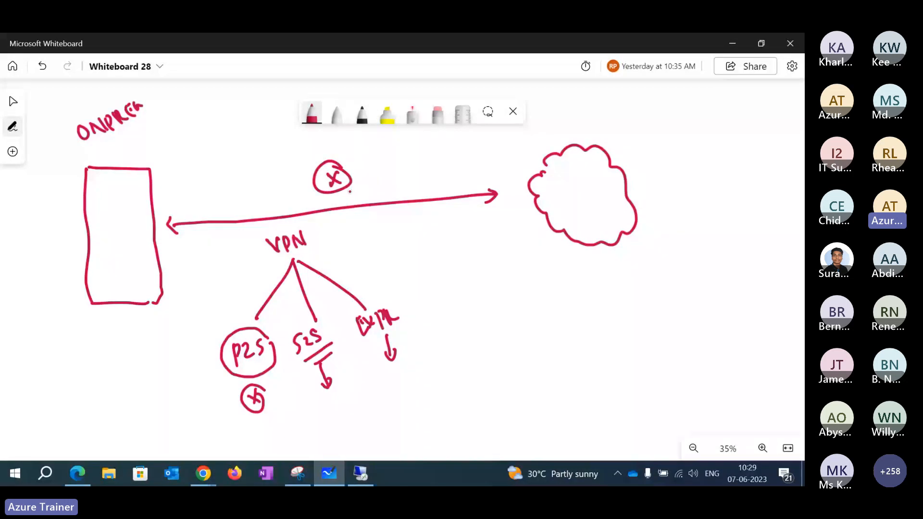
left_click(438, 115)
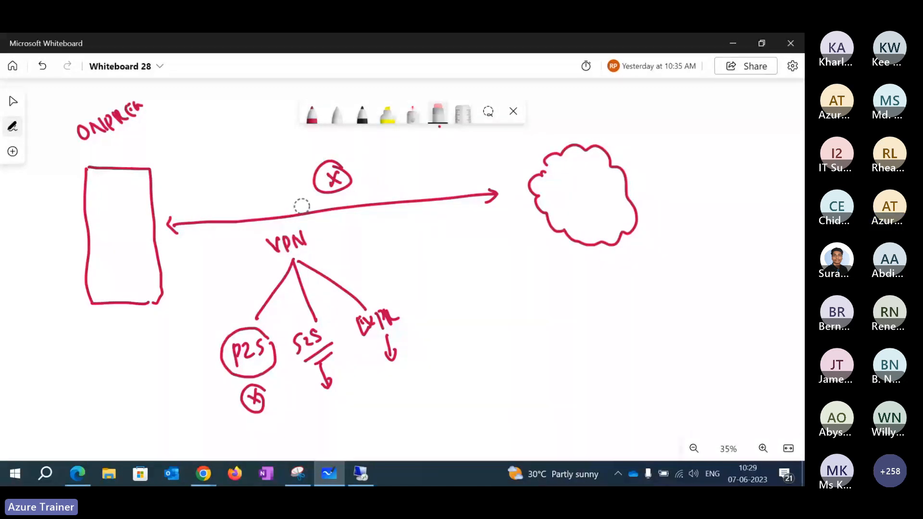
Erase the VPN tree, write DC in the box, and link it to the cloud with an ADConnect arrow
mouse_move(245, 220)
left_mouse_down()
mouse_move(307, 197)
mouse_move(274, 260)
mouse_move(367, 316)
left_mouse_up()
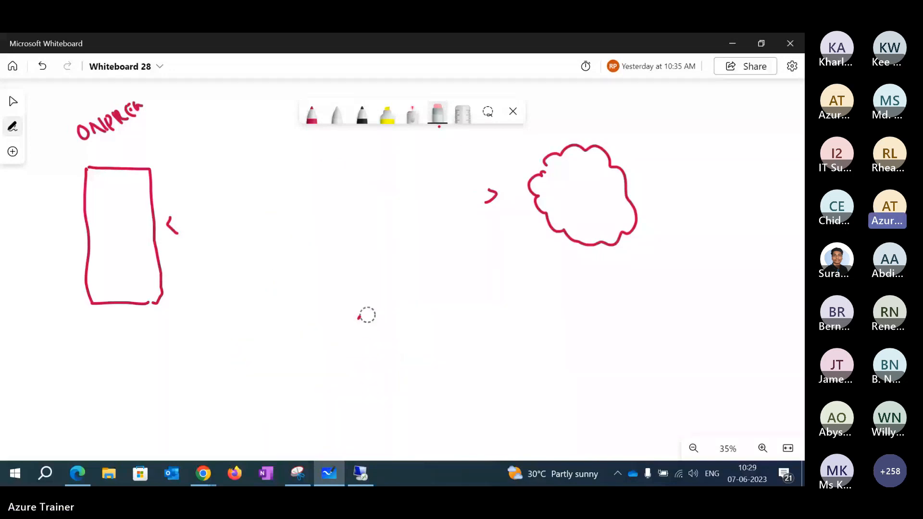
left_click(310, 124)
left_click_drag(97, 226, 124, 221)
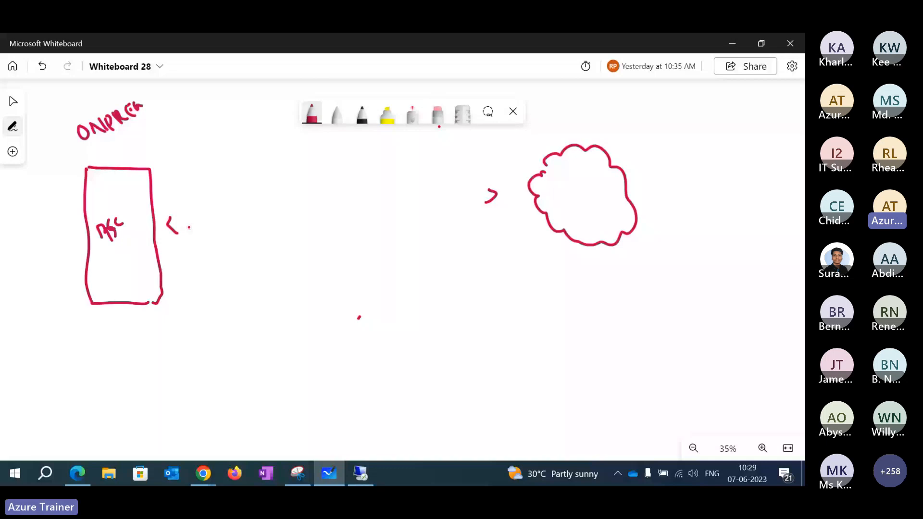
left_click_drag(176, 224, 482, 201)
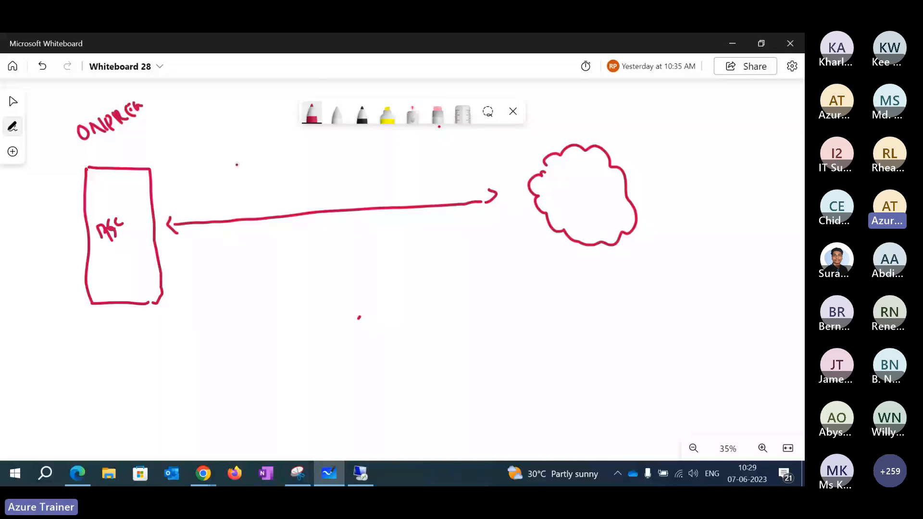
left_click_drag(237, 164, 332, 137)
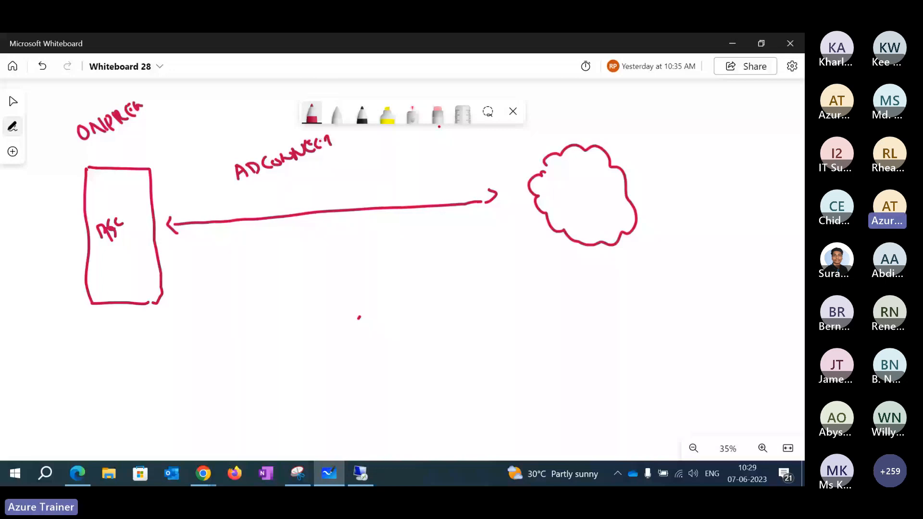
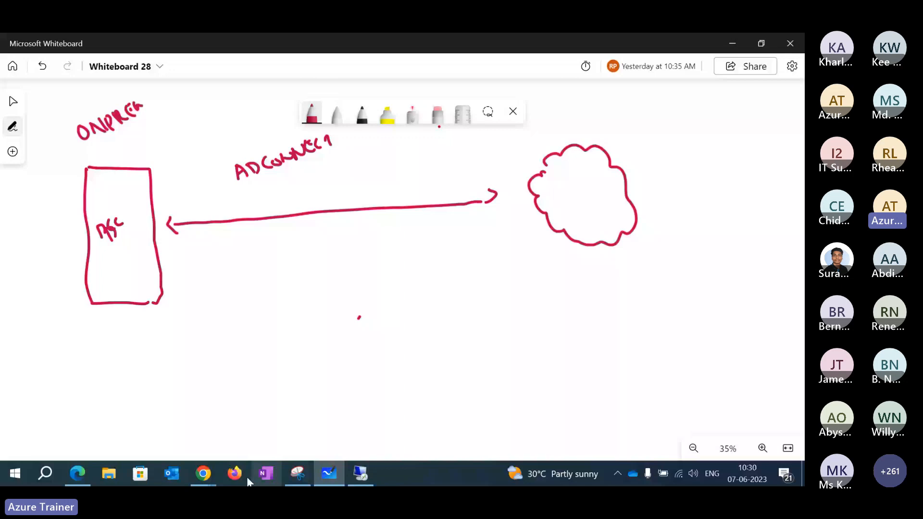
Leave the Whiteboard sketch and bring the Teams meeting chat back to the front
left_click(203, 474)
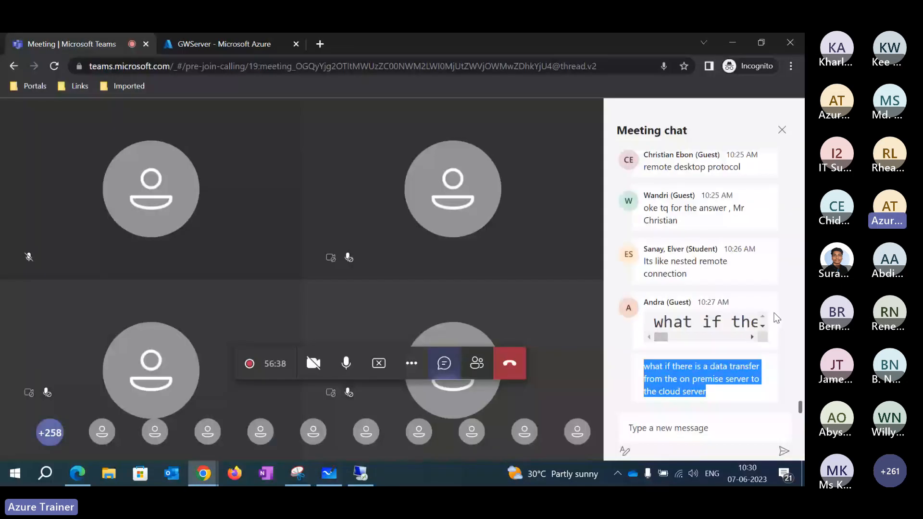
Reply 'RDC' in the meeting chat to the on-premise-to-cloud data transfer question
scroll(697, 298, "up", 3)
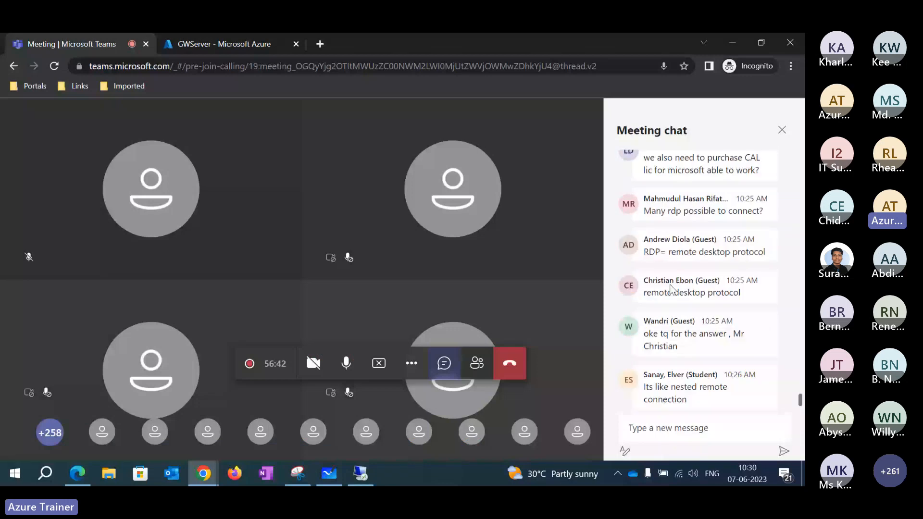
left_click(691, 425)
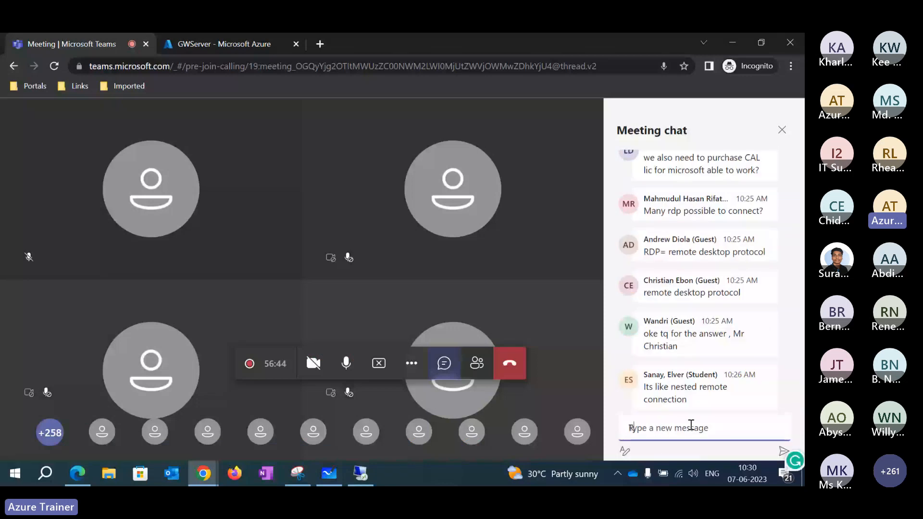
type("RDC")
key("Return")
Review earlier questions, briefly highlighting the CAL licences one, then return to the newest messages
scroll(732, 376, "up", 1)
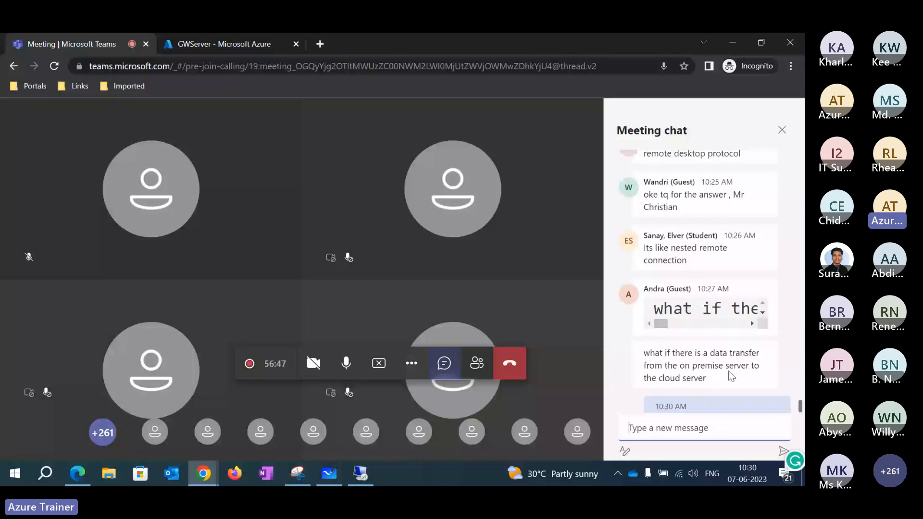
scroll(732, 376, "up", 5)
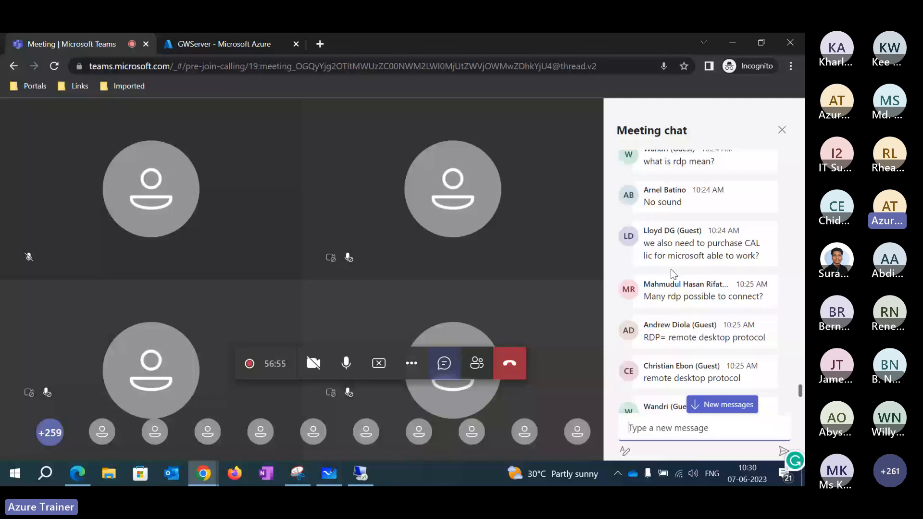
left_click_drag(650, 243, 758, 255)
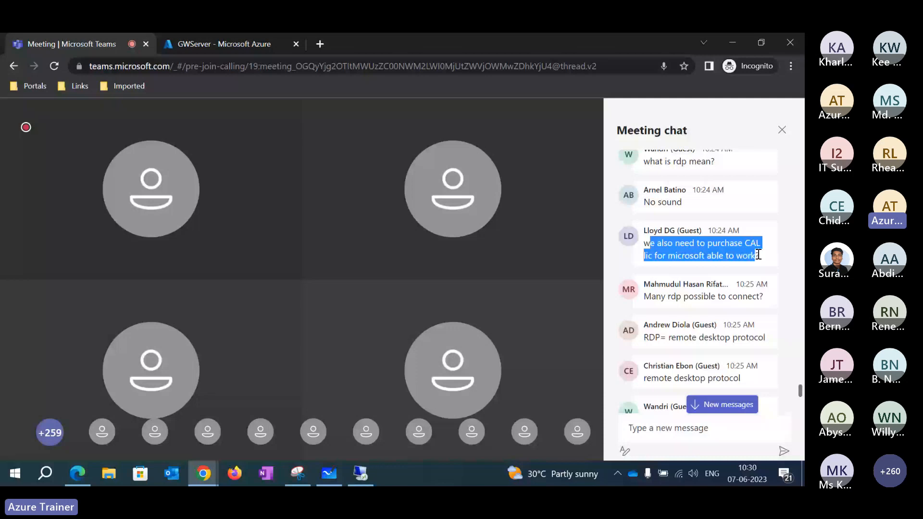
scroll(757, 257, "up", 1)
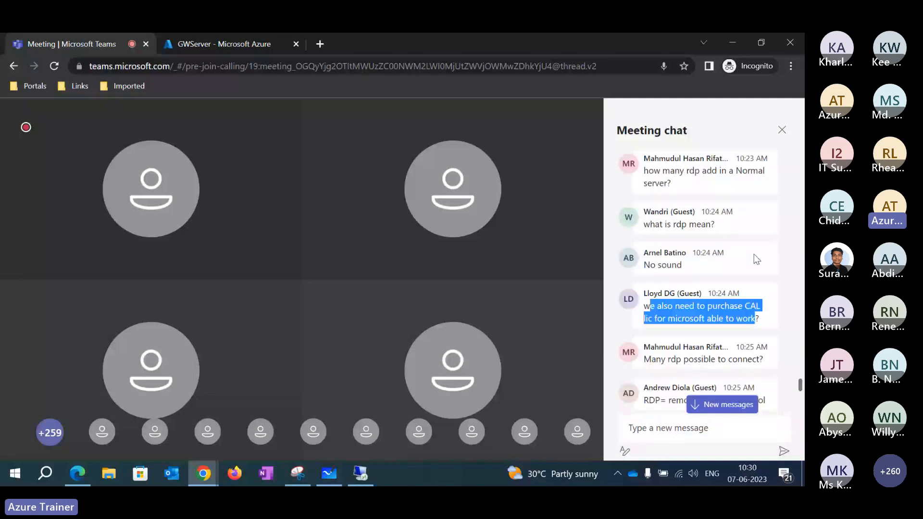
left_click(754, 254)
scroll(726, 277, "up", 1)
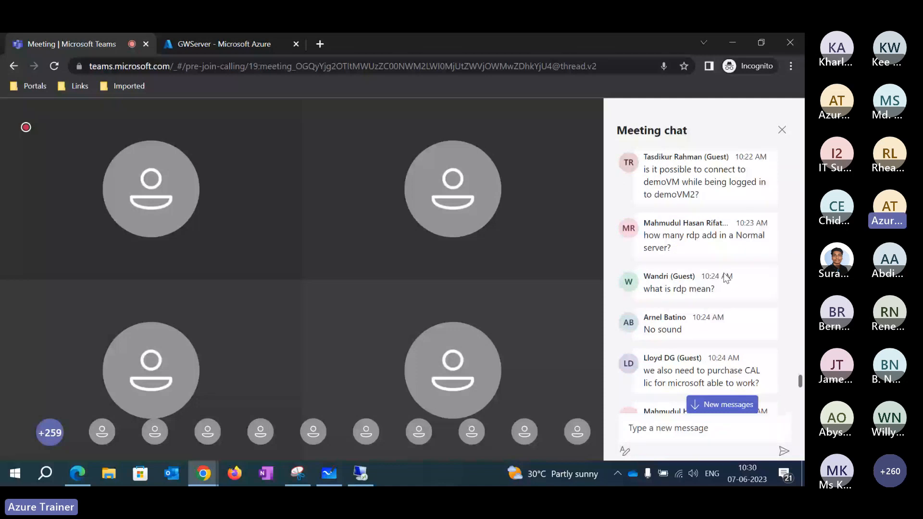
left_click(738, 404)
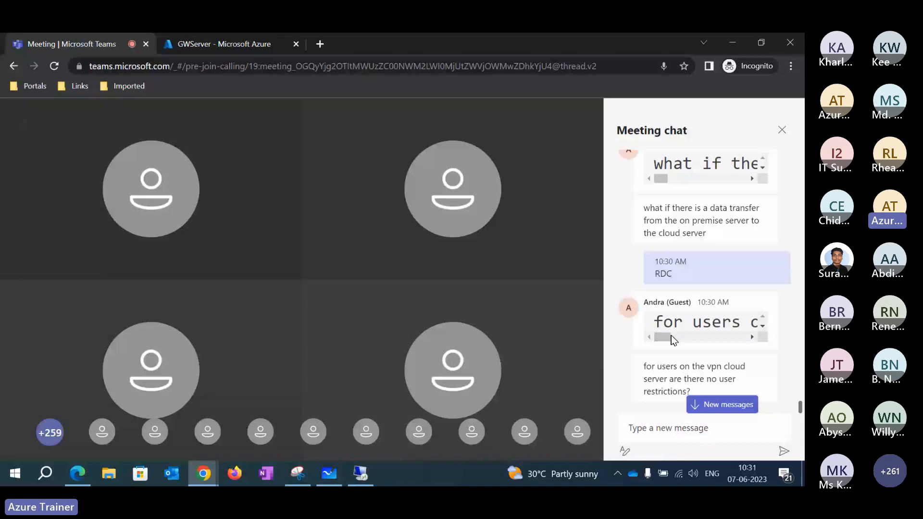
left_click(655, 432)
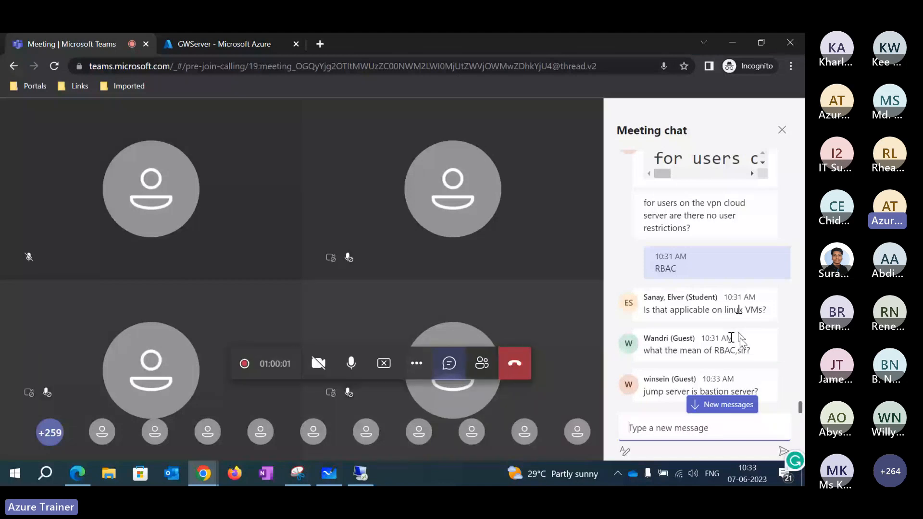
scroll(736, 339, "down", 1)
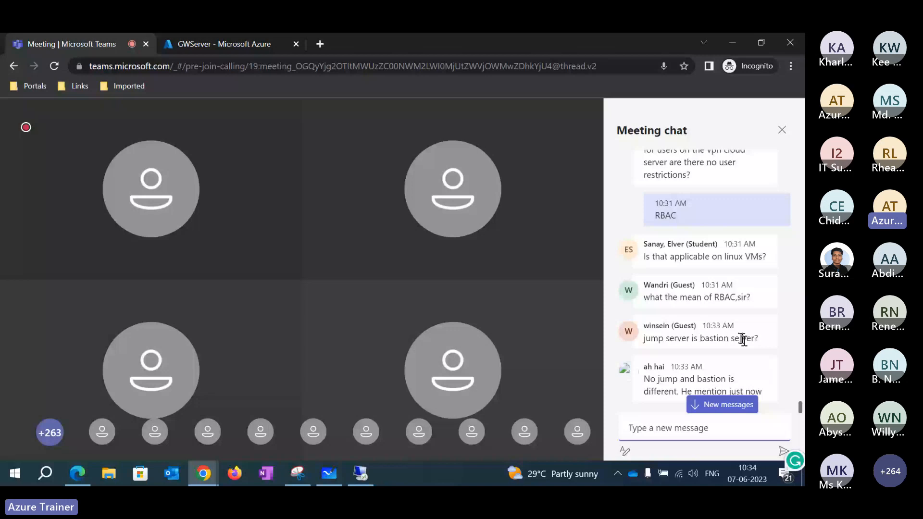
scroll(743, 339, "down", 2)
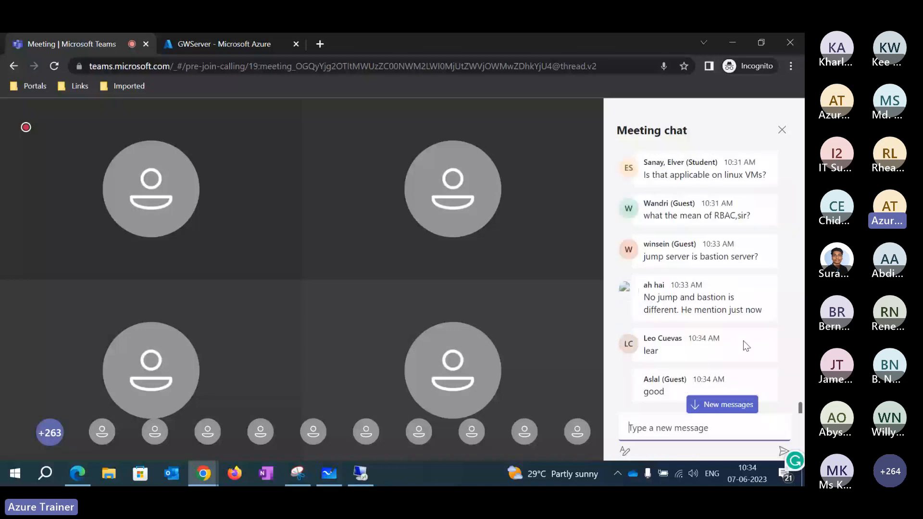
scroll(744, 341, "down", 1)
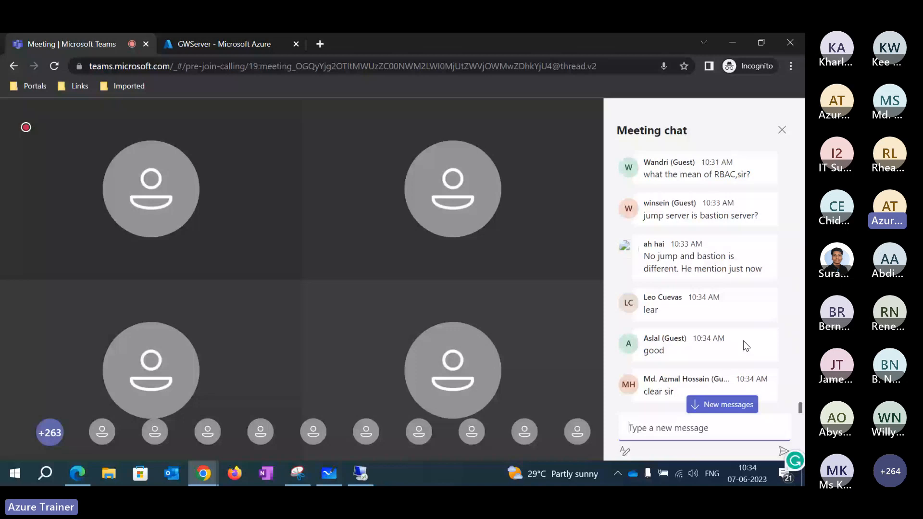
scroll(746, 345, "down", 2)
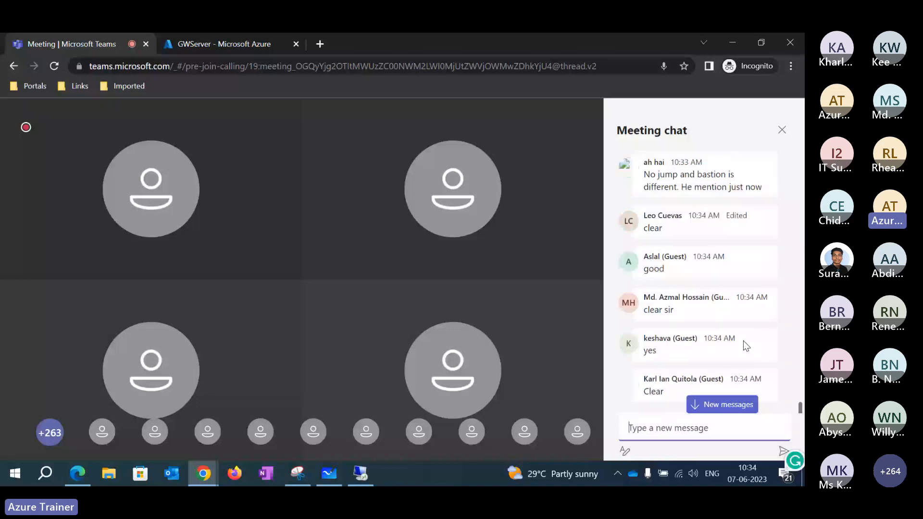
scroll(745, 345, "down", 3)
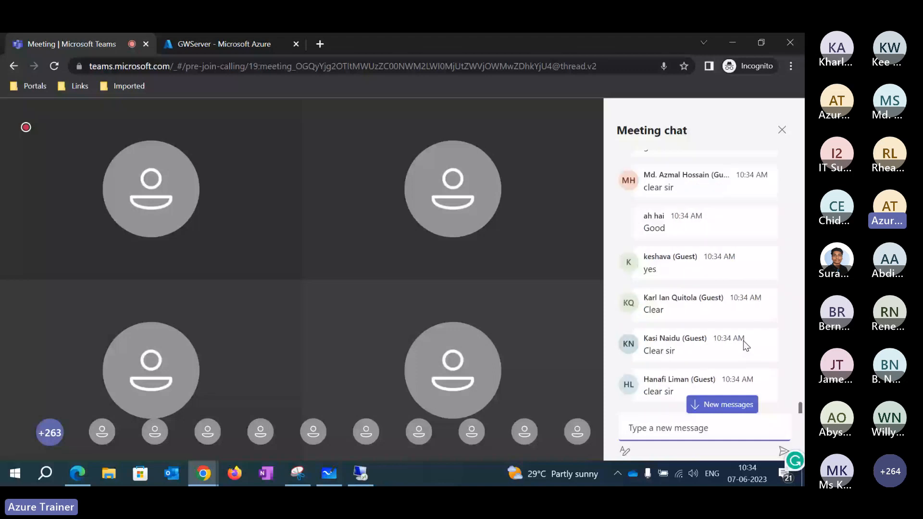
scroll(745, 345, "down", 1)
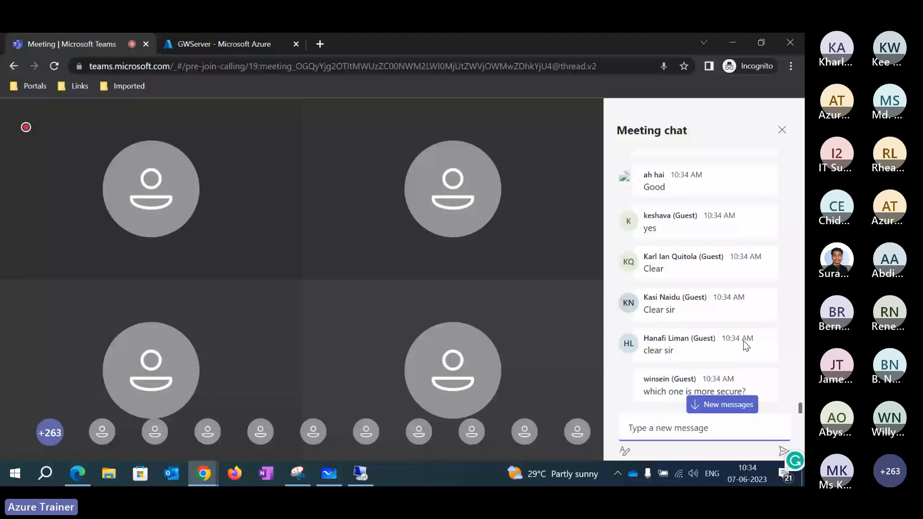
scroll(745, 345, "down", 1)
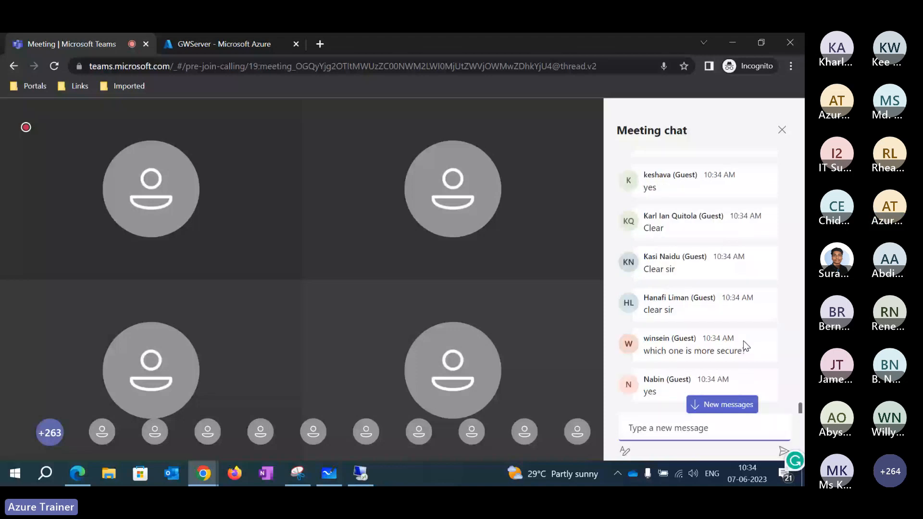
scroll(743, 341, "down", 1)
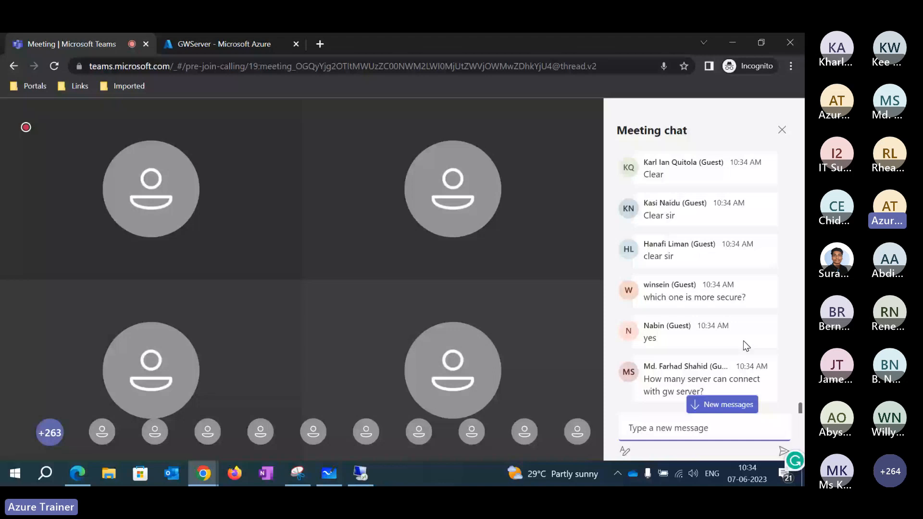
scroll(746, 345, "down", 1)
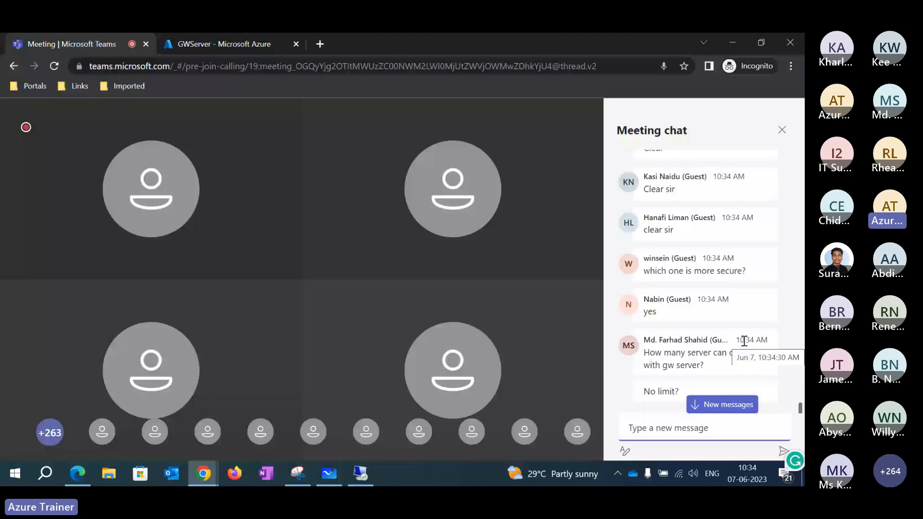
scroll(745, 343, "down", 2)
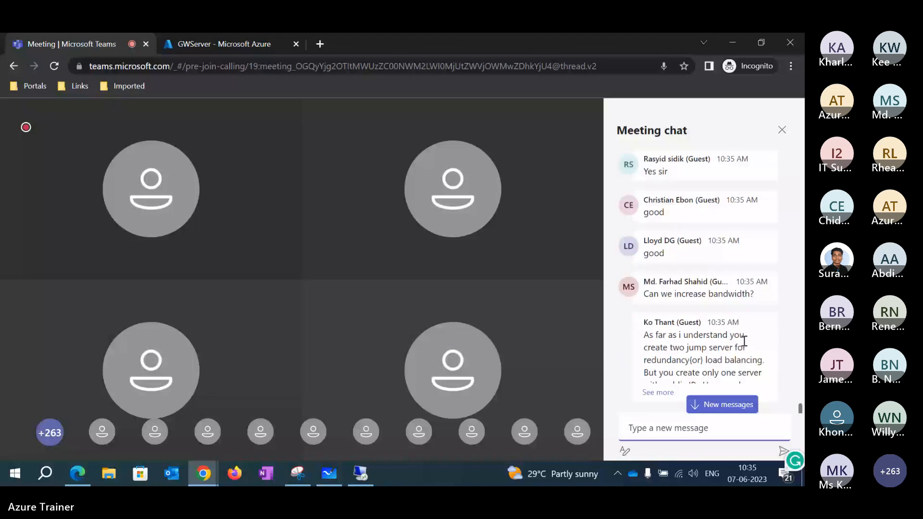
Mute the microphone and announce 'refreshment break - 5' in the meeting chat
mouse_move(483, 387)
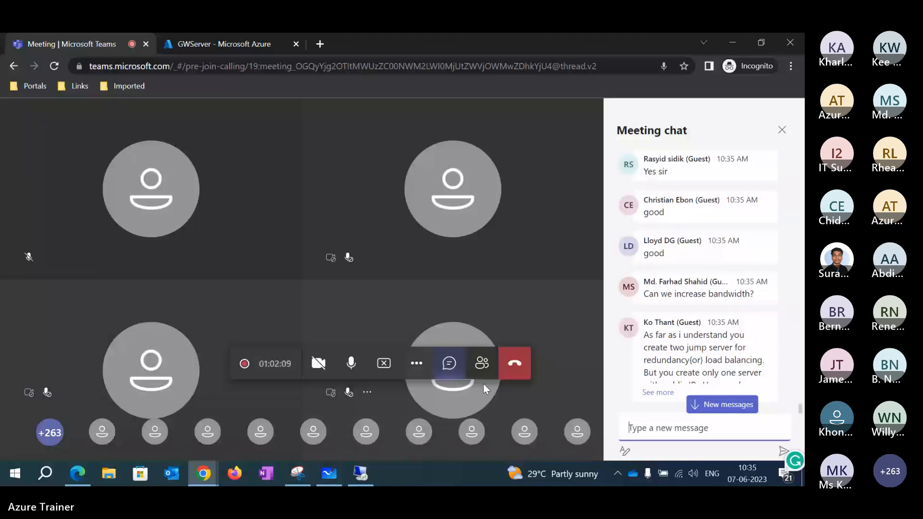
left_click(351, 363)
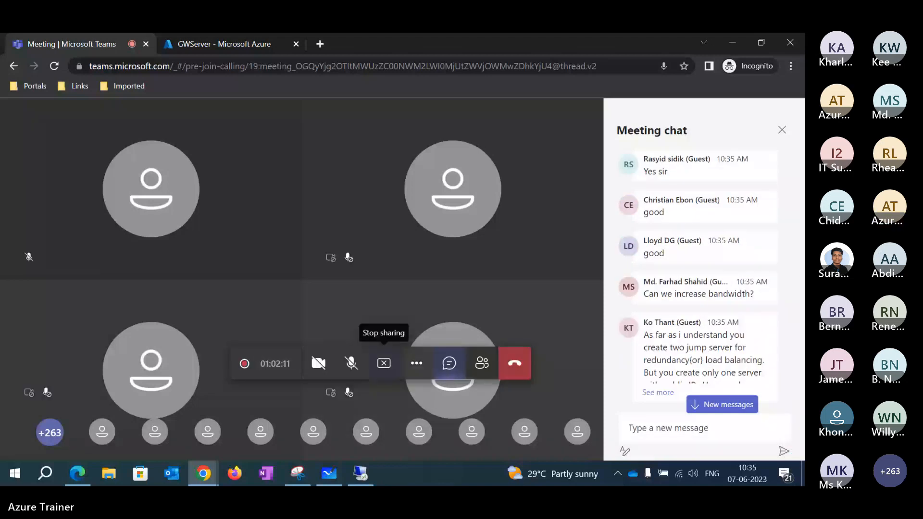
left_click(691, 431)
type("refr")
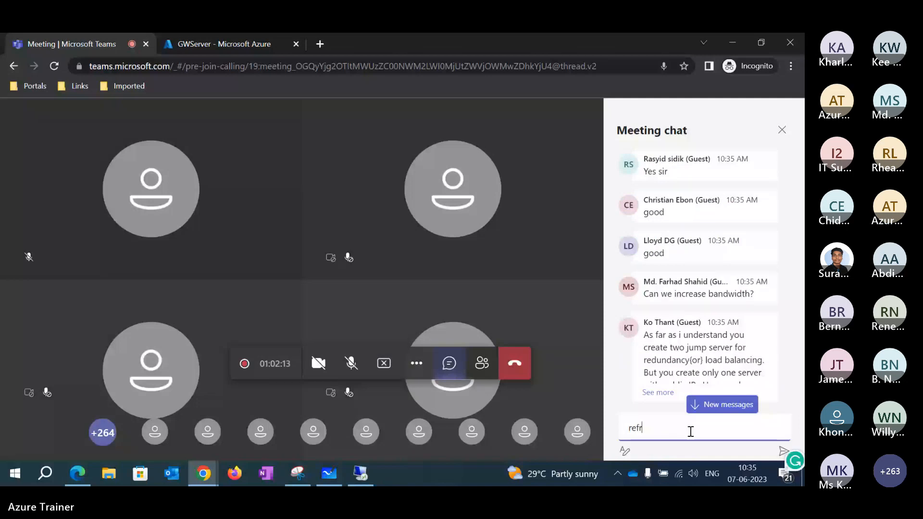
type("eshment break - 5")
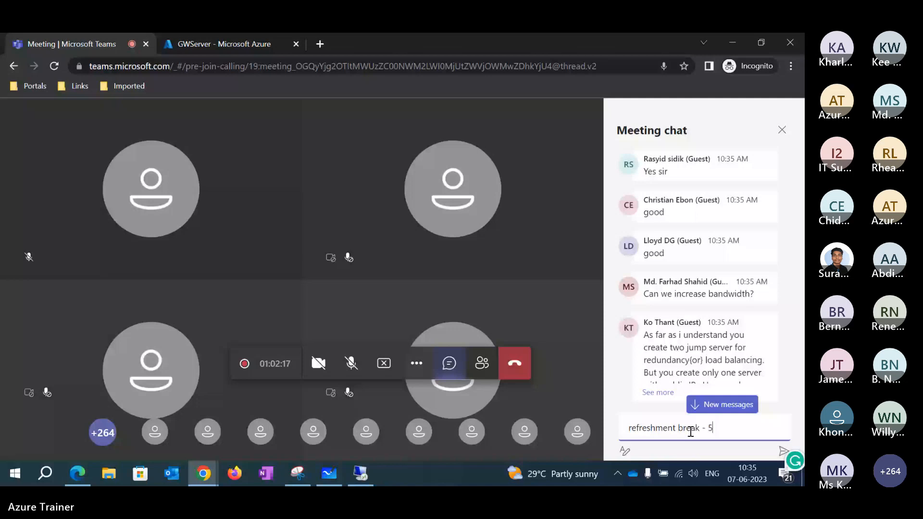
key("Return")
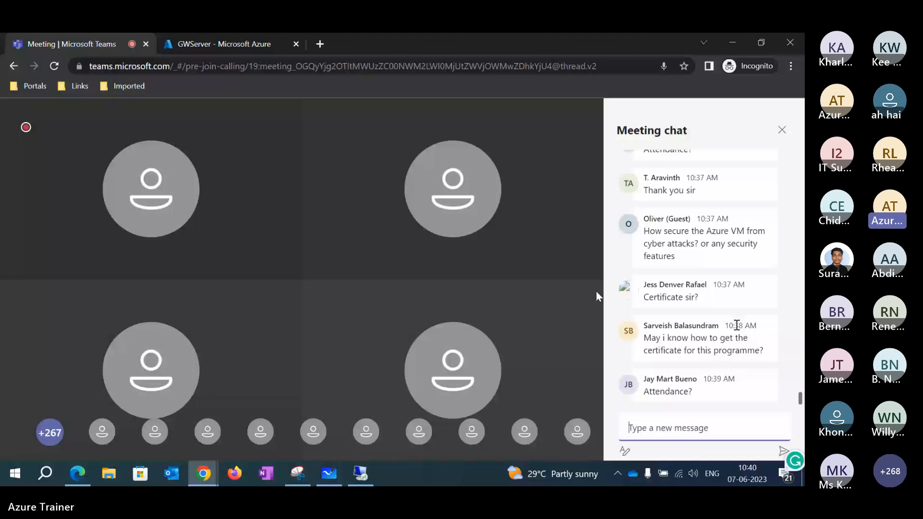
left_click(350, 366)
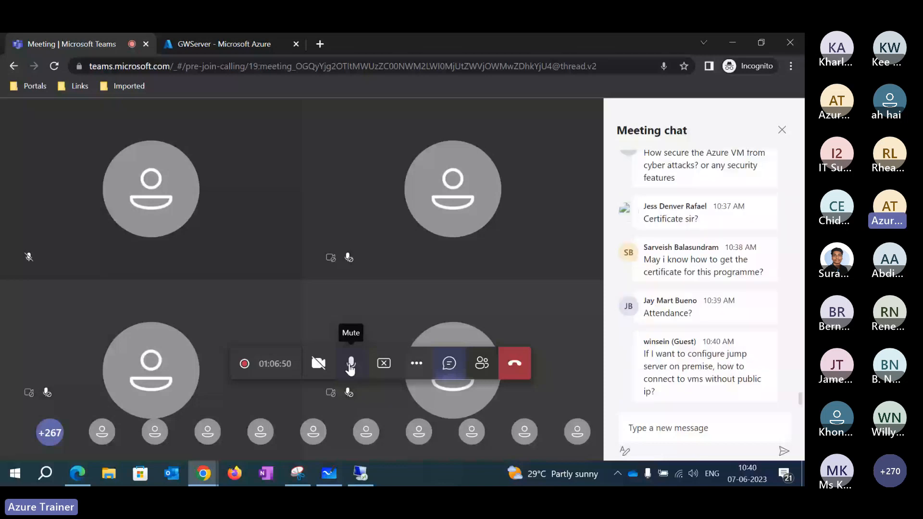
left_click(655, 427)
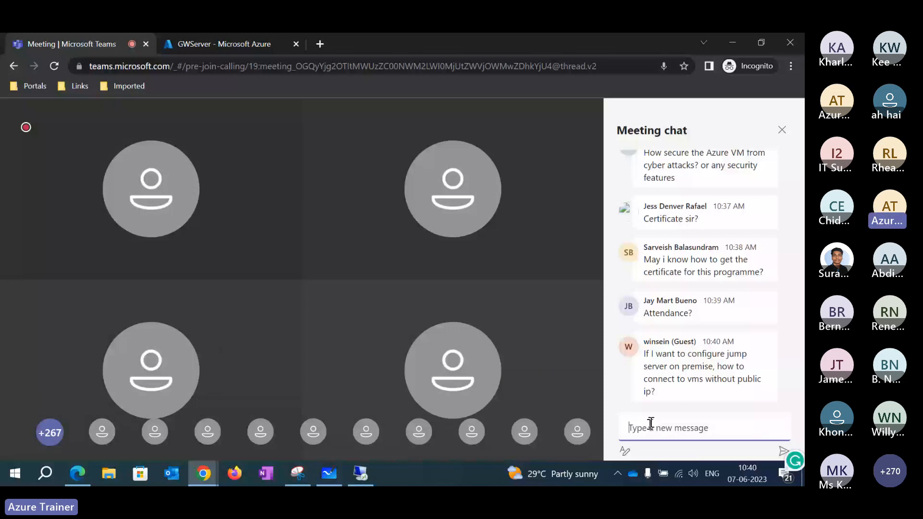
Search 'defence indepth' in a new tab and preview the DataDrivenInvestor layered diagram
left_click(320, 44)
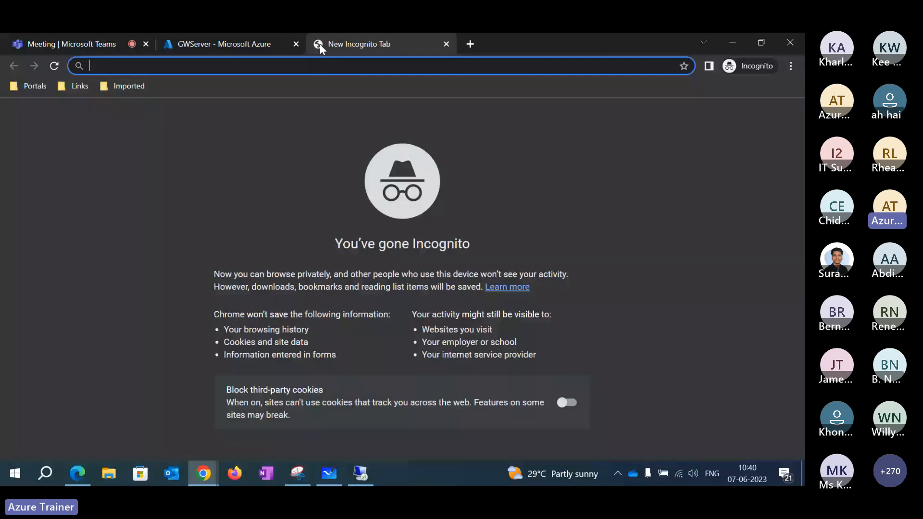
type("defence i")
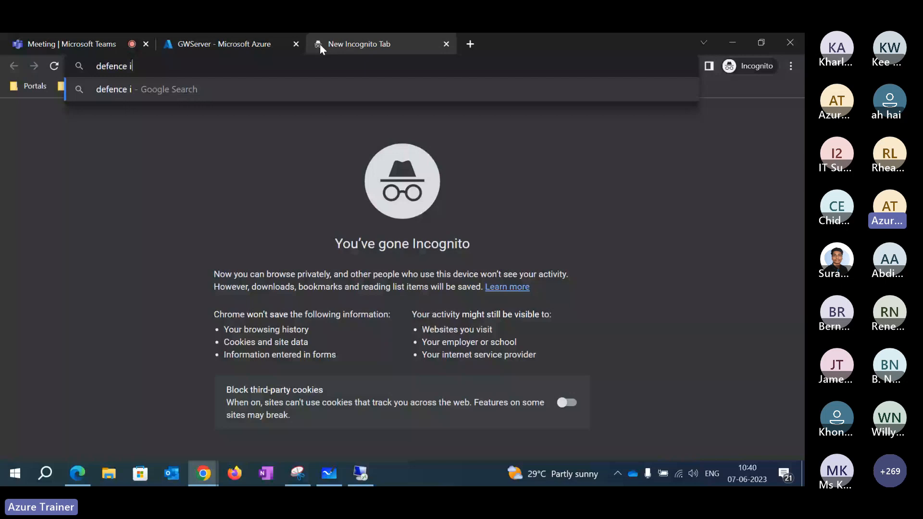
type("ndepth")
key("Return")
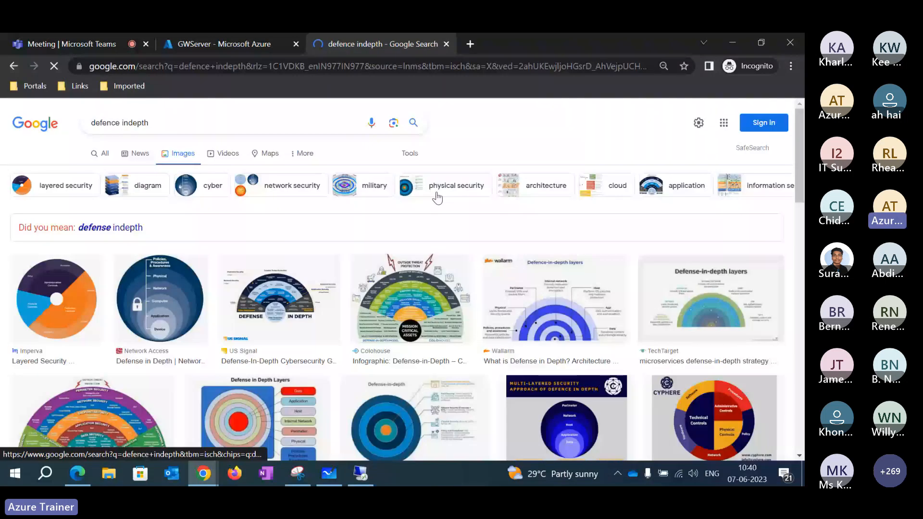
scroll(152, 313, "down", 3)
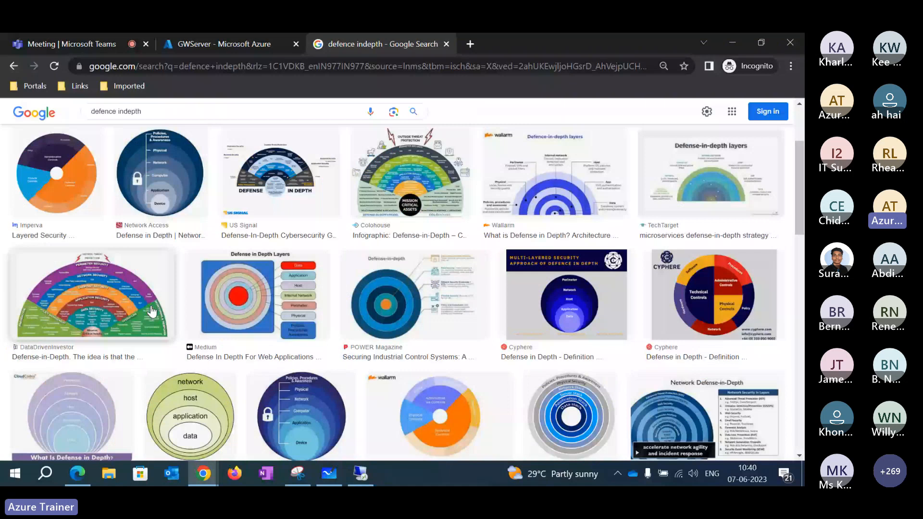
left_click(152, 313)
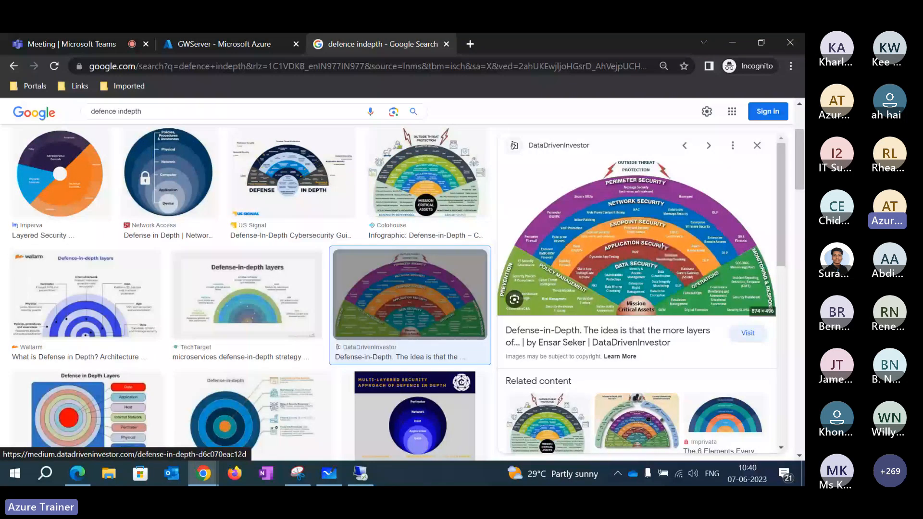
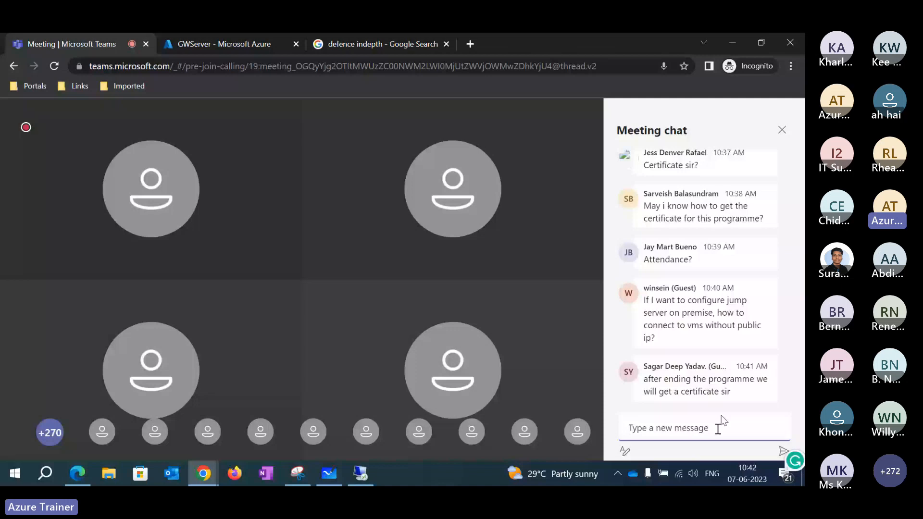
Return to the whiteboard and draw a square below the long arrow, then a second box
left_click(718, 429)
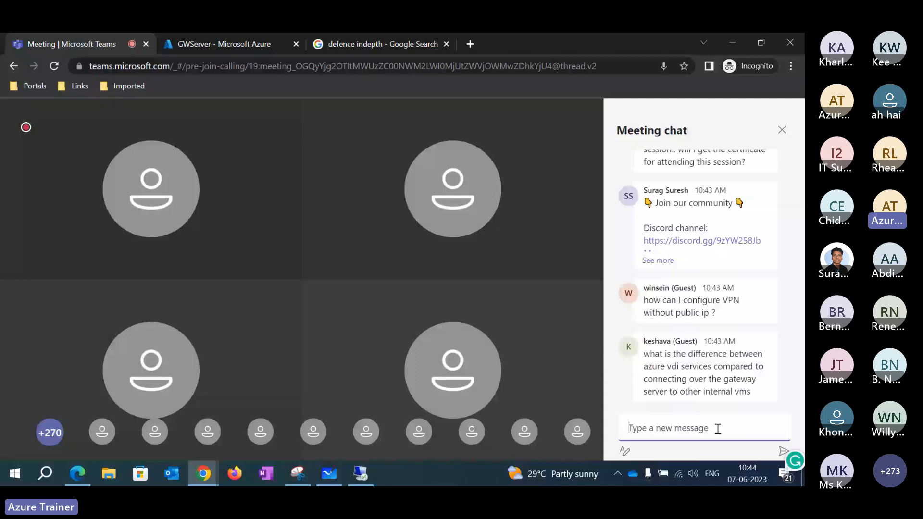
left_click(330, 473)
left_click_drag(371, 296, 371, 298)
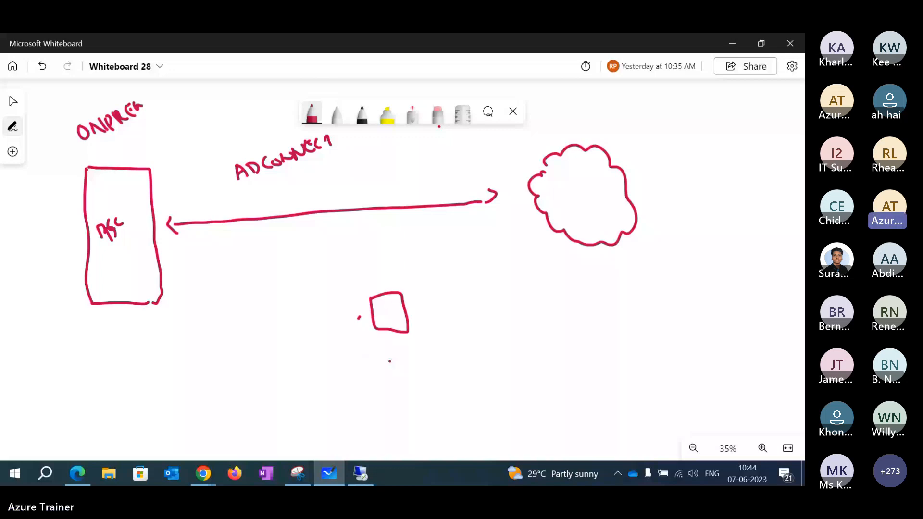
left_click_drag(390, 361, 395, 364)
left_click_drag(414, 314, 455, 307)
left_click_drag(477, 296, 478, 296)
left_click_drag(484, 310, 477, 328)
Add stick figures beside the two boxes
left_click_drag(487, 322, 491, 327)
left_click_drag(427, 376, 456, 370)
left_click_drag(474, 363, 472, 363)
left_click_drag(480, 369, 480, 383)
left_click_drag(484, 380, 479, 387)
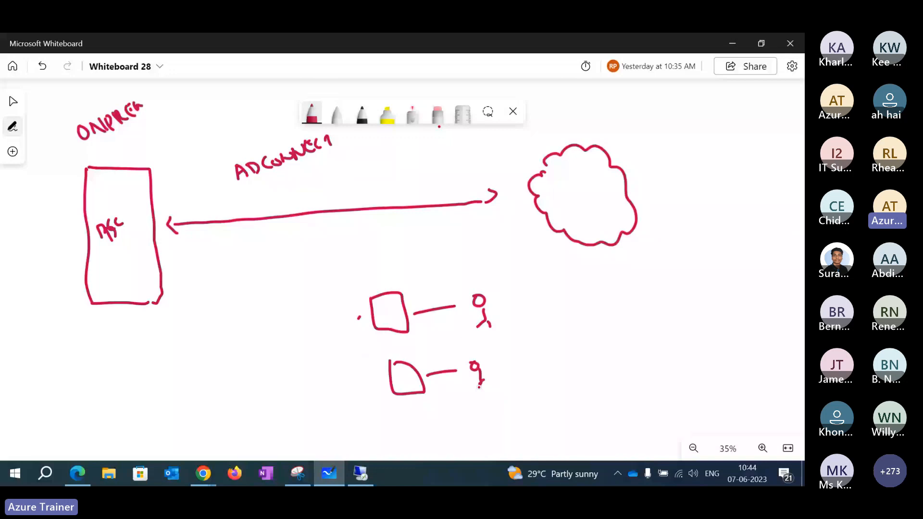
left_click(494, 379)
Draw a third box, then a lower rectangle with two small shapes inside
left_click_drag(356, 229, 446, 234)
left_click_drag(457, 228, 456, 251)
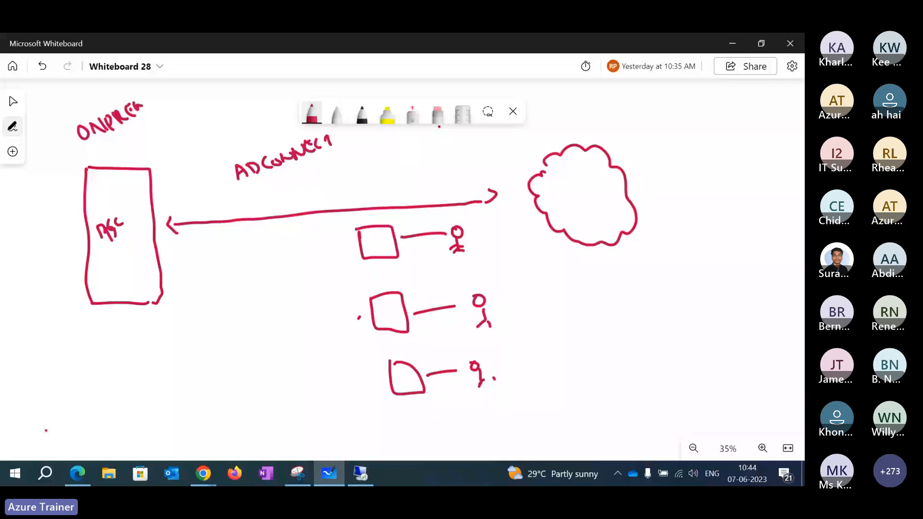
mouse_move(98, 331)
left_mouse_down()
mouse_move(168, 414)
mouse_move(99, 329)
left_mouse_up()
left_click_drag(120, 340, 139, 387)
left_click_drag(144, 397, 138, 406)
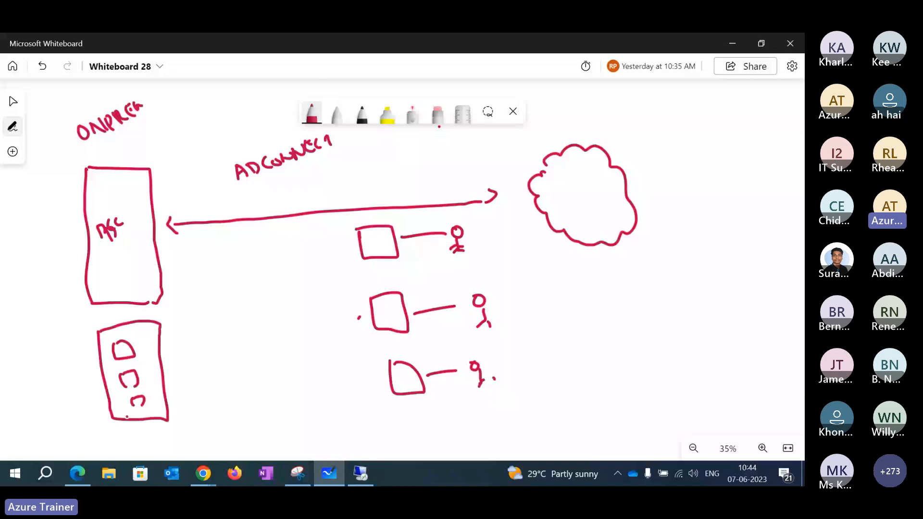
Draw a stick figure and link it to the lower rectangle with an arrow and return line
left_click_drag(285, 308, 287, 338)
left_click_drag(277, 316, 168, 339)
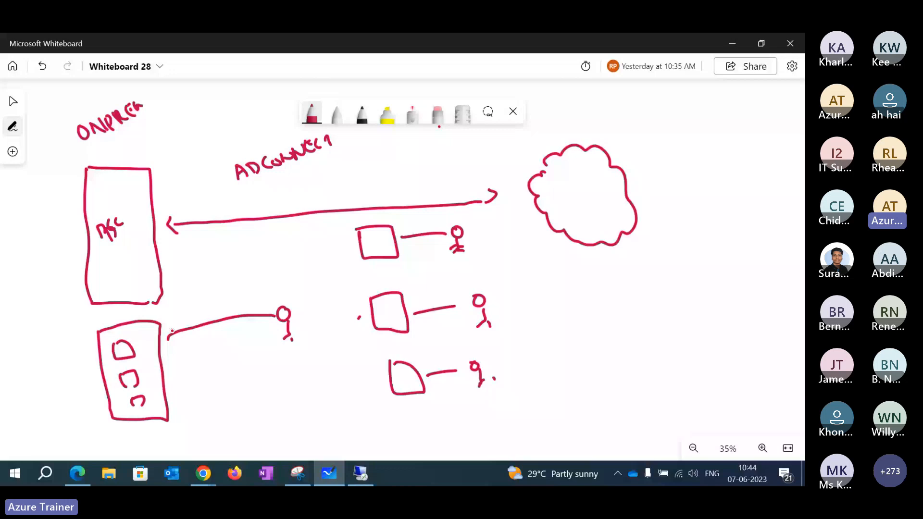
left_click_drag(172, 331, 169, 347)
left_click_drag(292, 341, 193, 365)
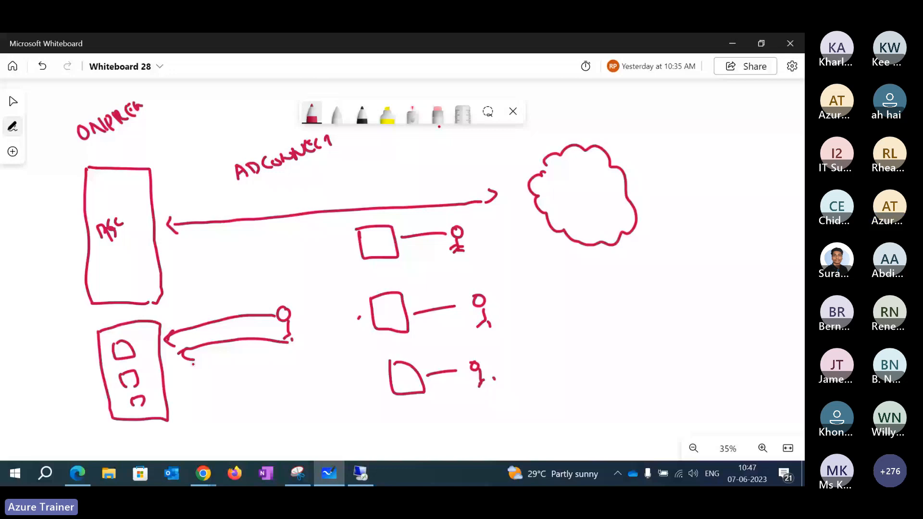
Clear the whole canvas and switch to the purple pen
right_click(193, 365)
left_click(435, 295)
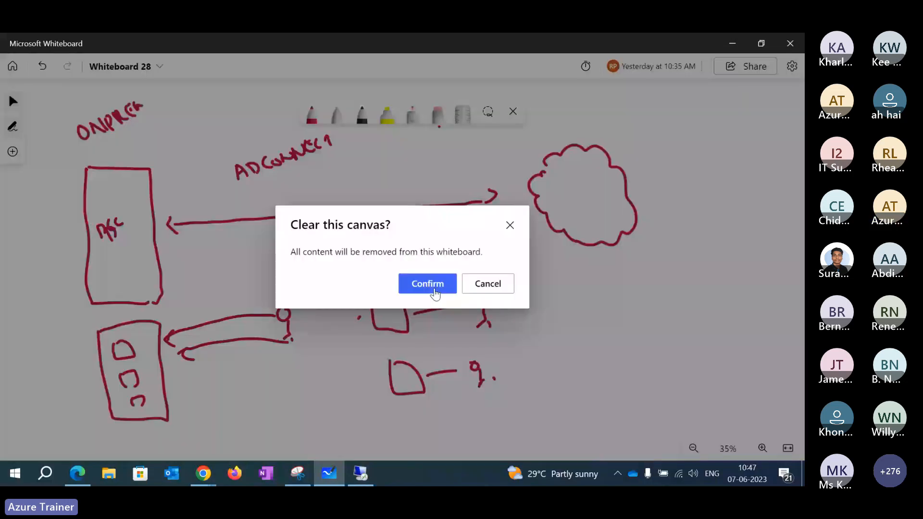
left_click(428, 285)
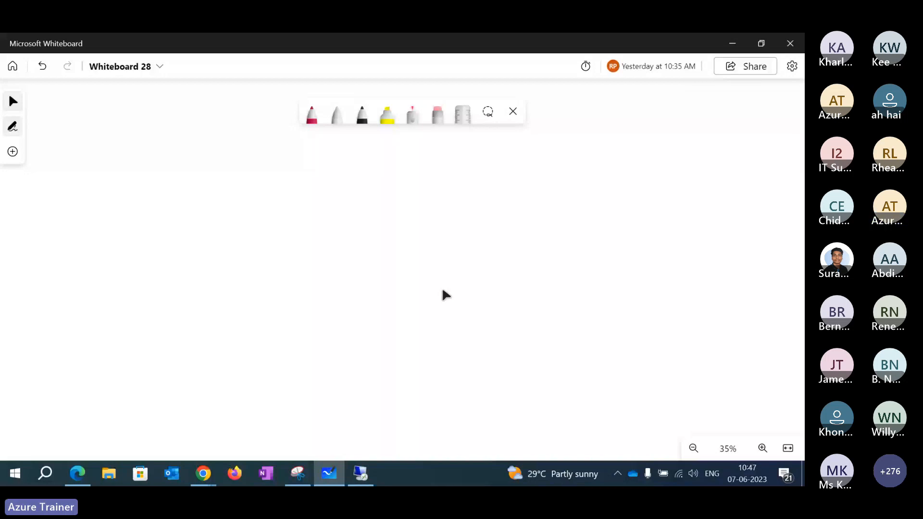
left_click(312, 116)
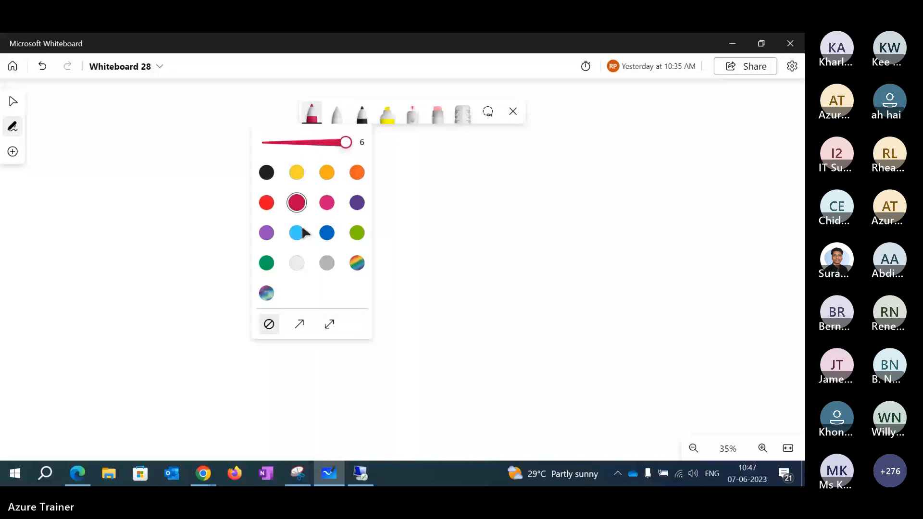
left_click(301, 232)
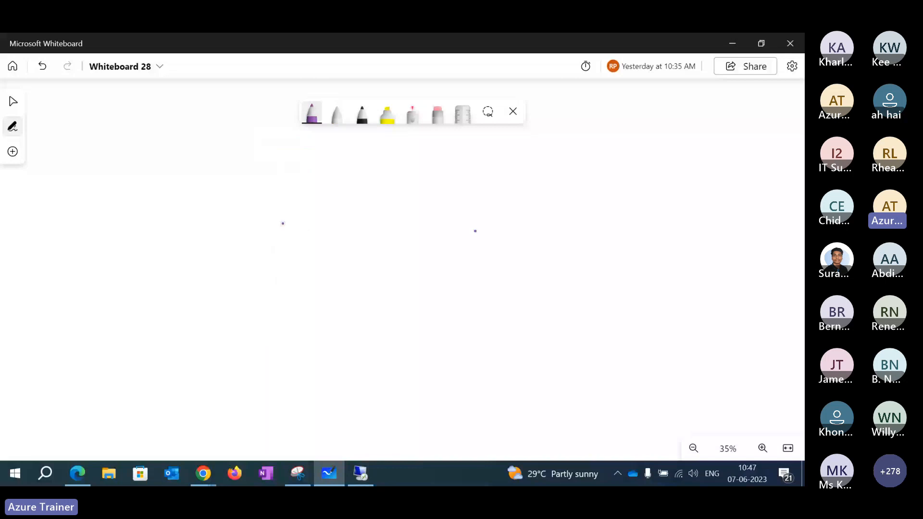
Write 'Jump' and draw a tall box around it
left_click_drag(265, 212, 262, 231)
left_click_drag(273, 220, 295, 222)
left_click_drag(299, 221, 305, 236)
mouse_move(240, 176)
left_mouse_down()
mouse_move(248, 349)
mouse_move(329, 349)
left_mouse_up()
mouse_move(241, 176)
left_mouse_down()
mouse_move(324, 173)
mouse_move(329, 352)
left_mouse_up()
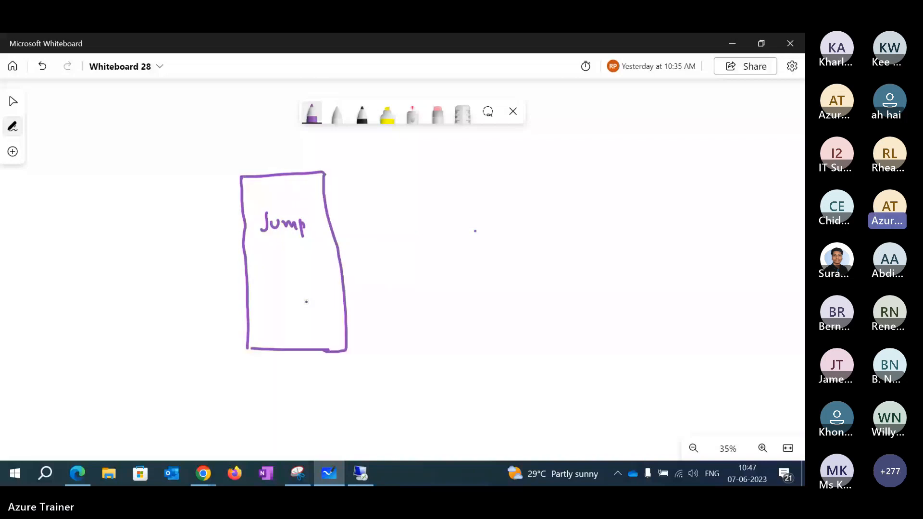
Draw a line left from the box to a cloud, and a right line fanning into three branches
left_click_drag(103, 262, 248, 261)
mouse_move(61, 280)
left_mouse_down()
mouse_move(97, 265)
mouse_move(61, 284)
left_mouse_up()
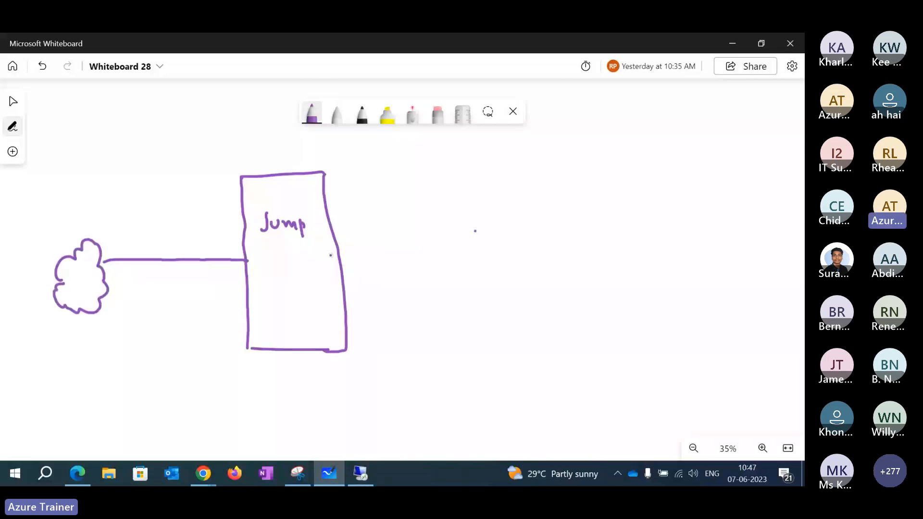
mouse_move(343, 251)
left_mouse_down()
mouse_move(447, 249)
mouse_move(577, 167)
left_mouse_up()
left_click_drag(435, 251, 569, 299)
left_click_drag(458, 260, 534, 343)
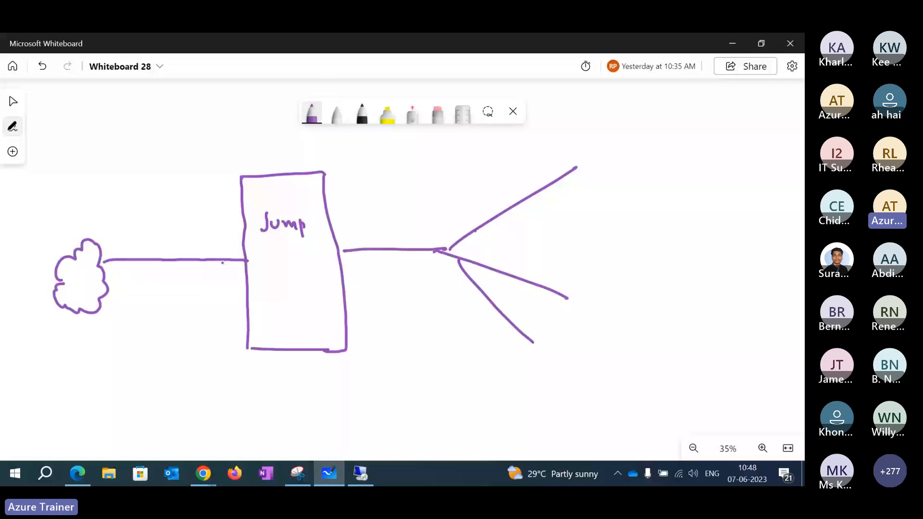
Draw a curly brace left of the Jump box leading to a double-underlined 'IAAS'
mouse_move(222, 177)
left_mouse_down()
mouse_move(212, 265)
mouse_move(243, 363)
left_mouse_up()
left_click_drag(208, 237, 156, 206)
left_click_drag(102, 140, 105, 159)
left_click_drag(110, 145, 126, 139)
mouse_move(124, 135)
left_mouse_down()
mouse_move(139, 131)
mouse_move(131, 140)
left_mouse_up()
left_click_drag(110, 169, 148, 143)
left_click_drag(120, 170, 154, 139)
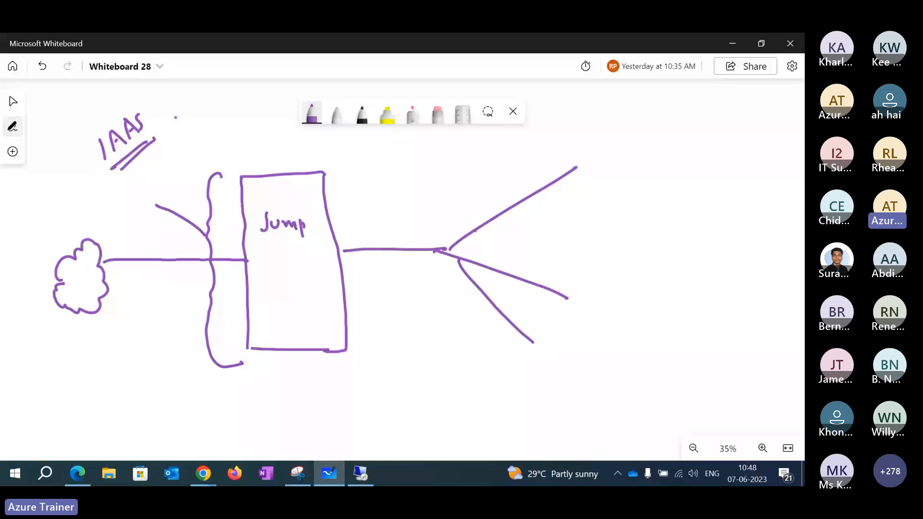
Add an arrow and a short note beside IAAS
left_click_drag(161, 116, 181, 111)
mouse_move(175, 103)
left_mouse_down()
mouse_move(178, 118)
mouse_move(192, 99)
left_mouse_up()
left_click(206, 100)
left_click_drag(200, 92, 194, 137)
mouse_move(195, 141)
left_mouse_down()
mouse_move(195, 129)
mouse_move(199, 142)
left_mouse_up()
left_click_drag(199, 130, 205, 126)
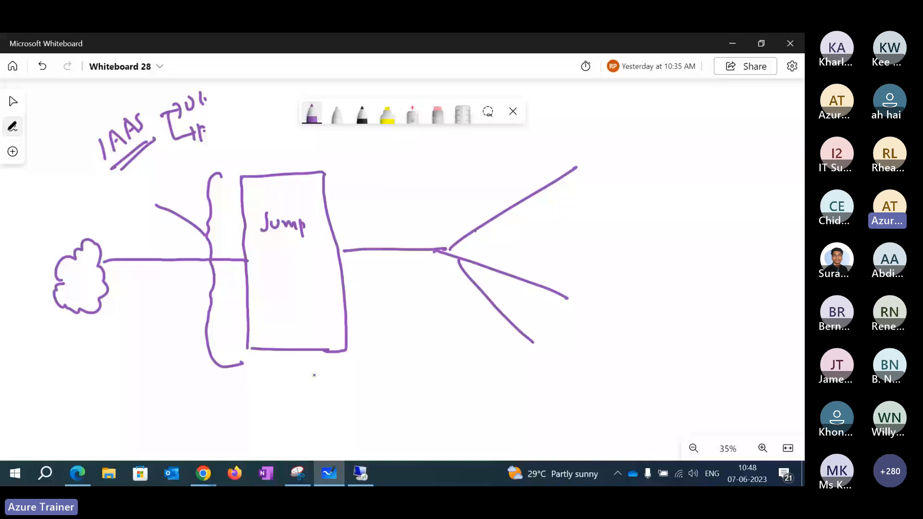
Divide the Jump box with two lines, labelling the sections 'OS' and 'VM'
left_click_drag(249, 317, 330, 310)
left_click_drag(288, 326, 287, 327)
left_click_drag(296, 324, 292, 337)
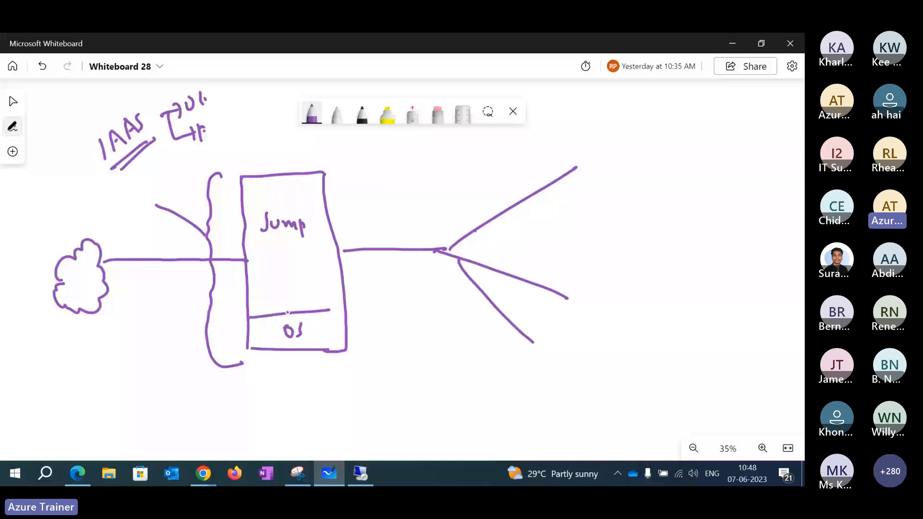
left_click_drag(250, 280, 336, 271)
left_click_drag(280, 287, 287, 288)
left_click_drag(289, 300, 304, 295)
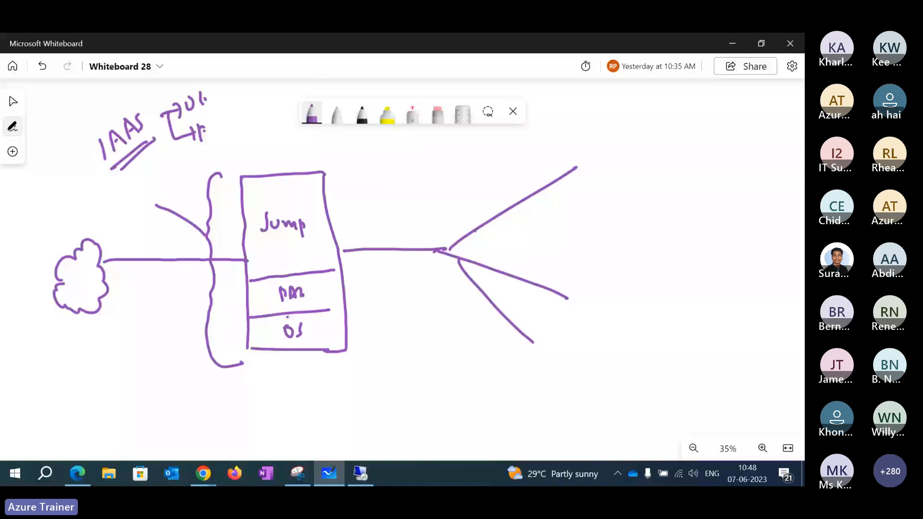
In black ink, write a double-underlined label above the Jump box and circle it
left_click(362, 116)
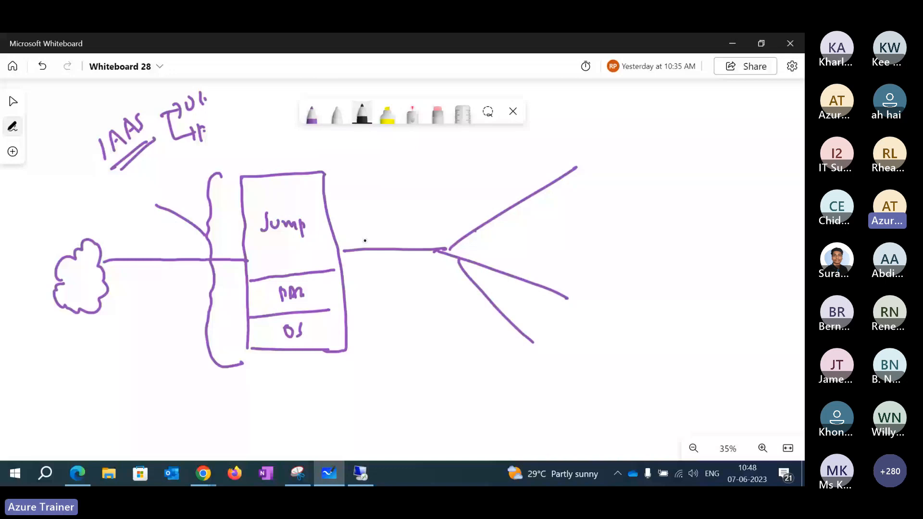
left_click_drag(358, 145, 366, 158)
left_click_drag(369, 153, 422, 137)
left_click_drag(388, 167, 426, 153)
left_click_drag(389, 172, 432, 155)
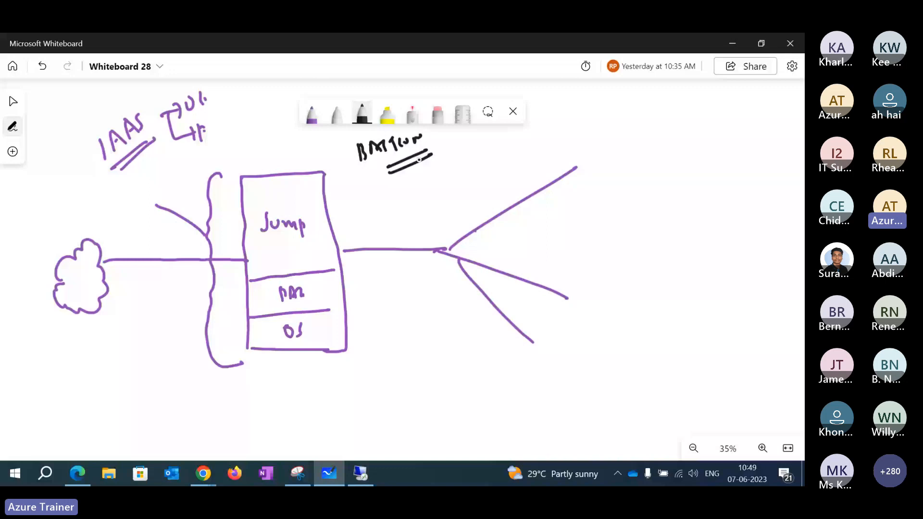
mouse_move(436, 148)
left_mouse_down()
mouse_move(350, 171)
mouse_move(437, 156)
left_mouse_up()
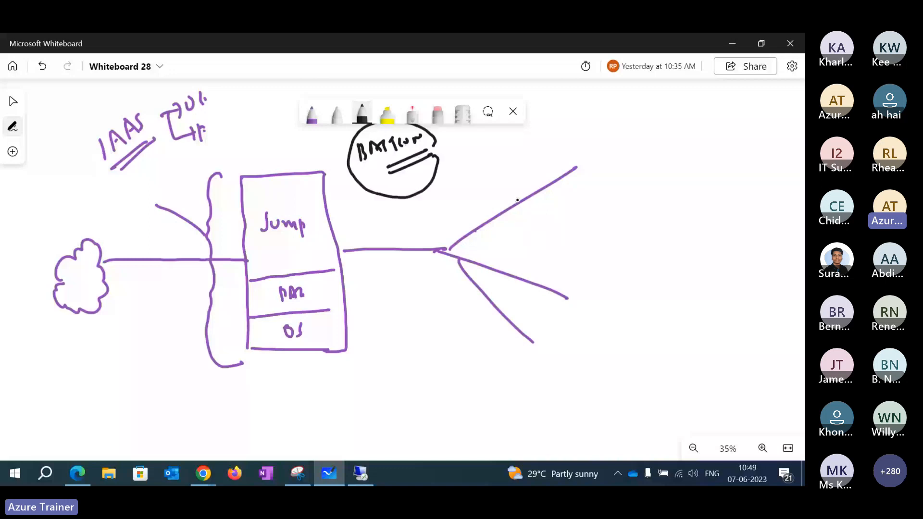
Draw an arrow from the circled label to the box and a brace to a circled 'CSP'
left_click_drag(369, 191, 354, 213)
mouse_move(356, 274)
left_mouse_down()
mouse_move(370, 291)
mouse_move(393, 383)
left_mouse_up()
mouse_move(402, 368)
left_mouse_down()
mouse_move(400, 383)
mouse_move(414, 388)
left_mouse_up()
mouse_move(400, 355)
left_mouse_down()
mouse_move(419, 371)
mouse_move(387, 355)
left_mouse_up()
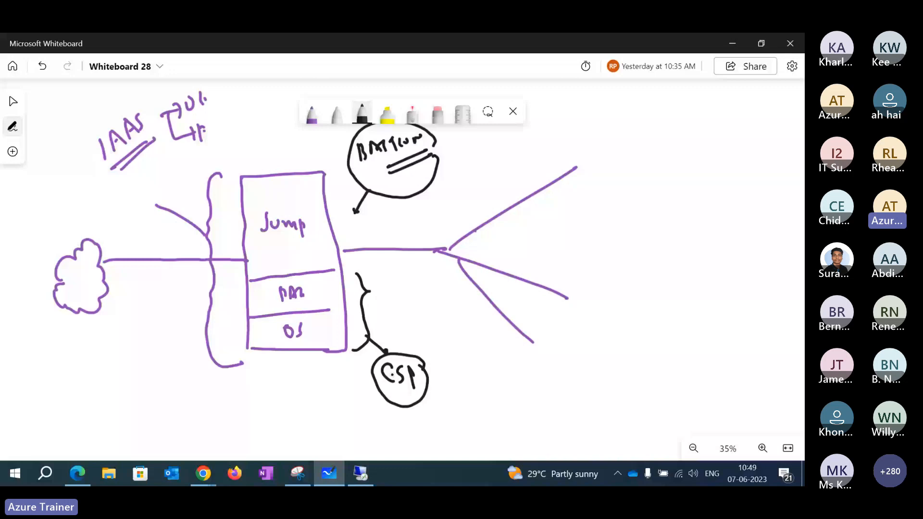
Close the Remote Desktop session and bring the Chrome 'Meeting | Microsoft Teams' window forward
left_click(361, 474)
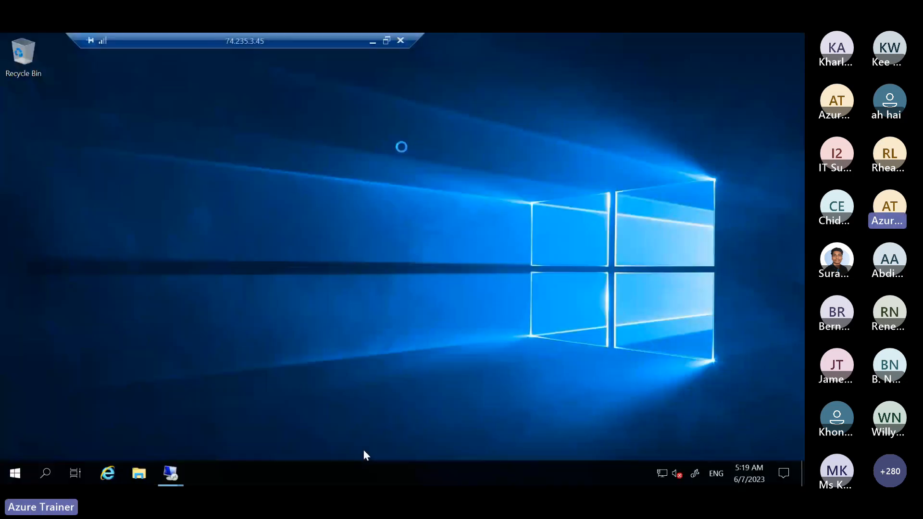
left_click(401, 40)
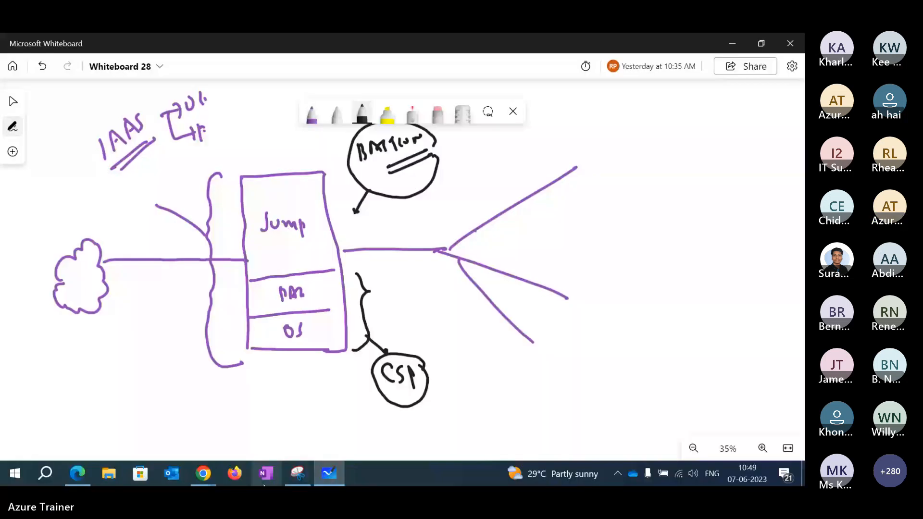
mouse_move(200, 478)
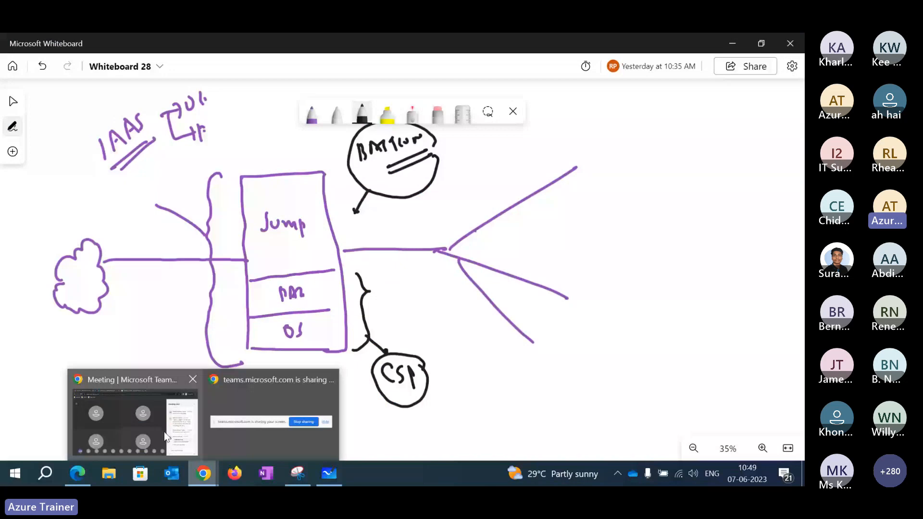
left_click(179, 448)
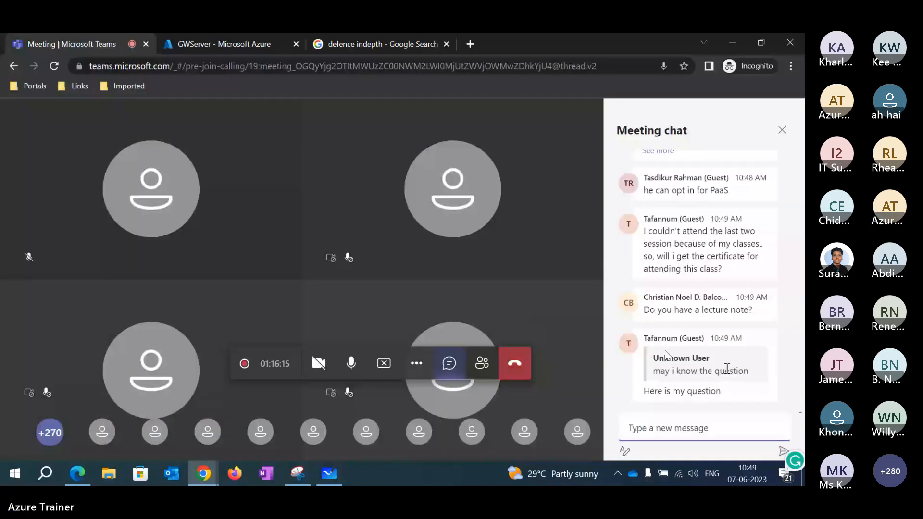
Scroll up through the meeting chat, then switch to the Azure portal browser tab
scroll(728, 368, "up", 5)
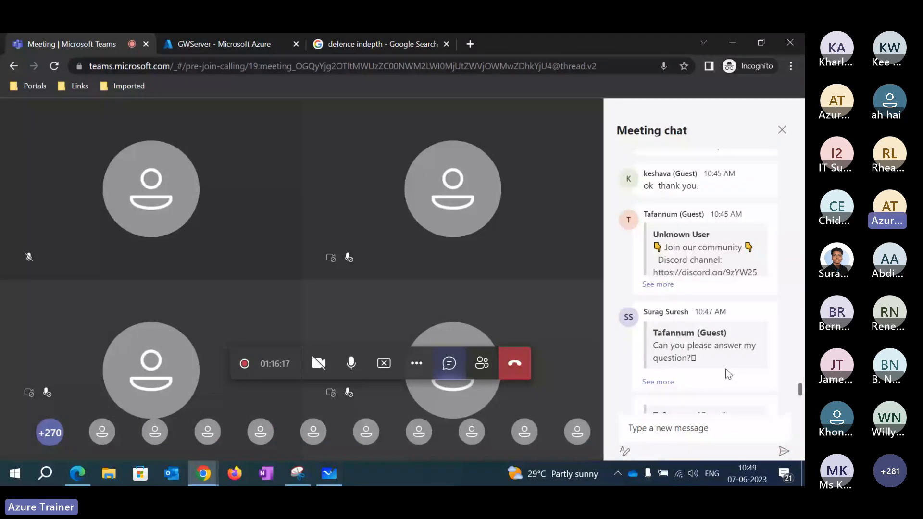
left_click(224, 45)
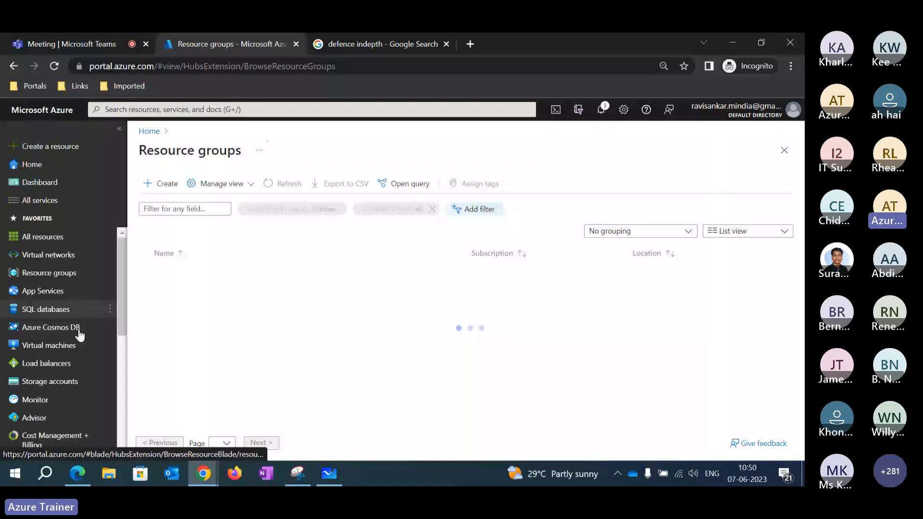
Force-delete the GWServer virtual machine, confirming with 'yes'
left_click(78, 338)
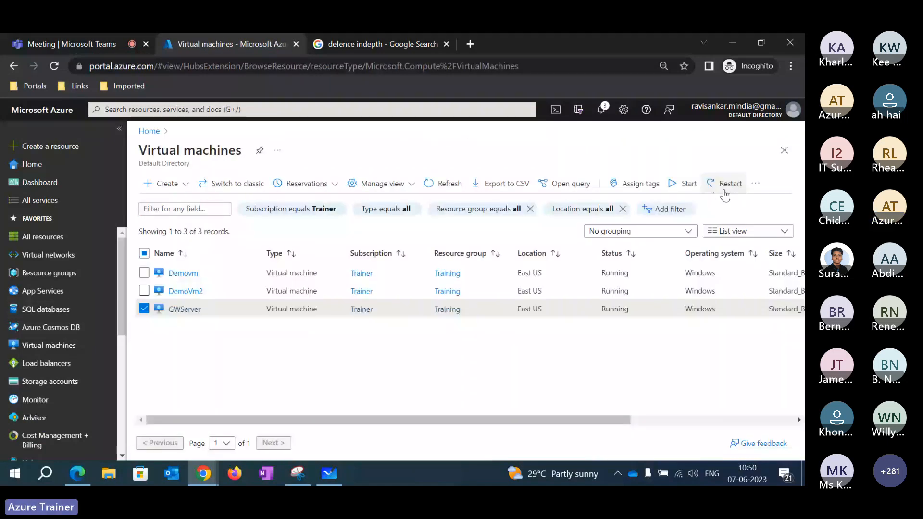
left_click(757, 185)
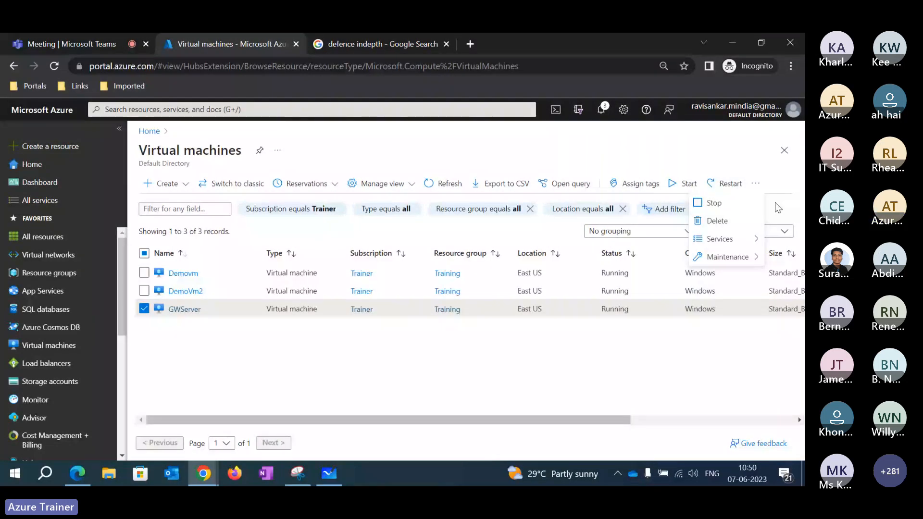
left_click(717, 221)
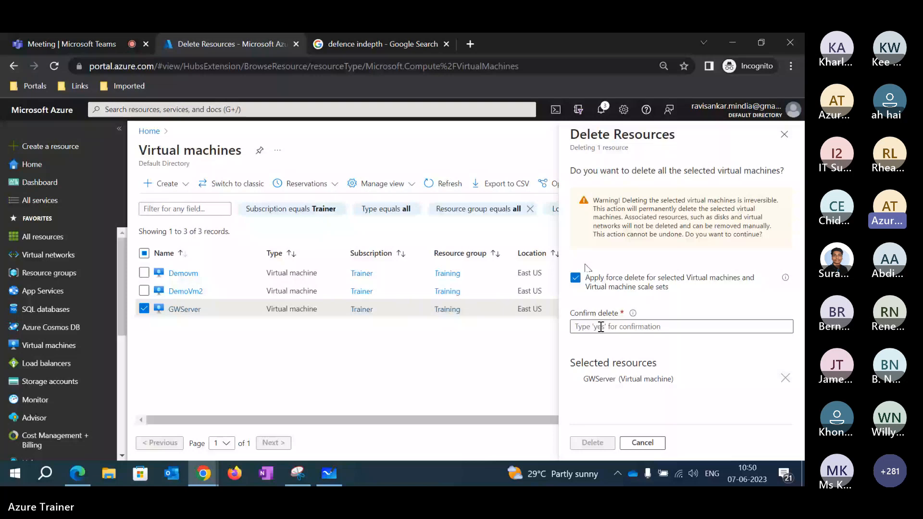
left_click(601, 327)
type("yes")
left_click(599, 443)
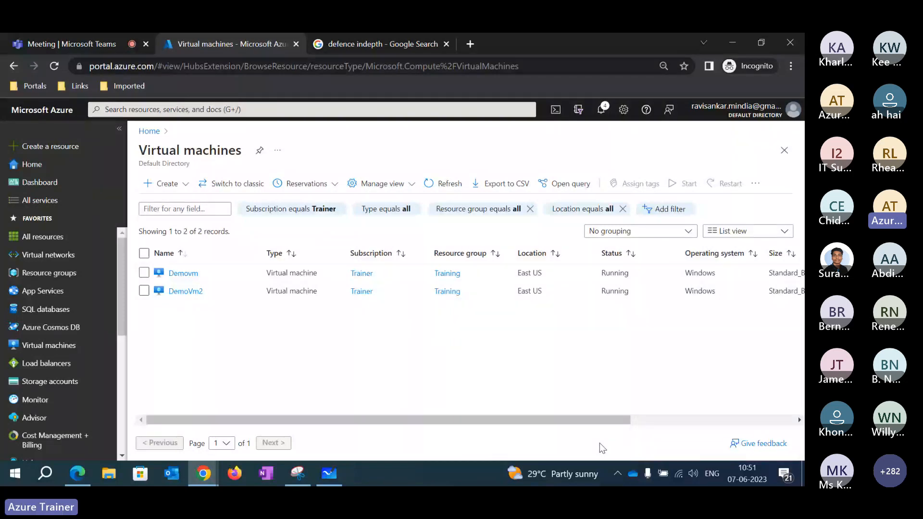
Check notifications for the delete result, then return to Whiteboard
left_click(601, 110)
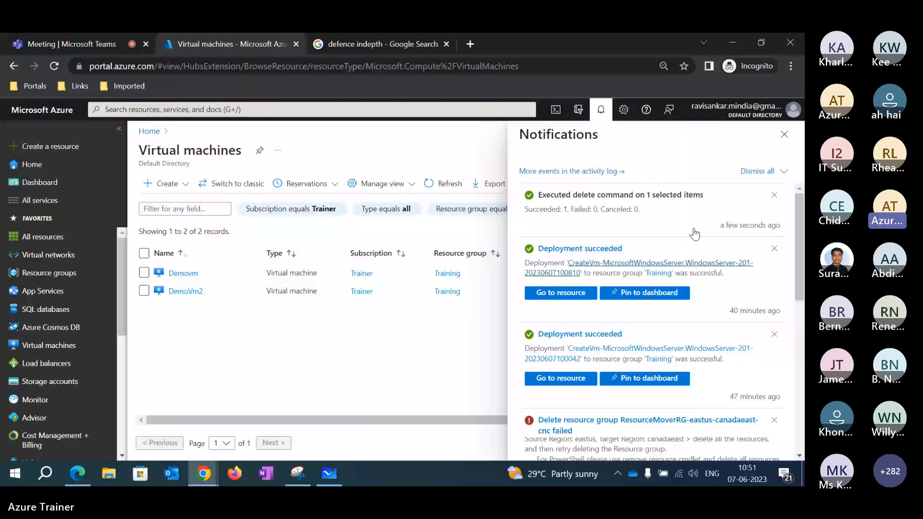
left_click(784, 135)
left_click_drag(614, 420, 731, 421)
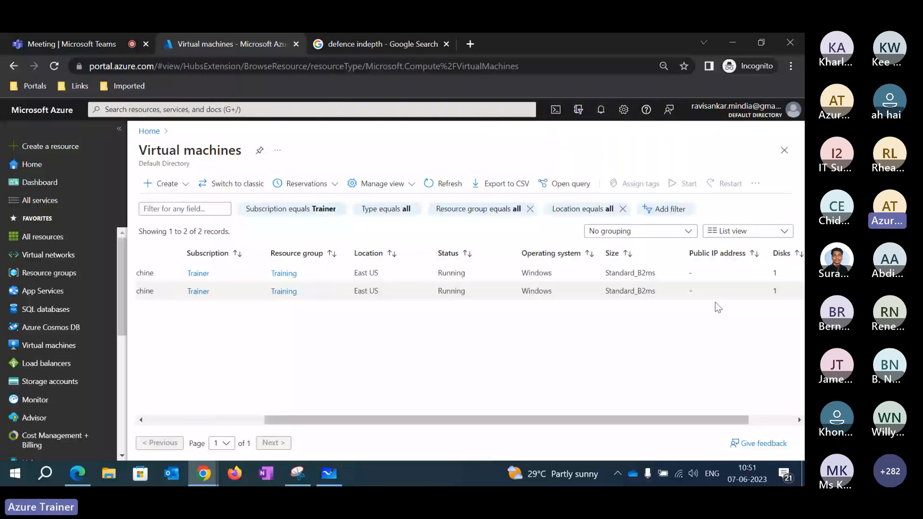
left_click(342, 472)
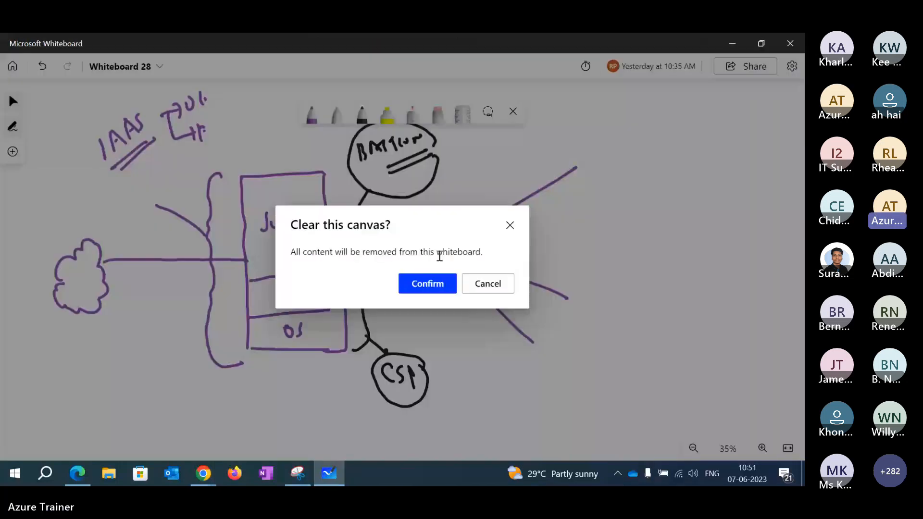
Confirm clearing the canvas and write an underlined region heading with a boxed VM1
key("Return")
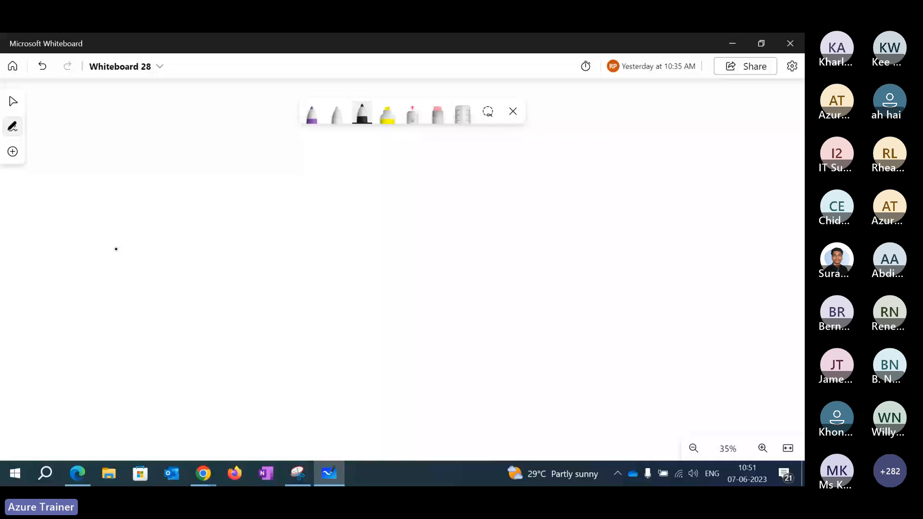
left_click_drag(78, 118, 71, 138)
left_click_drag(82, 132, 92, 130)
left_click_drag(94, 131, 108, 130)
left_click(111, 127)
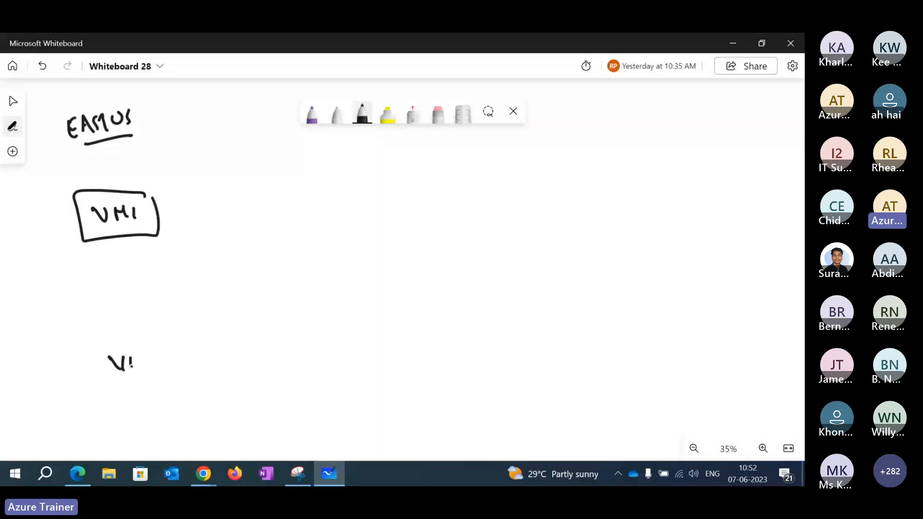
Add a second VM label and box the VM linked below the NE box
left_click_drag(131, 367, 136, 358)
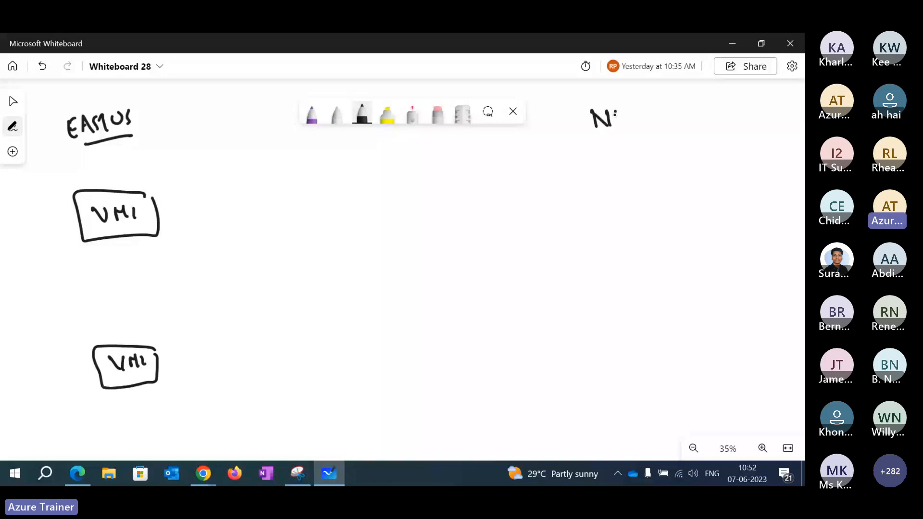
mouse_move(623, 248)
left_mouse_down()
mouse_move(632, 256)
mouse_move(636, 247)
mouse_move(637, 258)
left_mouse_up()
mouse_move(648, 238)
left_mouse_down()
mouse_move(651, 278)
mouse_move(658, 239)
left_mouse_up()
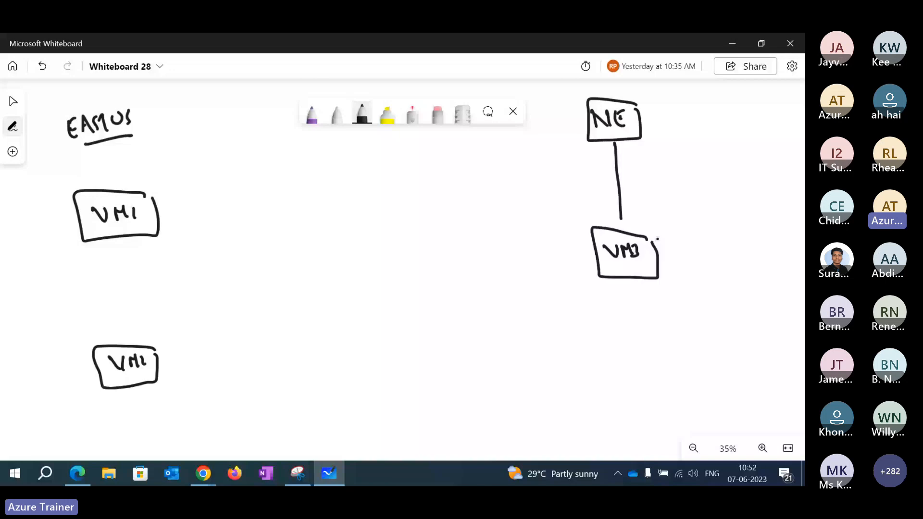
key("alt+Tab")
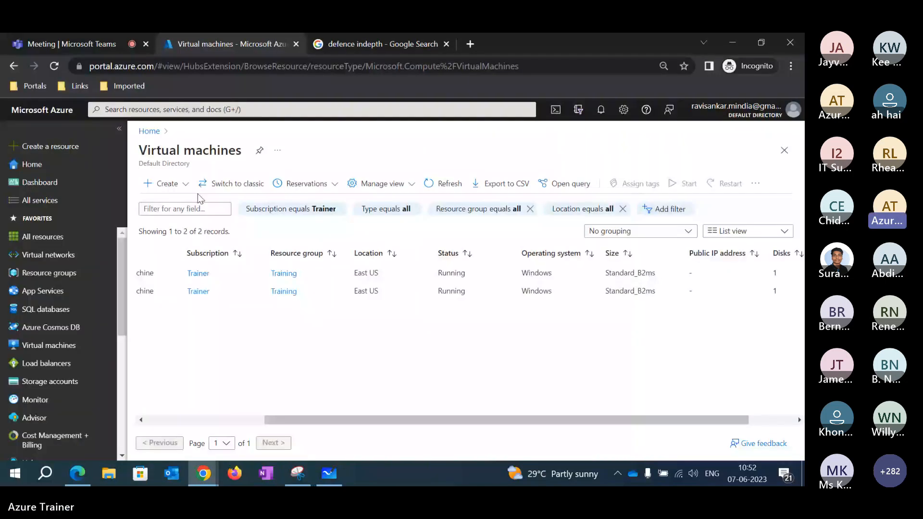
Set resource group Training, VM name DemoVM3 and region North Europe
left_click(186, 183)
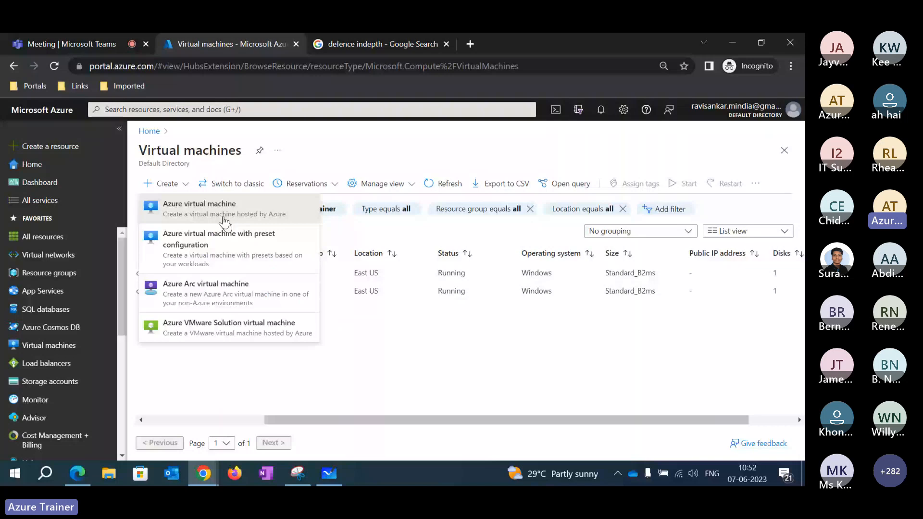
left_click(467, 314)
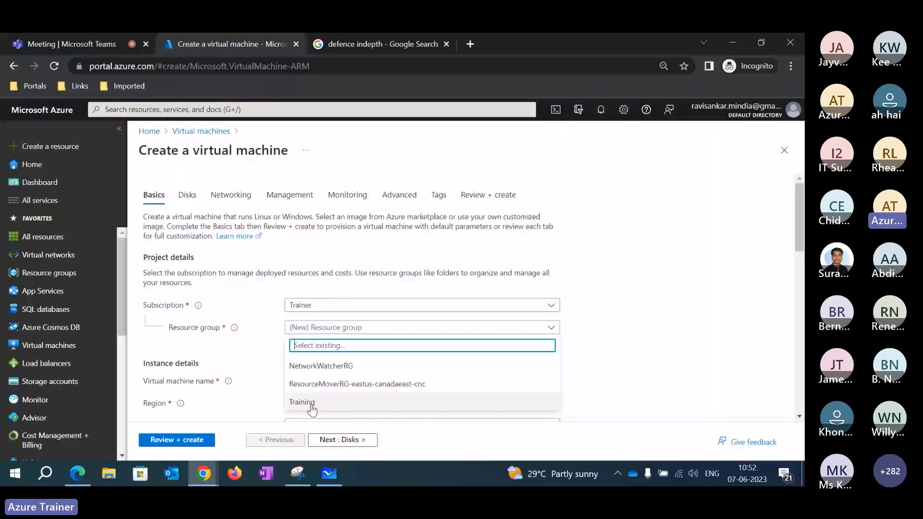
left_click(302, 402)
left_click(309, 381)
type("Demo")
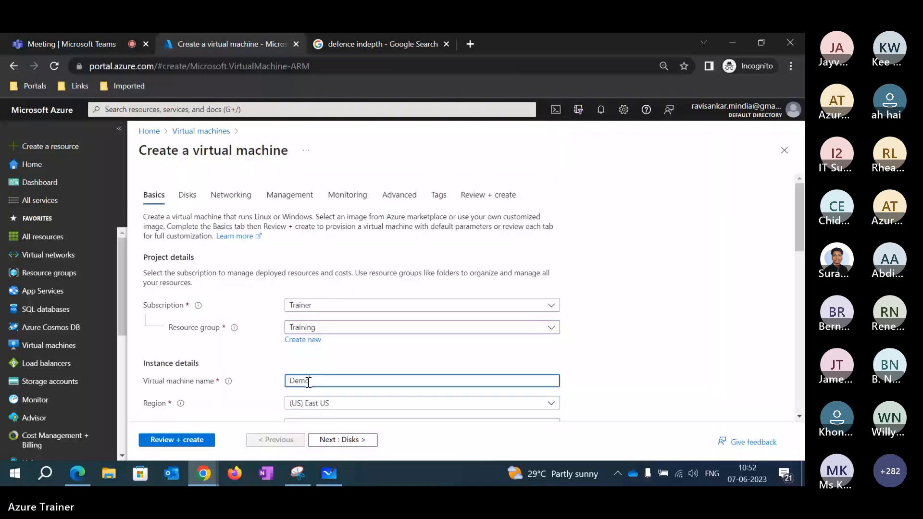
type("VM")
scroll(330, 372, "down", 3)
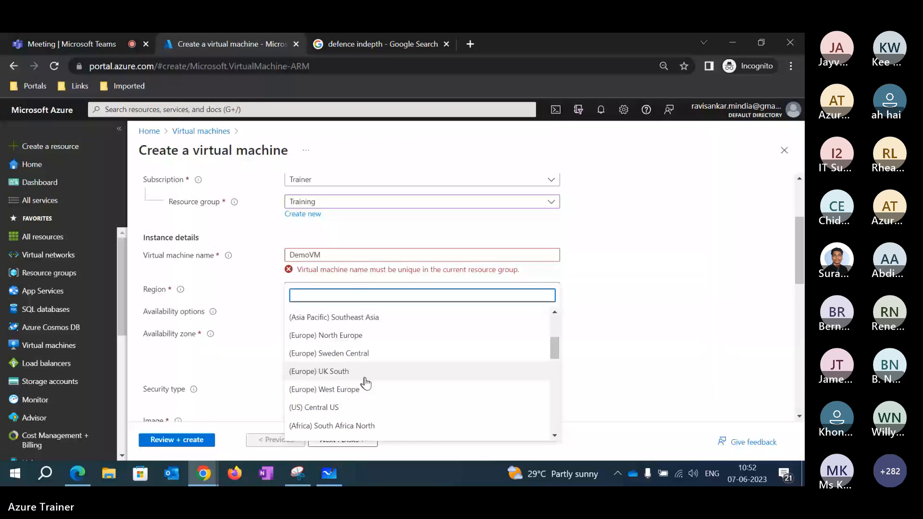
type("nor")
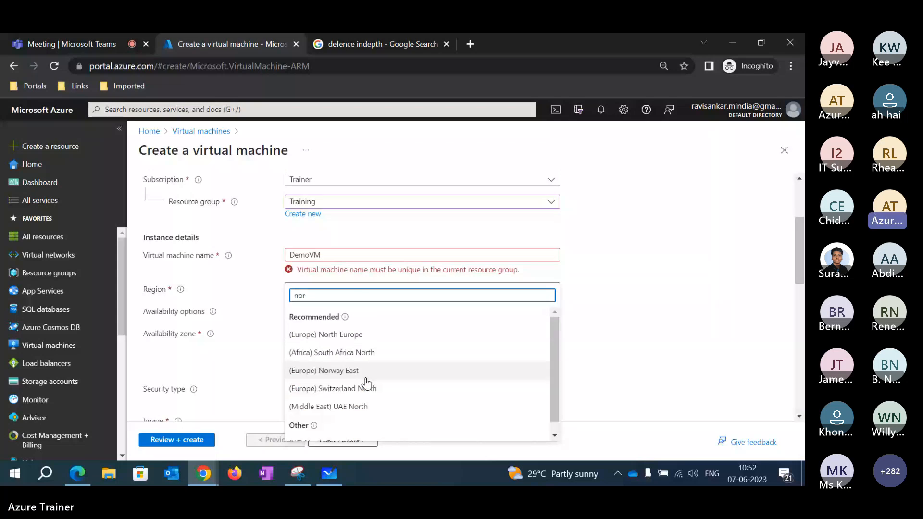
left_click(374, 335)
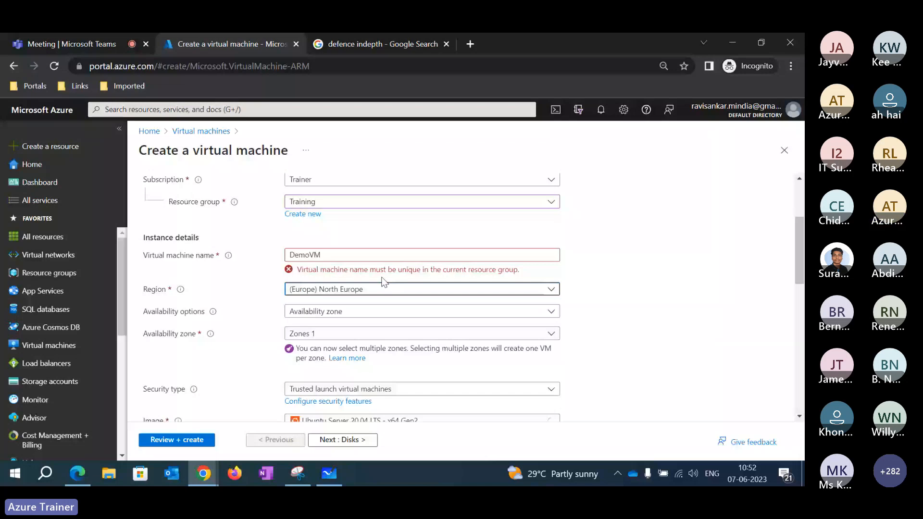
type("3")
Choose No infrastructure redundancy and a Windows Server image
scroll(365, 285, "down", 2)
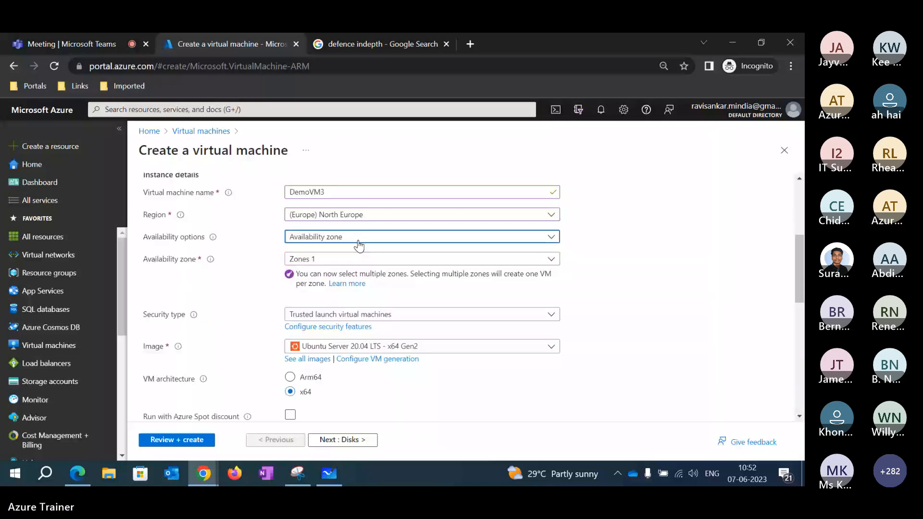
left_click(377, 254)
scroll(388, 260, "down", 1)
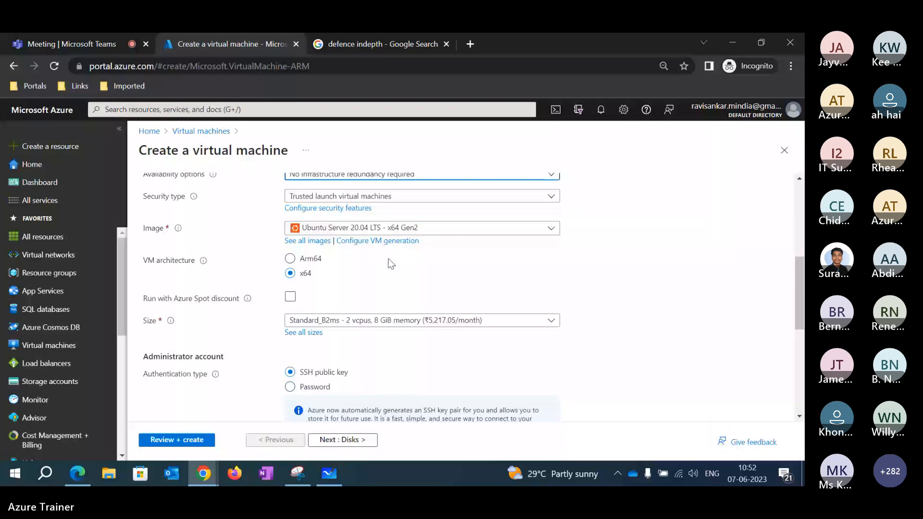
left_click(391, 228)
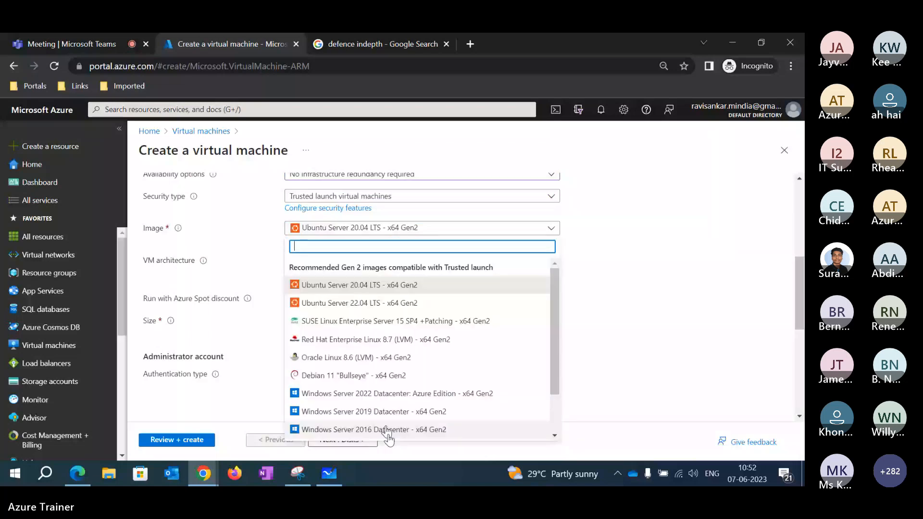
scroll(322, 301, "down", 1)
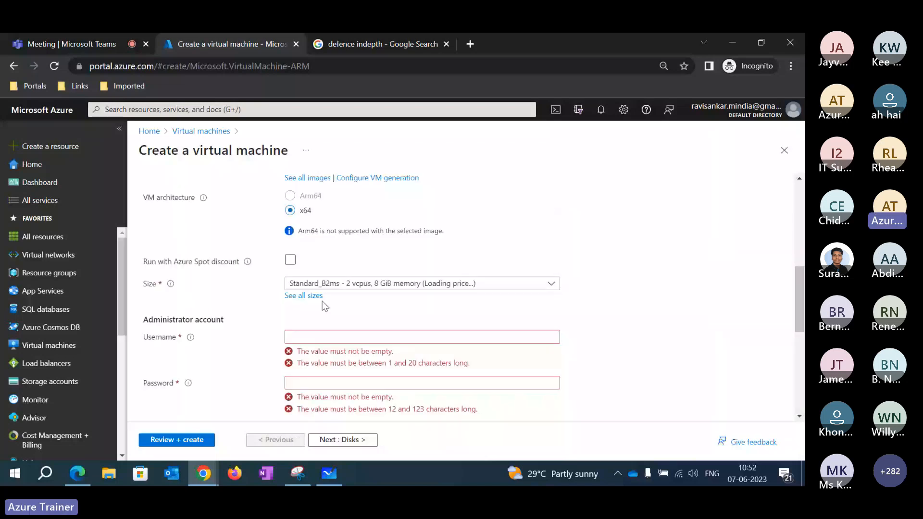
Enter the administrator username and the password with its matching confirmation
left_click(330, 336)
type("trgadm")
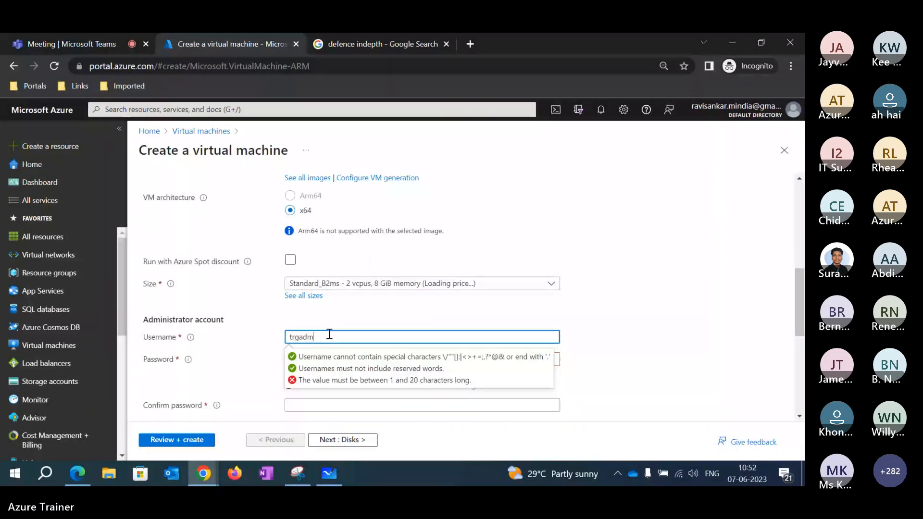
type("in")
key("Tab")
key("ctrl+v")
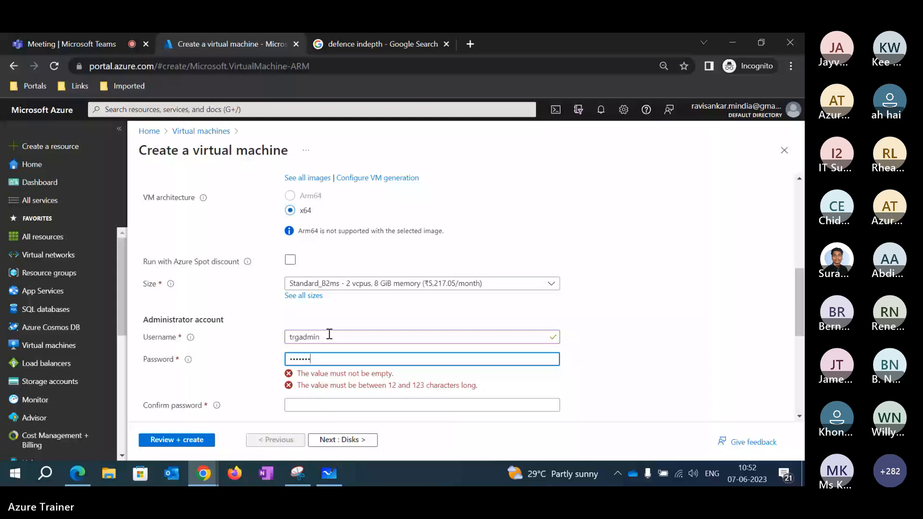
type("••••••")
key("Tab")
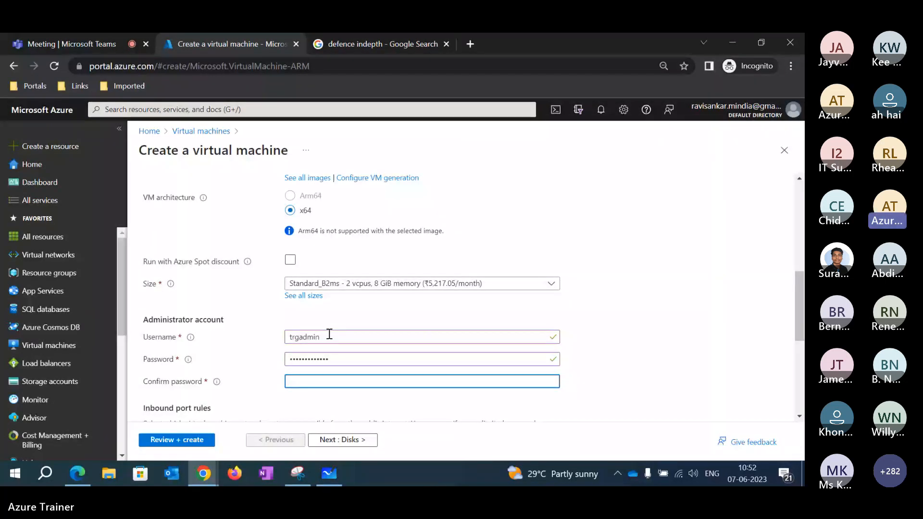
key("ctrl+v")
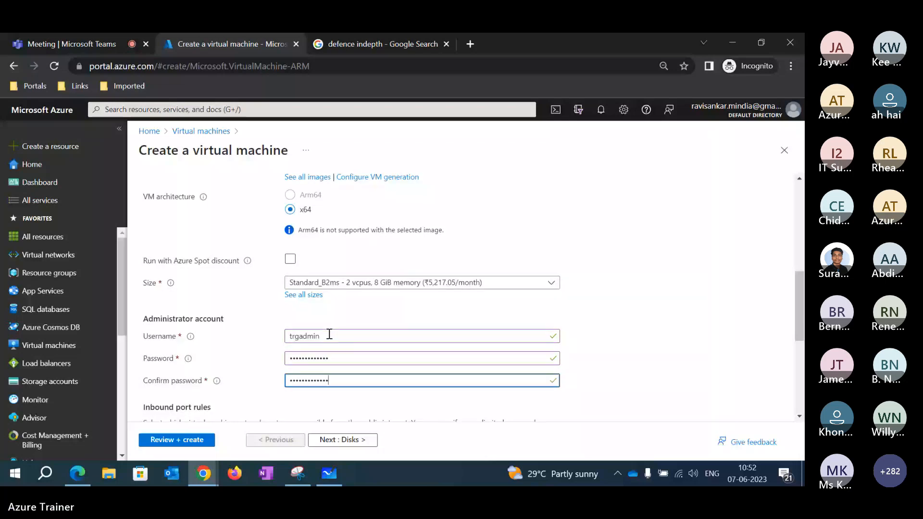
scroll(208, 409, "down", 3)
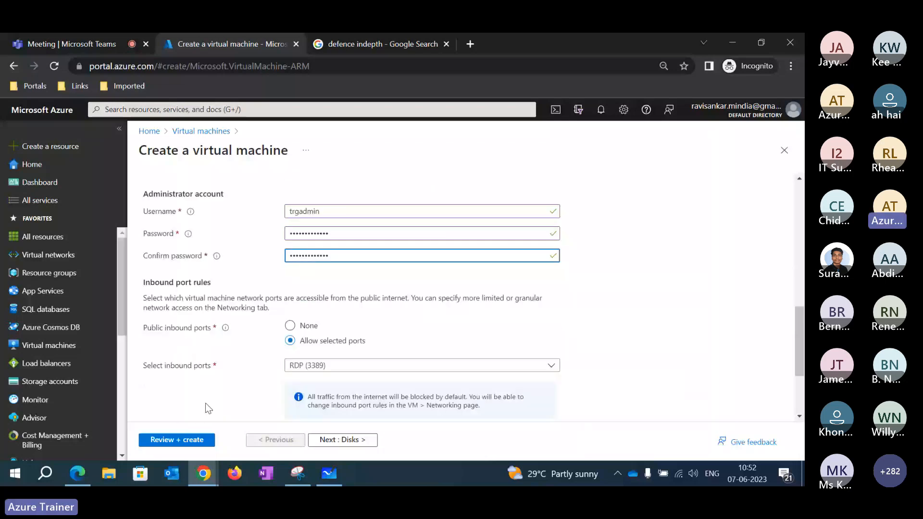
Rerun Review + create from Basics until validation passes: Standard B2ms at 7.1466 INR/hr
left_click(191, 446)
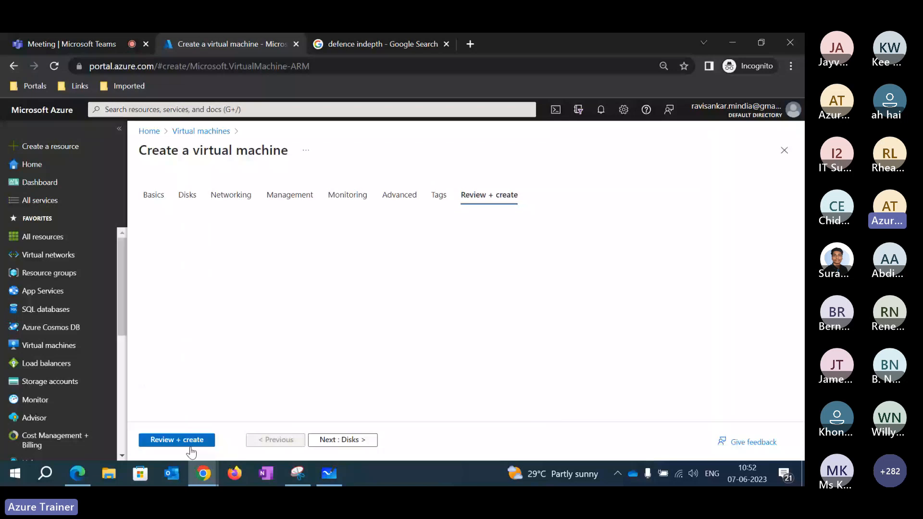
key("alt+Tab")
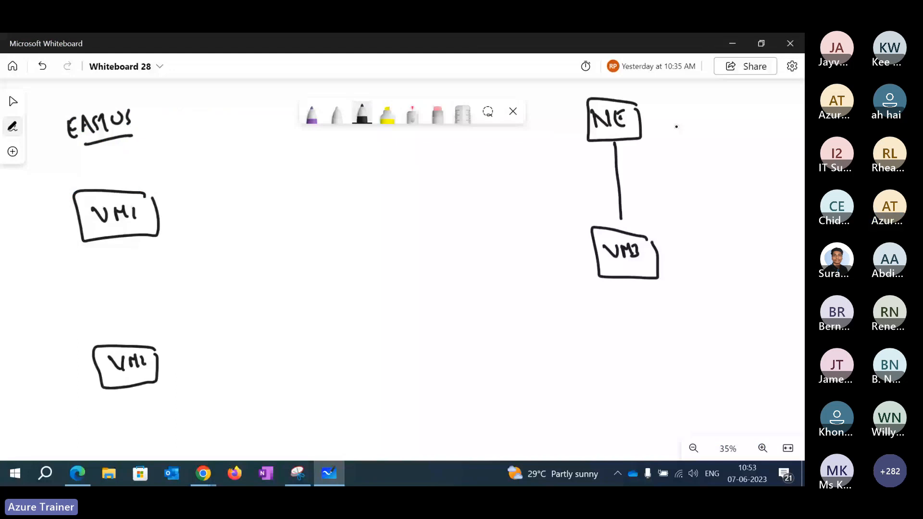
key("alt+Tab")
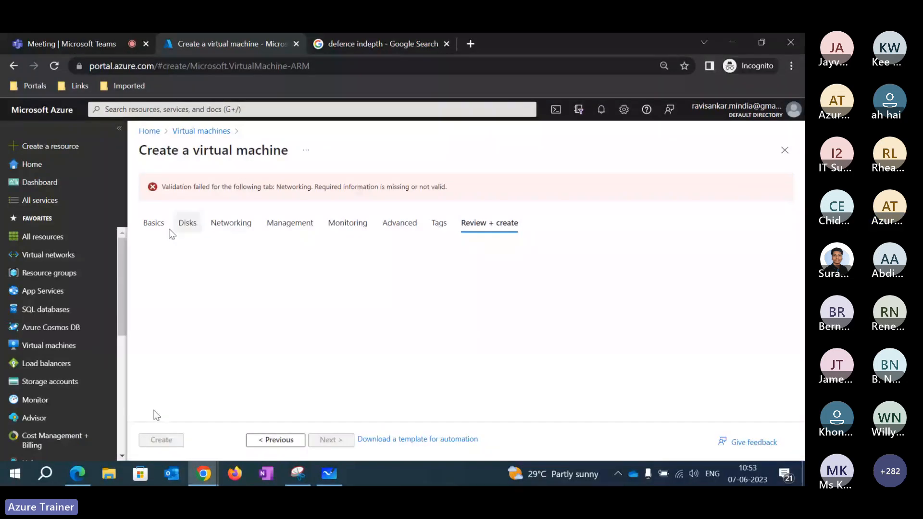
left_click(154, 222)
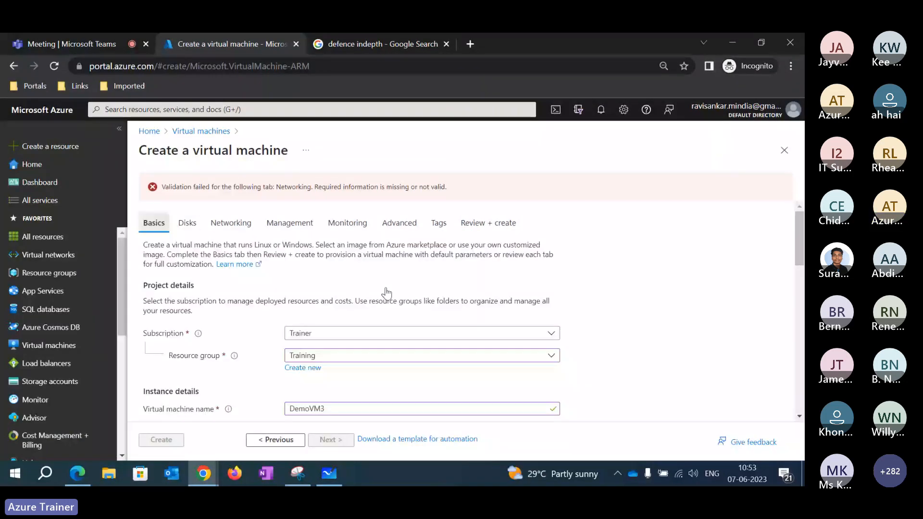
scroll(387, 293, "down", 12)
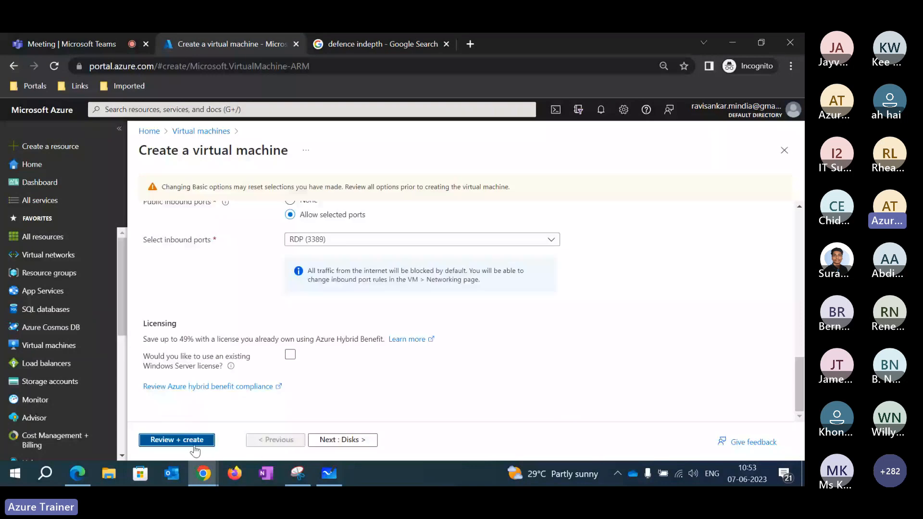
left_click(194, 445)
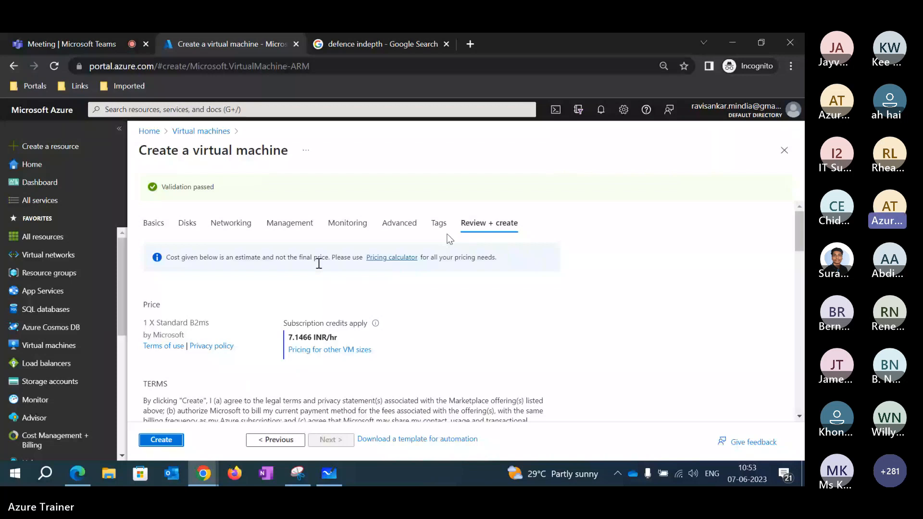
Create DemoVM3 and wait for the CreateVm-MicrosoftWindowsServer deployment in Training to complete
left_click(155, 440)
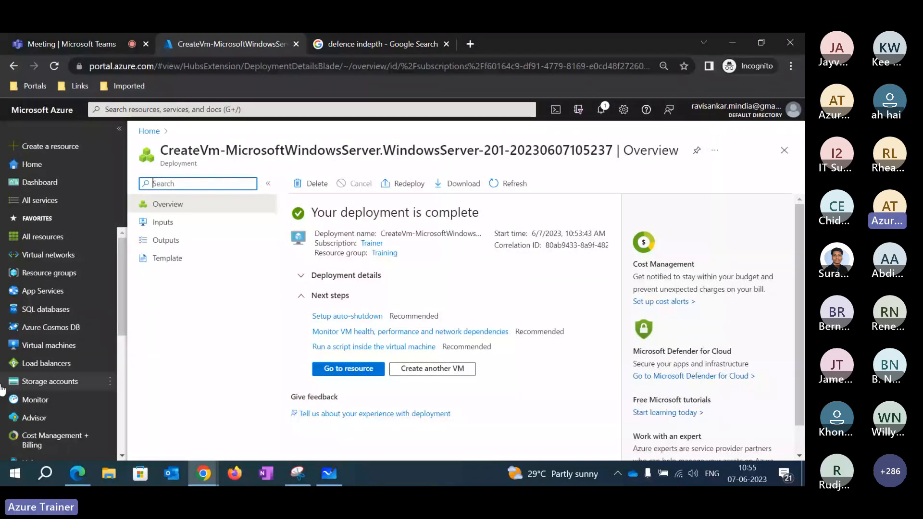
List the virtual machines Demovm, DemoVm2 and DemoVM3, all running
left_click(48, 345)
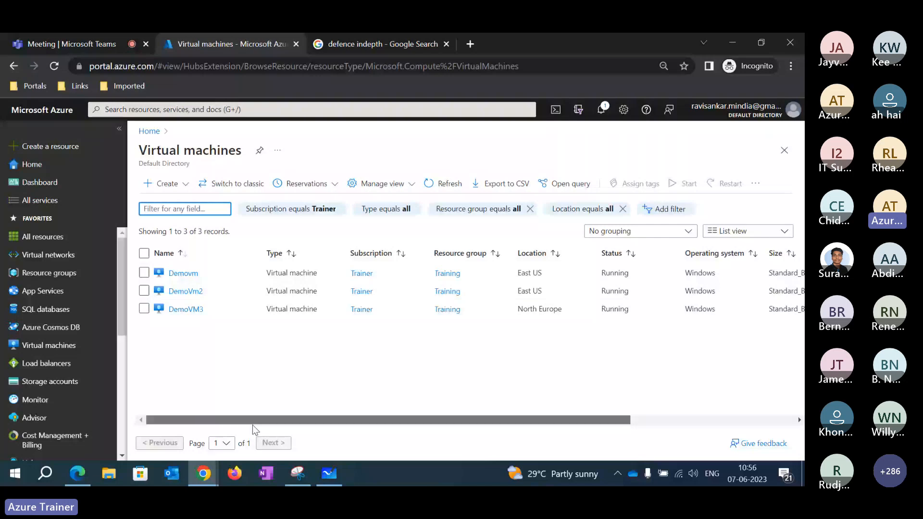
Disassociate and save the public IP on DemoVM3's demovm3516 ipconfig1, then return to Virtual machines
left_click(185, 310)
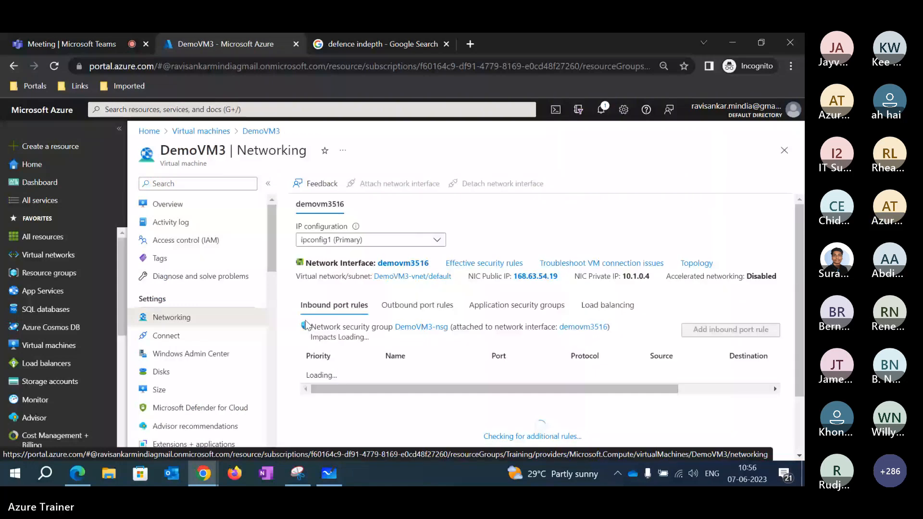
left_click(396, 263)
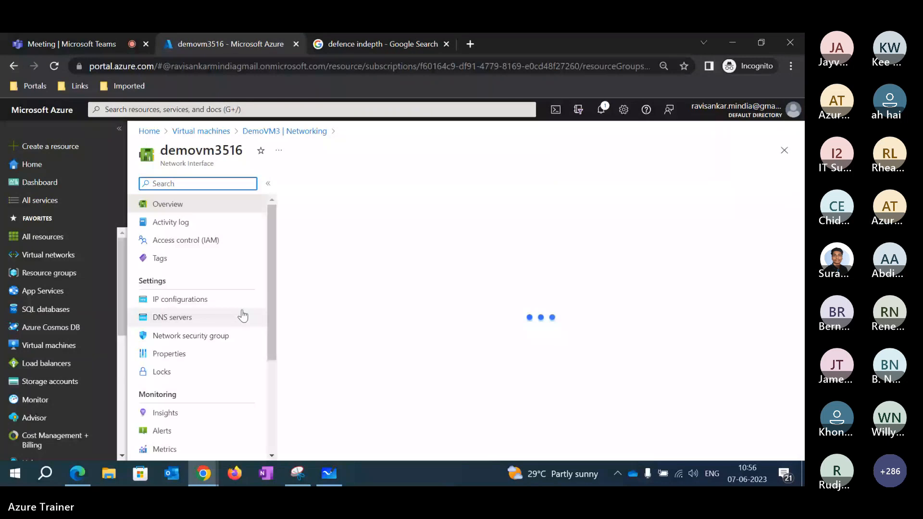
left_click(241, 300)
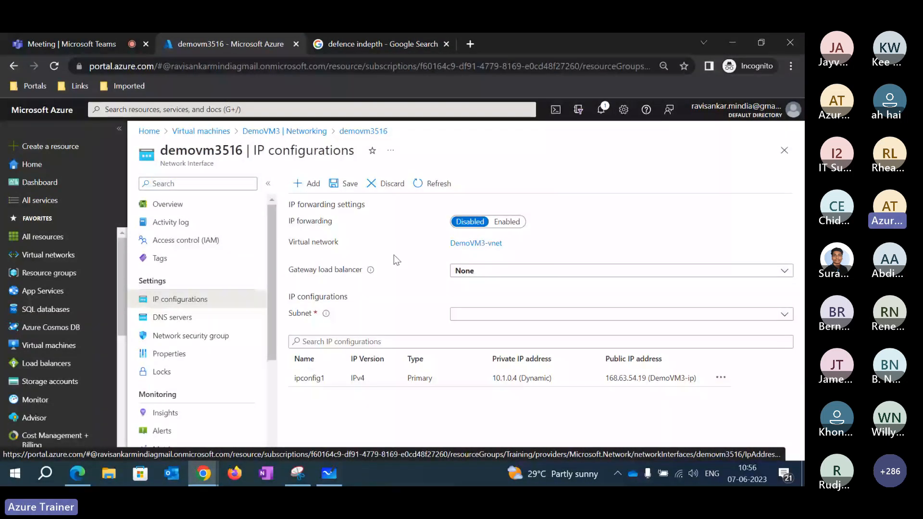
left_click(310, 379)
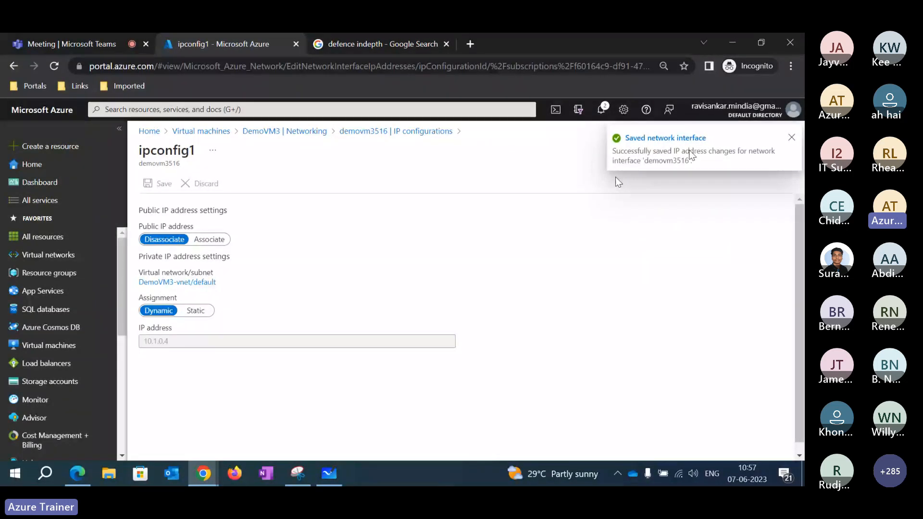
left_click(48, 345)
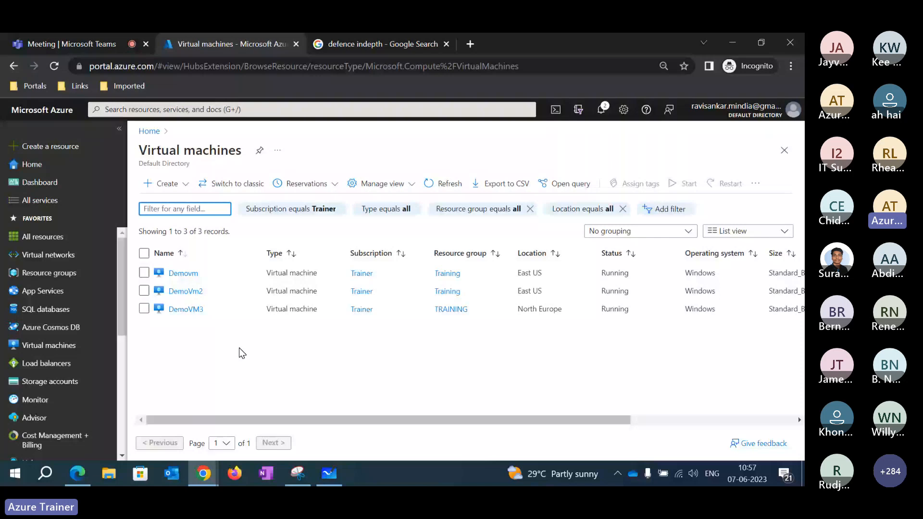
Open Demovm's Connect page and point out its Bastion connection option
left_click_drag(310, 420, 647, 295)
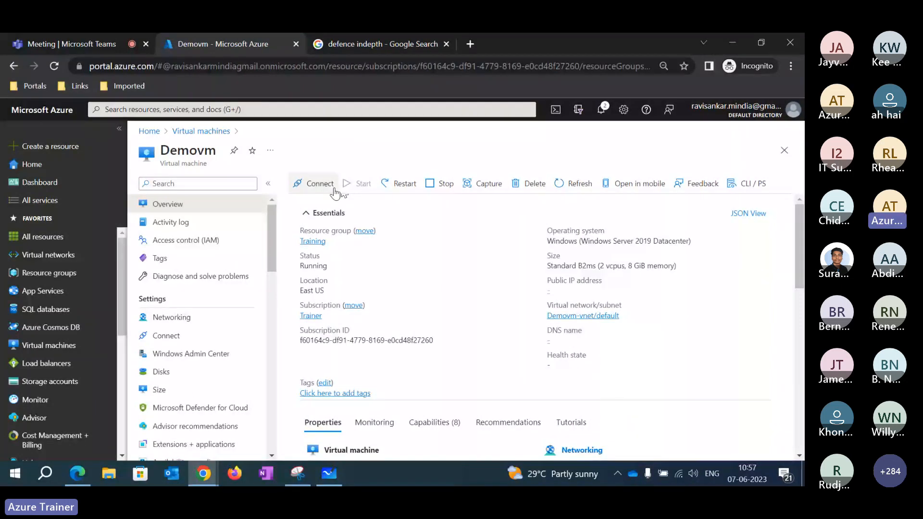
left_click(335, 191)
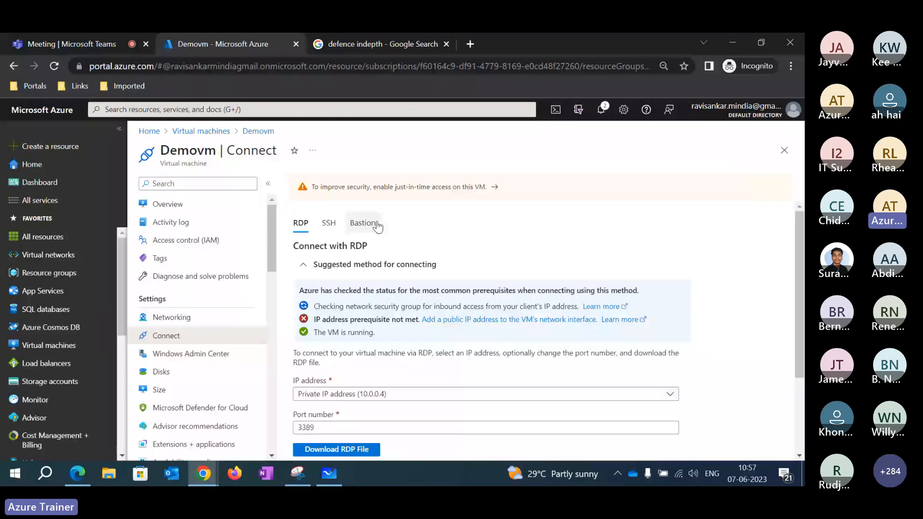
double_click(377, 223)
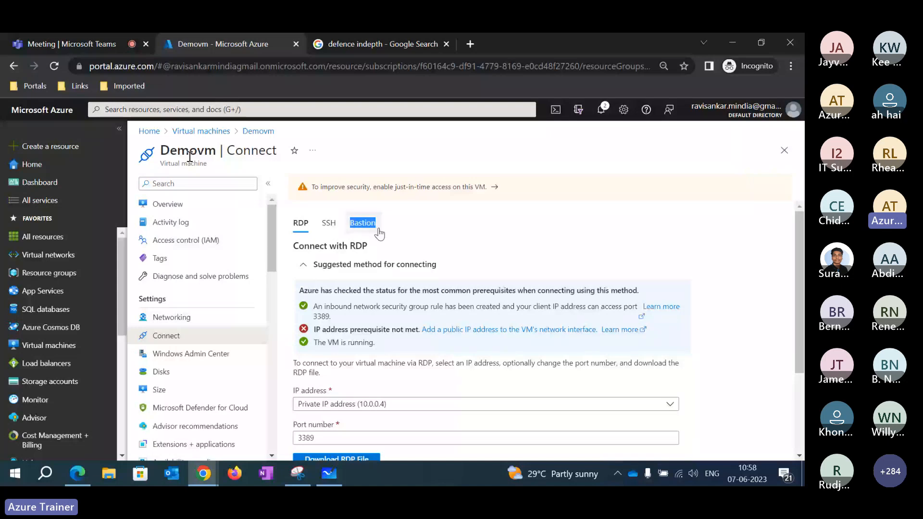
Search 'bas' to confirm no Bastions exist yet, then go back to Virtual machines
left_click(302, 109)
type("ba")
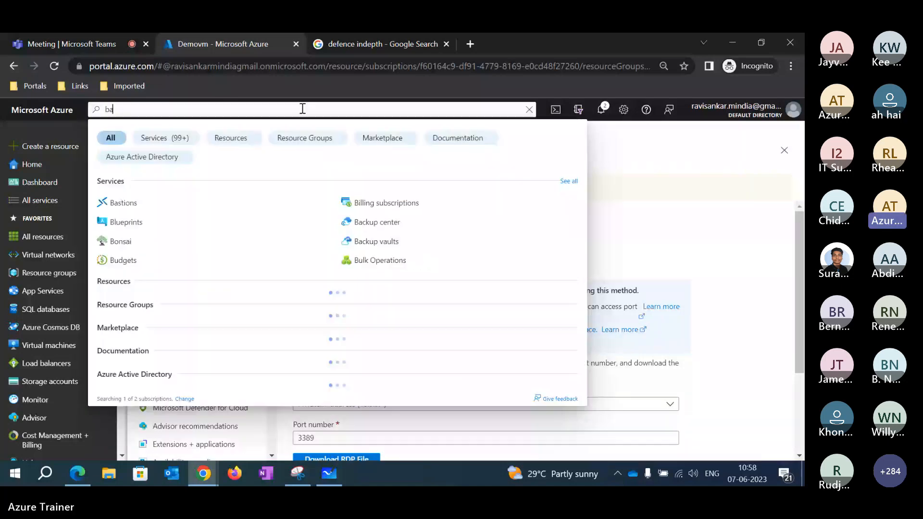
type("s")
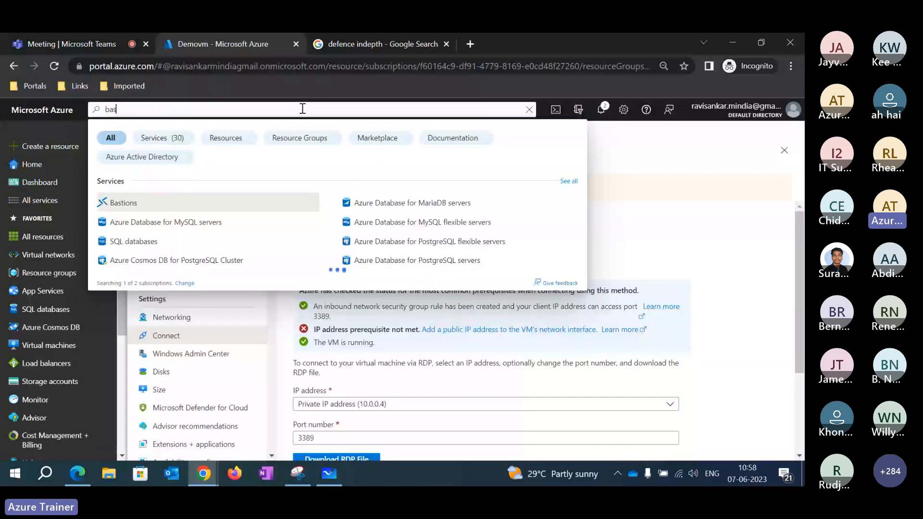
left_click(127, 213)
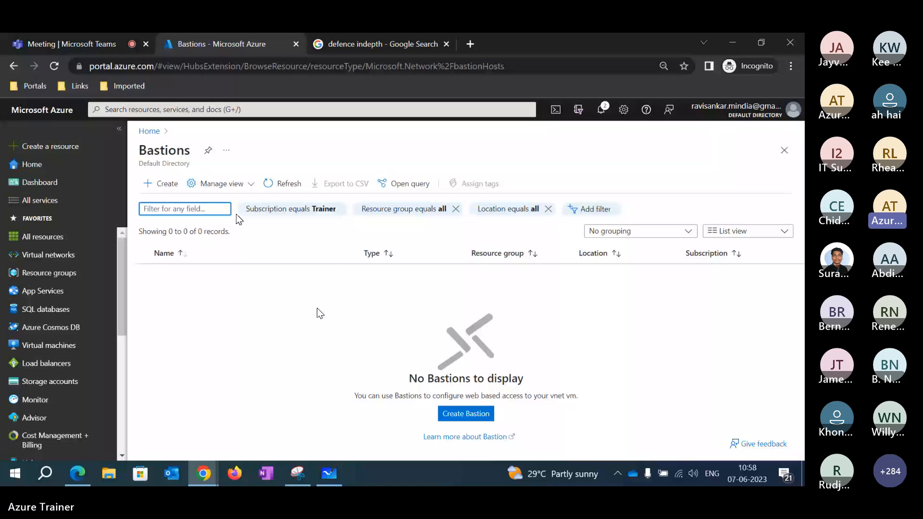
left_click(49, 345)
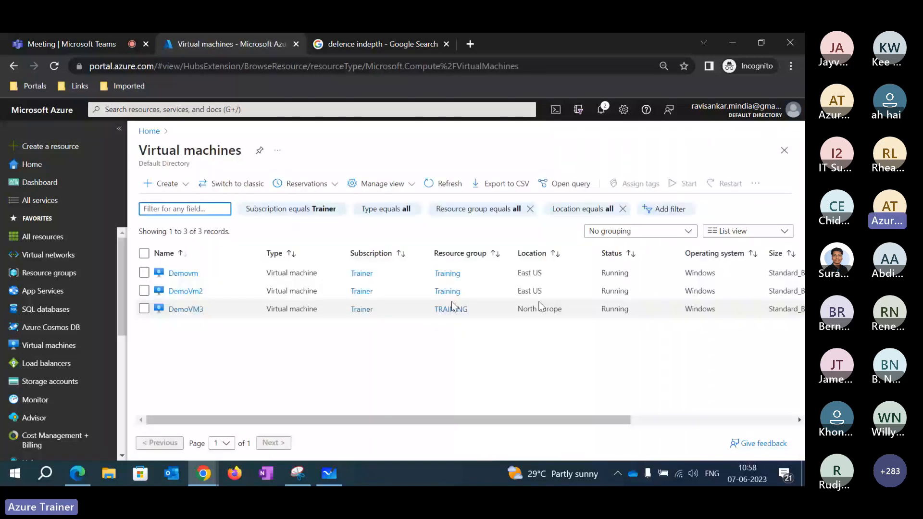
left_click_drag(518, 273, 542, 273)
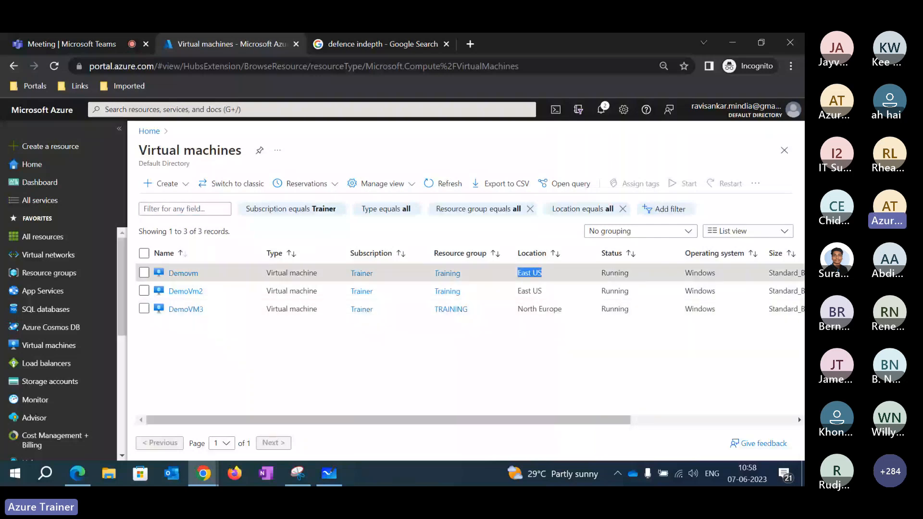
left_click(569, 309)
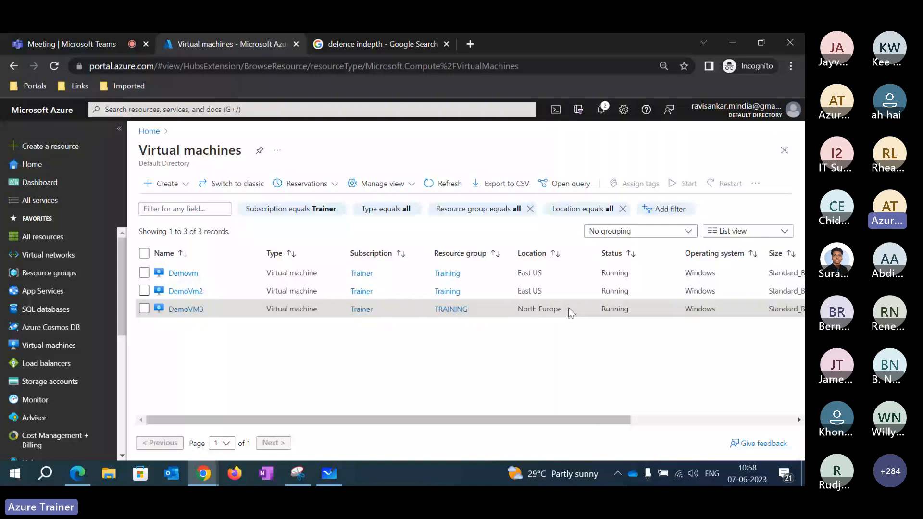
triple_click(568, 307)
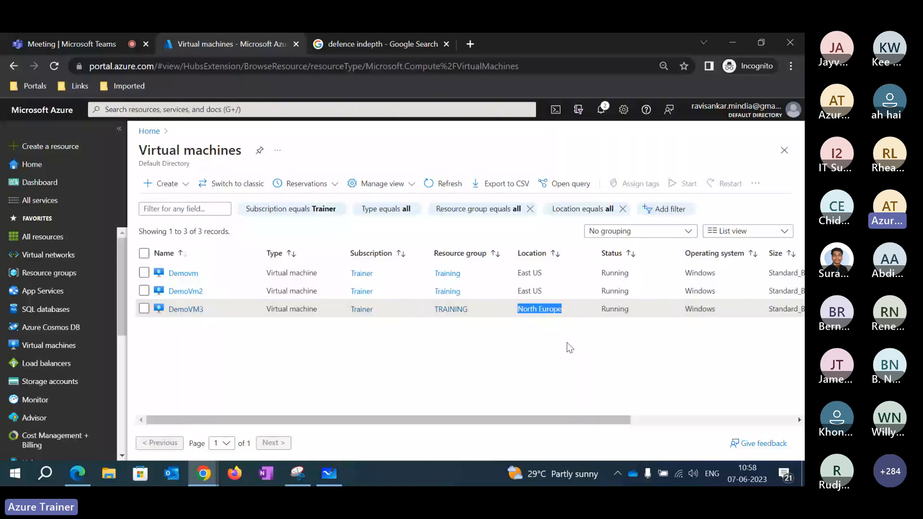
Switch Demovm's Connect page to the Bastion option
left_click(193, 277)
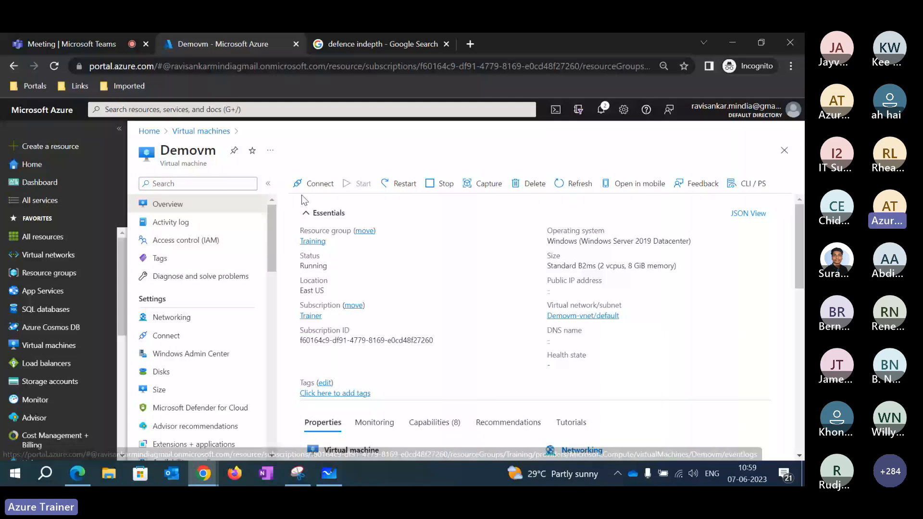
left_click(313, 183)
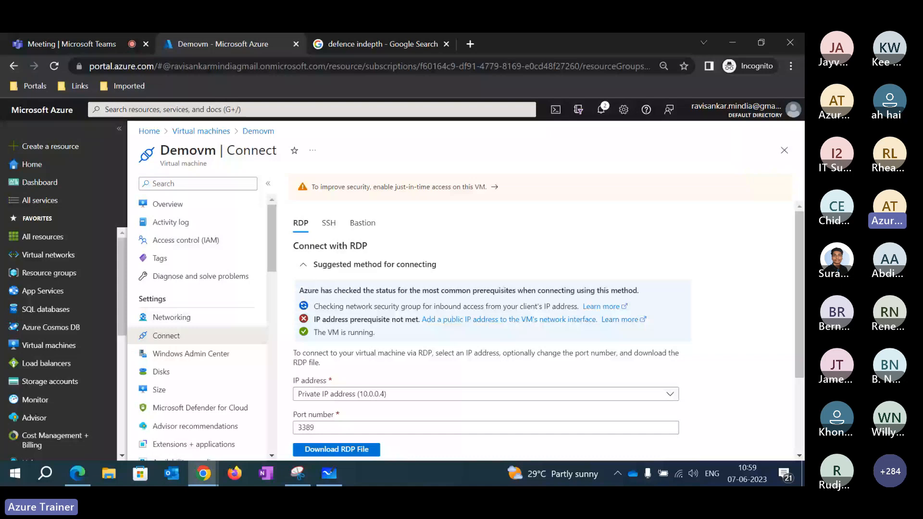
left_click(362, 223)
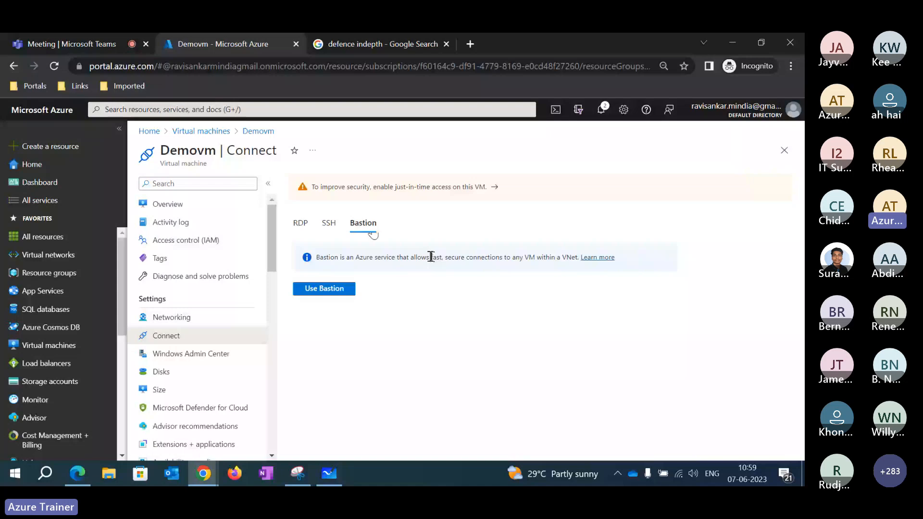
Choose Use Bastion to propose Demovm-vnet-bastion on Demovm-vnet with IP Demovm-vnet-ip
left_click(339, 291)
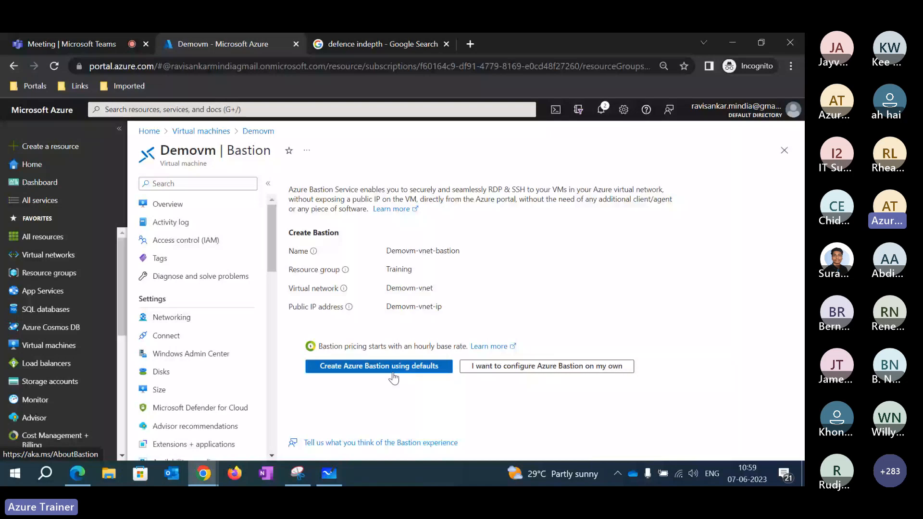
Deploy Demovm-vnet-bastion using the default Azure Bastion settings
left_click(393, 375)
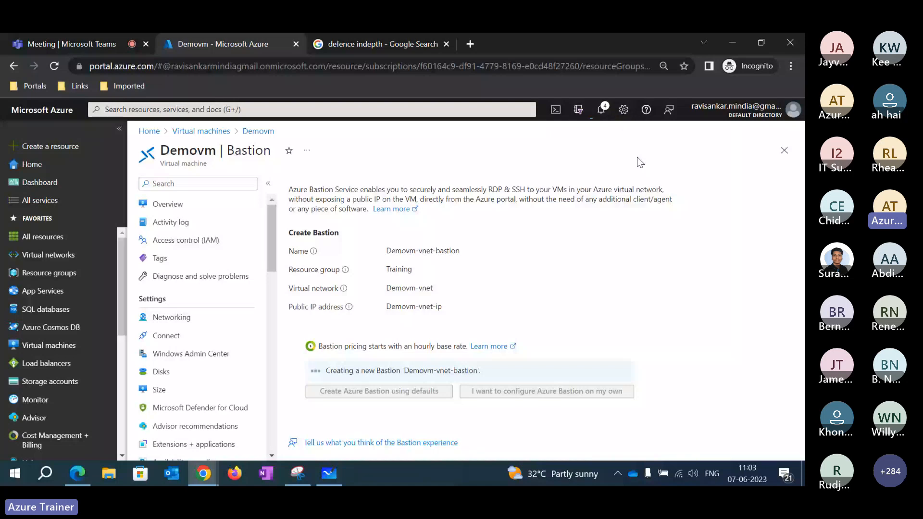
Check the notifications for the Demovm-vnet-bastion deployment progress
left_click(602, 116)
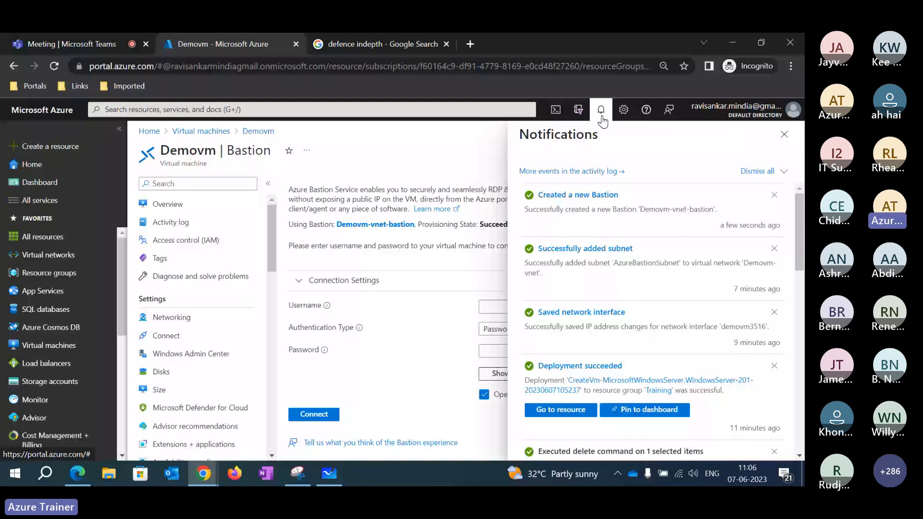
Open the Bastions list and highlight Demovm-vnet-bastion and its East US location
left_click(784, 134)
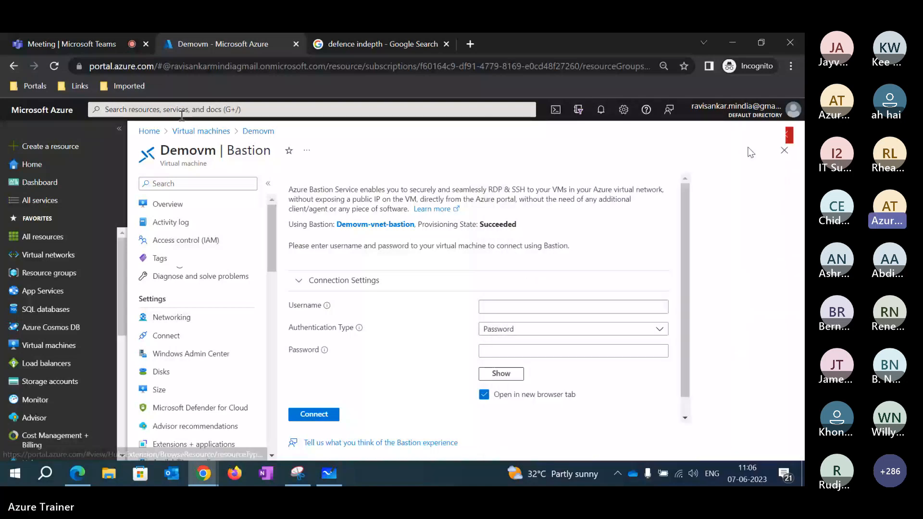
left_click(182, 109)
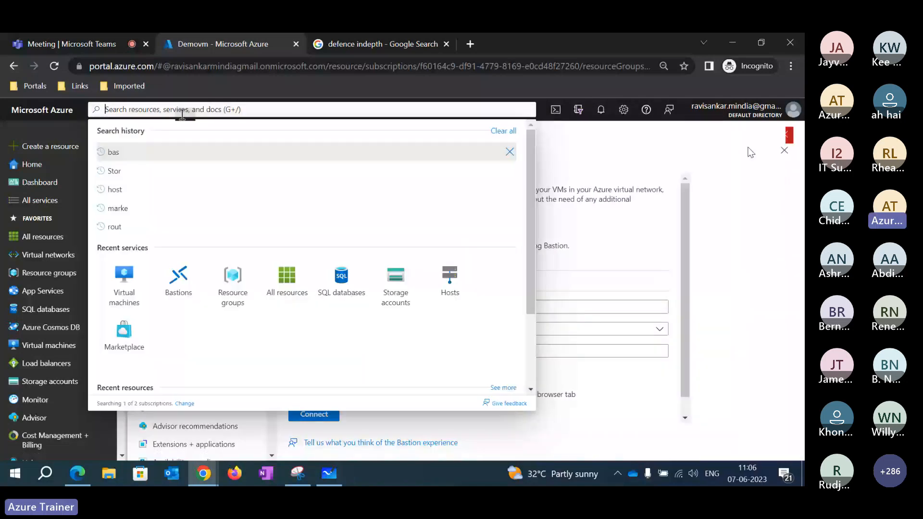
left_click(155, 267)
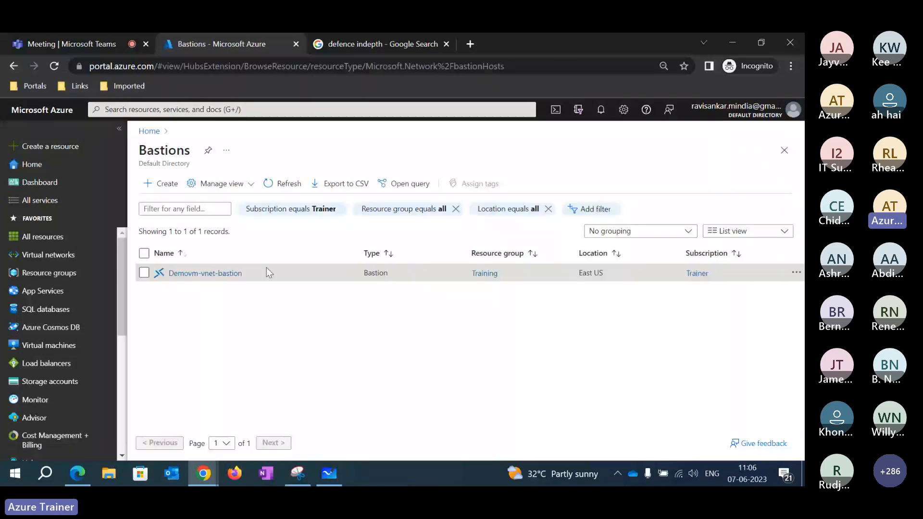
left_click_drag(262, 273, 170, 273)
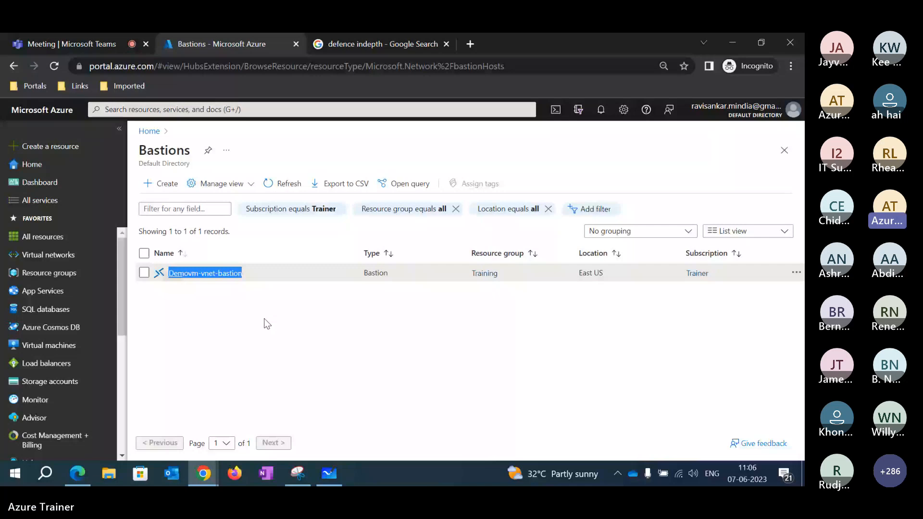
triple_click(607, 268)
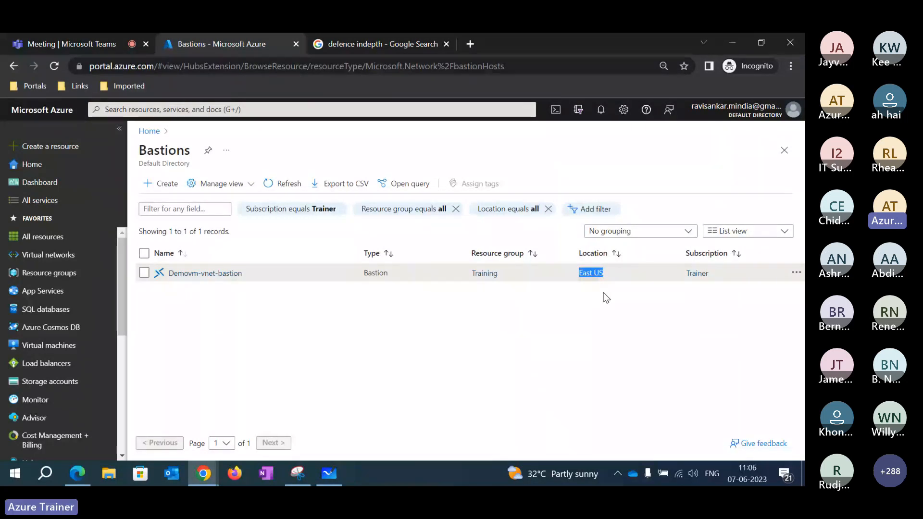
left_click(624, 292)
left_click_drag(582, 273, 605, 294)
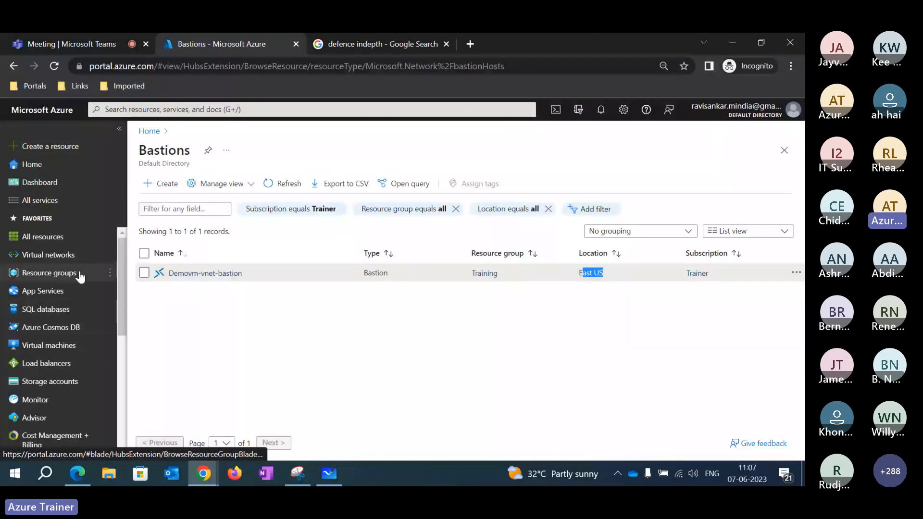
Open the East US virtual network Demovm-vnet from the Virtual networks list
left_click(48, 254)
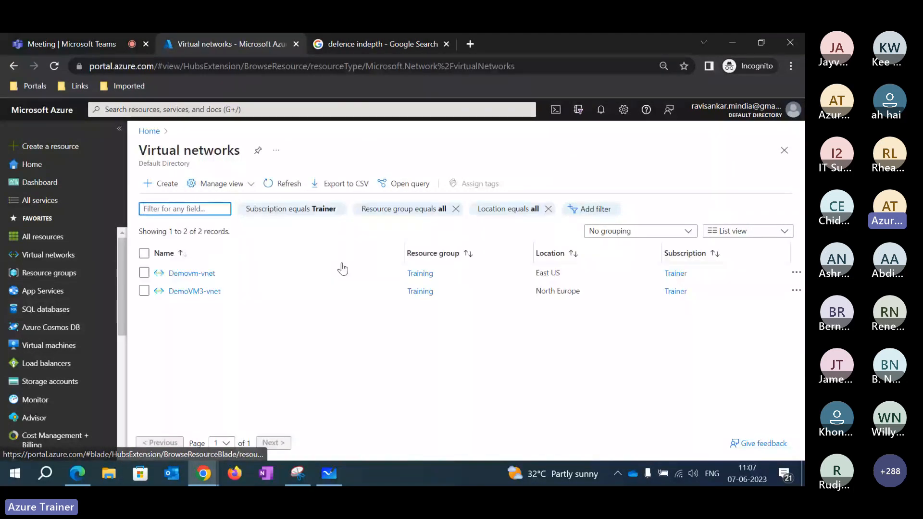
triple_click(581, 269)
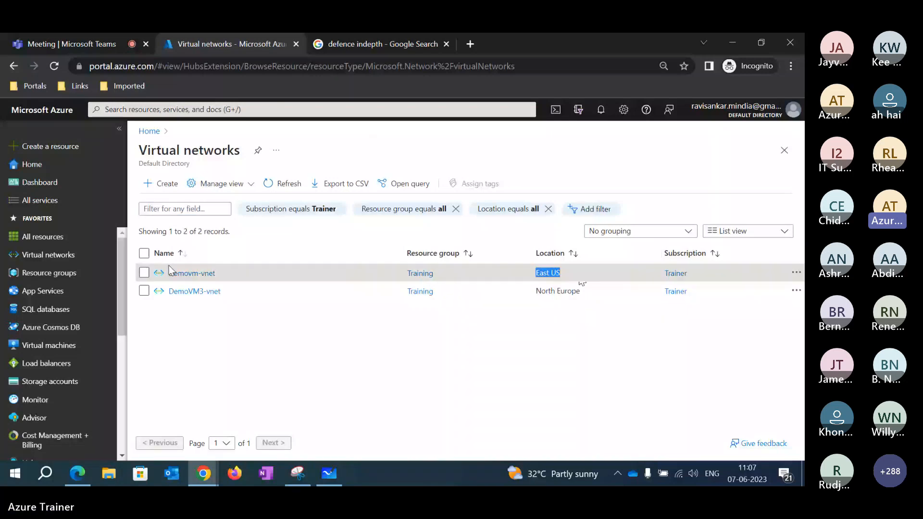
left_click(182, 278)
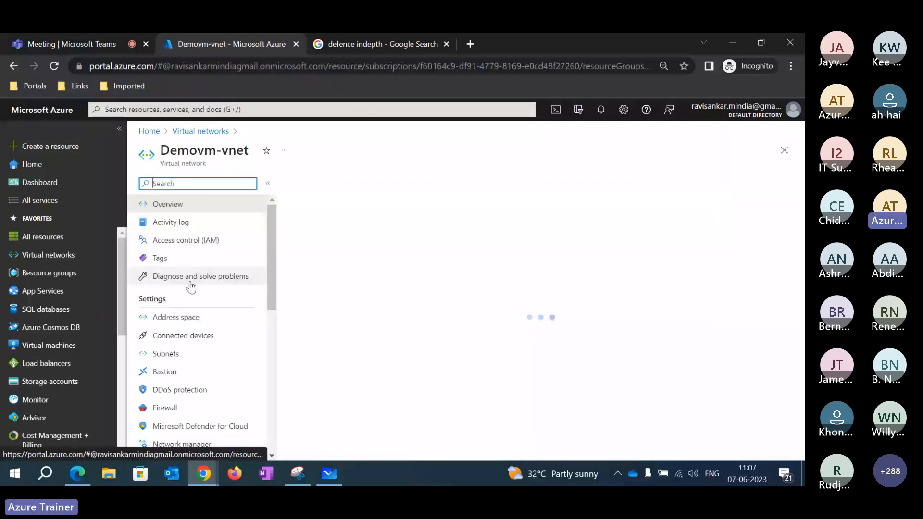
Show Demovm-vnet's subnets and select the AzureBastionSubnet (10.0.1.0/26) name for copying
left_click(203, 357)
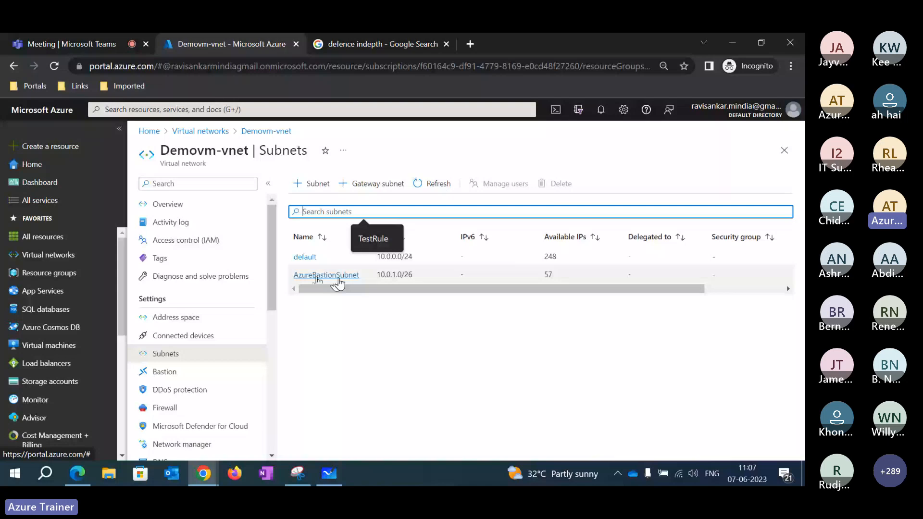
left_click_drag(413, 274, 380, 281)
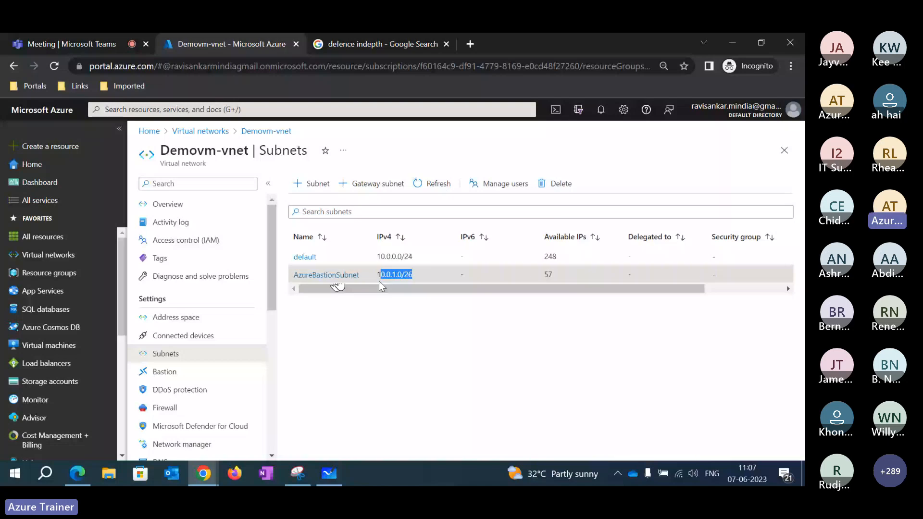
left_click_drag(379, 281, 411, 351)
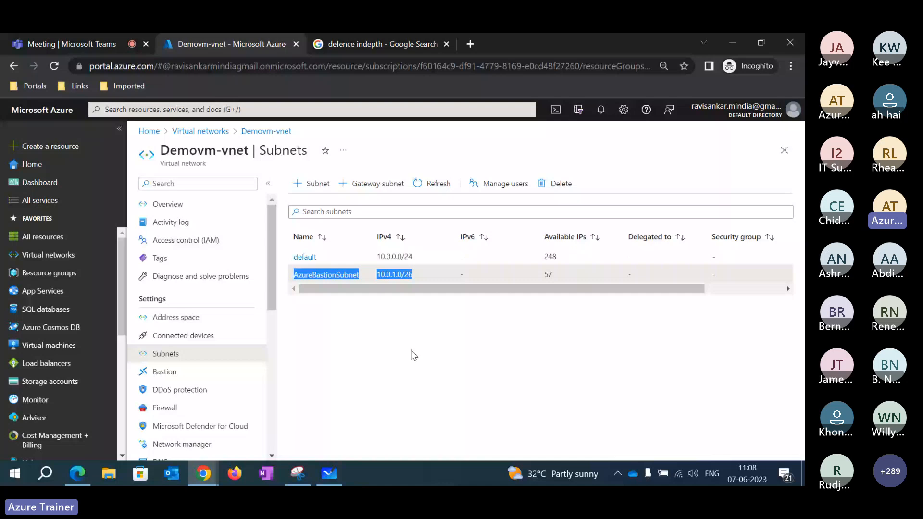
left_click(366, 337)
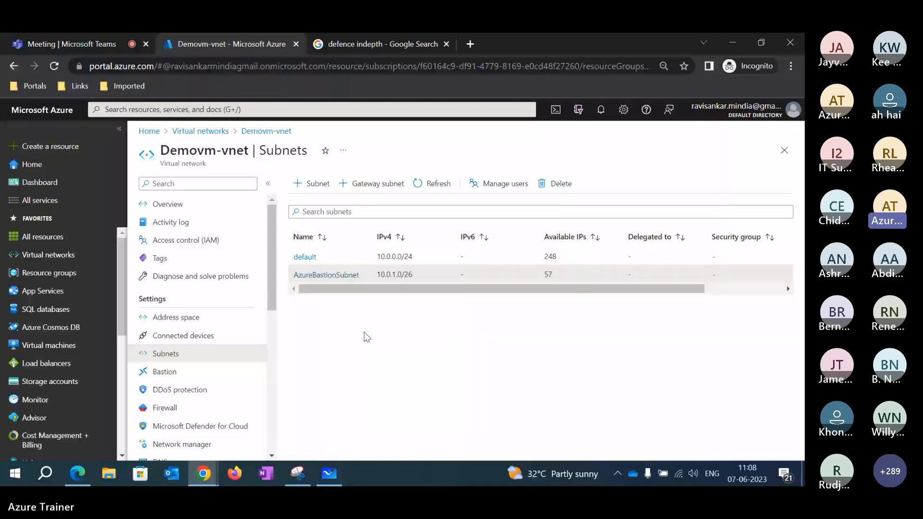
left_click_drag(361, 275, 294, 275)
key("ctrl+c")
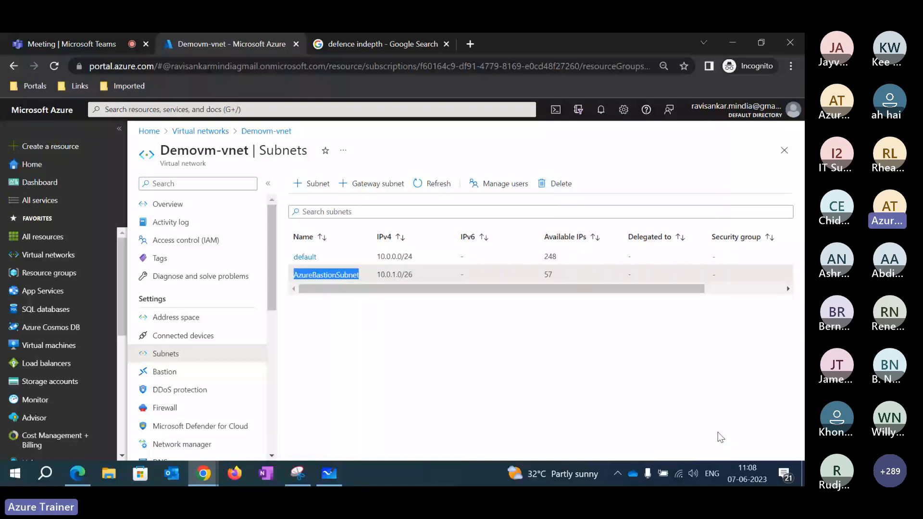
Paste 'AzureBastionSubnet' into the Teams meeting chat, send it, and return to the Azure subnet list
key("ctrl+shift+Tab")
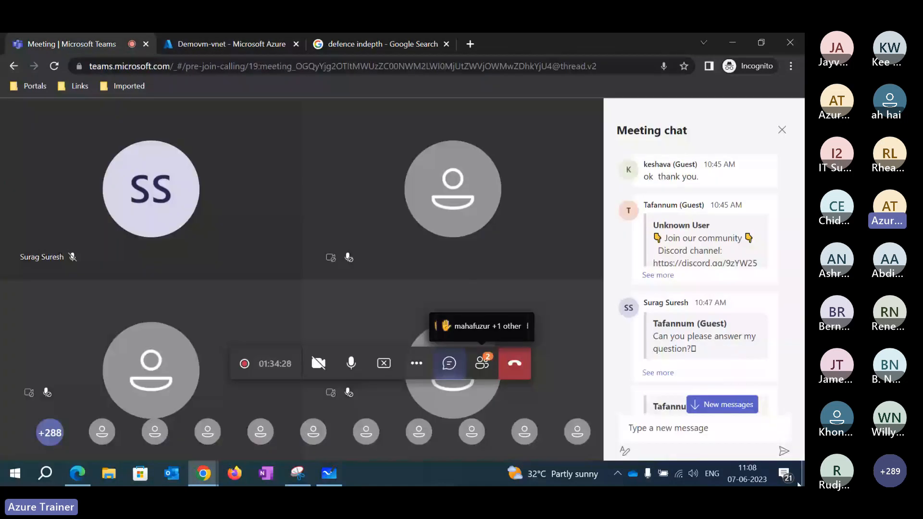
left_click(716, 437)
key("ctrl+v")
key("ctrl+v")
key("ctrl+a")
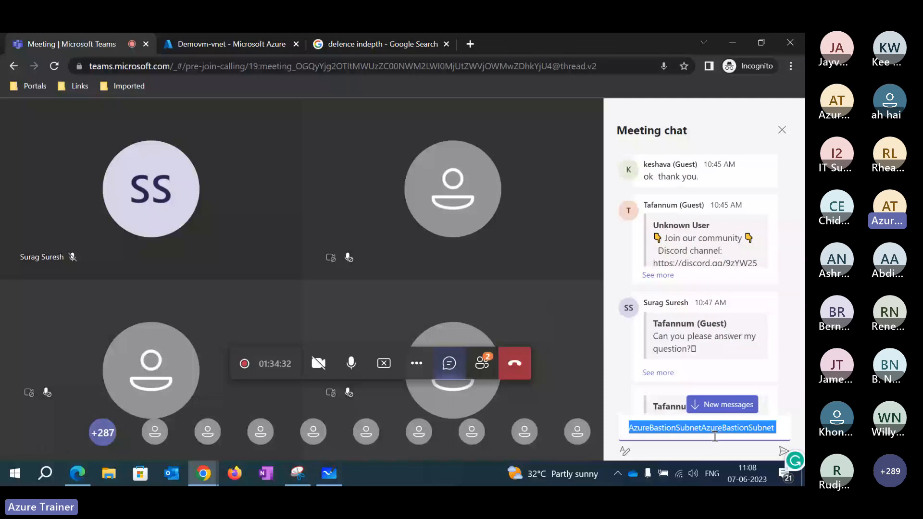
key("ctrl+v")
key("Return")
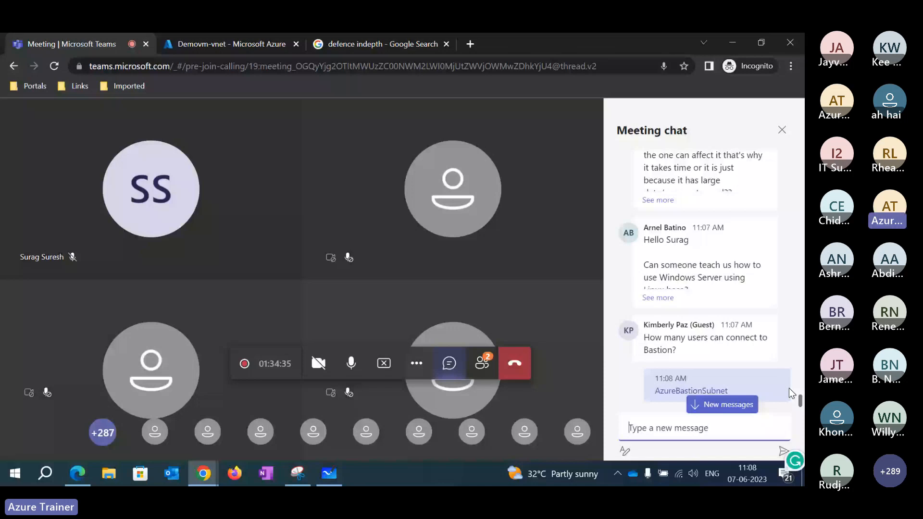
key("ctrl+Tab")
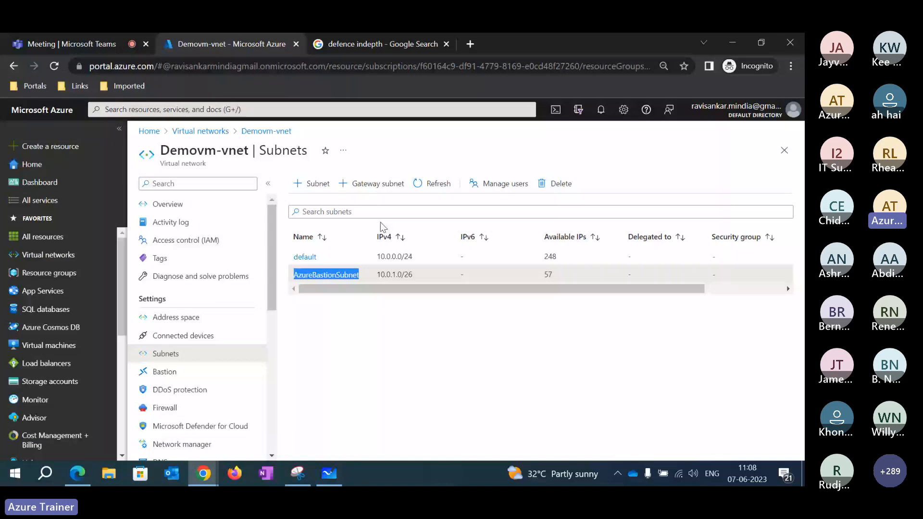
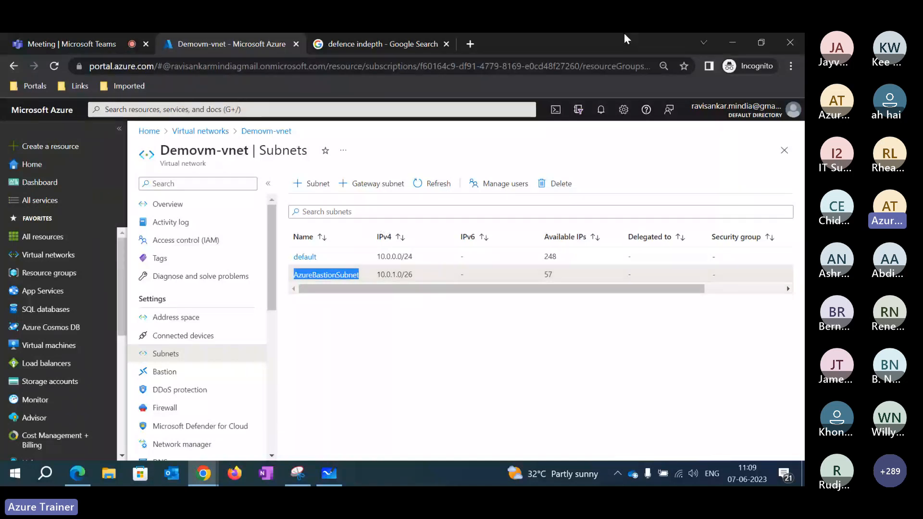
Switch to the Teams meeting and scroll its chat to the latest question about Bastion pricing
key("ctrl+shift+Tab")
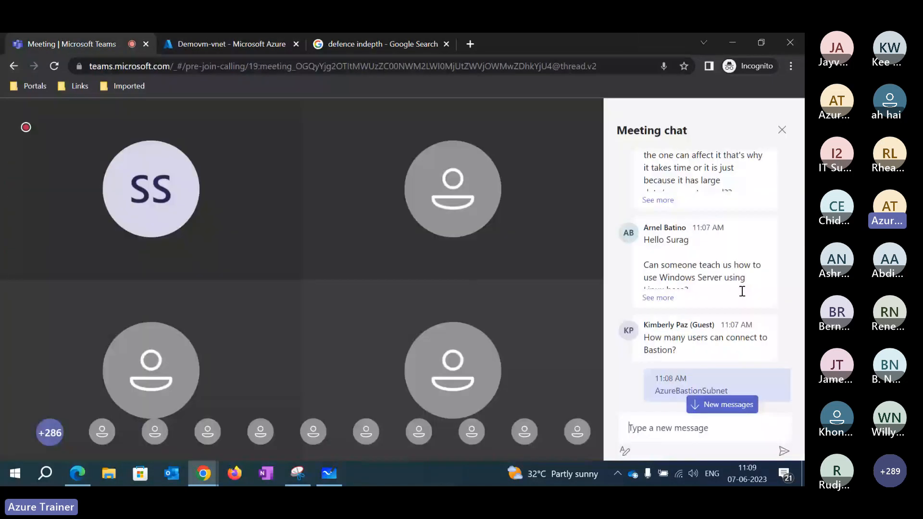
scroll(731, 318, "down", 4)
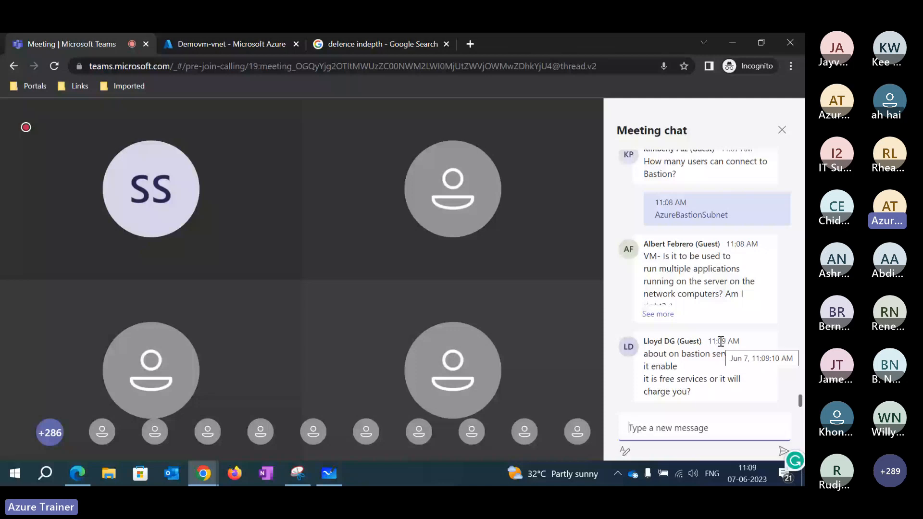
Start a new East US Bastion, trying the Basic tier before settling on Standard, then return to Teams
left_click(179, 45)
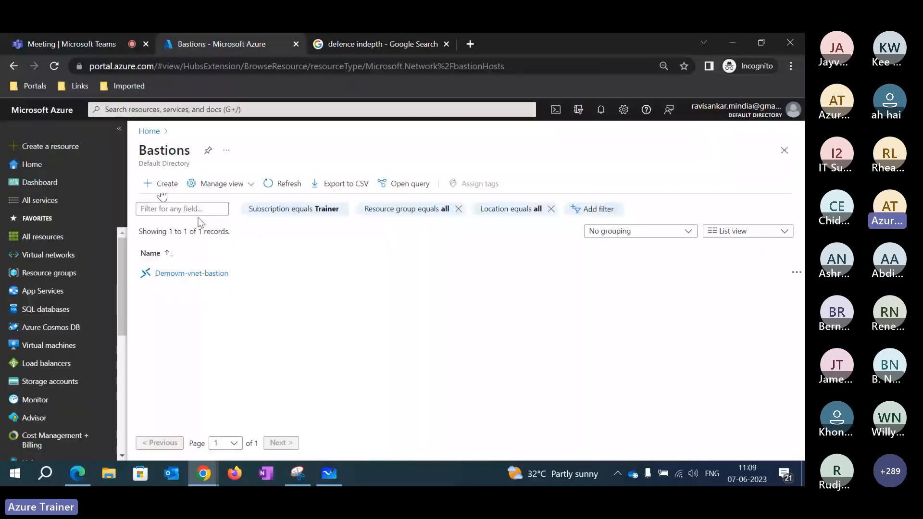
left_click(161, 189)
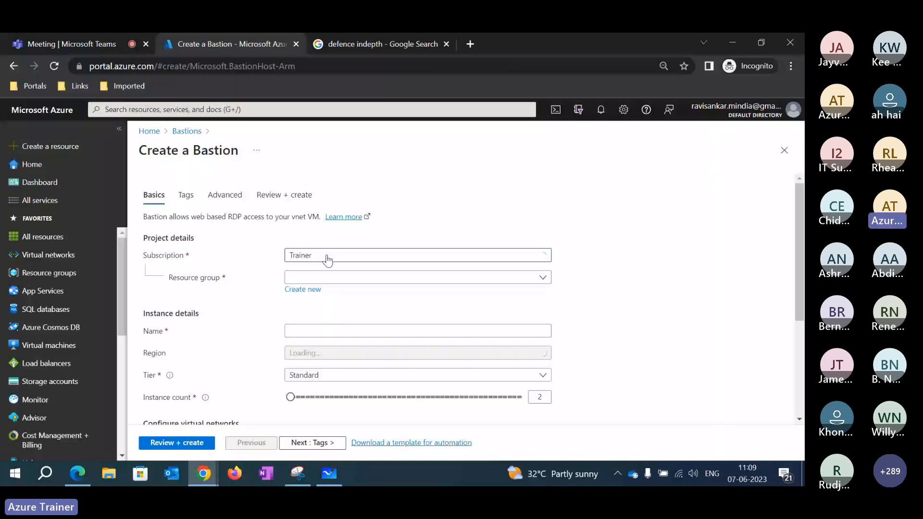
scroll(327, 260, "down", 3)
left_click(315, 204)
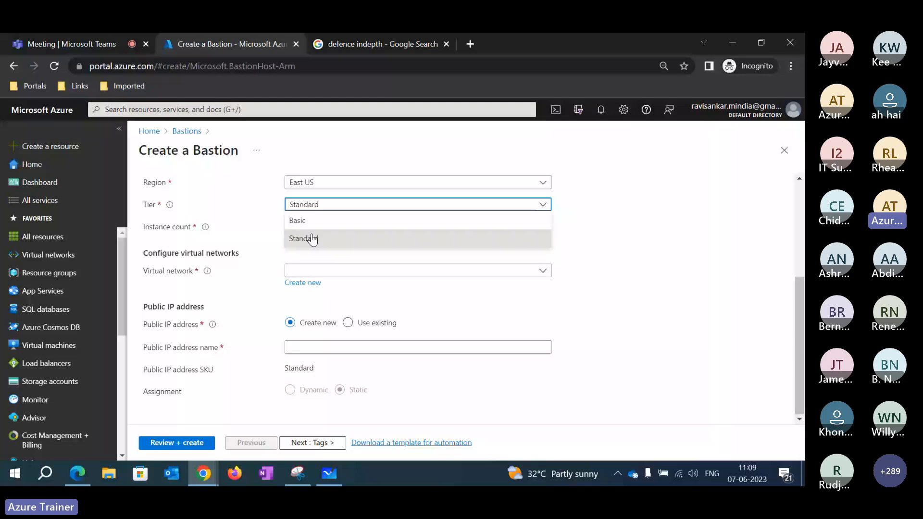
left_click(312, 239)
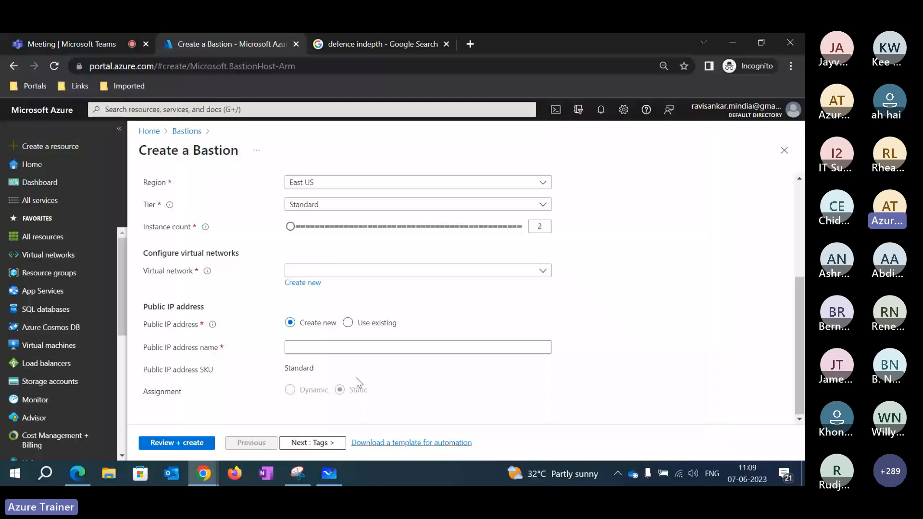
left_click(317, 204)
left_click(312, 222)
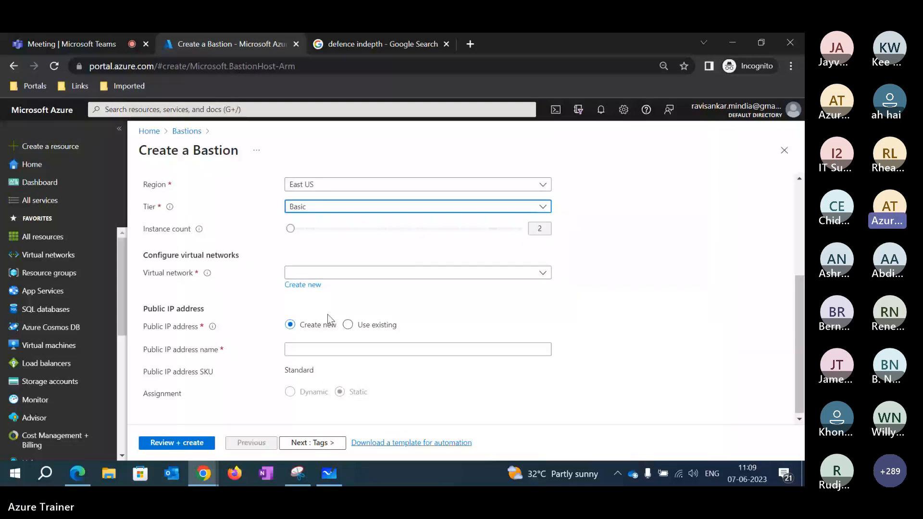
left_click(318, 207)
left_click(318, 241)
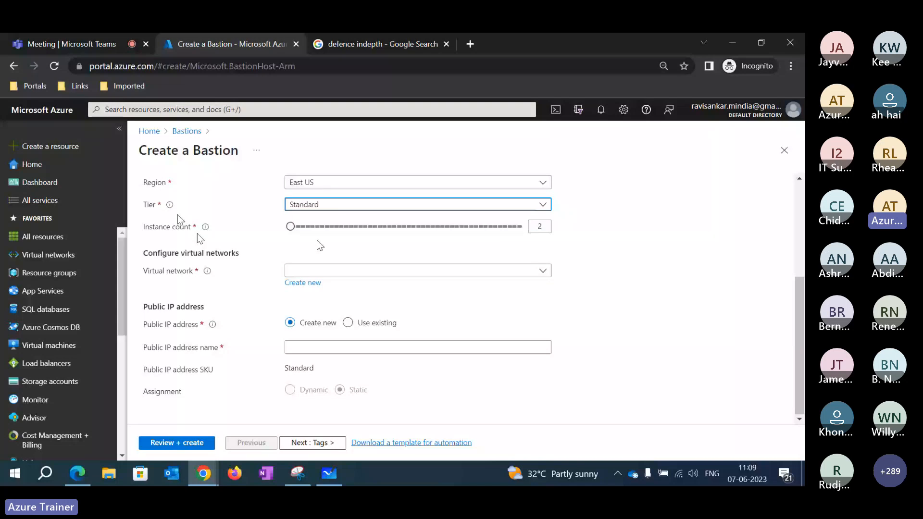
scroll(287, 331, "up", 3)
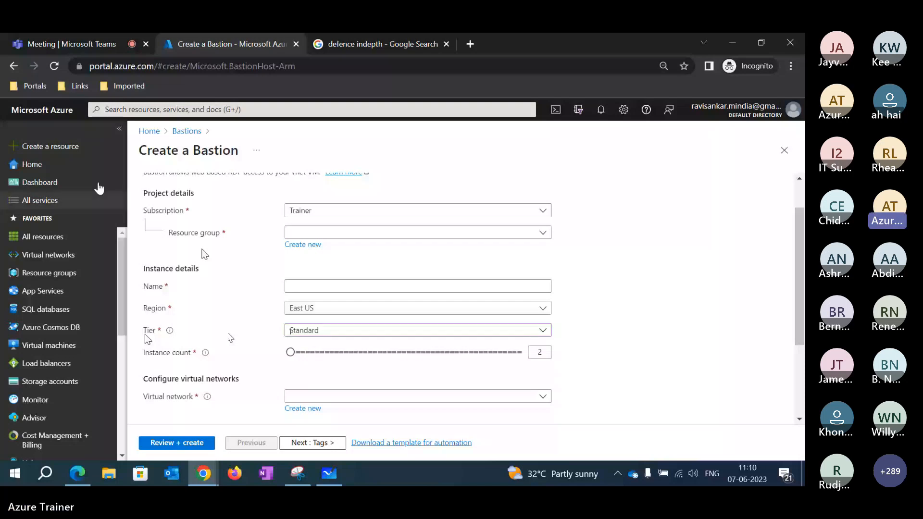
left_click(77, 44)
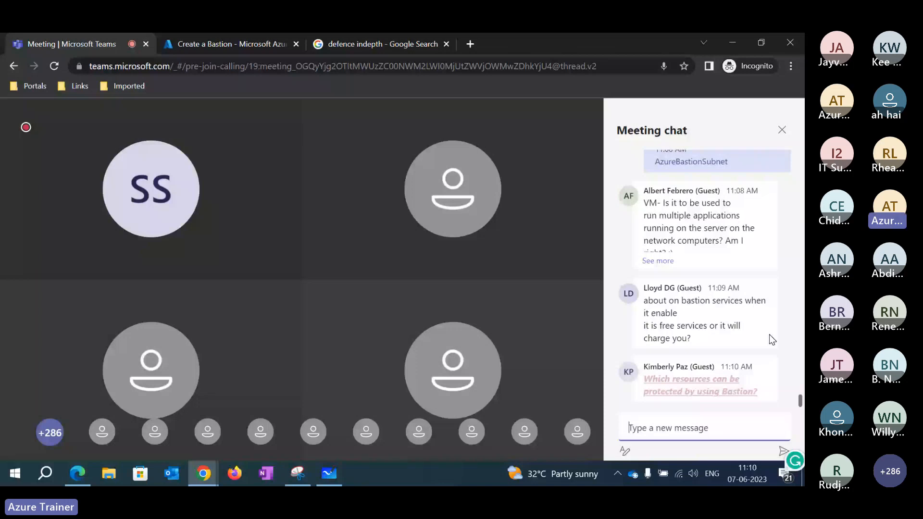
Begin an 'Azure Bas' web search, then go back through Teams to the Create a Bastion form
left_click(423, 45)
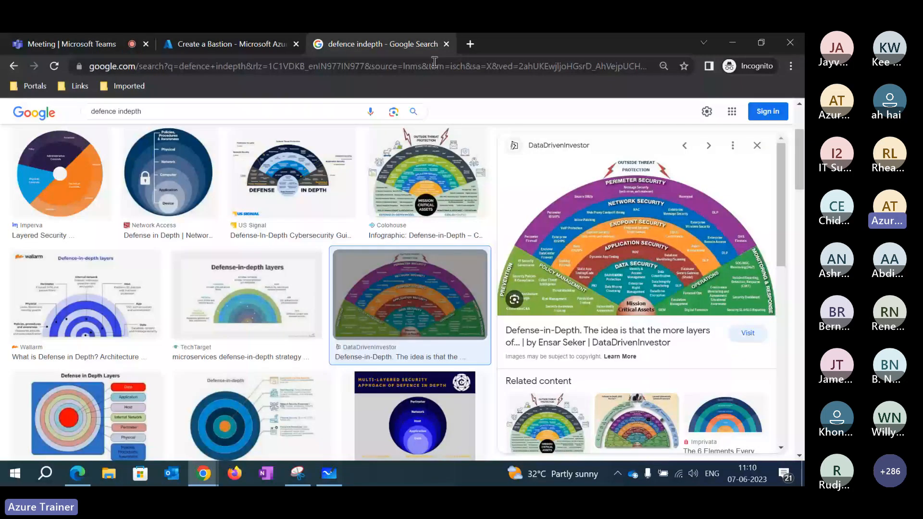
left_click(434, 63)
type("Azure Bas")
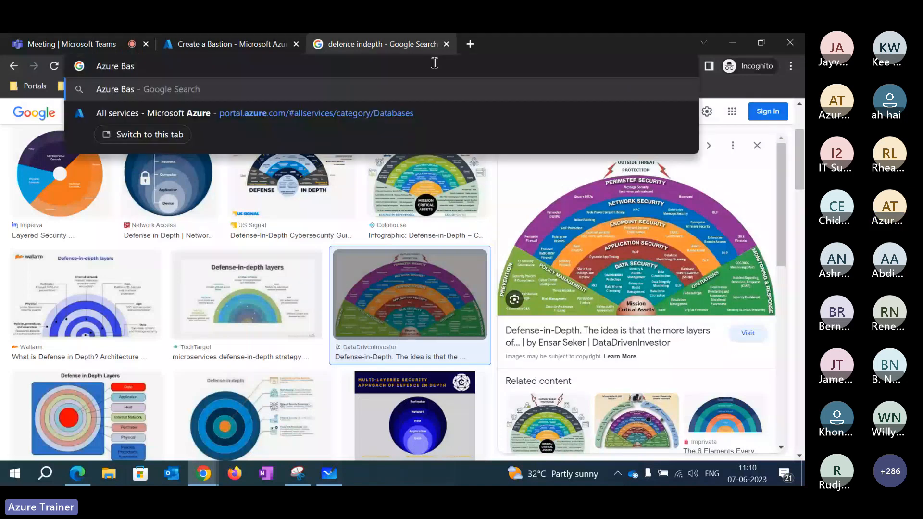
left_click(70, 44)
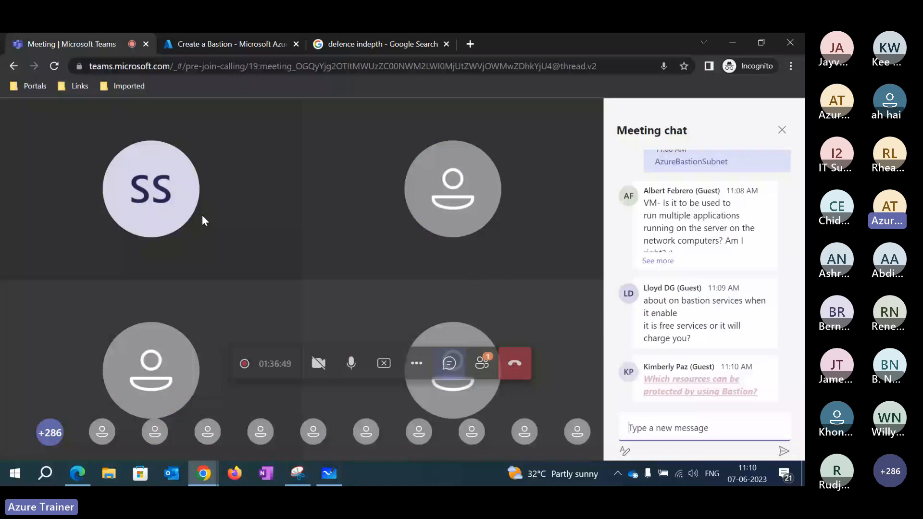
key("ctrl+Tab")
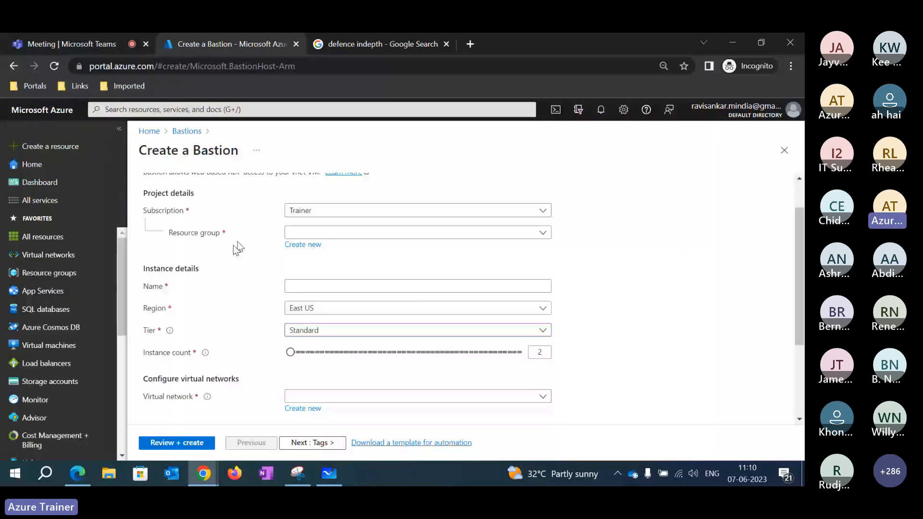
Discard the unsaved Bastion form and show Demovm's Bastion connection option under Connect
left_click(48, 346)
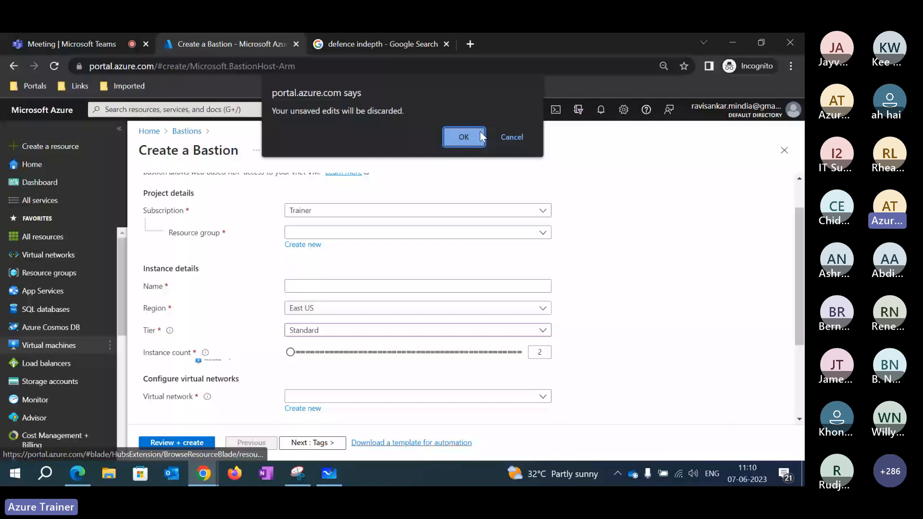
left_click(483, 138)
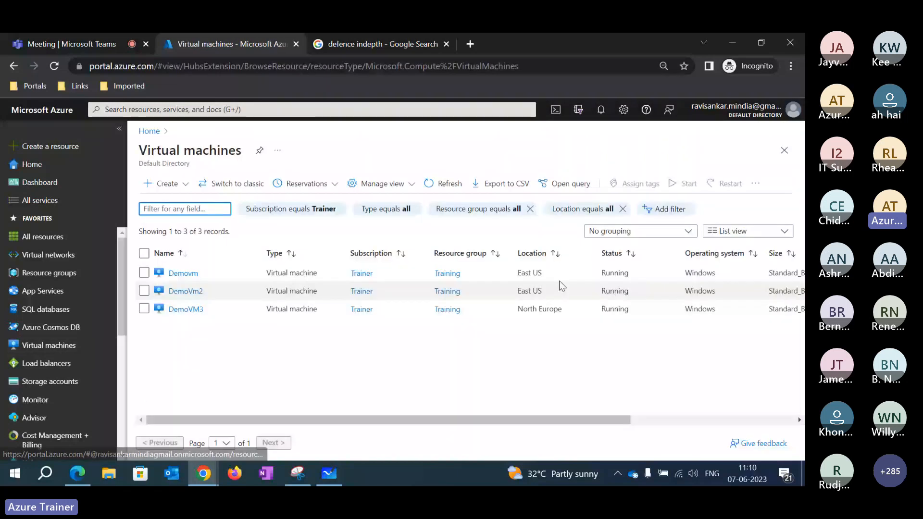
left_click_drag(204, 276, 168, 278)
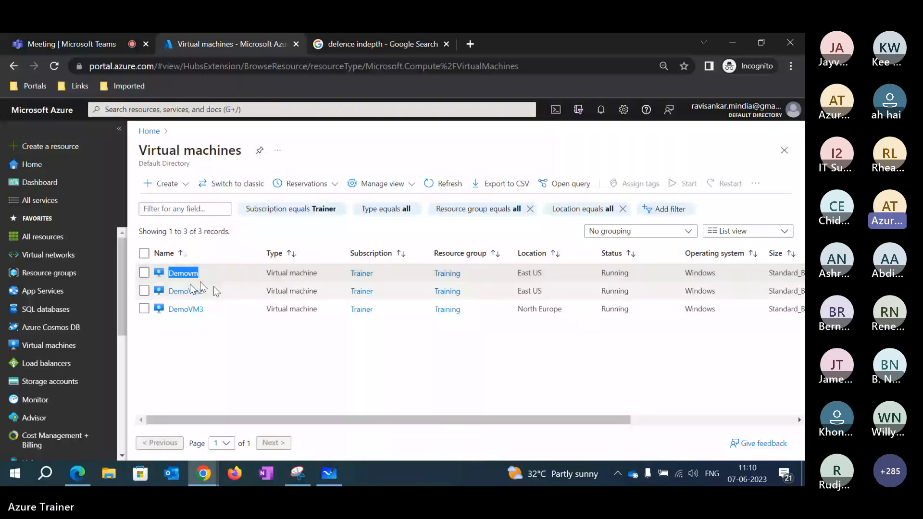
left_click(183, 274)
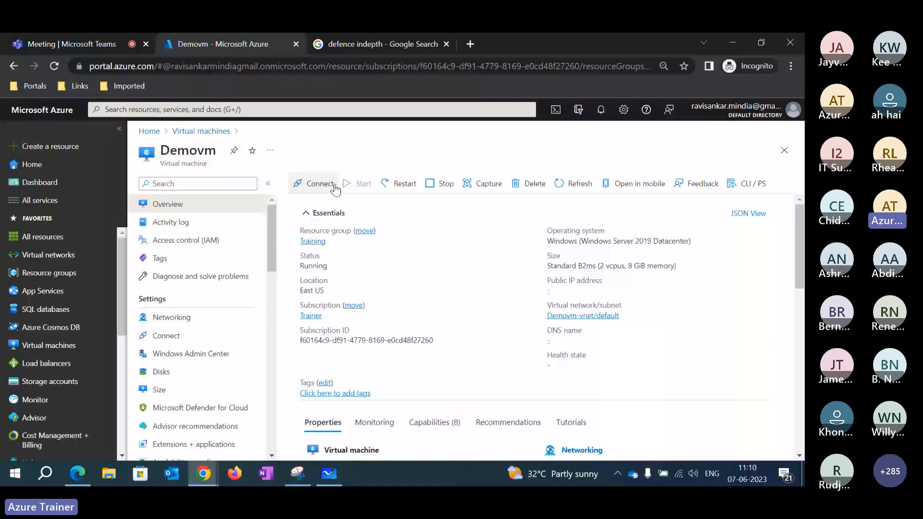
left_click(335, 189)
left_click(376, 233)
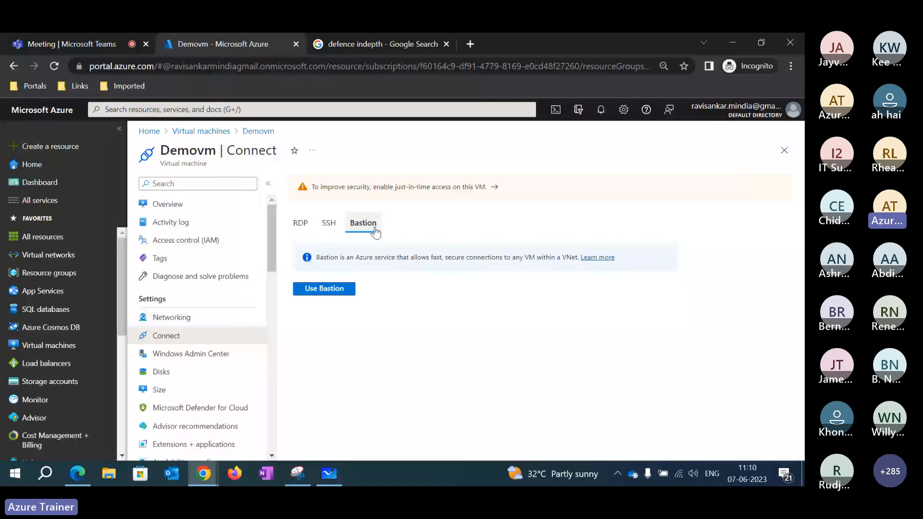
Request a Bastion connection to Demovm using the admin username and the pasted password
left_click(324, 289)
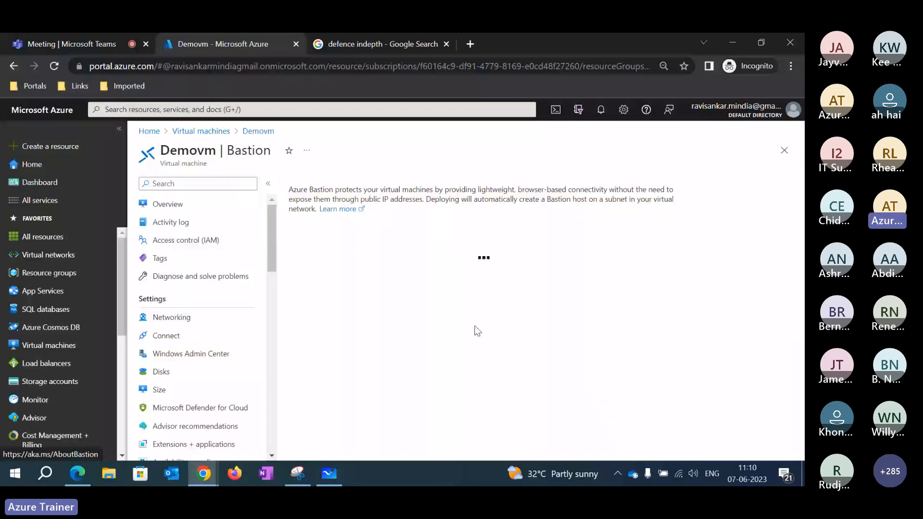
left_click(504, 306)
type("trga")
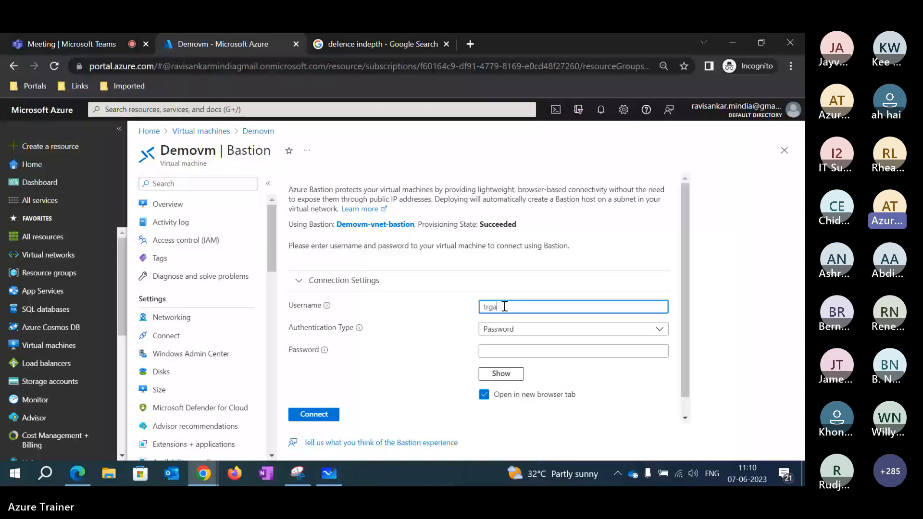
type("dmin")
key("Tab")
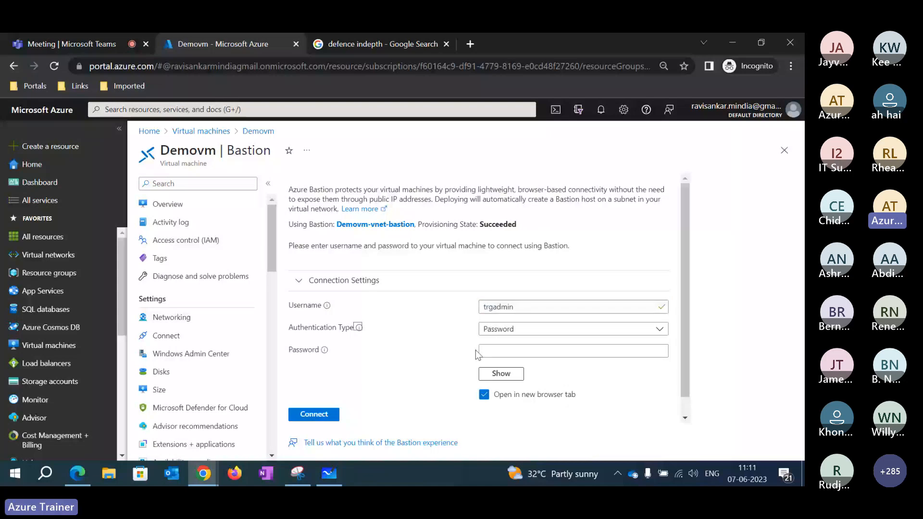
left_click(499, 348)
key("ctrl+v")
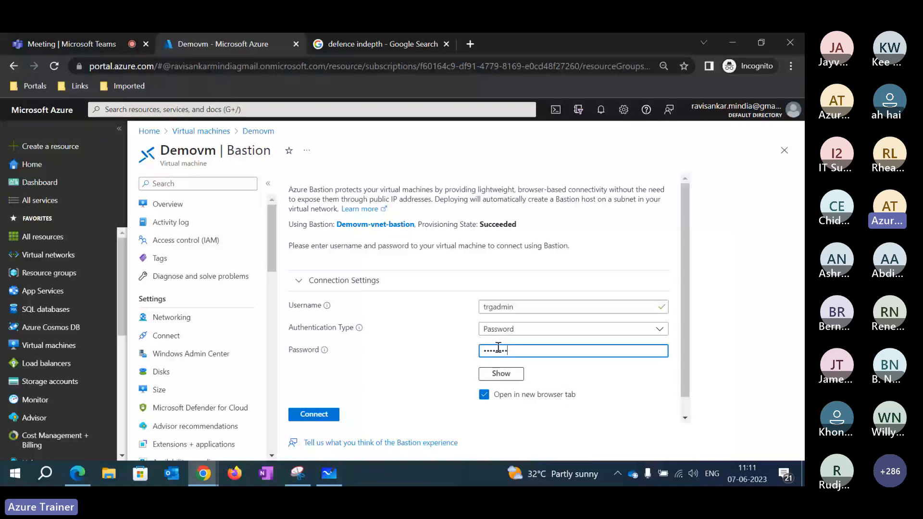
left_click(320, 415)
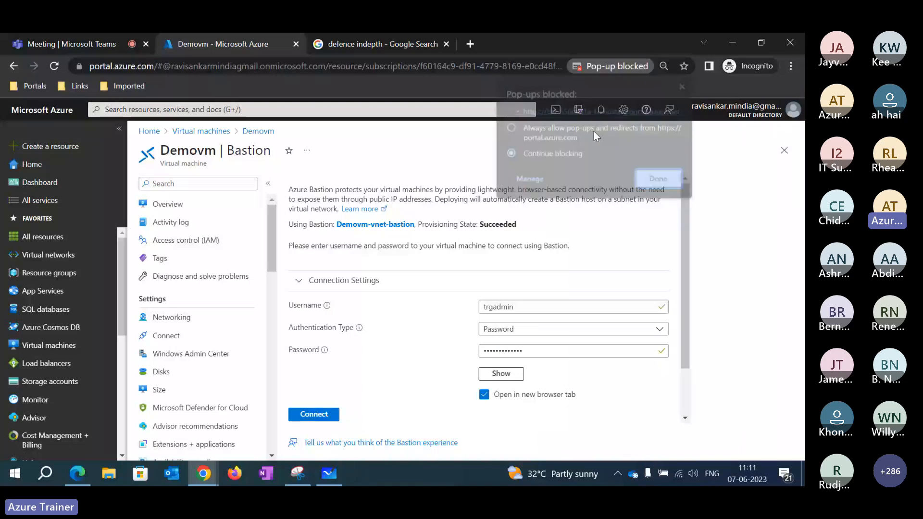
Always allow portal pop-ups so Demovm's Bastion session opens in its own tab
left_click(593, 131)
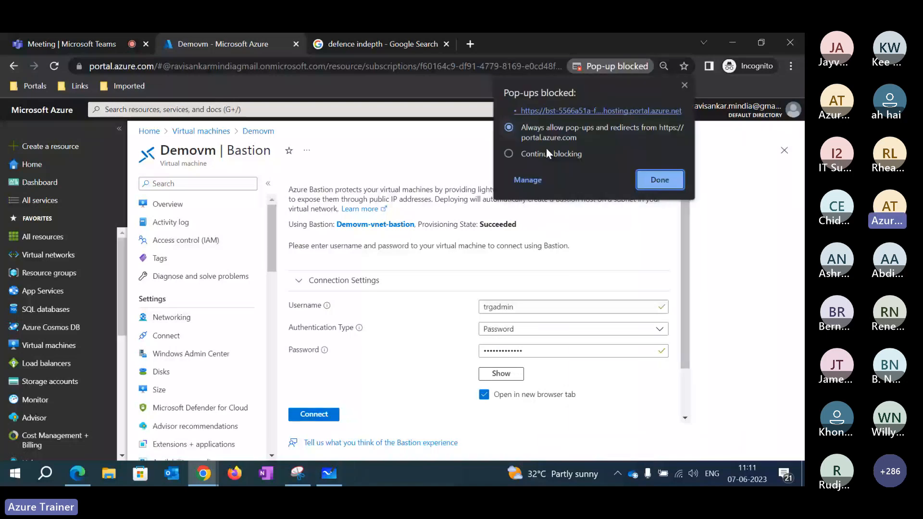
left_click(660, 180)
left_click(314, 414)
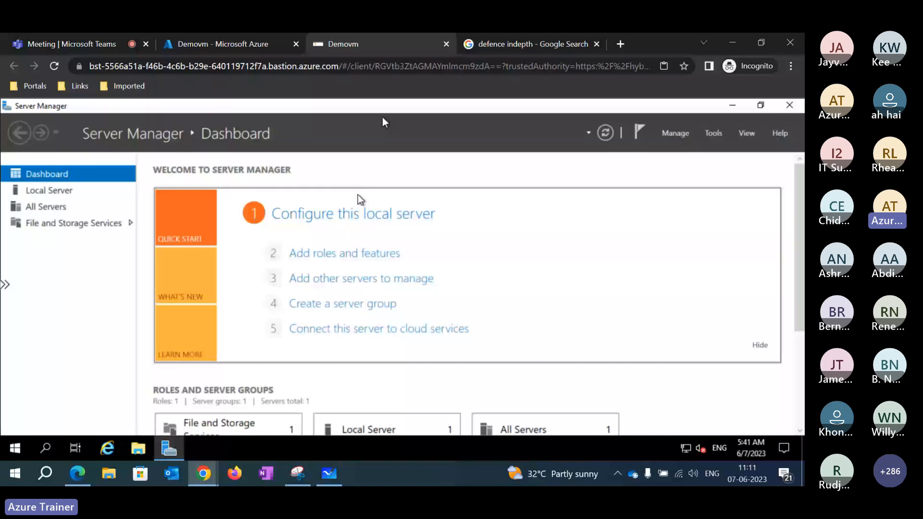
left_click(219, 43)
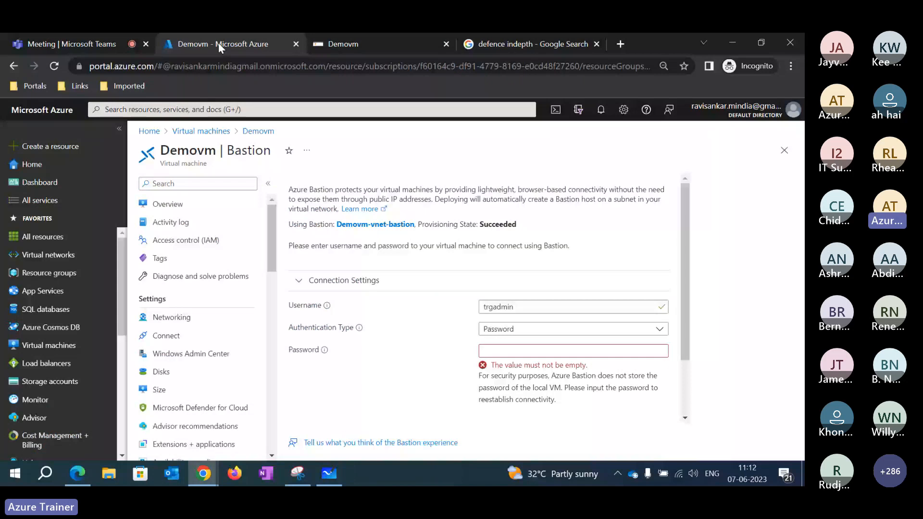
Open DemoVm2 from the Virtual machines list and go to its Bastion connection page
mouse_move(110, 321)
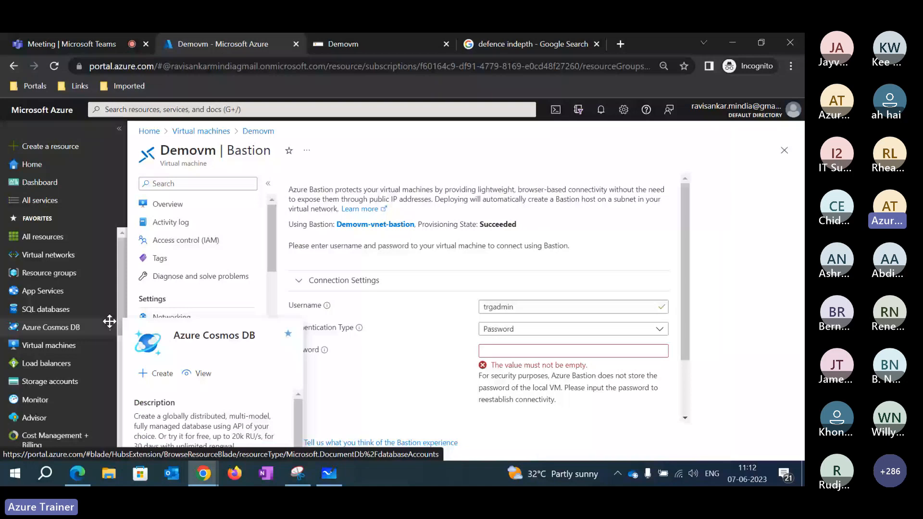
left_click(96, 345)
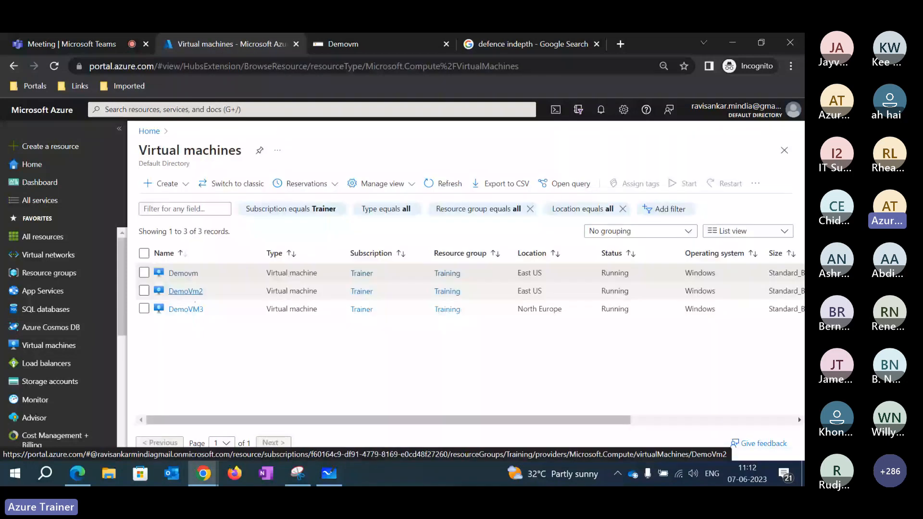
left_click_drag(542, 291, 522, 295)
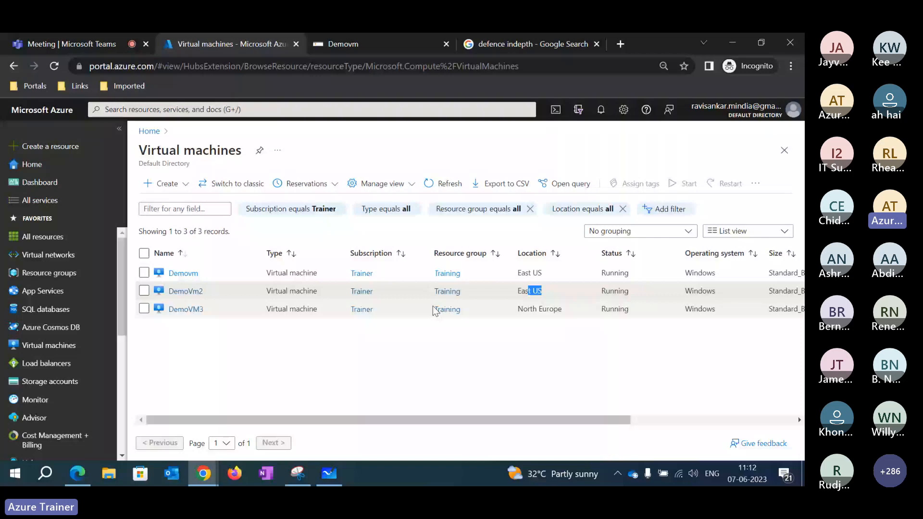
left_click(185, 292)
left_click(318, 184)
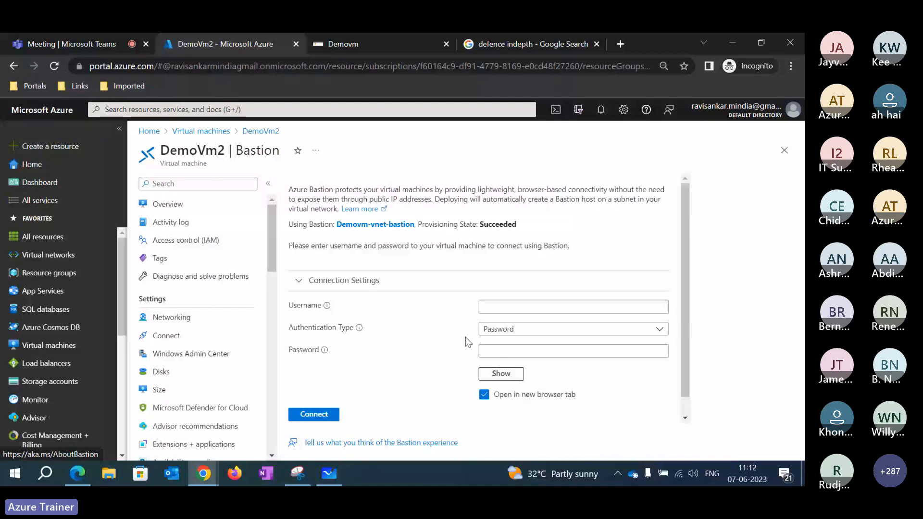
Connect to DemoVm2 via Bastion with the saved admin credentials and dismiss the Windows Admin Center prompt
left_click(501, 310)
type("trgadm")
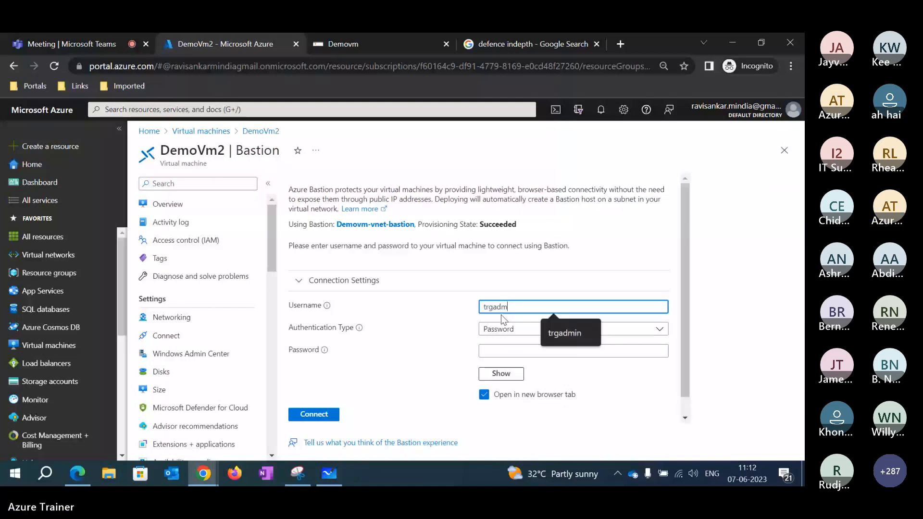
key("Down")
key("Return")
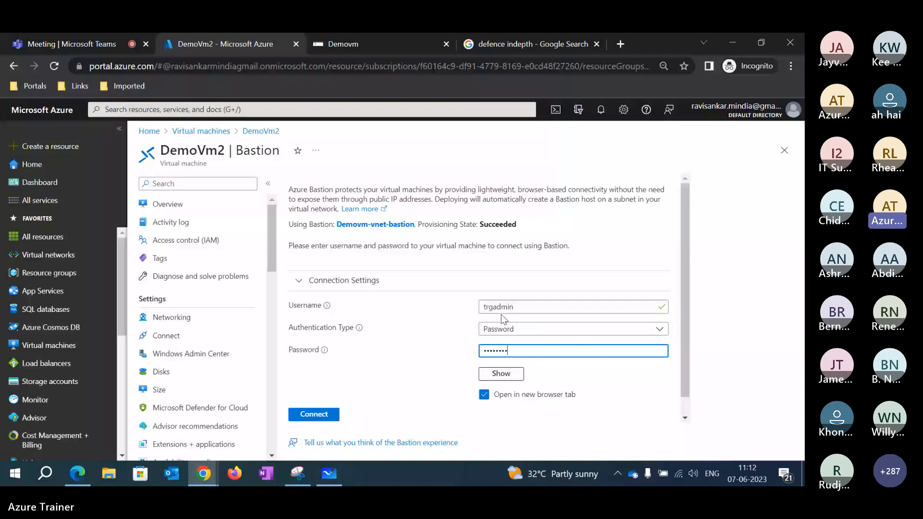
left_click(308, 415)
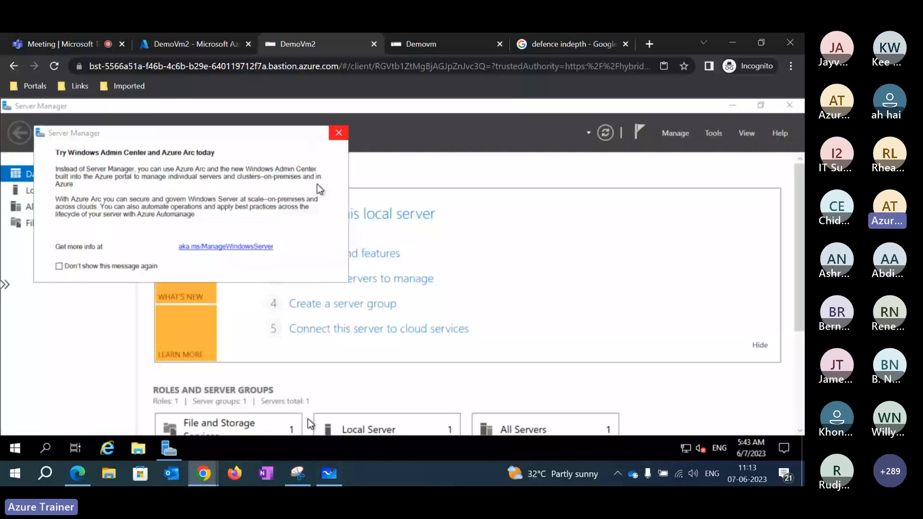
left_click(338, 133)
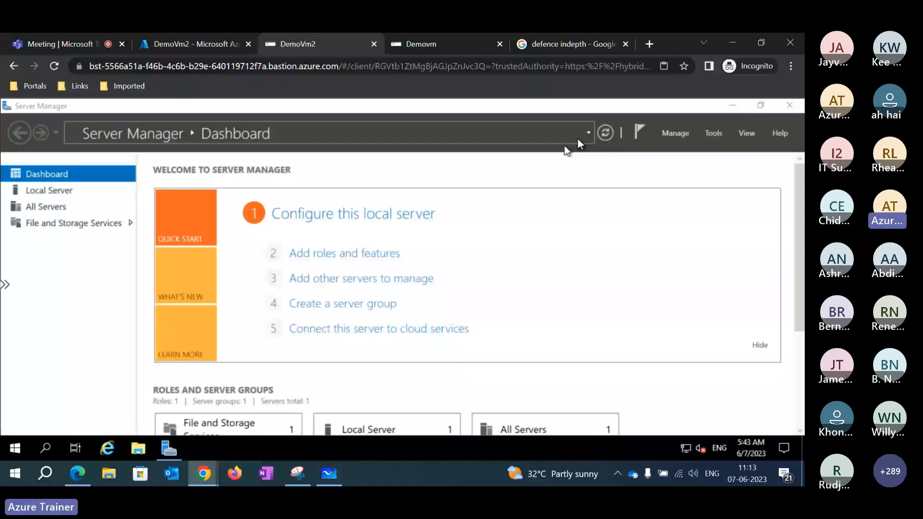
Open DemoVM3's Bastion page, which proposes a new DemoVM3-vnet-bastion host
left_click(209, 48)
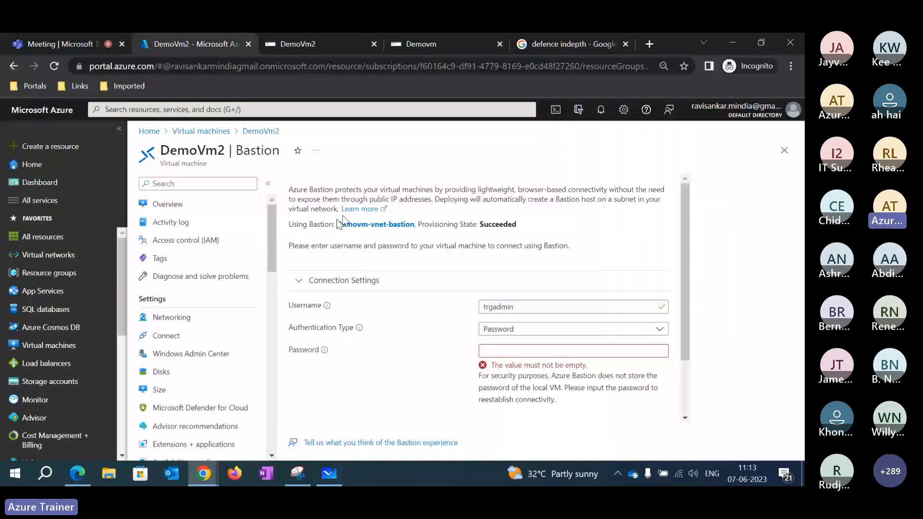
left_click(213, 138)
left_click_drag(203, 291, 177, 300)
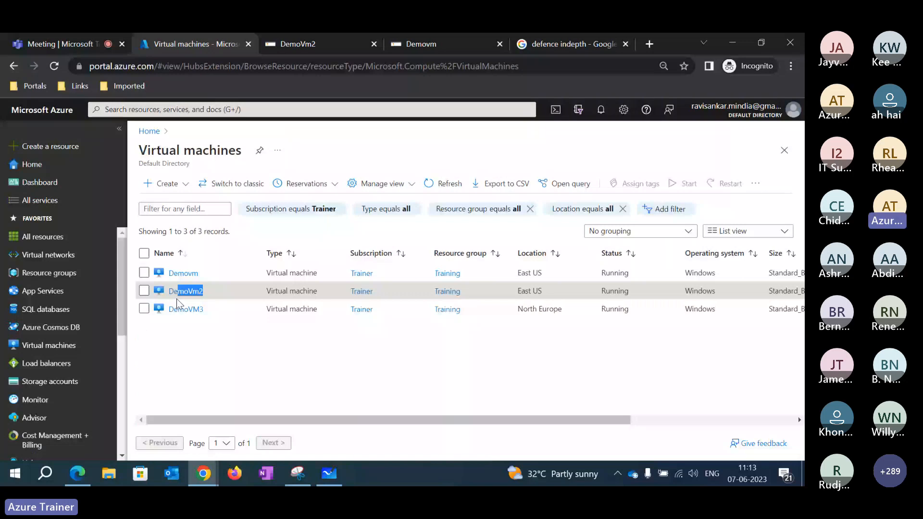
left_click_drag(542, 273, 518, 281)
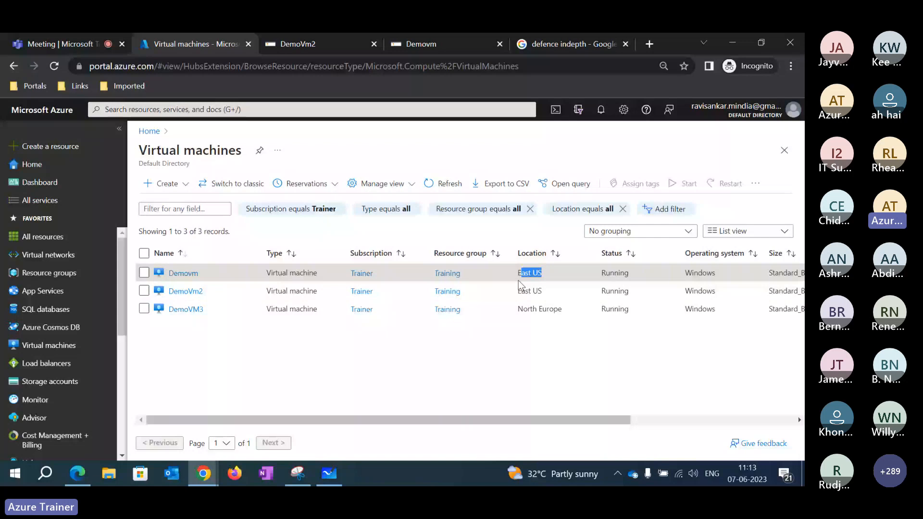
left_click(186, 309)
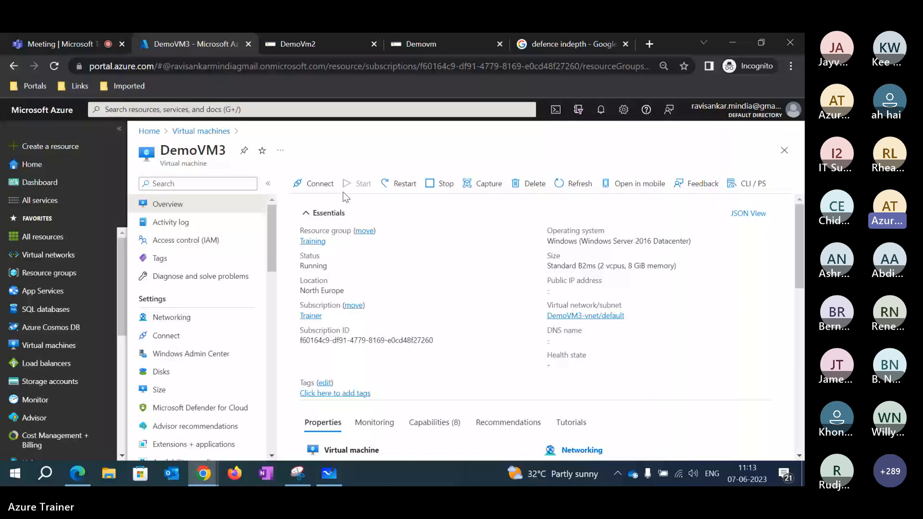
left_click(320, 184)
left_click(327, 228)
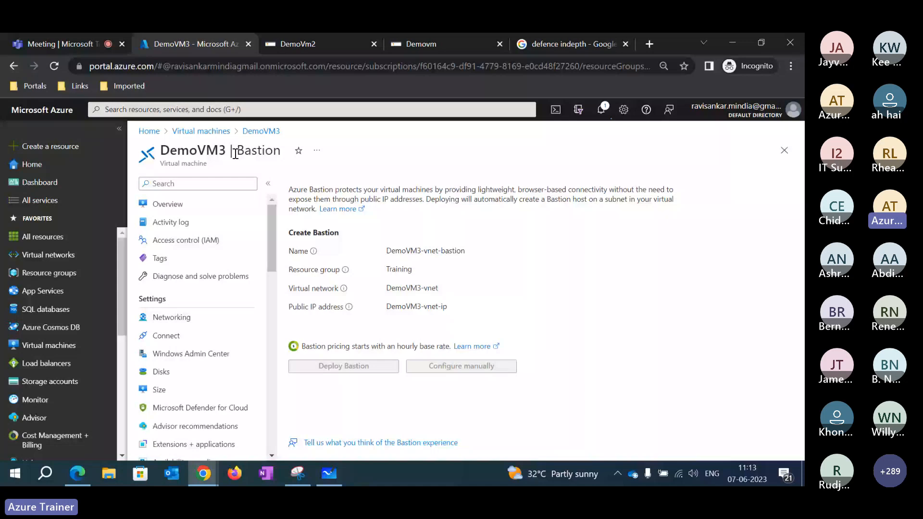
Compare VM locations: Demovm and DemoVm2 in East US, DemoVM3 in North Europe
double_click(231, 152)
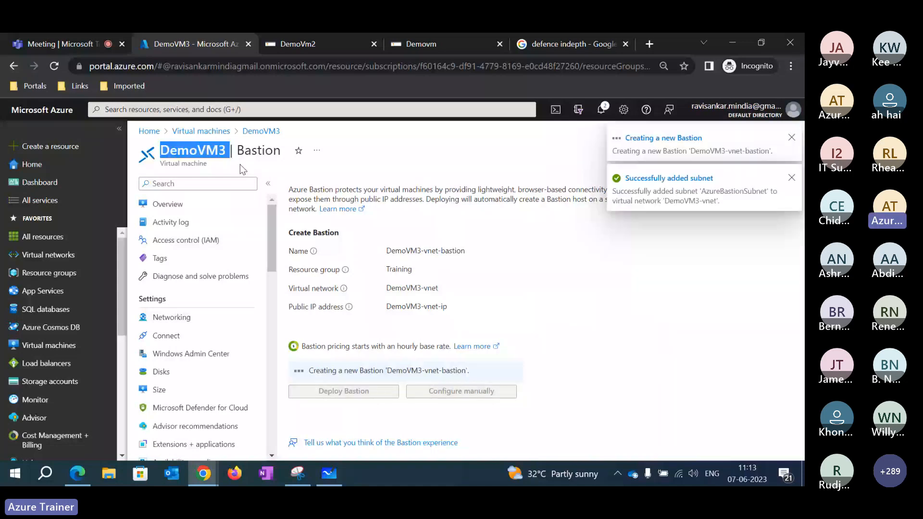
left_click(214, 131)
left_click_drag(542, 273, 528, 276)
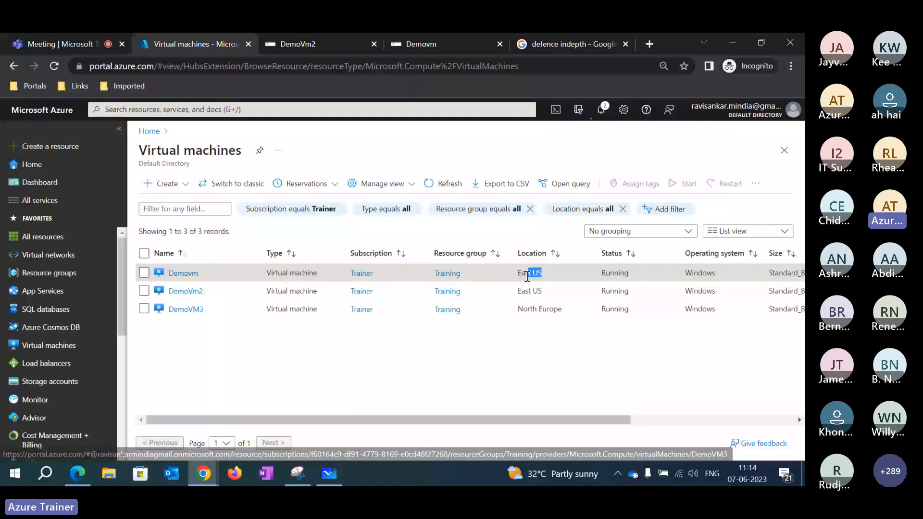
left_click_drag(543, 291, 517, 291)
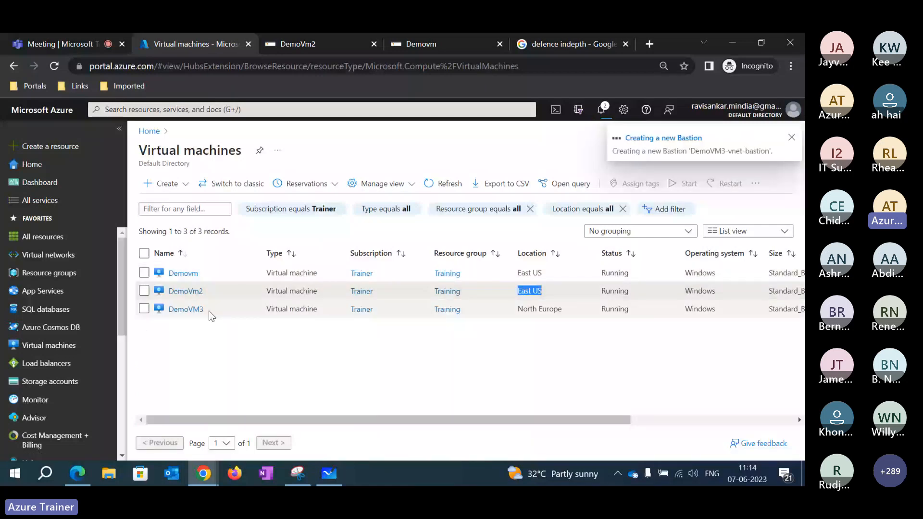
left_click_drag(562, 309, 517, 312)
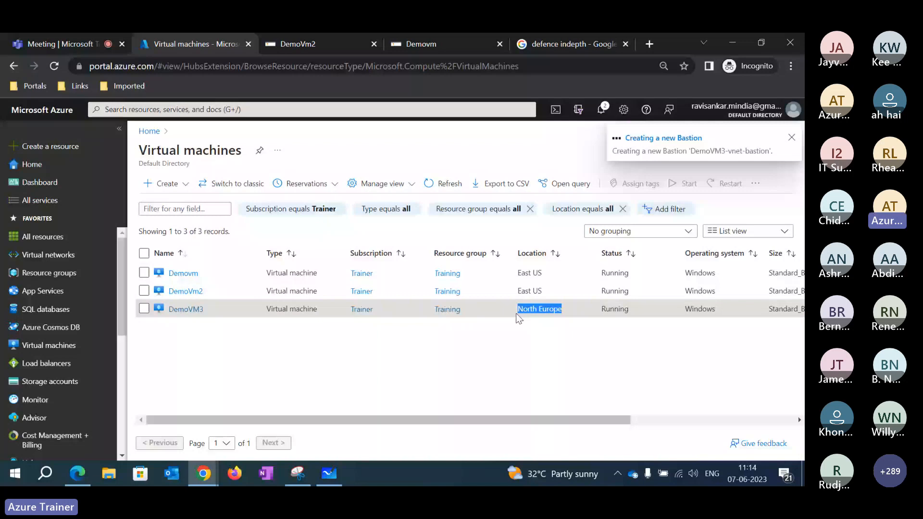
left_click(48, 346)
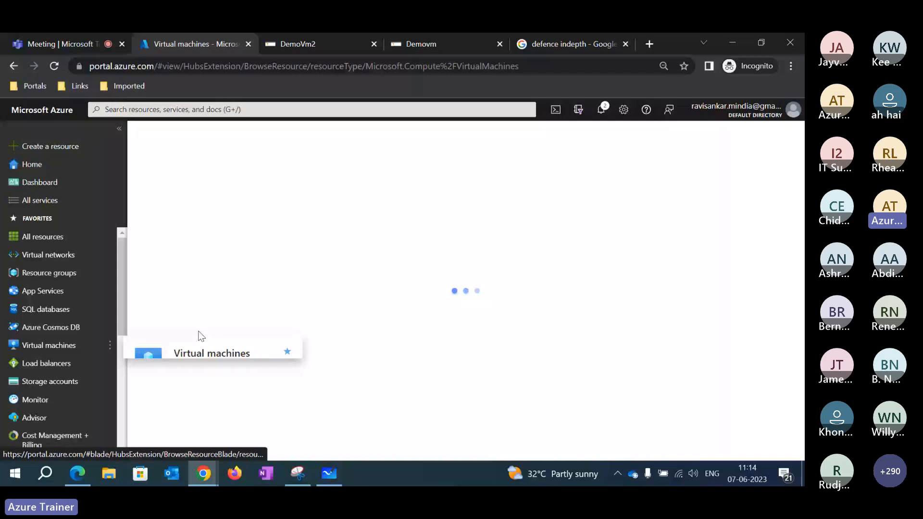
Open the Bastions list and highlight Demovm-vnet-bastion's East US location
left_click(193, 277)
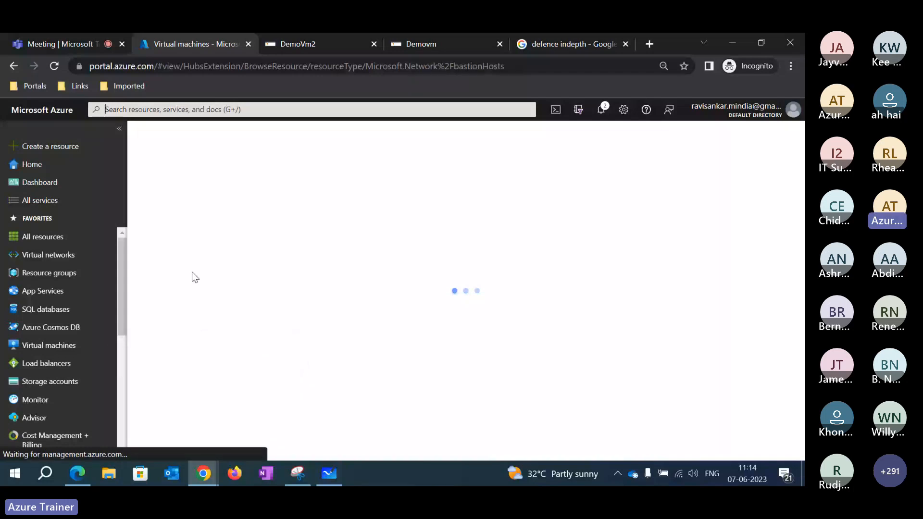
left_click_drag(604, 274, 578, 277)
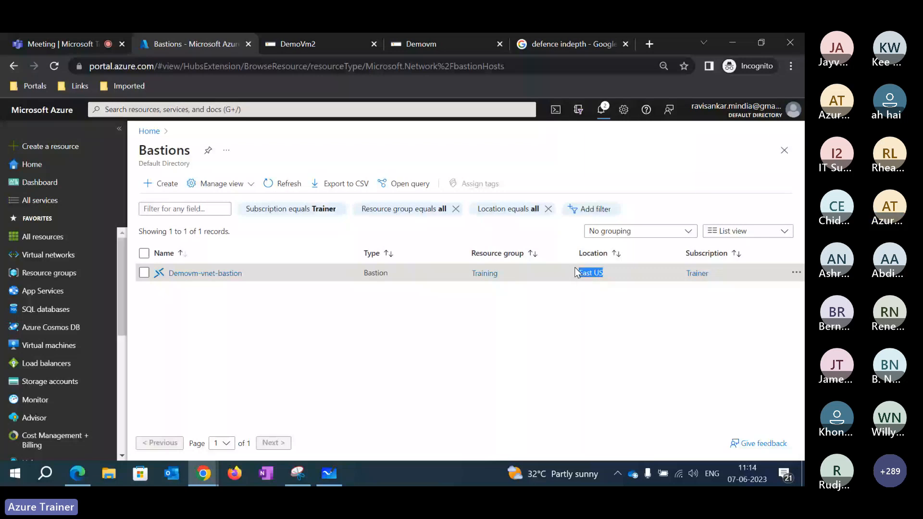
Post 'VNET PEERING' in the Teams meeting chat
left_click(63, 44)
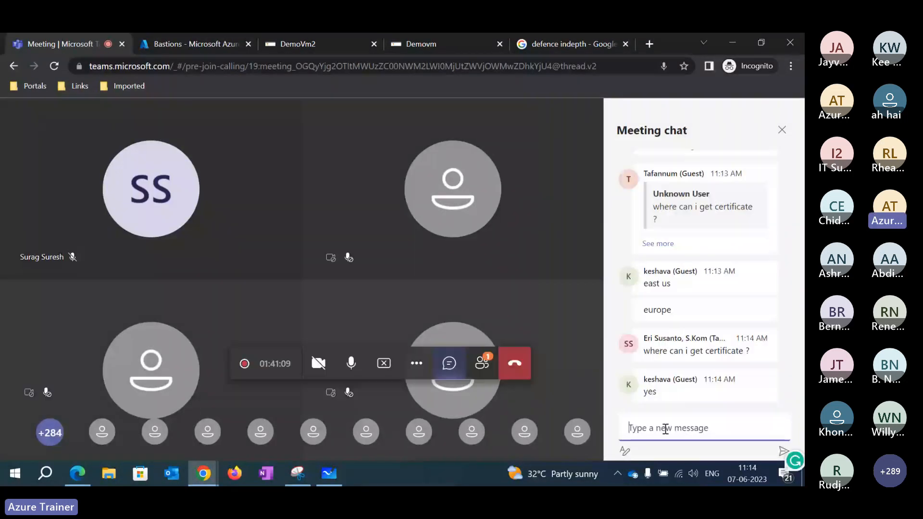
type("VN")
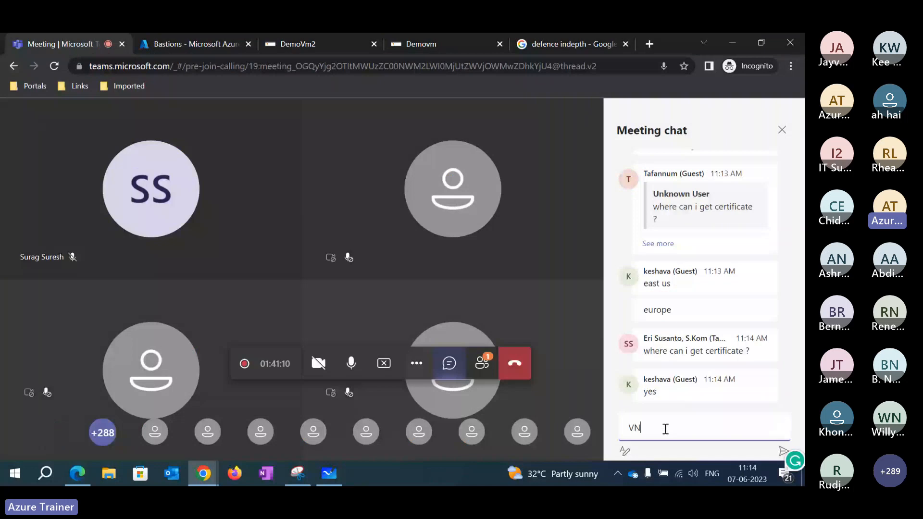
type("ET PEERING")
key("Return")
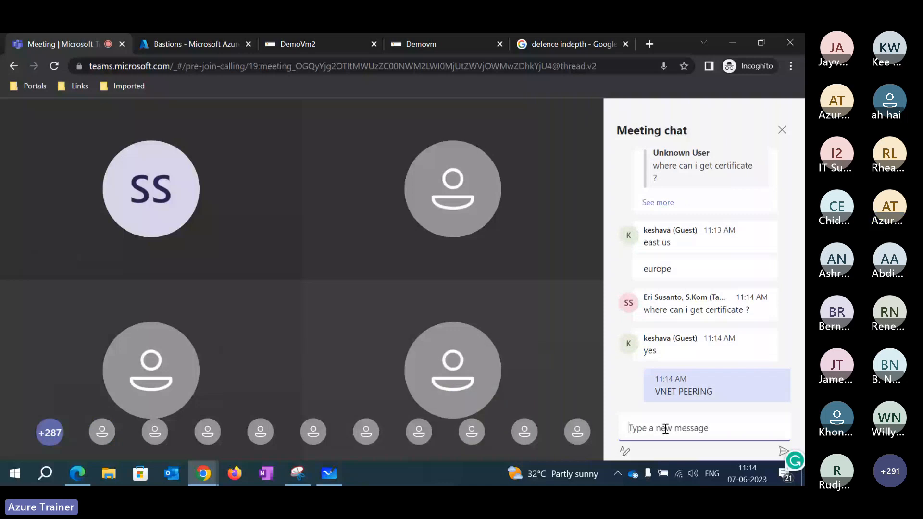
Back on the Azure Bastions list, re-highlight the bastion's East US location
left_click(197, 44)
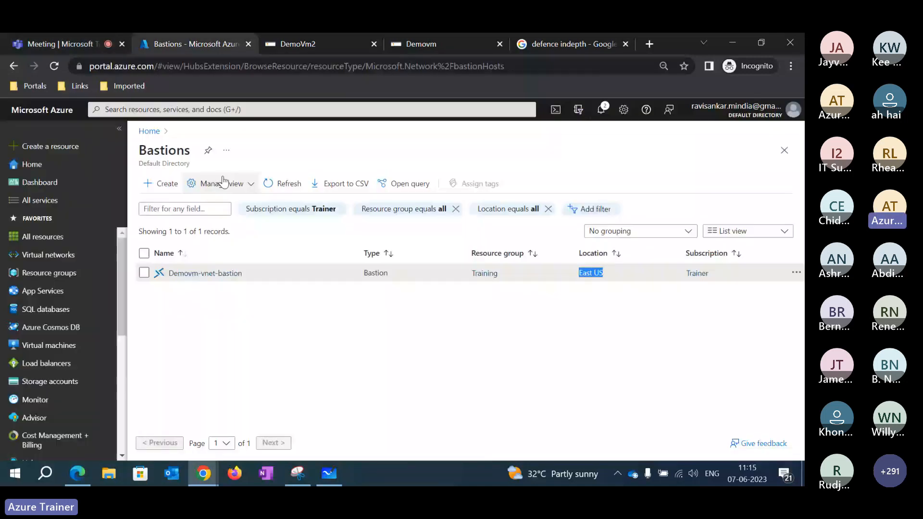
left_click(185, 150)
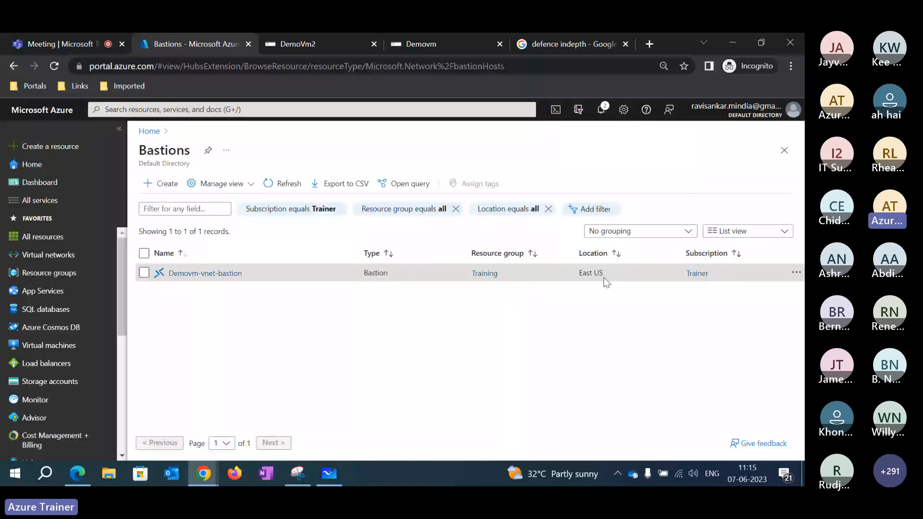
left_click_drag(604, 278, 577, 280)
In black ink, circle EAMUS and connect both VM1 boxes to a new circled-label box
key("alt+Tab")
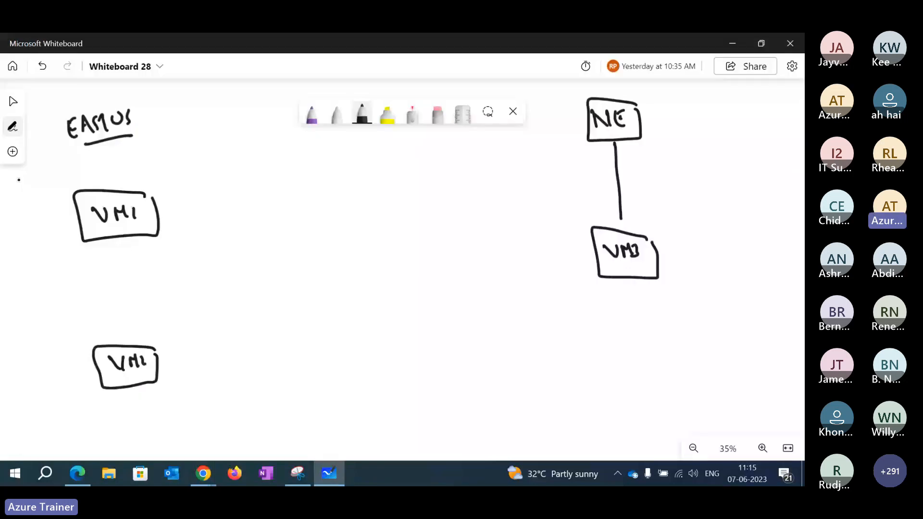
mouse_move(147, 109)
left_mouse_down()
mouse_move(108, 91)
mouse_move(83, 95)
mouse_move(128, 139)
mouse_move(134, 134)
left_mouse_up()
left_click_drag(159, 208, 231, 267)
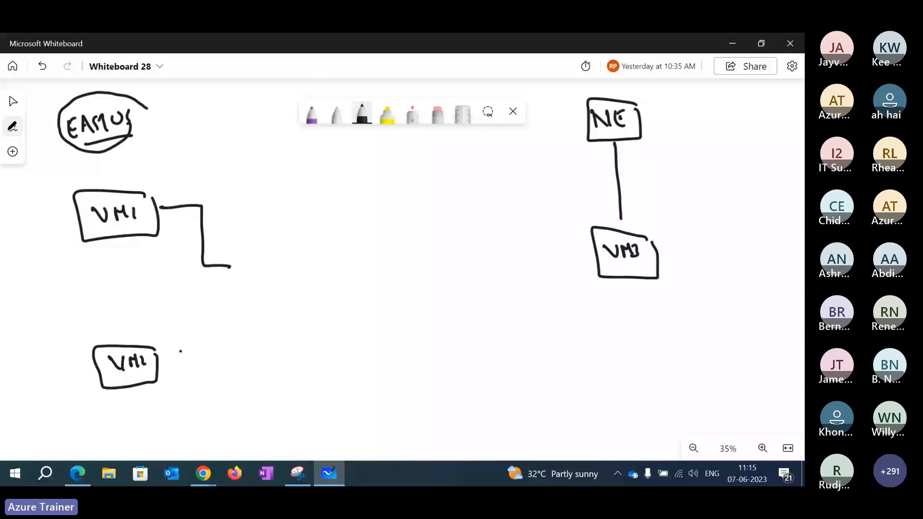
left_click_drag(165, 360, 239, 284)
mouse_move(273, 301)
left_mouse_down()
mouse_move(292, 252)
mouse_move(259, 308)
left_mouse_up()
mouse_move(265, 251)
left_mouse_down()
mouse_move(293, 212)
mouse_move(304, 211)
left_mouse_up()
left_click_drag(313, 206, 308, 214)
left_click_drag(327, 214, 330, 194)
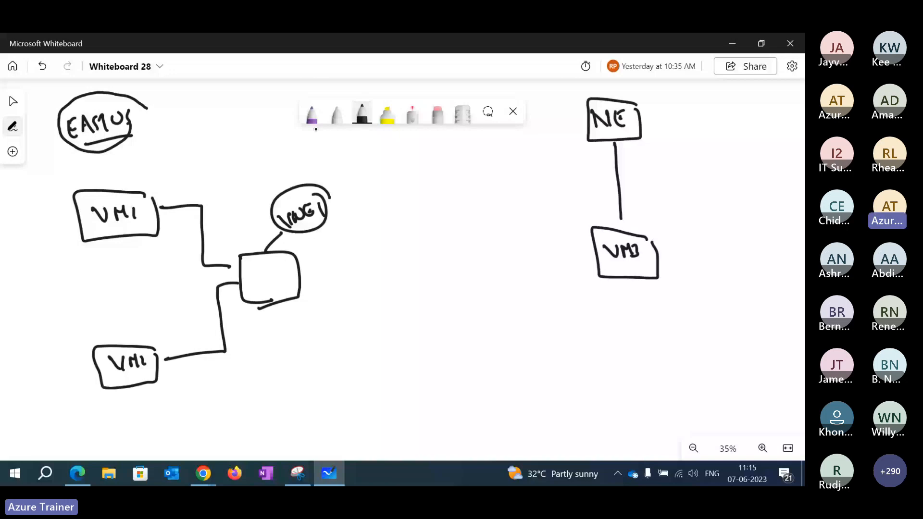
left_click(313, 116)
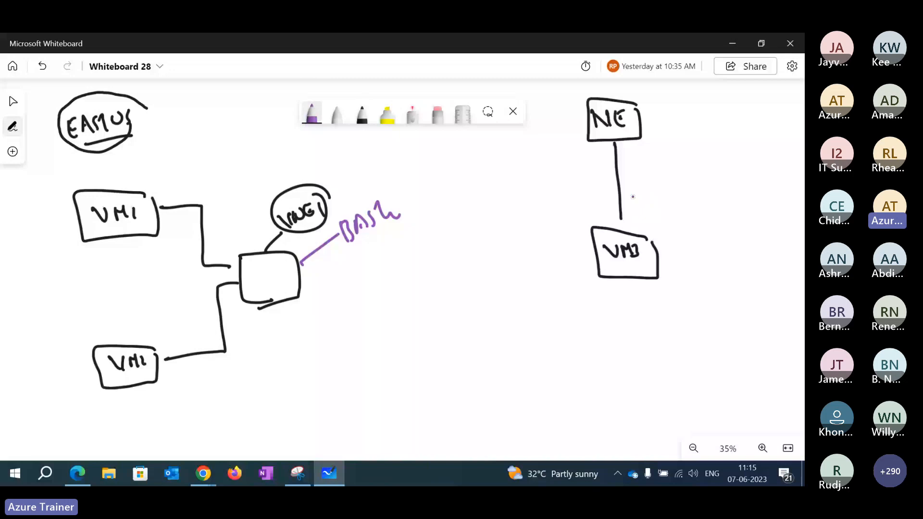
In purple ink, circle VM3 and the bastion label, and tick NE
left_click_drag(677, 239, 683, 258)
mouse_move(669, 227)
left_mouse_down()
mouse_move(583, 292)
mouse_move(668, 252)
left_mouse_up()
mouse_move(414, 207)
left_mouse_down()
mouse_move(337, 251)
mouse_move(395, 215)
left_mouse_up()
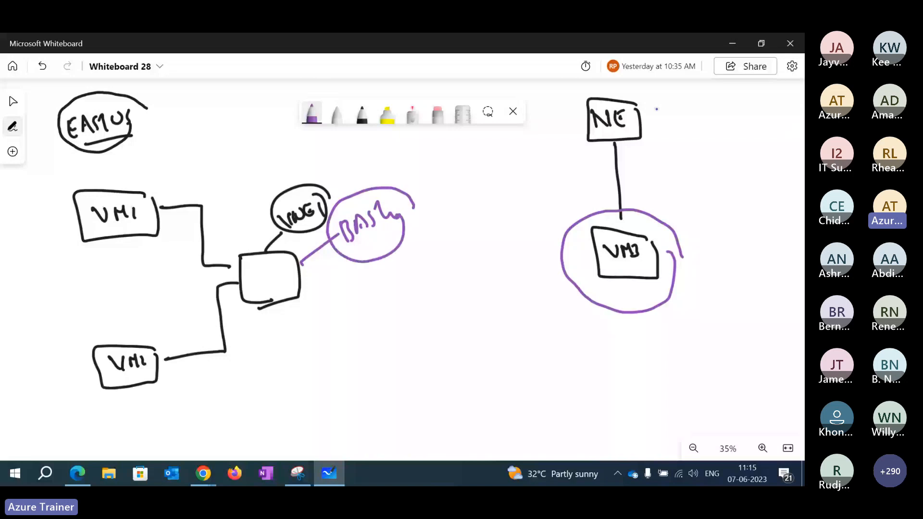
mouse_move(655, 98)
left_mouse_down()
mouse_move(686, 88)
mouse_move(645, 90)
mouse_move(700, 95)
left_mouse_up()
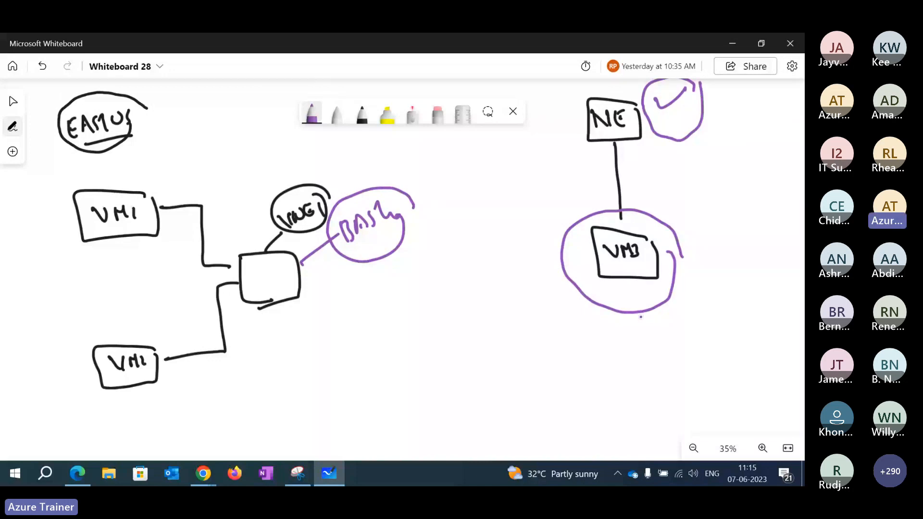
Draw a down arrow from VM3 to a circled VNG1 label
left_click_drag(641, 317, 651, 391)
left_click_drag(640, 380, 658, 374)
mouse_move(675, 354)
left_mouse_down()
mouse_move(716, 347)
mouse_move(727, 357)
left_mouse_up()
left_click_drag(734, 338, 736, 348)
left_click_drag(723, 315, 658, 343)
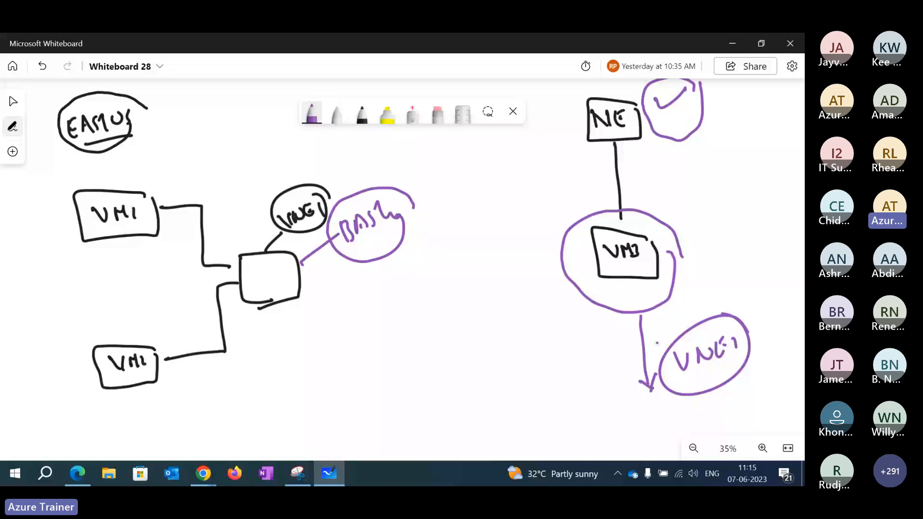
Draw an arrow from the central box to VM3 and an up arrow under the bastion
left_click_drag(303, 282, 548, 264)
left_click_drag(533, 259, 529, 277)
left_click_drag(359, 302, 364, 259)
left_click_drag(353, 278, 368, 283)
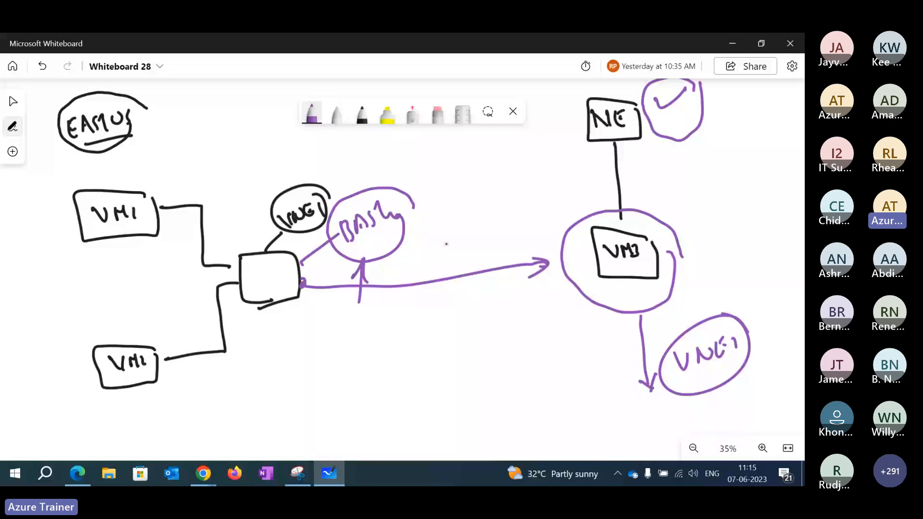
Label the long arrow with handwritten 'VNET PEERING'
left_click_drag(434, 244, 453, 239)
left_click_drag(445, 241, 447, 263)
left_click_drag(452, 246, 466, 236)
left_click_drag(313, 356, 332, 351)
left_click_drag(333, 366, 351, 350)
mouse_move(353, 347)
left_mouse_down()
mouse_move(365, 361)
mouse_move(375, 346)
left_mouse_up()
left_click_drag(384, 332, 384, 350)
left_click_drag(385, 331, 388, 341)
left_click_drag(405, 326, 408, 339)
left_click_drag(397, 331, 409, 334)
left_click_drag(420, 314, 423, 330)
left_click_drag(425, 319, 438, 325)
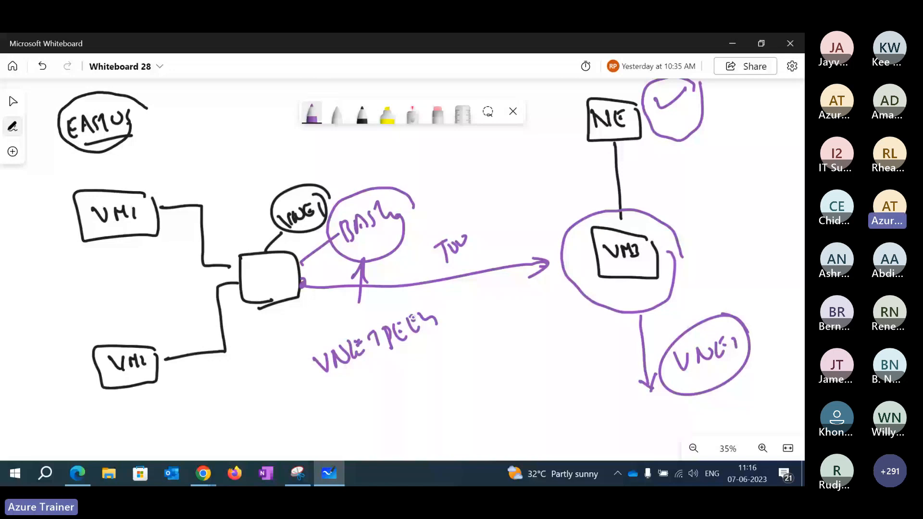
Return to the portal, close extra tabs, and open Demovm from the Virtual machines list
left_click(205, 475)
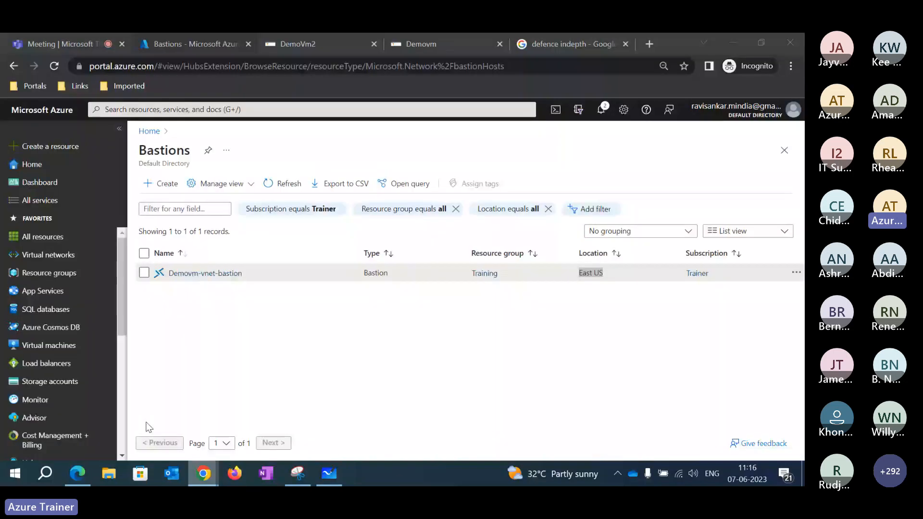
left_click(377, 42)
left_click(377, 42)
left_click(377, 42)
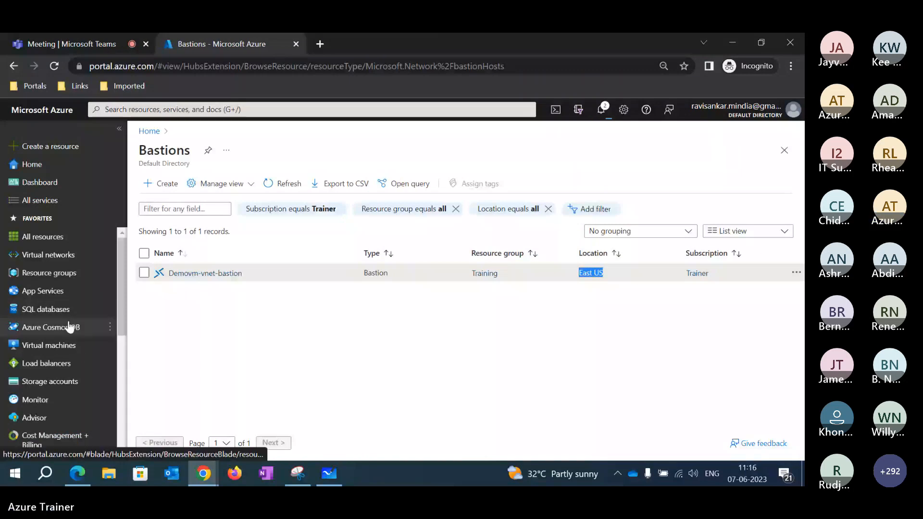
left_click(69, 353)
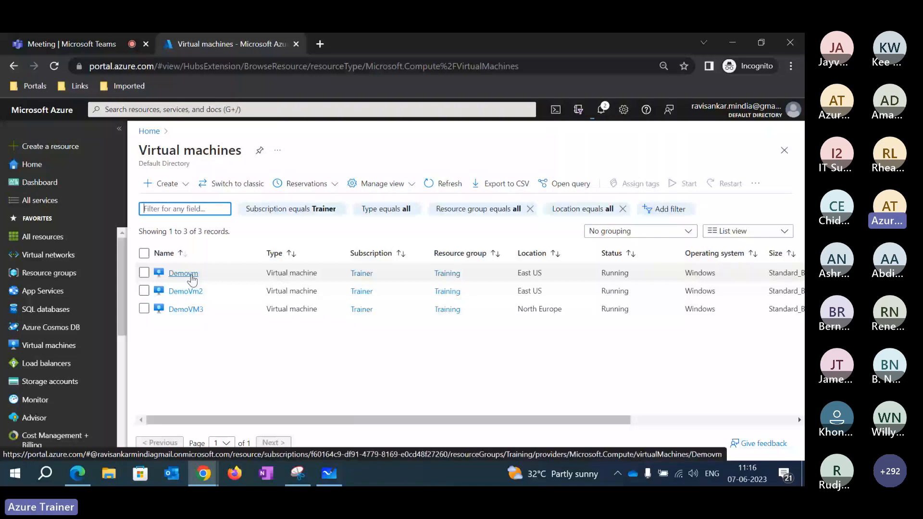
left_click_drag(542, 273, 521, 278)
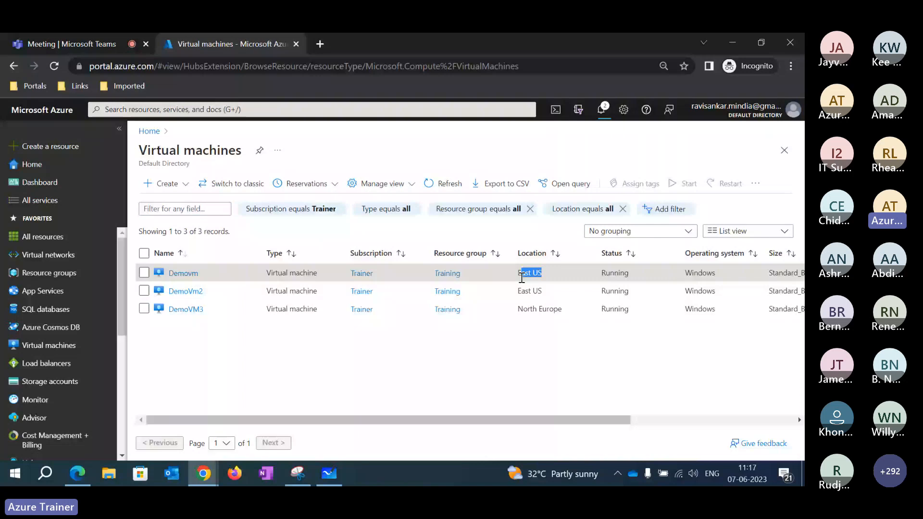
left_click(183, 274)
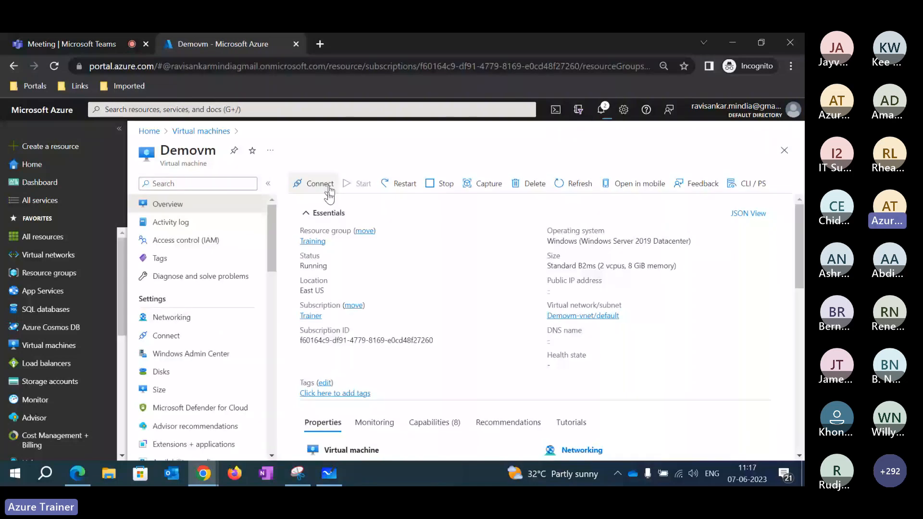
Connect to Demovm through Bastion, pasting the VM password into the credentials form
left_click(320, 184)
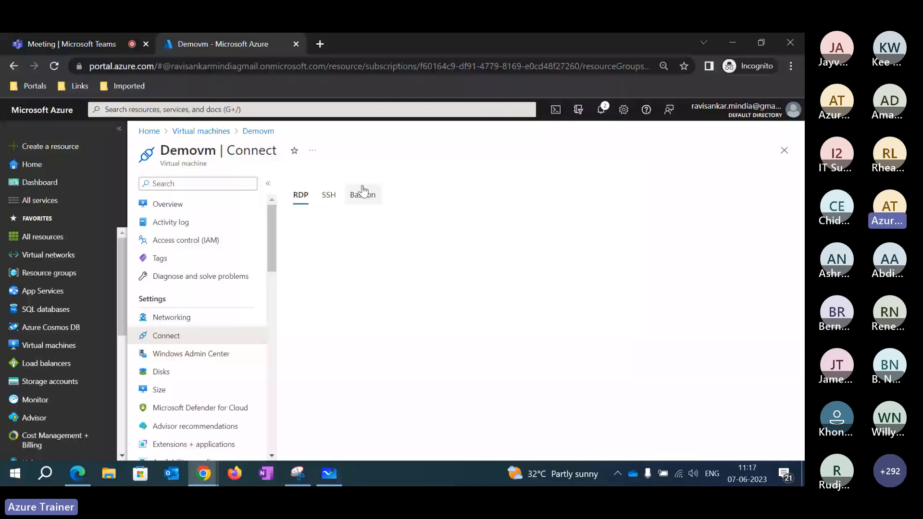
left_click(363, 193)
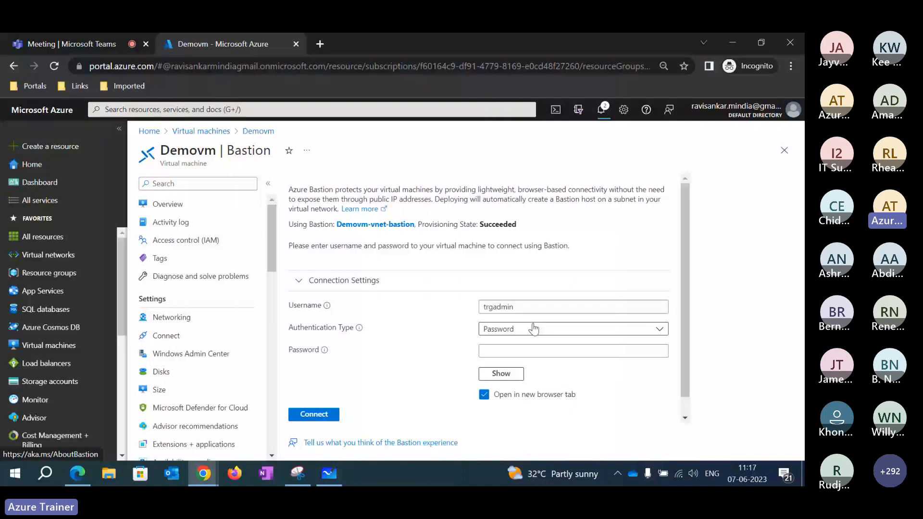
left_click(530, 354)
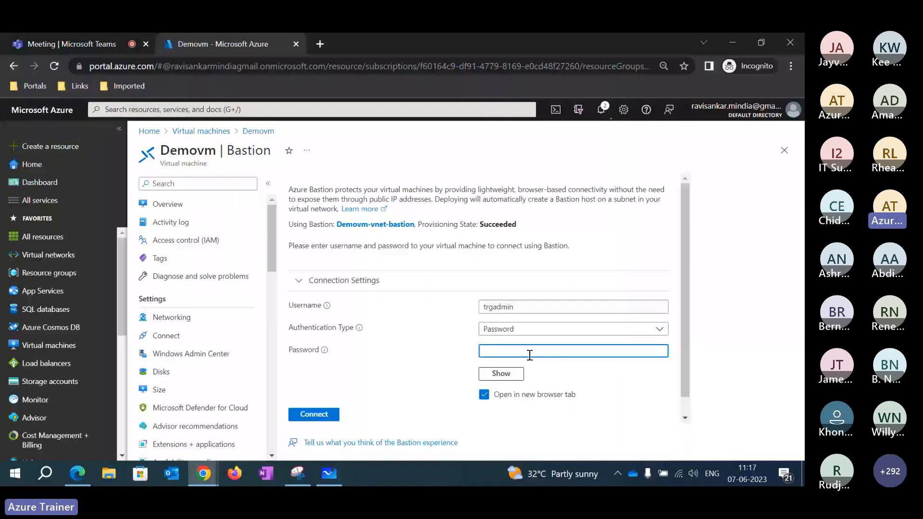
key("ctrl+v")
type("•")
left_click(314, 414)
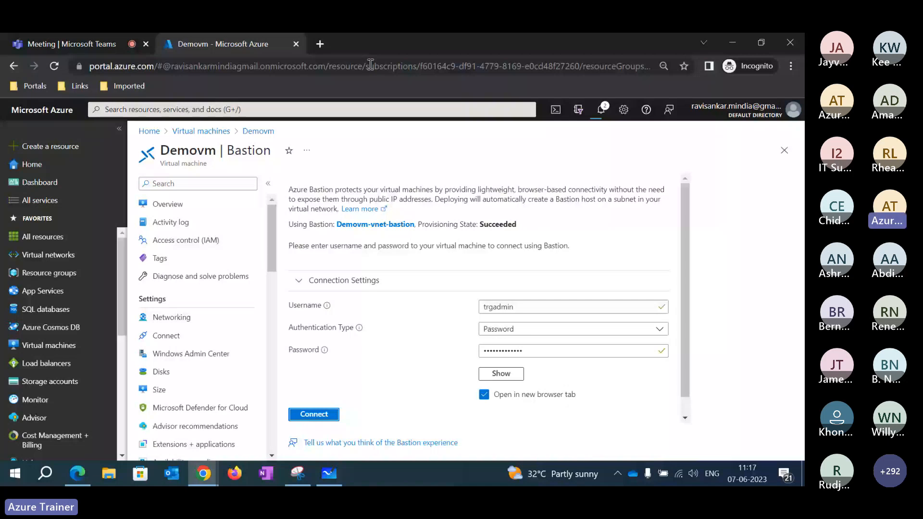
left_click(325, 411)
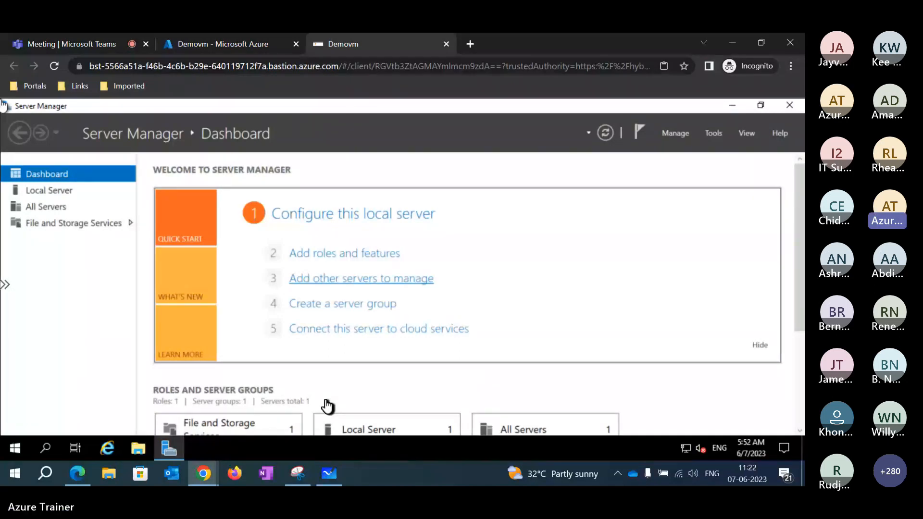
Back on the Demovm portal tab, check notifications and search the portal for 'azure mon'
left_click(250, 34)
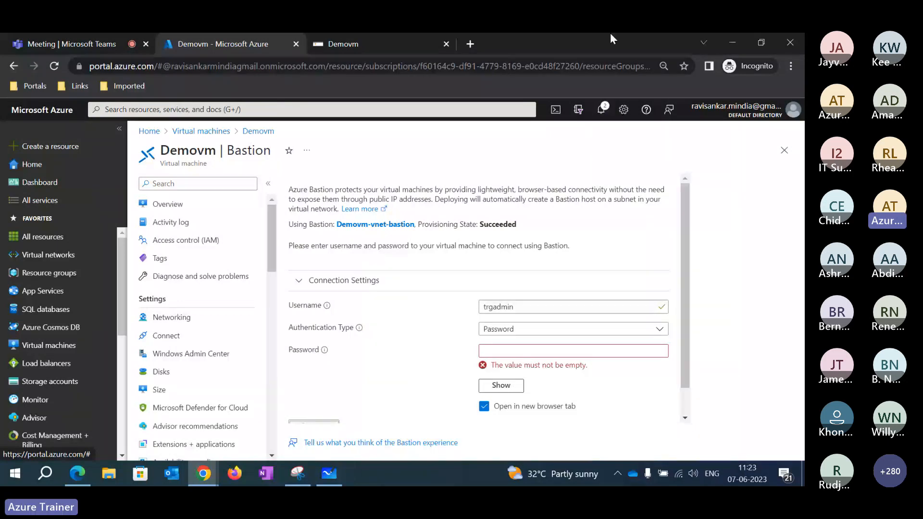
left_click(601, 114)
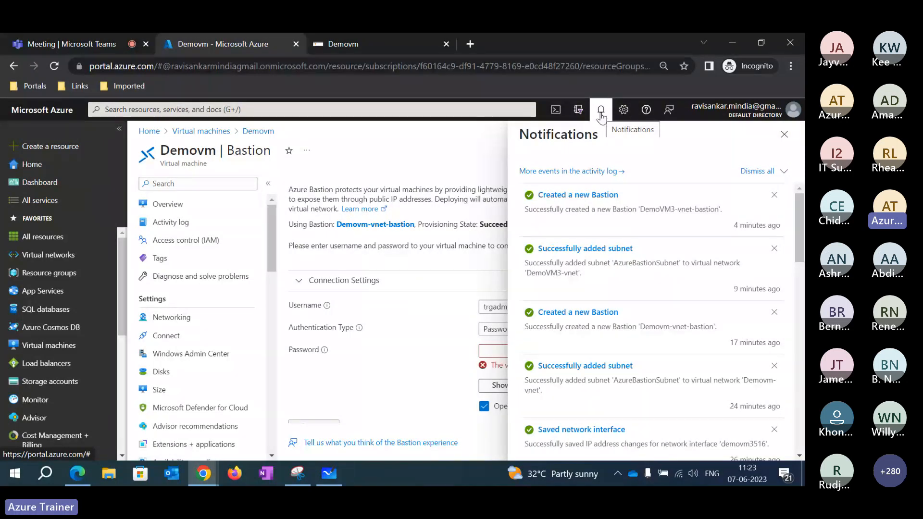
left_click(500, 110)
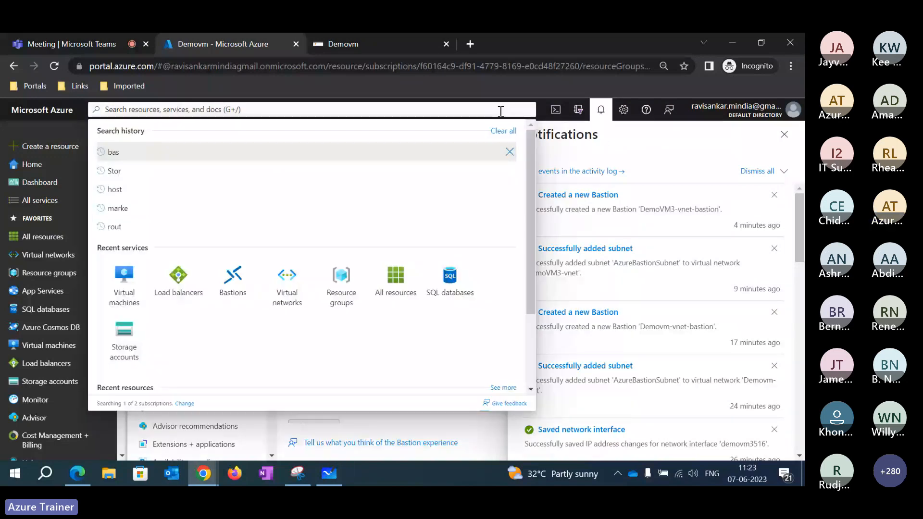
type("azure mon")
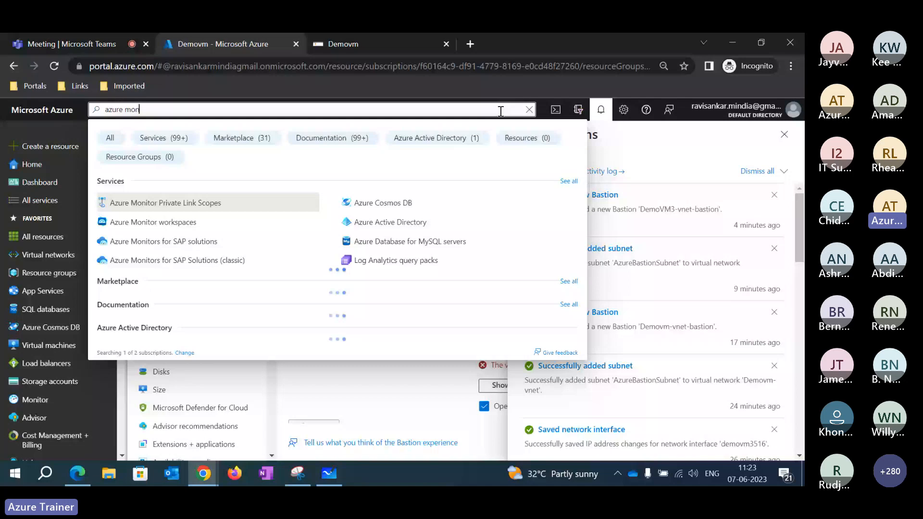
Replace the search with 'mo' and open the Monitor service
key("ctrl+a")
type("mo")
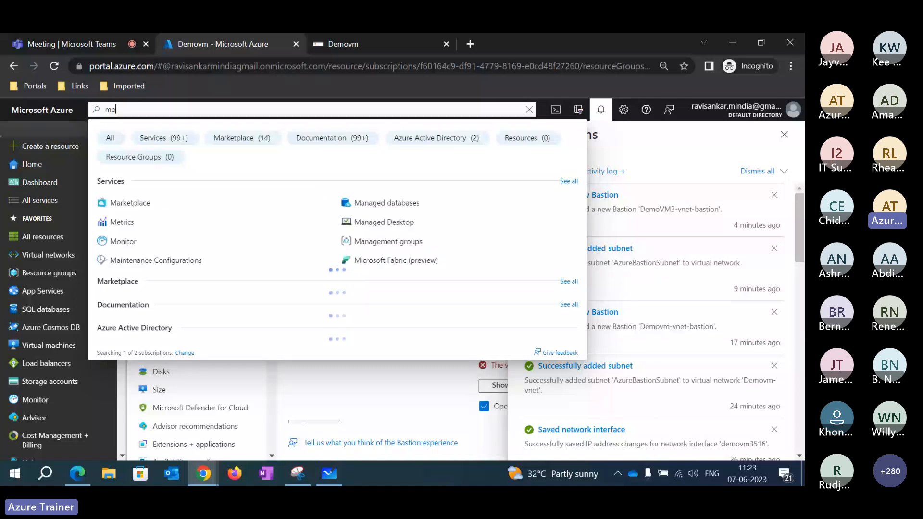
left_click(175, 199)
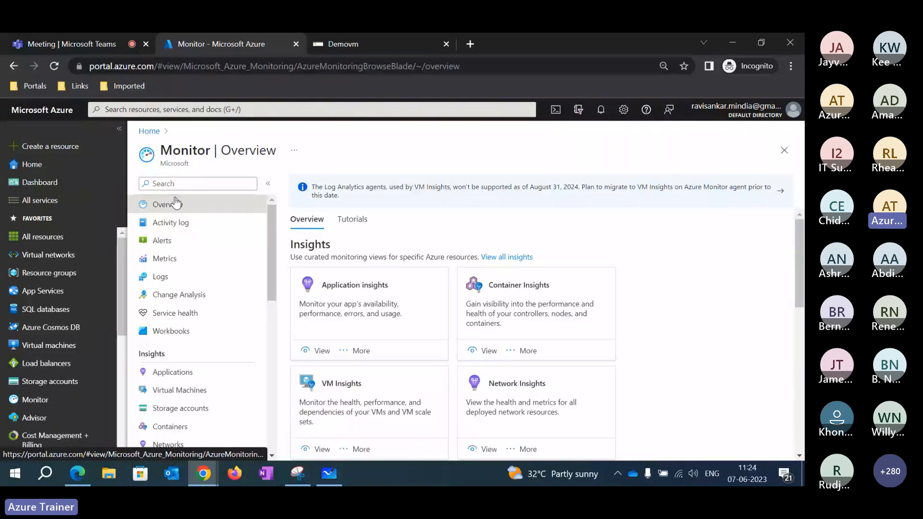
View Monitor's Metrics page, then go to the Virtual machines list
left_click(190, 258)
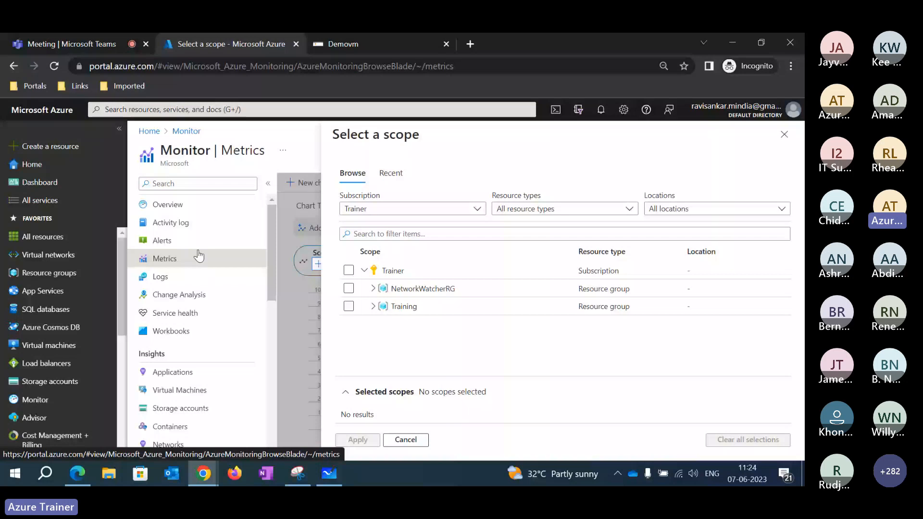
left_click(98, 345)
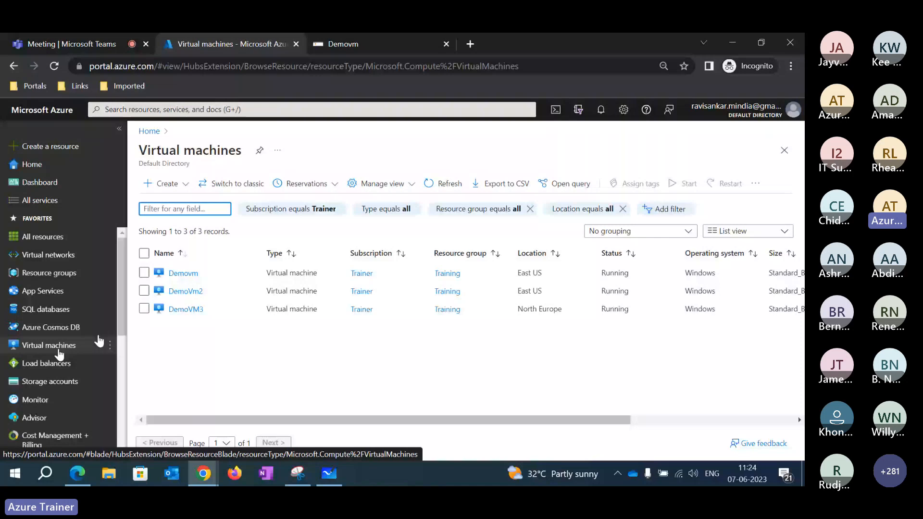
Open Demovm and view its Monitoring tab showing health events and alert recommendations
left_click(192, 276)
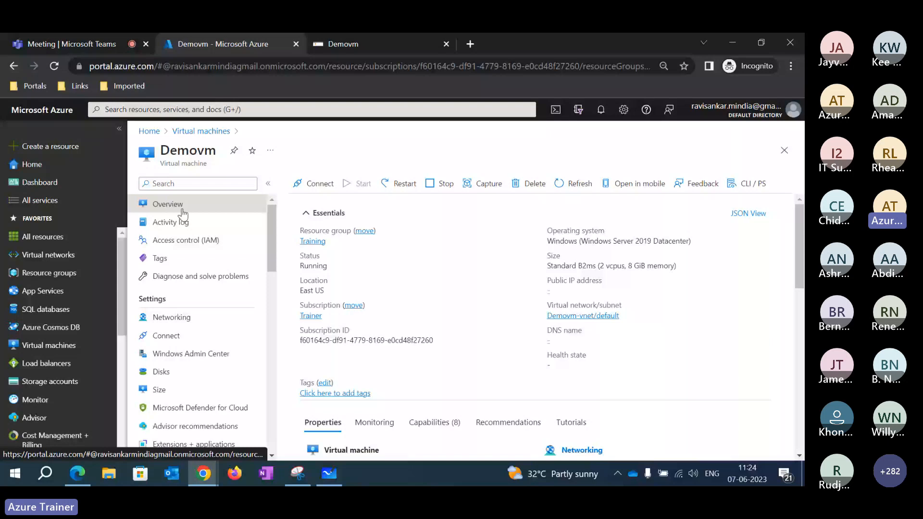
scroll(370, 365, "down", 1)
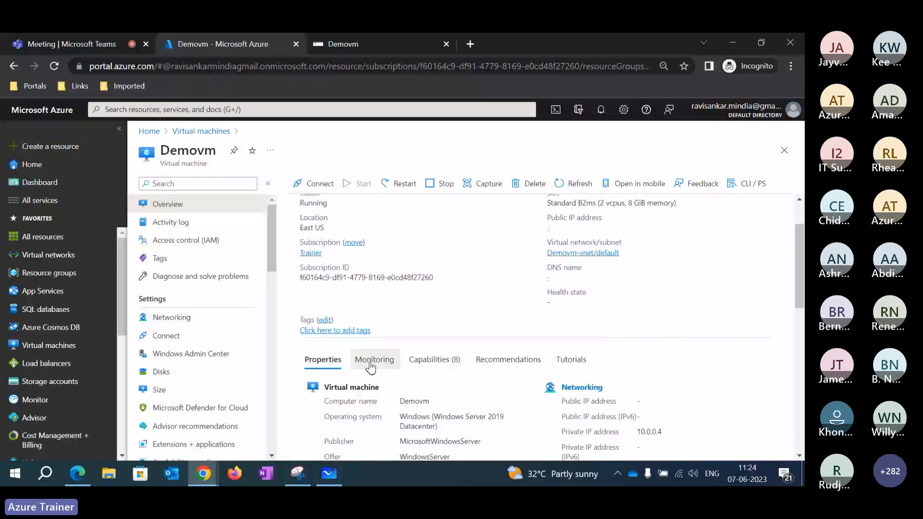
left_click(370, 366)
scroll(433, 364, "down", 1)
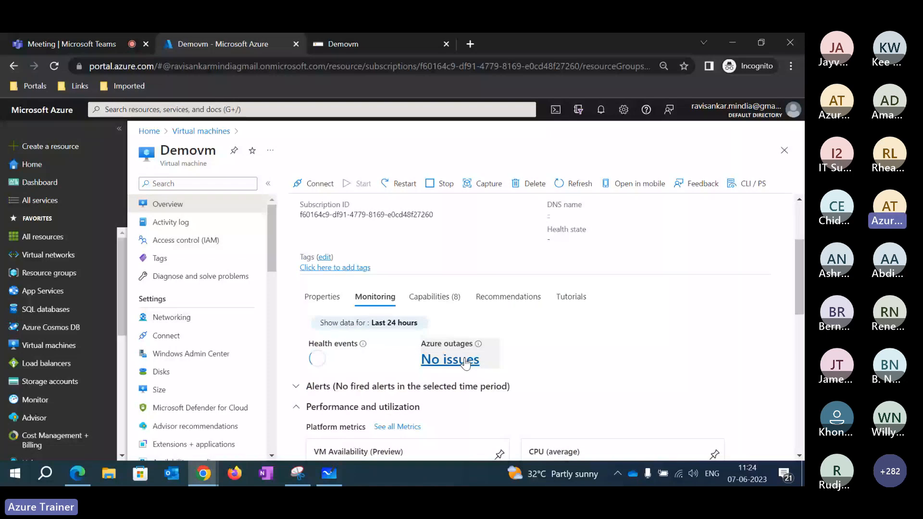
scroll(500, 365, "down", 1)
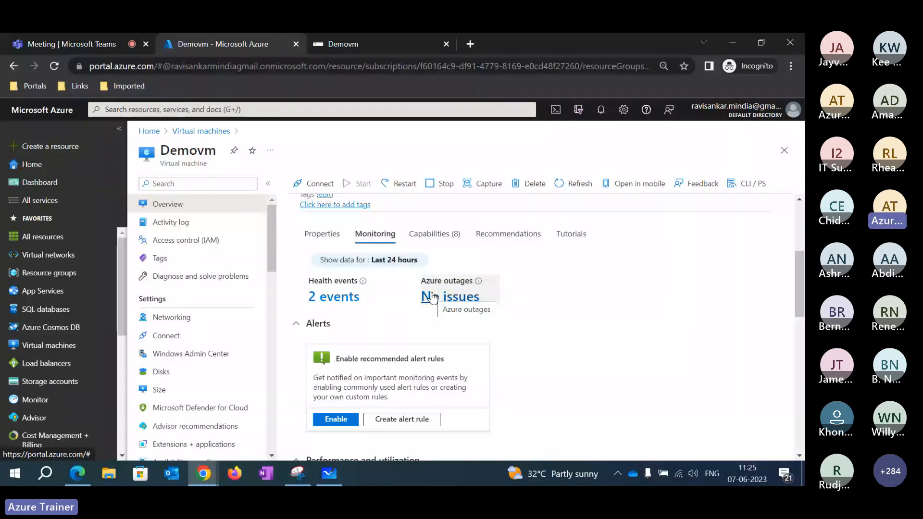
scroll(449, 280, "down", 4)
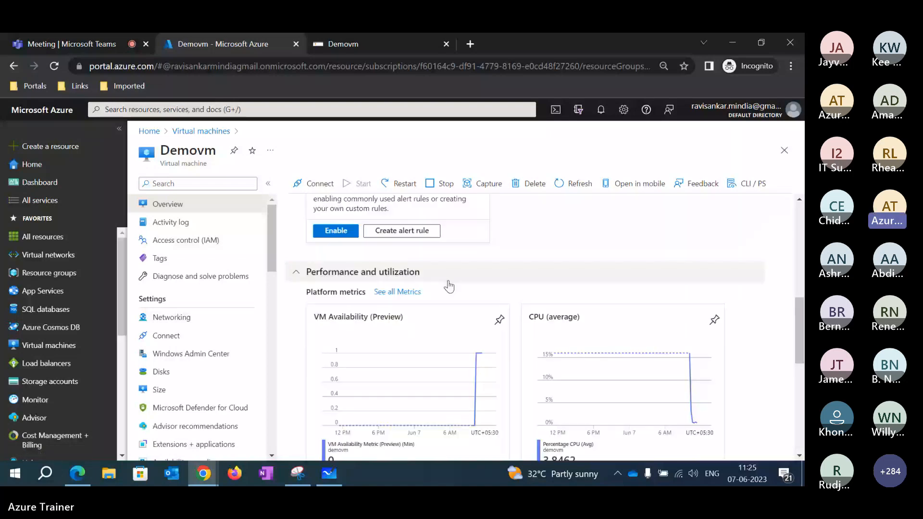
scroll(449, 286, "down", 1)
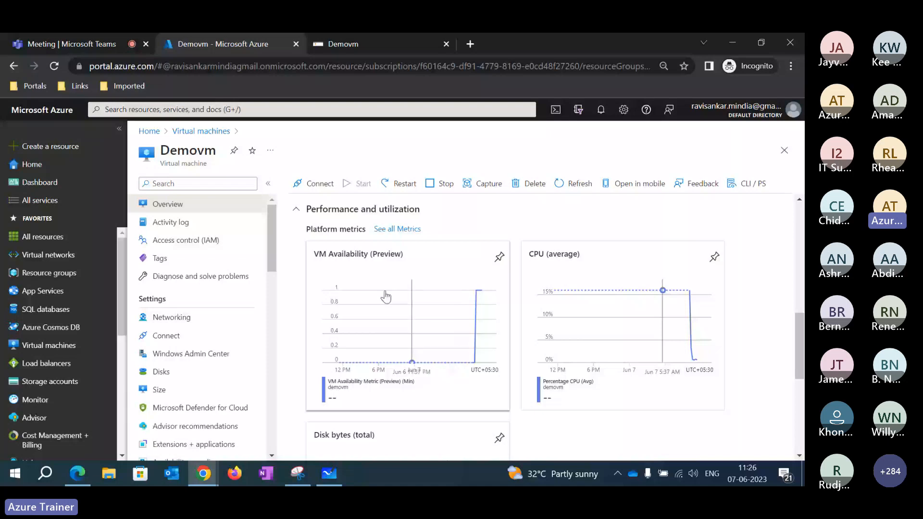
scroll(573, 314, "down", 1)
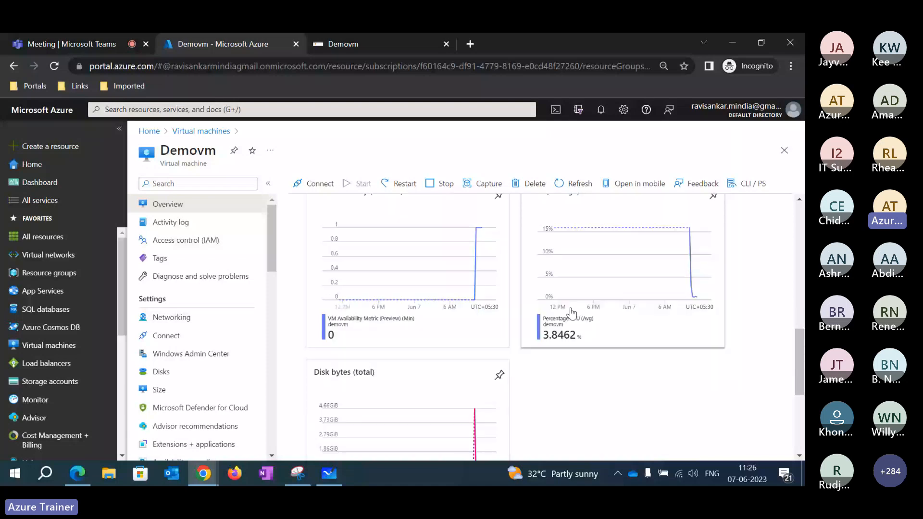
scroll(573, 314, "up", 1)
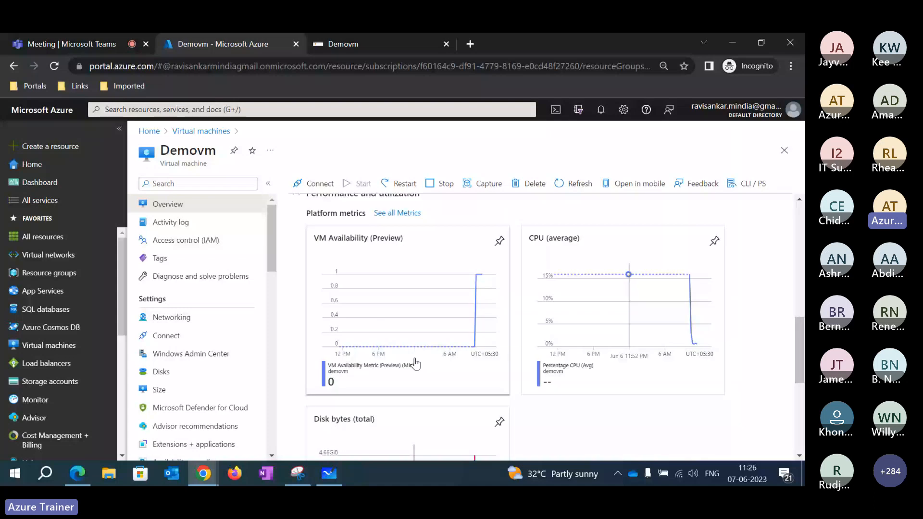
scroll(416, 364, "down", 1)
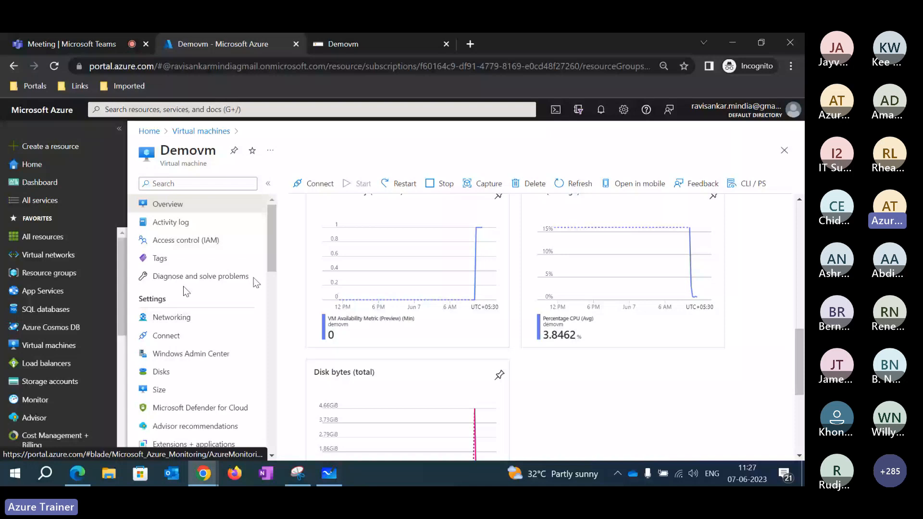
Visit Monitor's Activity log and Logs, return to Overview, and highlight the Application insights description
left_click(35, 400)
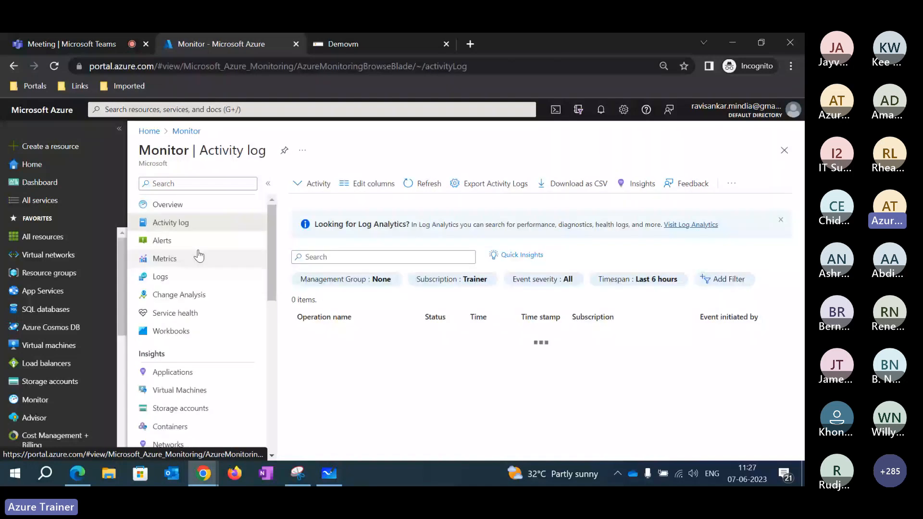
left_click(194, 277)
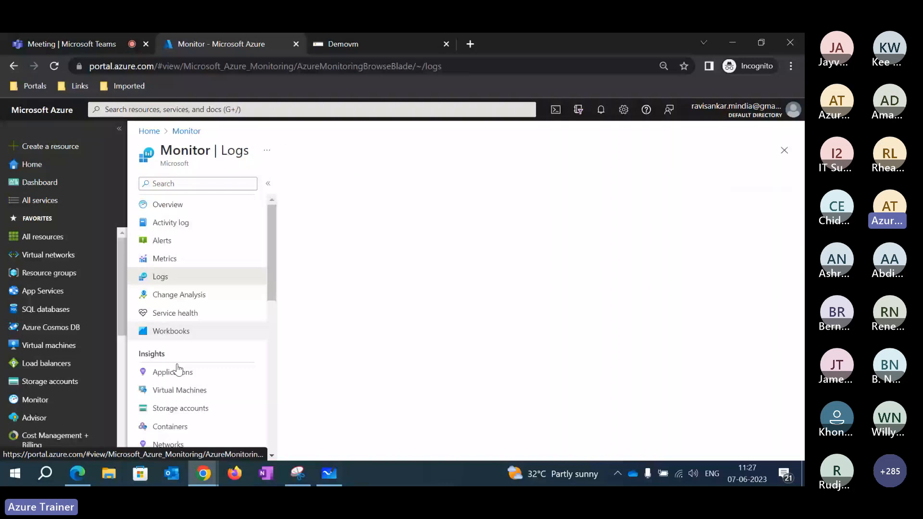
left_click(168, 205)
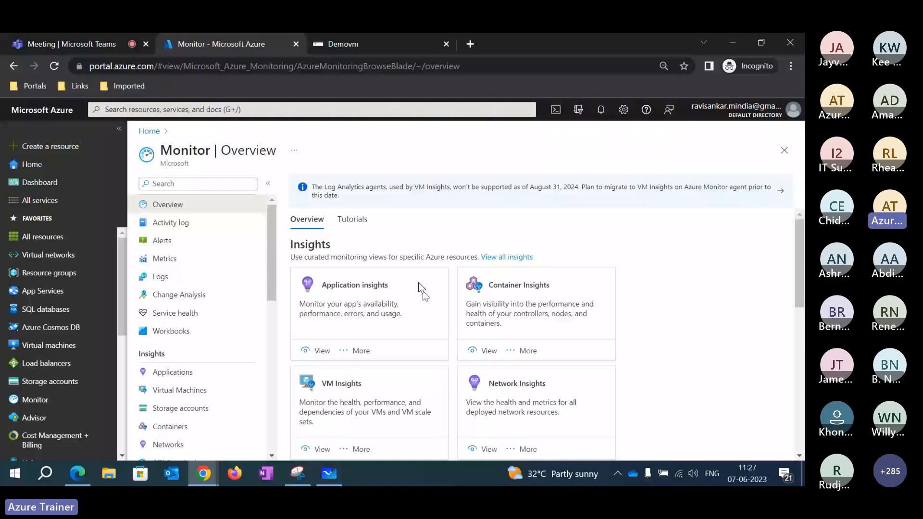
left_click_drag(316, 302, 333, 351)
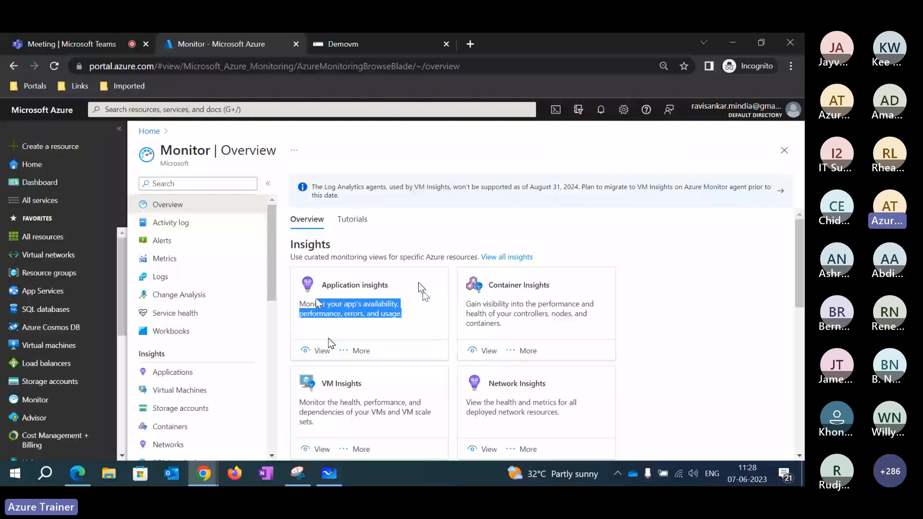
Search 'log' and start a new Log Analytics workspace under subscription Trainer
left_click(311, 110)
type("log")
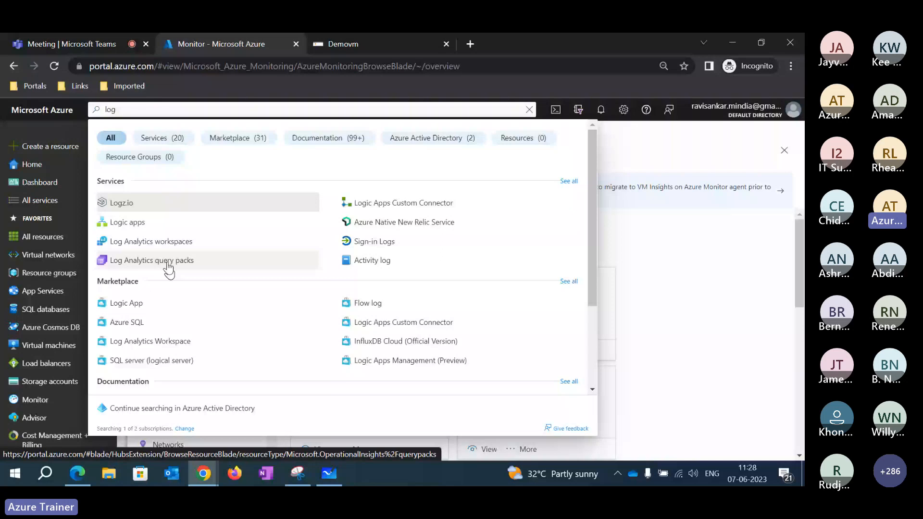
left_click(181, 342)
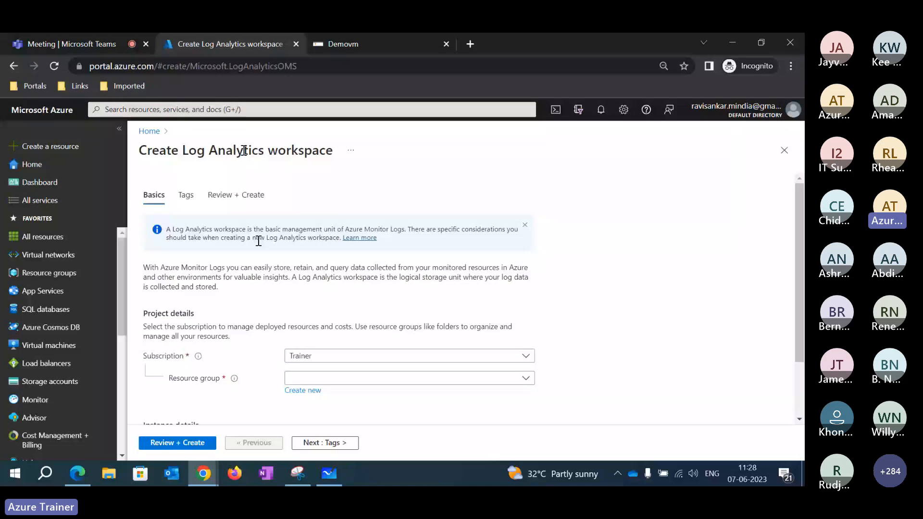
left_click_drag(326, 151, 270, 151)
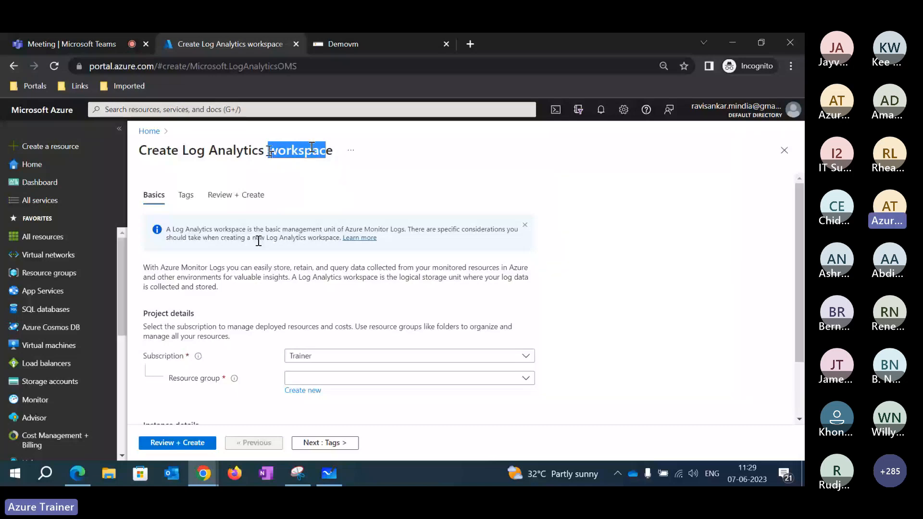
left_click(351, 151)
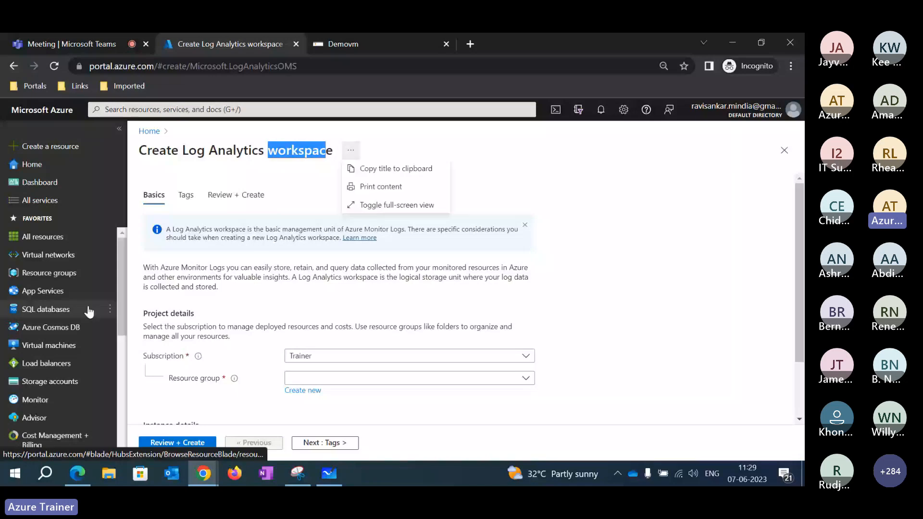
left_click_drag(89, 312, 211, 326)
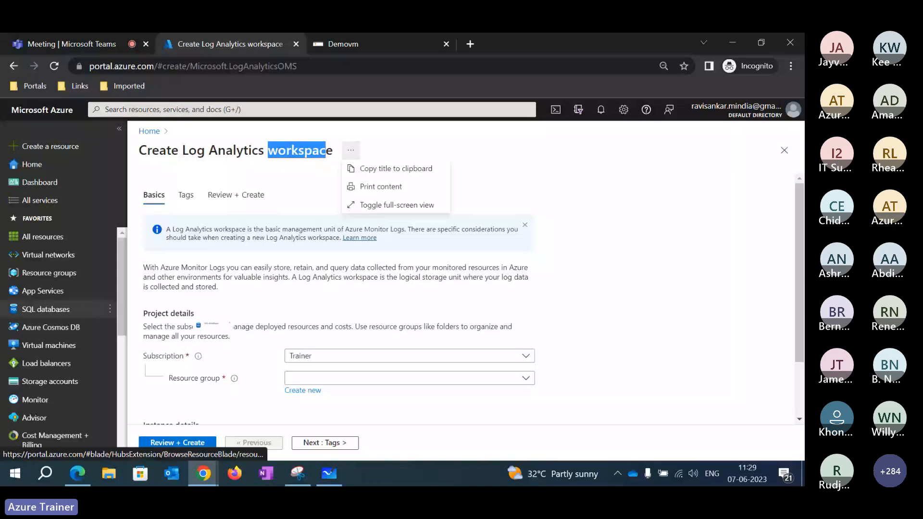
mouse_move(89, 311)
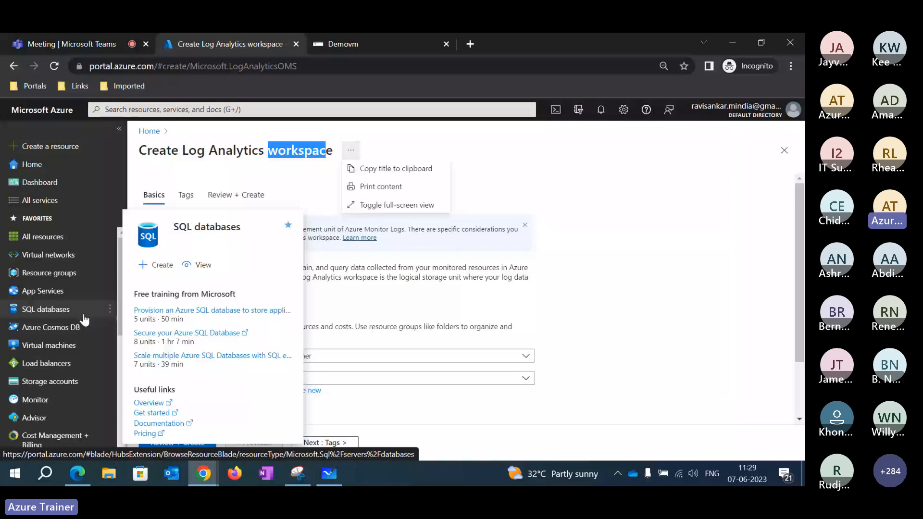
List all 24 resources and highlight the Network Watcher resource type
left_click(62, 241)
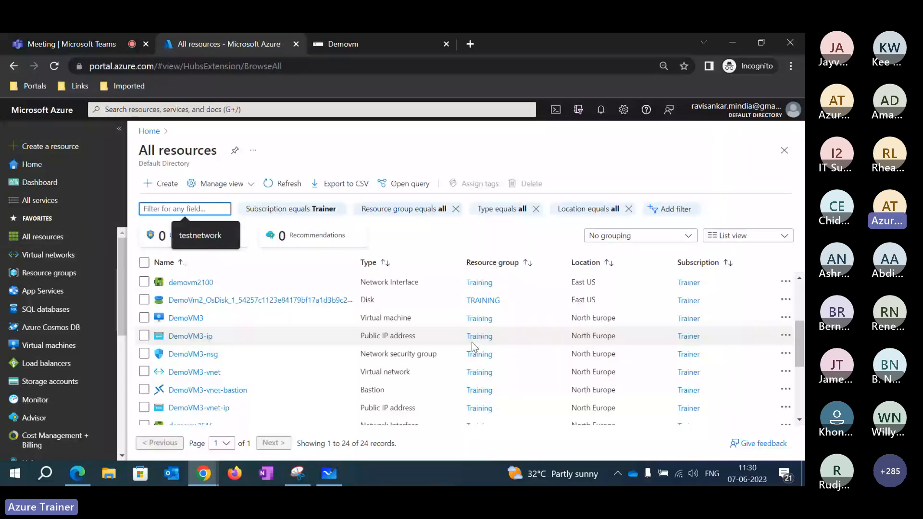
scroll(471, 342, "down", 4)
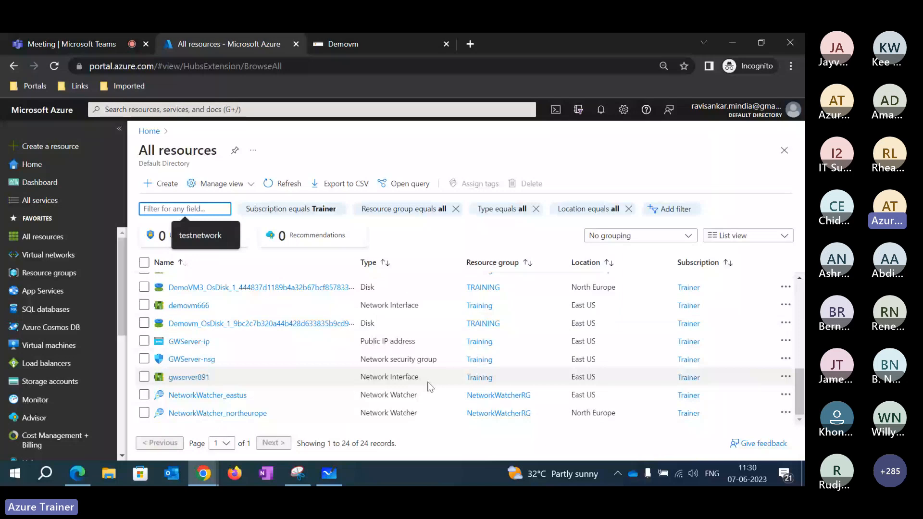
left_click_drag(424, 395, 351, 394)
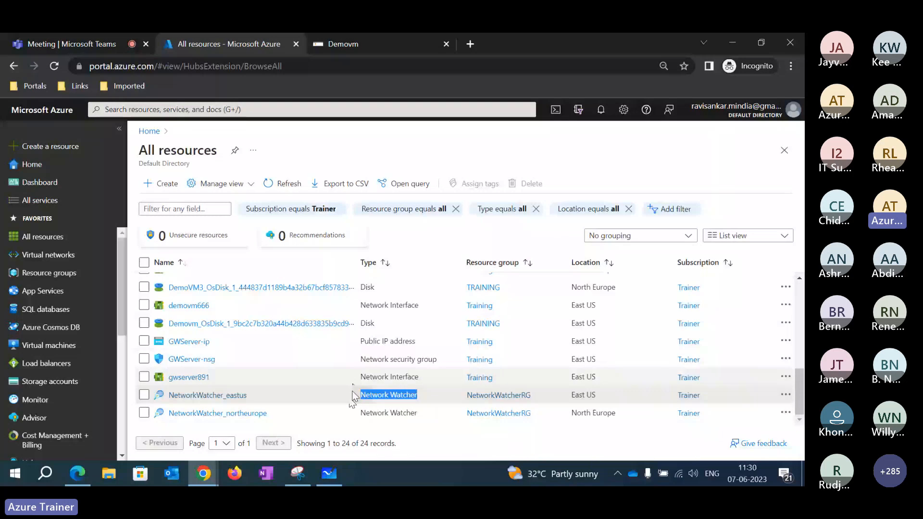
Review the DemoVM3-vnet topology showing northeurope not allowed, then bring Whiteboard to the front
left_click(353, 396)
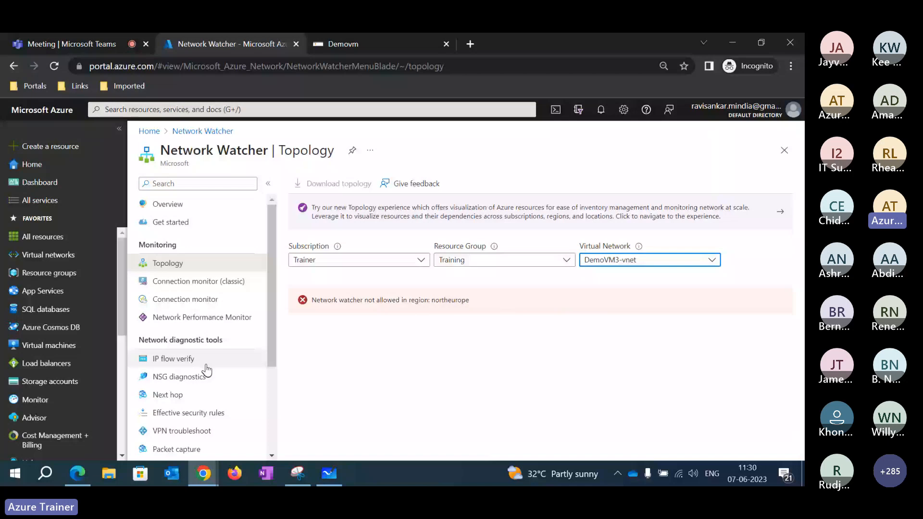
scroll(207, 373, "down", 2)
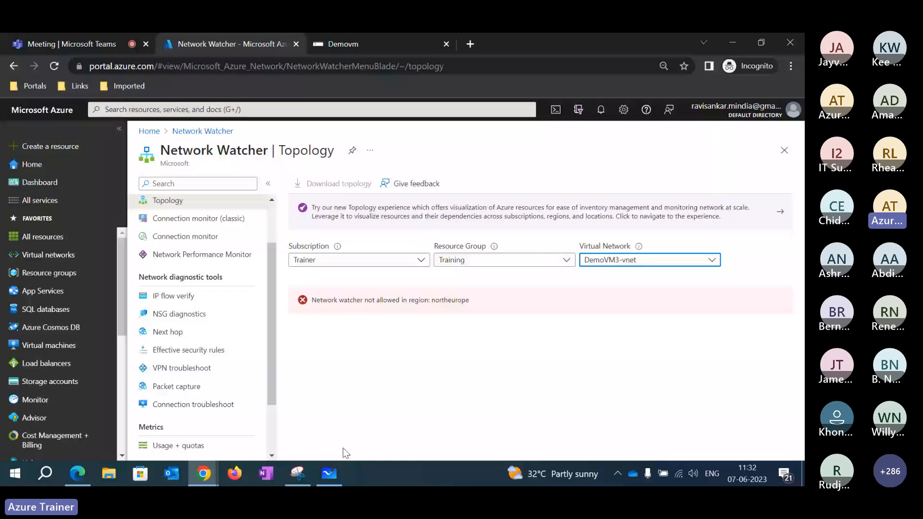
left_click(327, 483)
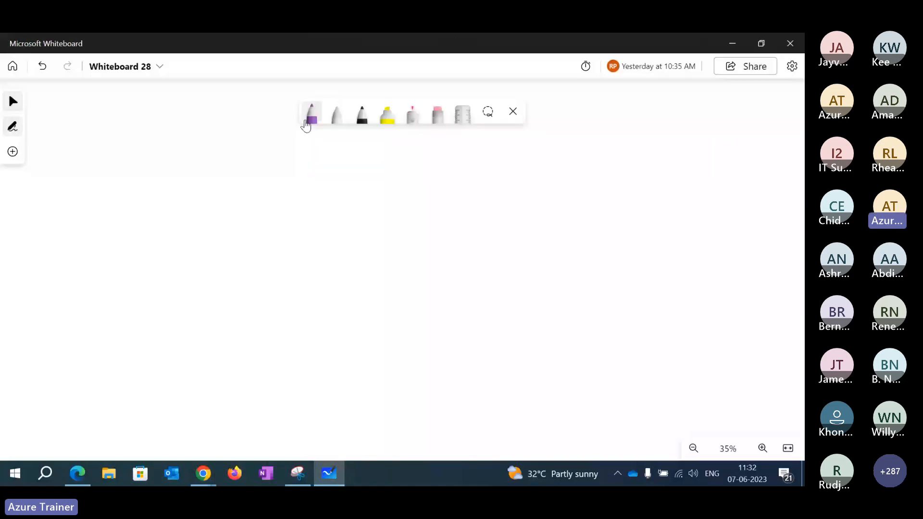
Handwrite VNET1 in purple with two branches drawn beneath it
left_click_drag(306, 154, 324, 154)
left_click_drag(325, 166, 336, 154)
left_click_drag(346, 153, 347, 164)
left_click(353, 155)
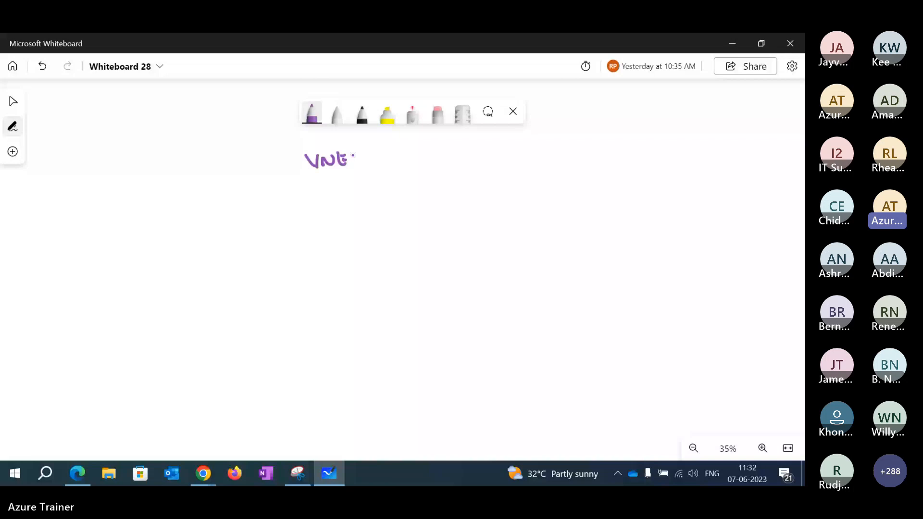
left_click_drag(354, 155, 358, 163)
left_click_drag(349, 175, 273, 227)
left_click_drag(355, 171, 440, 234)
Label the left branch of VNET1 and write a note beneath it
left_click_drag(241, 249, 239, 274)
left_click_drag(248, 242, 269, 268)
left_click_drag(281, 253, 290, 250)
left_click_drag(235, 300, 265, 299)
left_click_drag(267, 298, 274, 307)
left_click_drag(284, 292, 288, 304)
left_click_drag(298, 303, 304, 285)
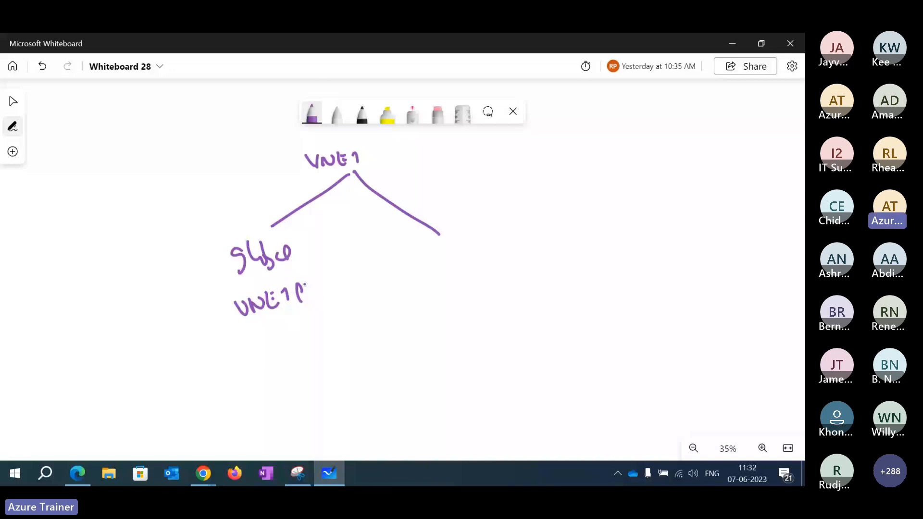
Write Region under the right branch of VNET1
left_click_drag(302, 288, 311, 285)
left_click_drag(443, 240, 445, 258)
left_click_drag(440, 240, 461, 250)
left_click_drag(462, 240, 481, 262)
left_click_drag(481, 235, 525, 226)
left_click_drag(485, 259, 498, 274)
left_click_drag(505, 258, 510, 272)
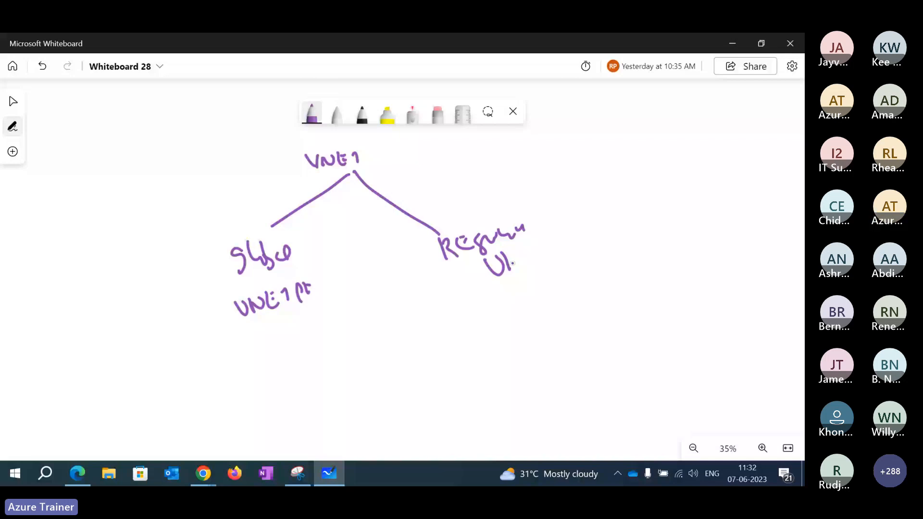
Add a handwritten note below Region on the right
left_click_drag(510, 250, 521, 251)
left_click_drag(529, 250, 527, 262)
left_click_drag(535, 245, 541, 262)
left_click_drag(549, 260, 554, 243)
left_click_drag(558, 240, 565, 257)
left_click_drag(569, 240, 570, 244)
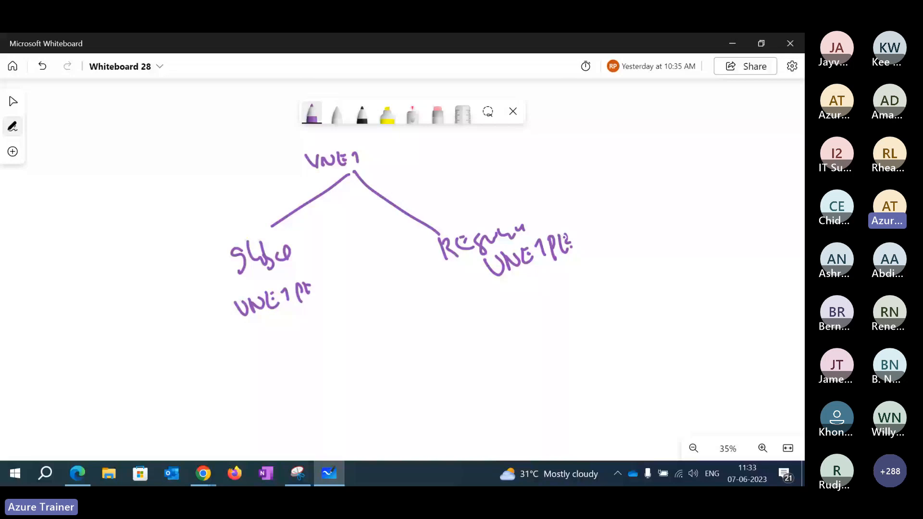
Circle the left-branch note and sketch a circled VNet at the top left
left_click_drag(317, 287, 307, 241)
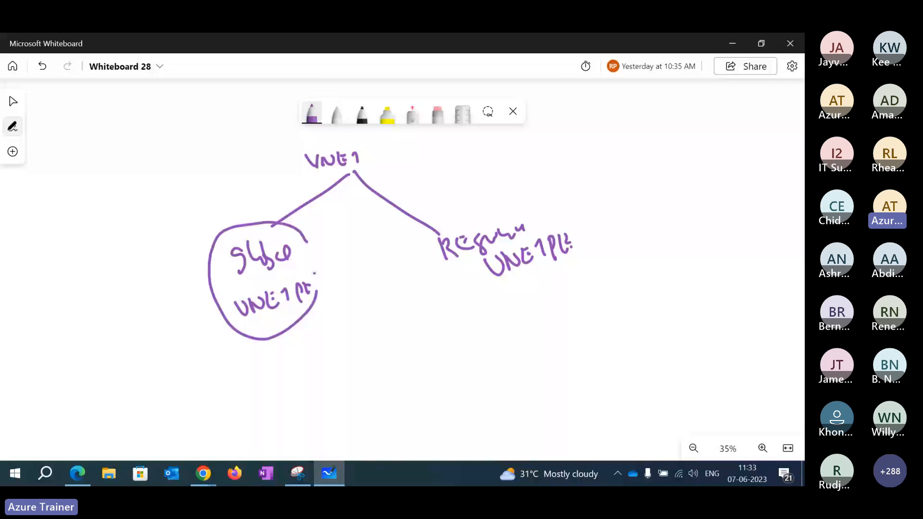
left_click_drag(314, 273, 302, 254)
left_click_drag(42, 139, 49, 137)
left_click_drag(55, 144, 65, 135)
left_click_drag(68, 129, 74, 139)
left_click_drag(72, 121, 73, 127)
left_click_drag(170, 105, 181, 105)
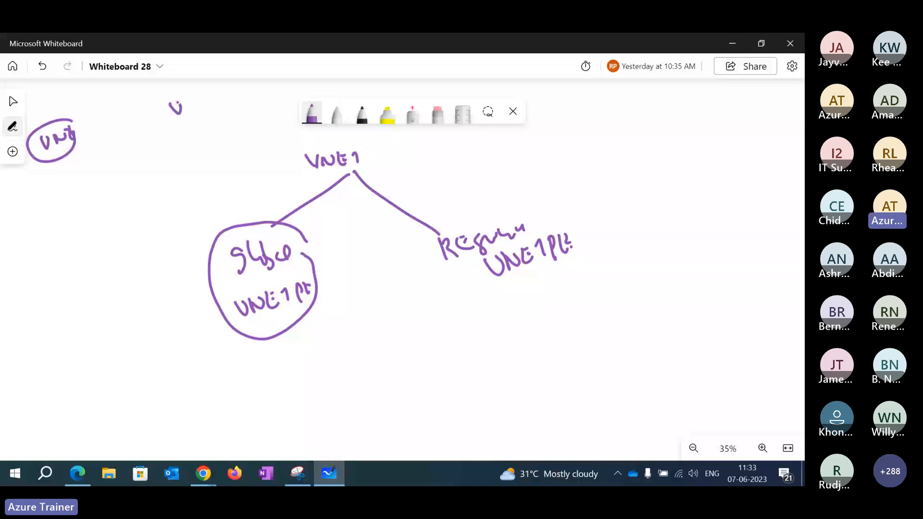
Draw a second circled VNet near the top and link the two VNets with lines
left_click_drag(185, 113, 196, 98)
left_click_drag(204, 95, 205, 105)
left_click_drag(200, 100, 205, 98)
left_click_drag(213, 88, 196, 86)
left_click_drag(69, 156, 121, 168)
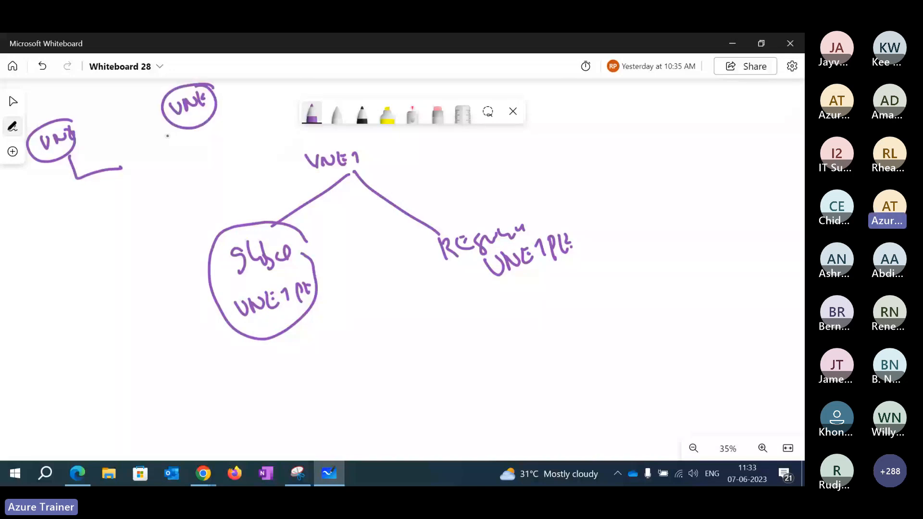
mouse_move(175, 129)
left_mouse_down()
mouse_move(160, 160)
mouse_move(137, 168)
left_mouse_up()
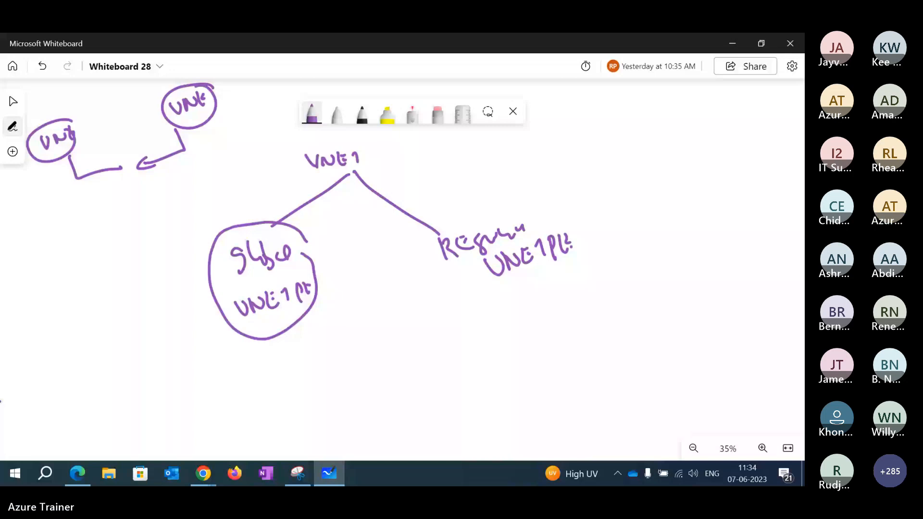
Back in the Azure portal, list virtual networks Demovm-vnet and DemoVM3-vnet
key("alt+Tab")
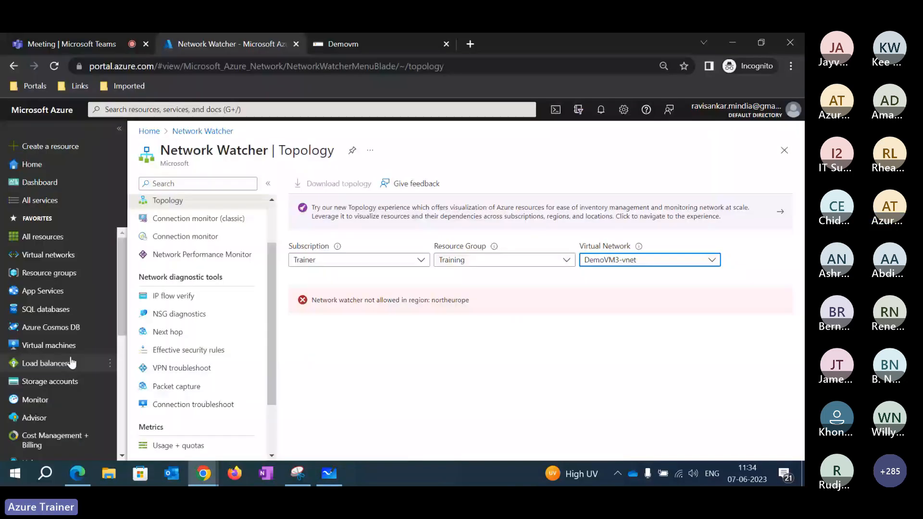
left_click(48, 255)
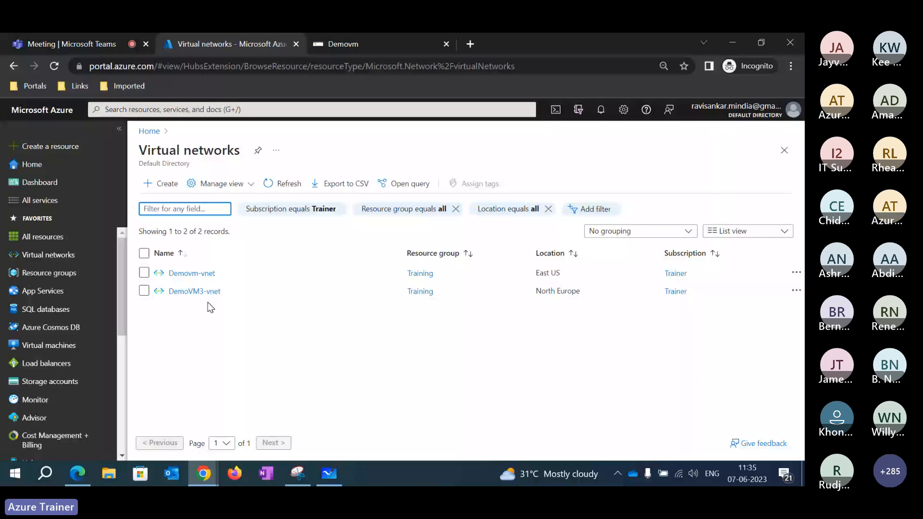
Open Demovm-vnet's overview, showing address space 10.0.0.0/16 in East US
left_click(204, 275)
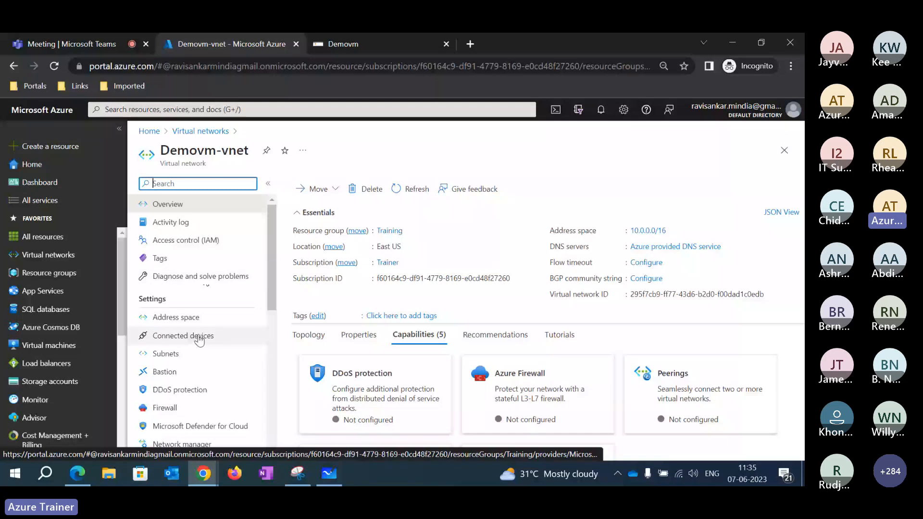
View Demovm-vnet's empty peerings list and Add peering form, then go to All services
scroll(199, 341, "down", 3)
left_click(167, 355)
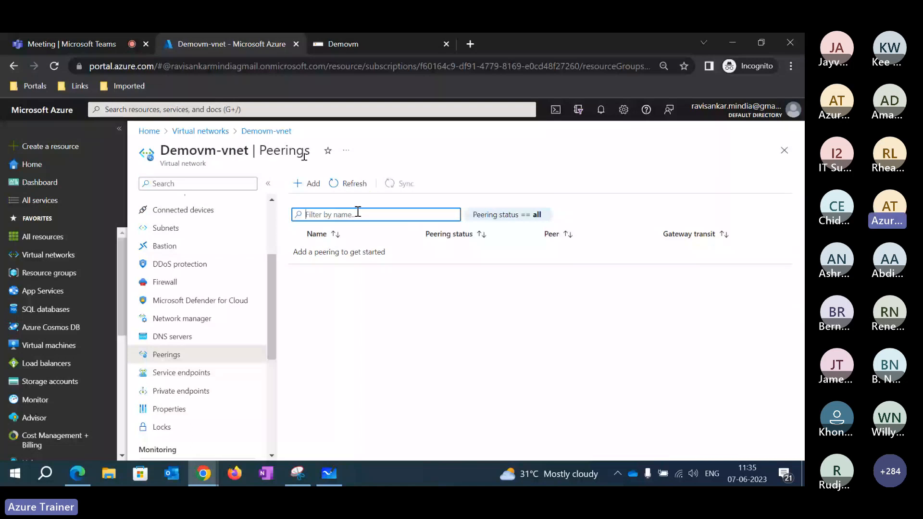
left_click(307, 183)
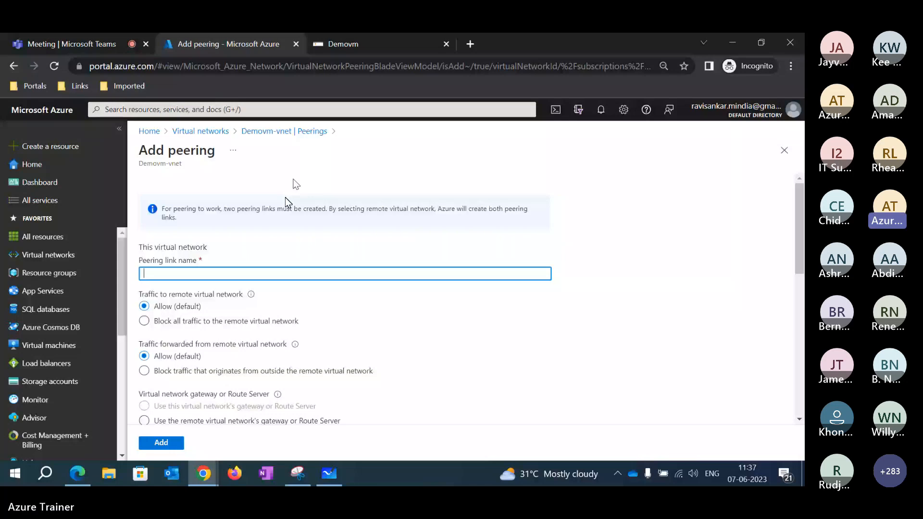
left_click(40, 200)
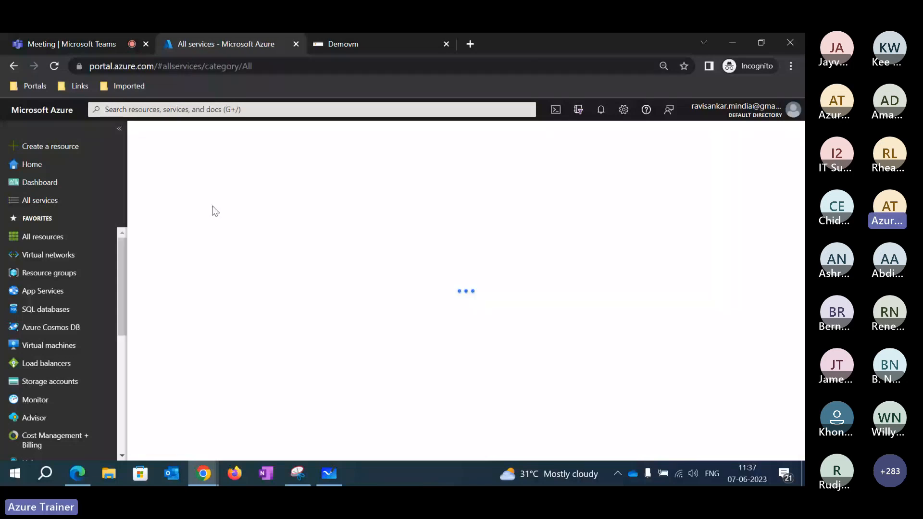
Filter All services to Databases, showing Azure SQL, Cosmos DB and open-source engines
left_click(197, 324)
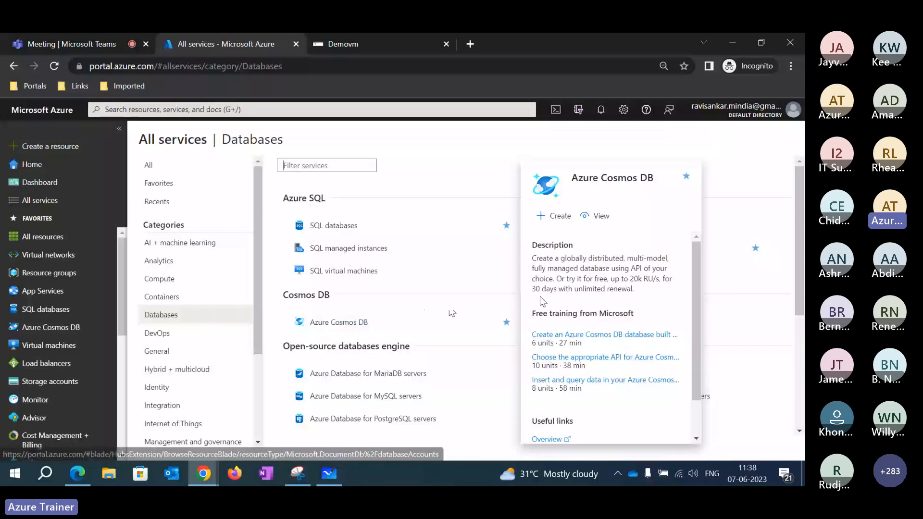
mouse_move(682, 394)
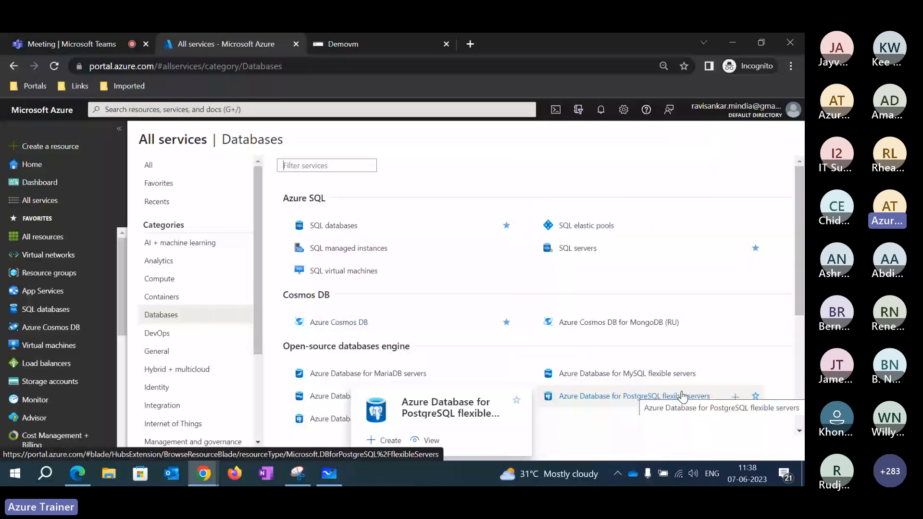